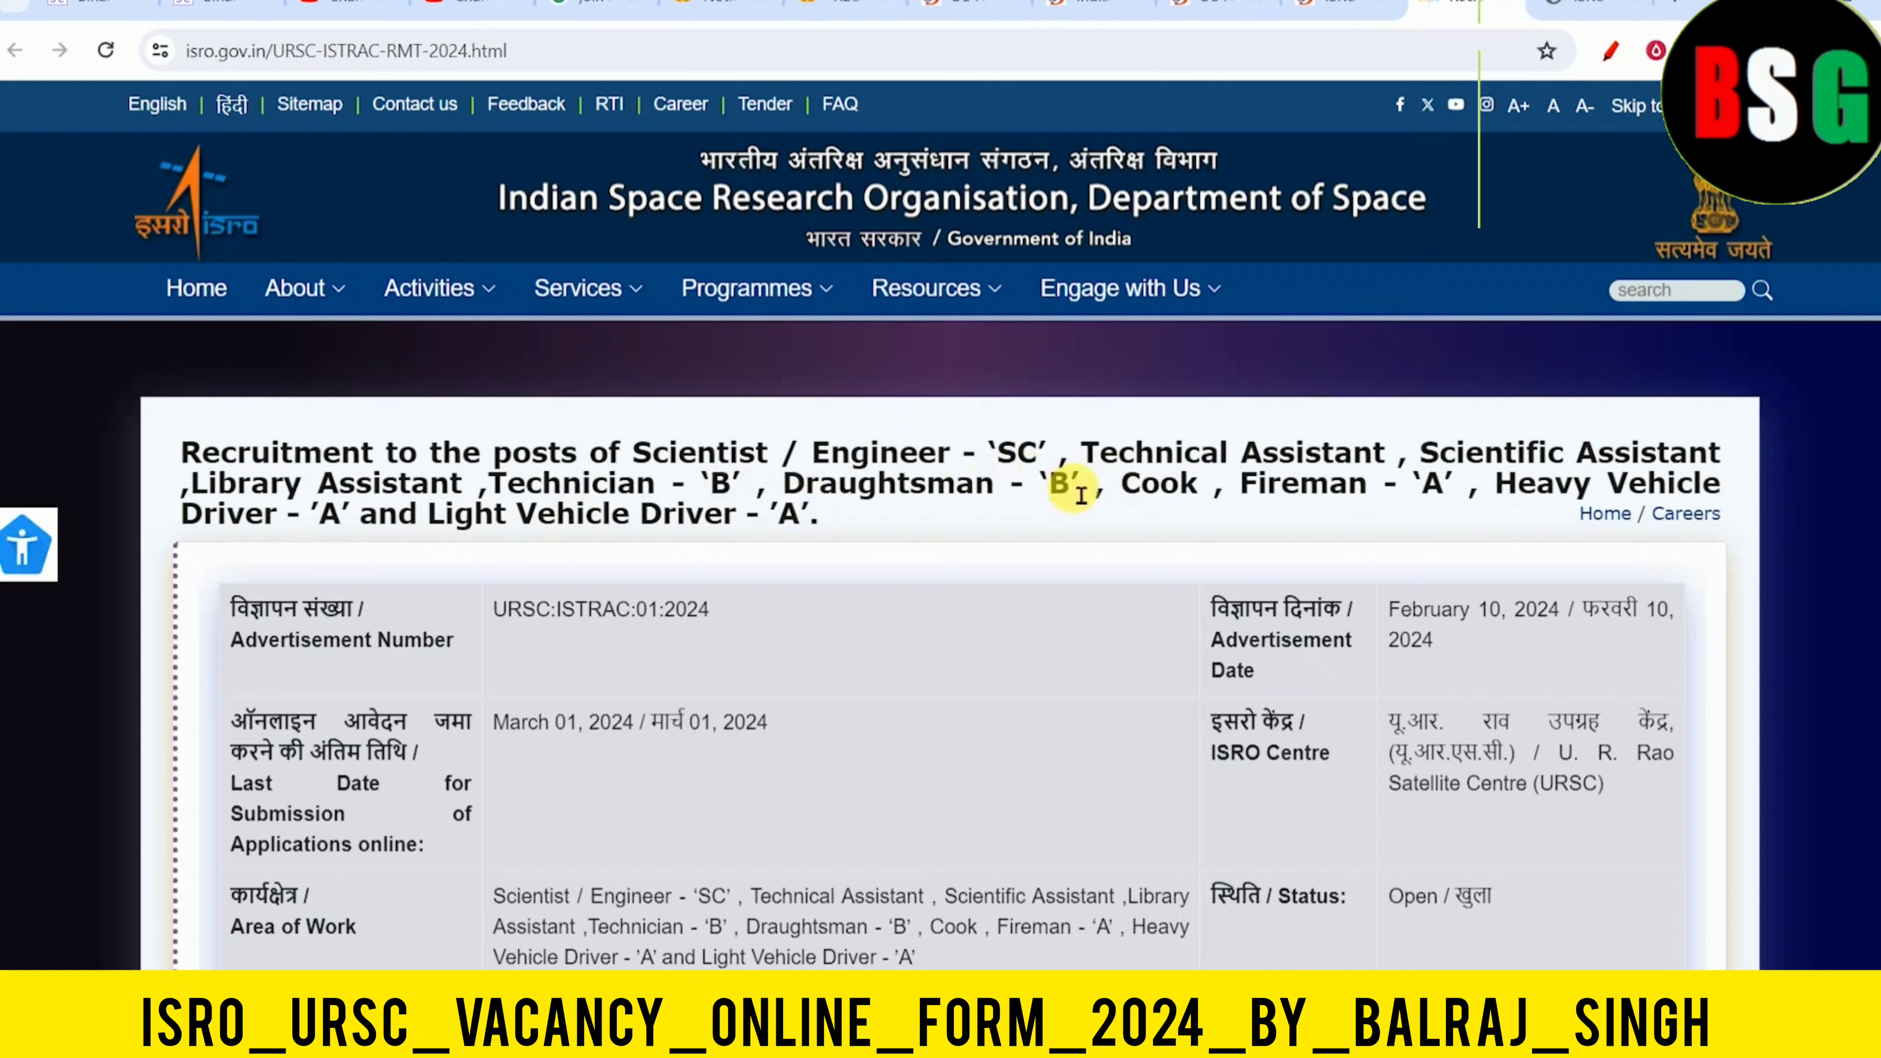
Review the URSC-ISTRAC recruitment page for the advertised posts, the online application link and the application dates
{"action": "left_click_drag", "start_coordinate": [1101, 475], "coordinate": [1372, 475]}
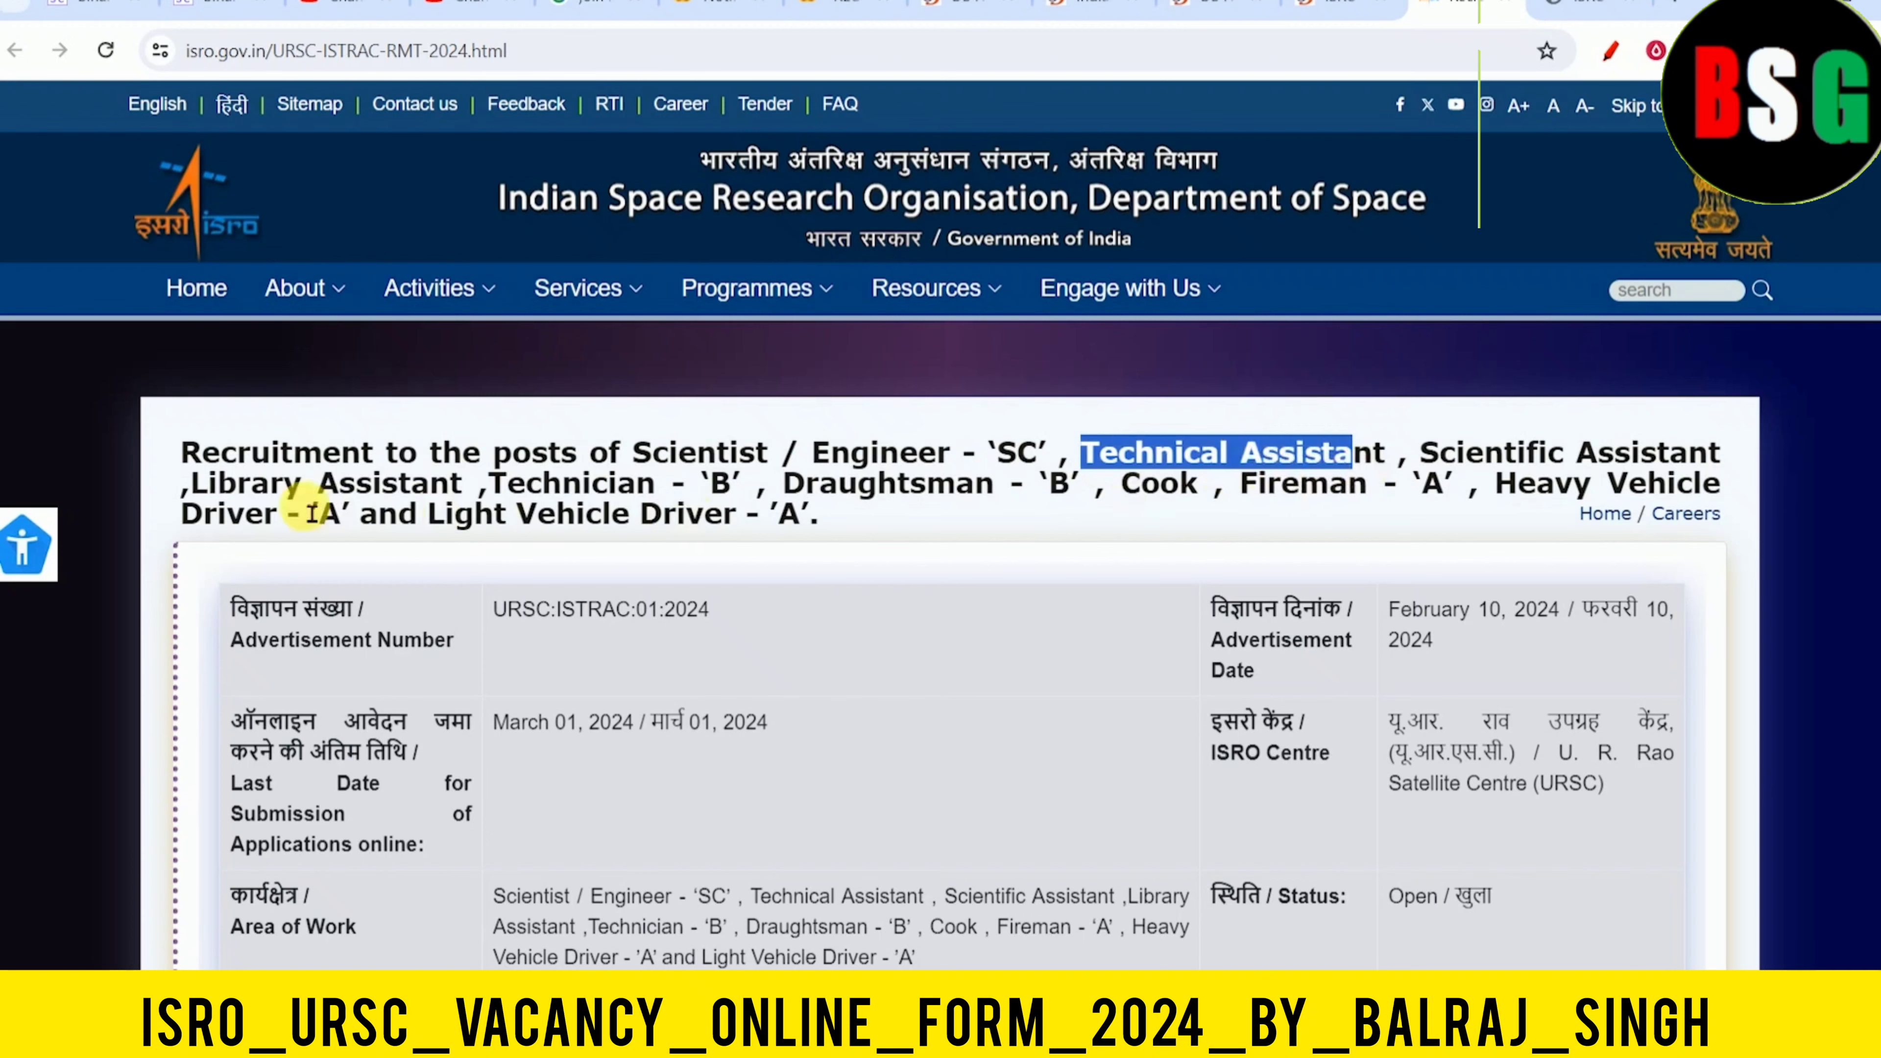
{"action": "left_click_drag", "start_coordinate": [216, 485], "coordinate": [495, 492]}
{"action": "left_click", "coordinate": [491, 491]}
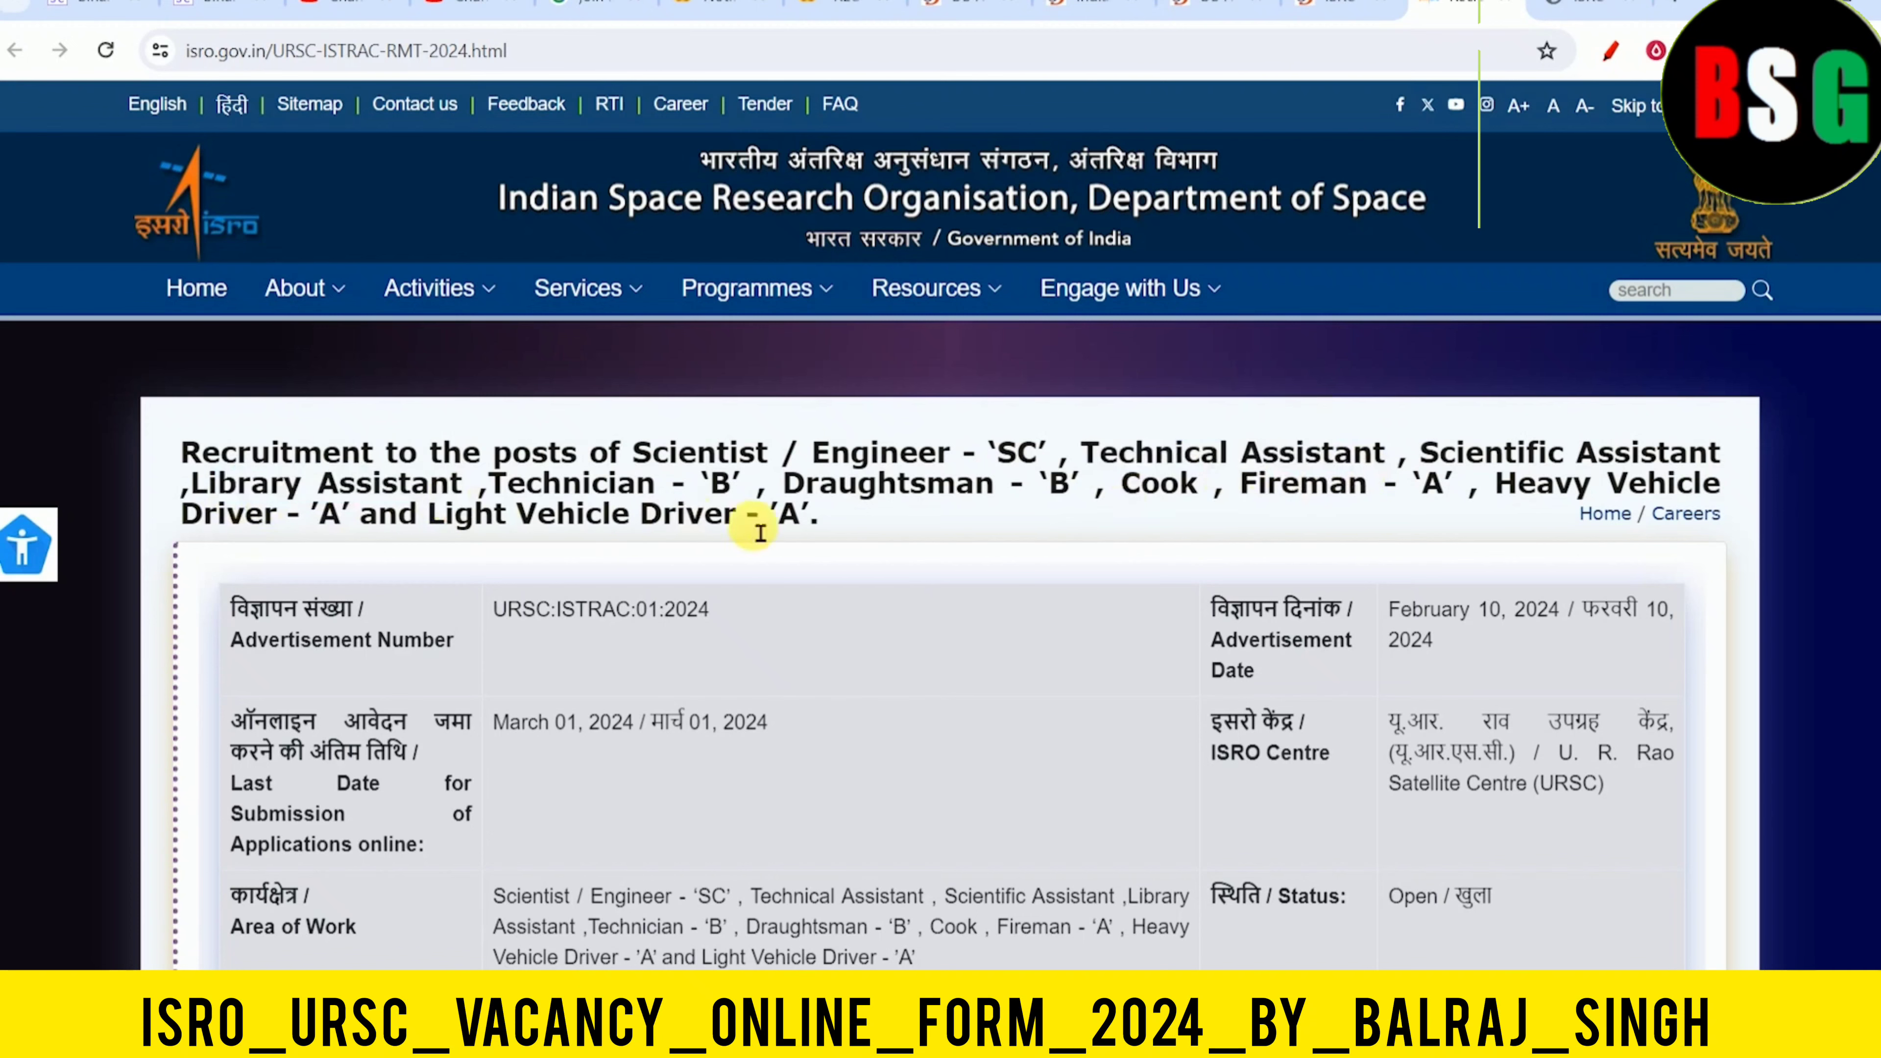
{"action": "scroll", "coordinate": [896, 578], "scroll_direction": "down", "scroll_amount": 8}
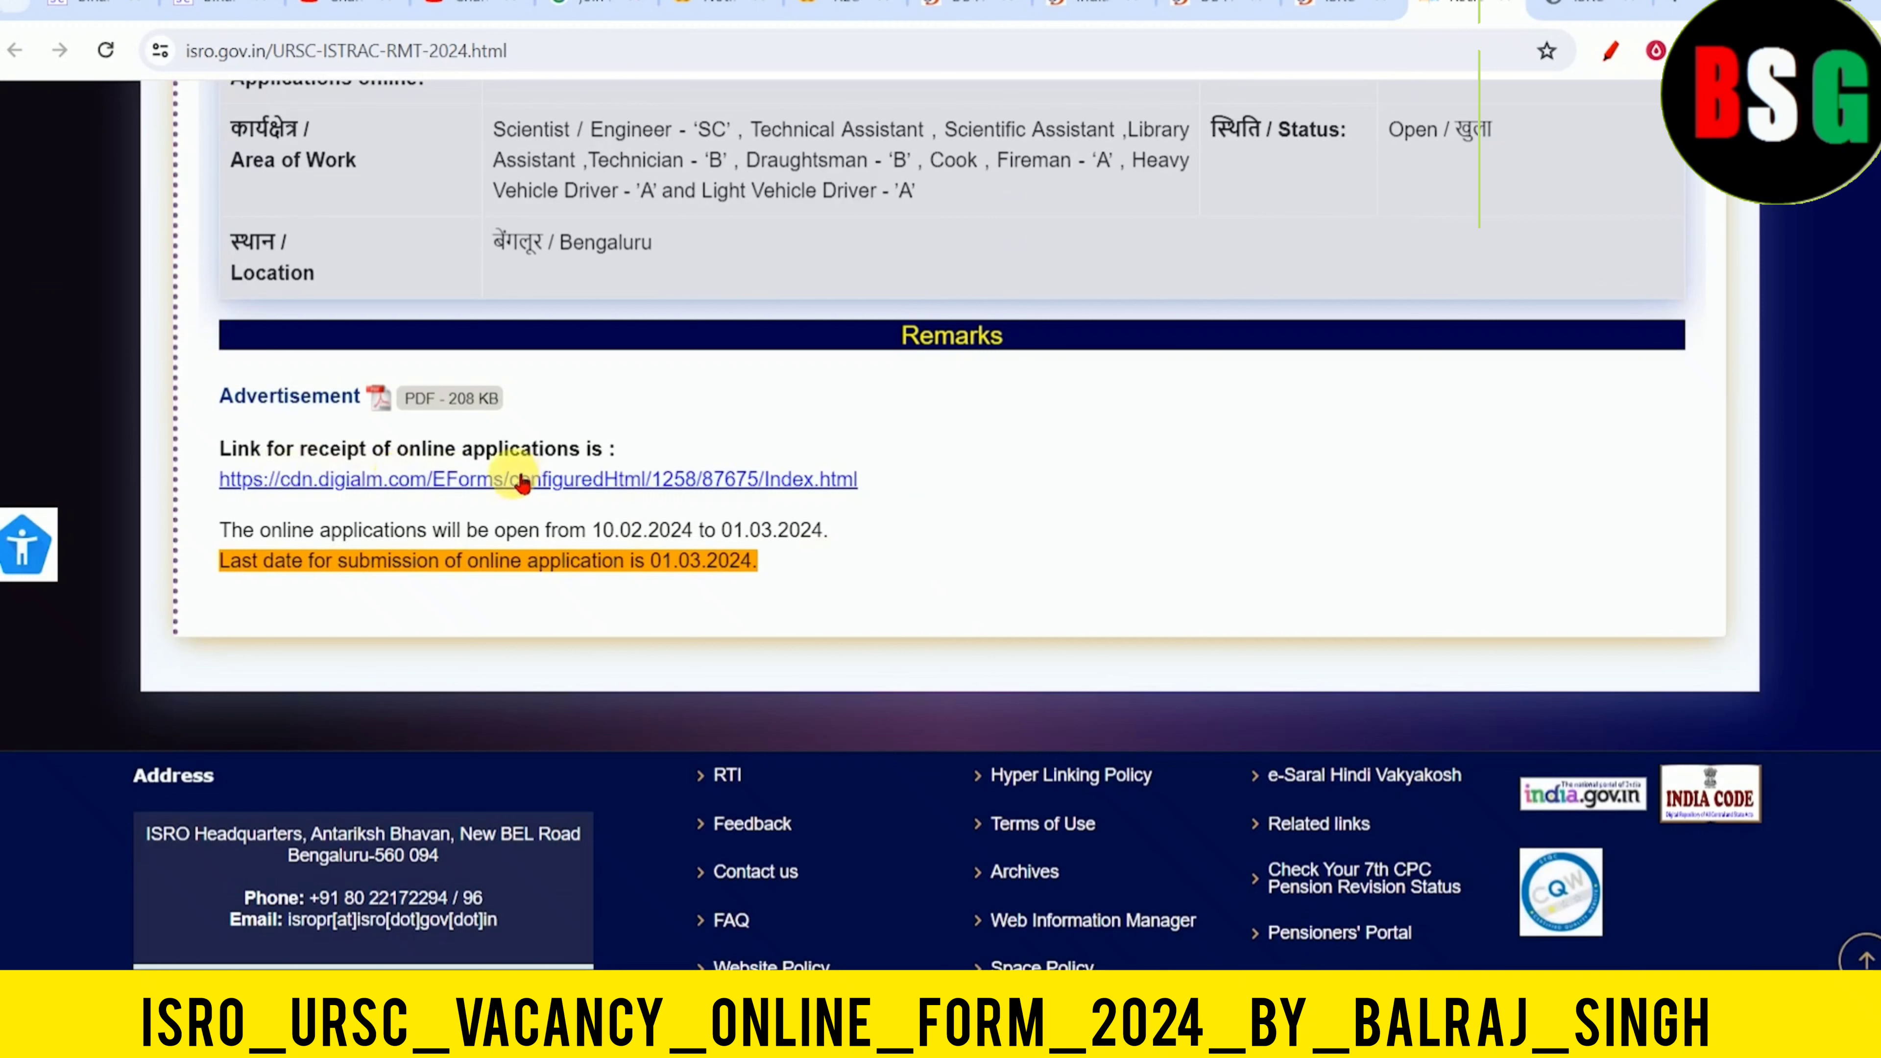
{"action": "left_click_drag", "start_coordinate": [277, 449], "coordinate": [518, 450]}
{"action": "left_click", "coordinate": [518, 450]}
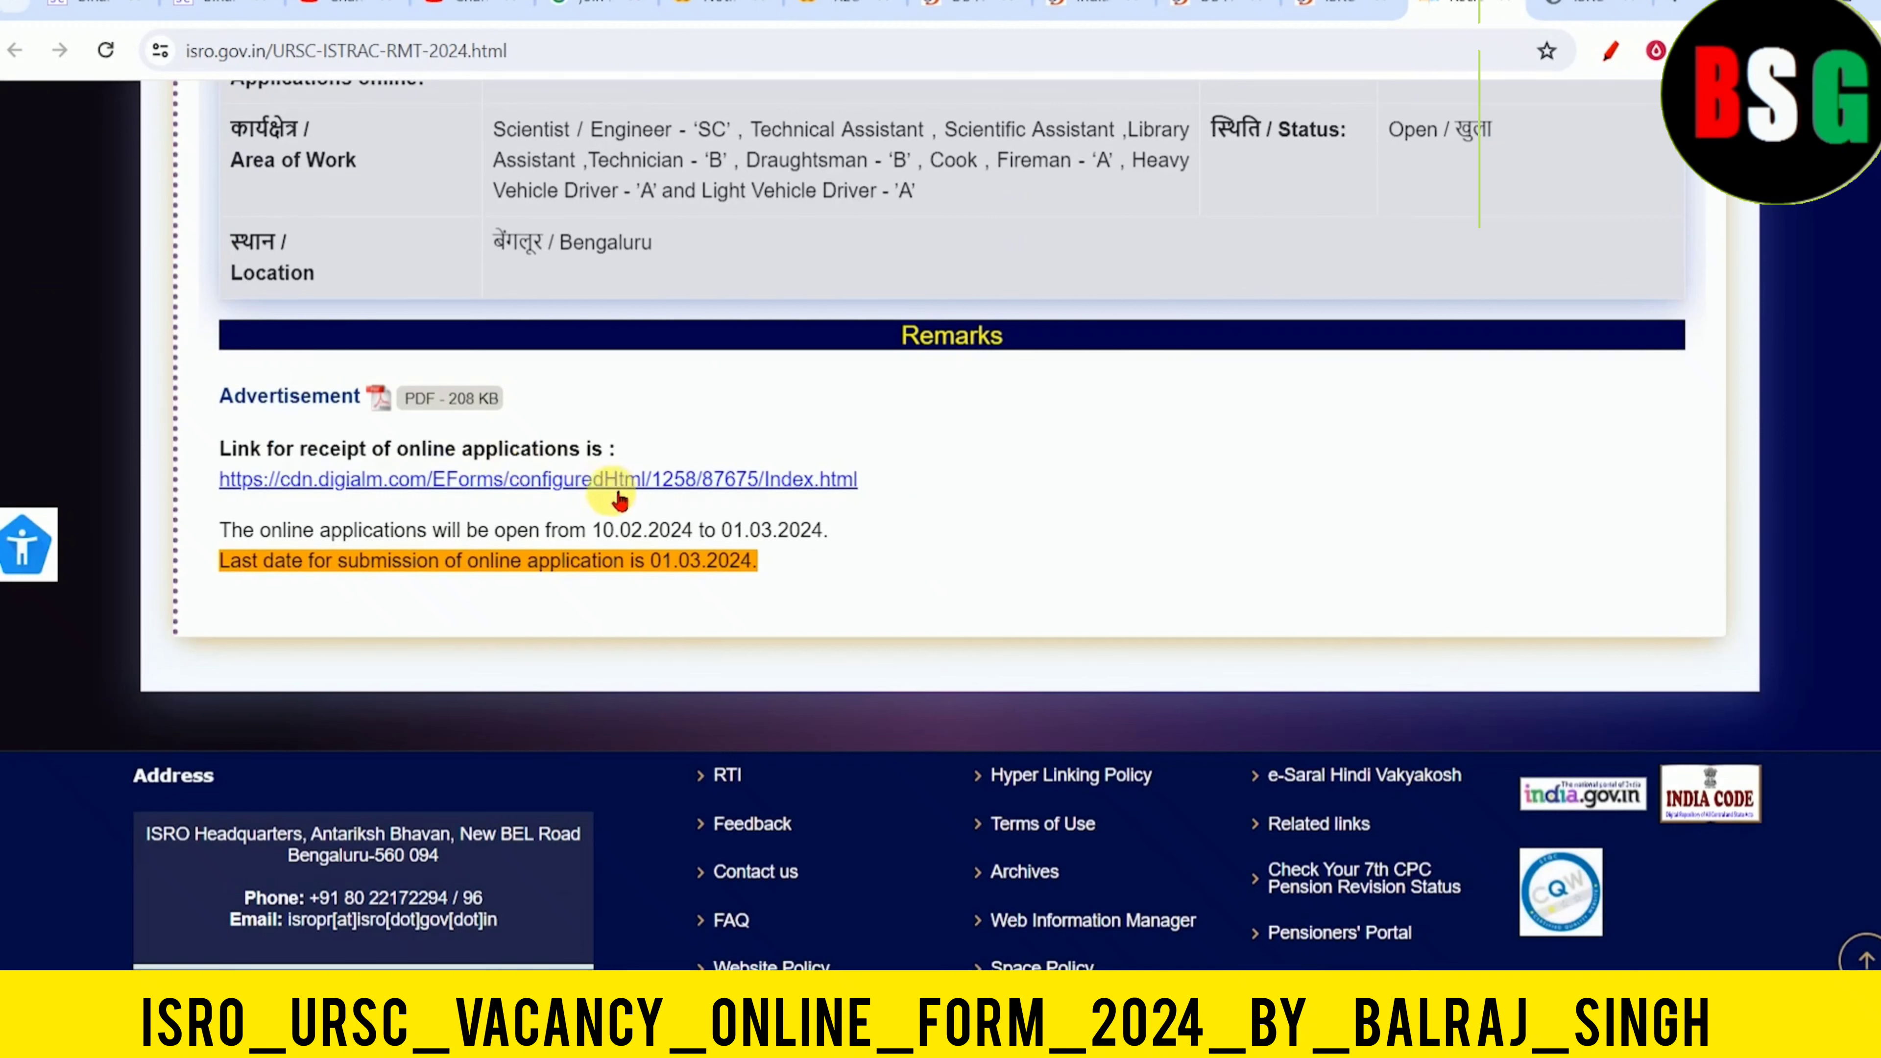
{"action": "left_click_drag", "start_coordinate": [596, 530], "coordinate": [703, 530]}
{"action": "left_click", "coordinate": [791, 546]}
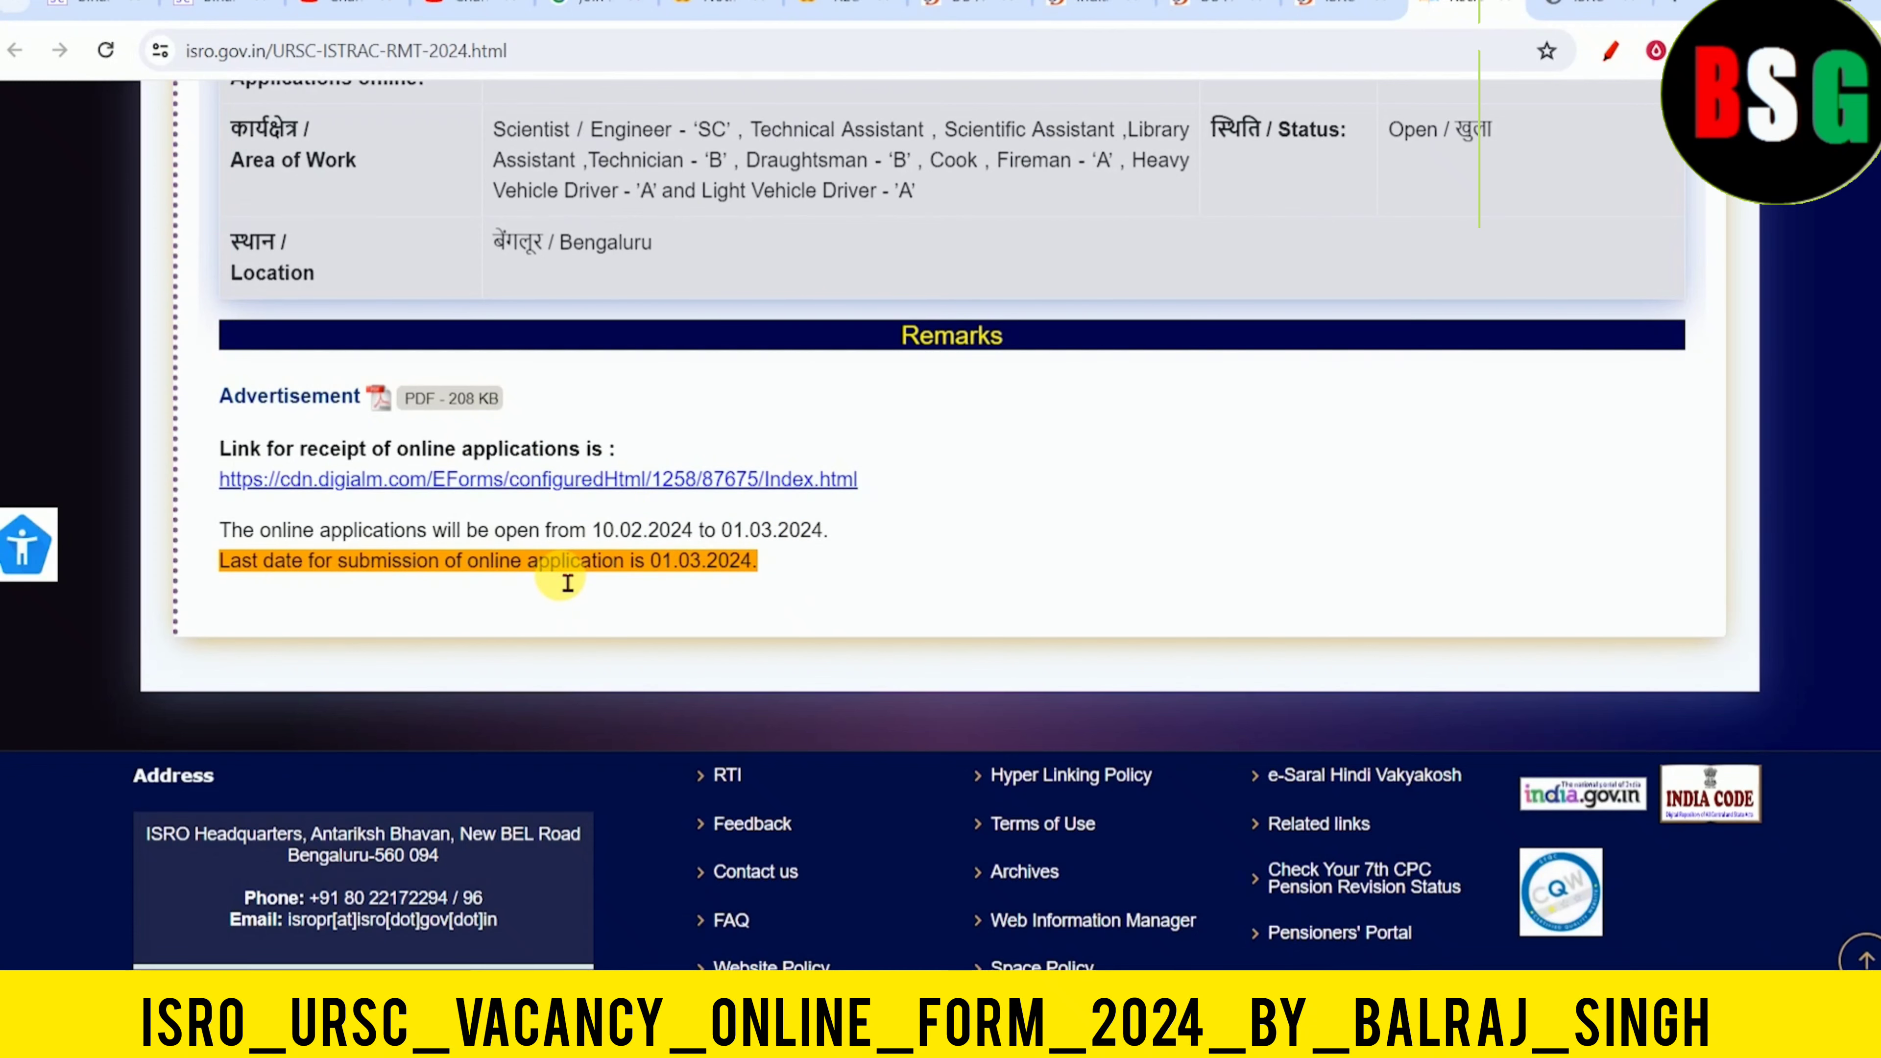
{"action": "scroll", "coordinate": [567, 583], "scroll_direction": "up", "scroll_amount": 10}
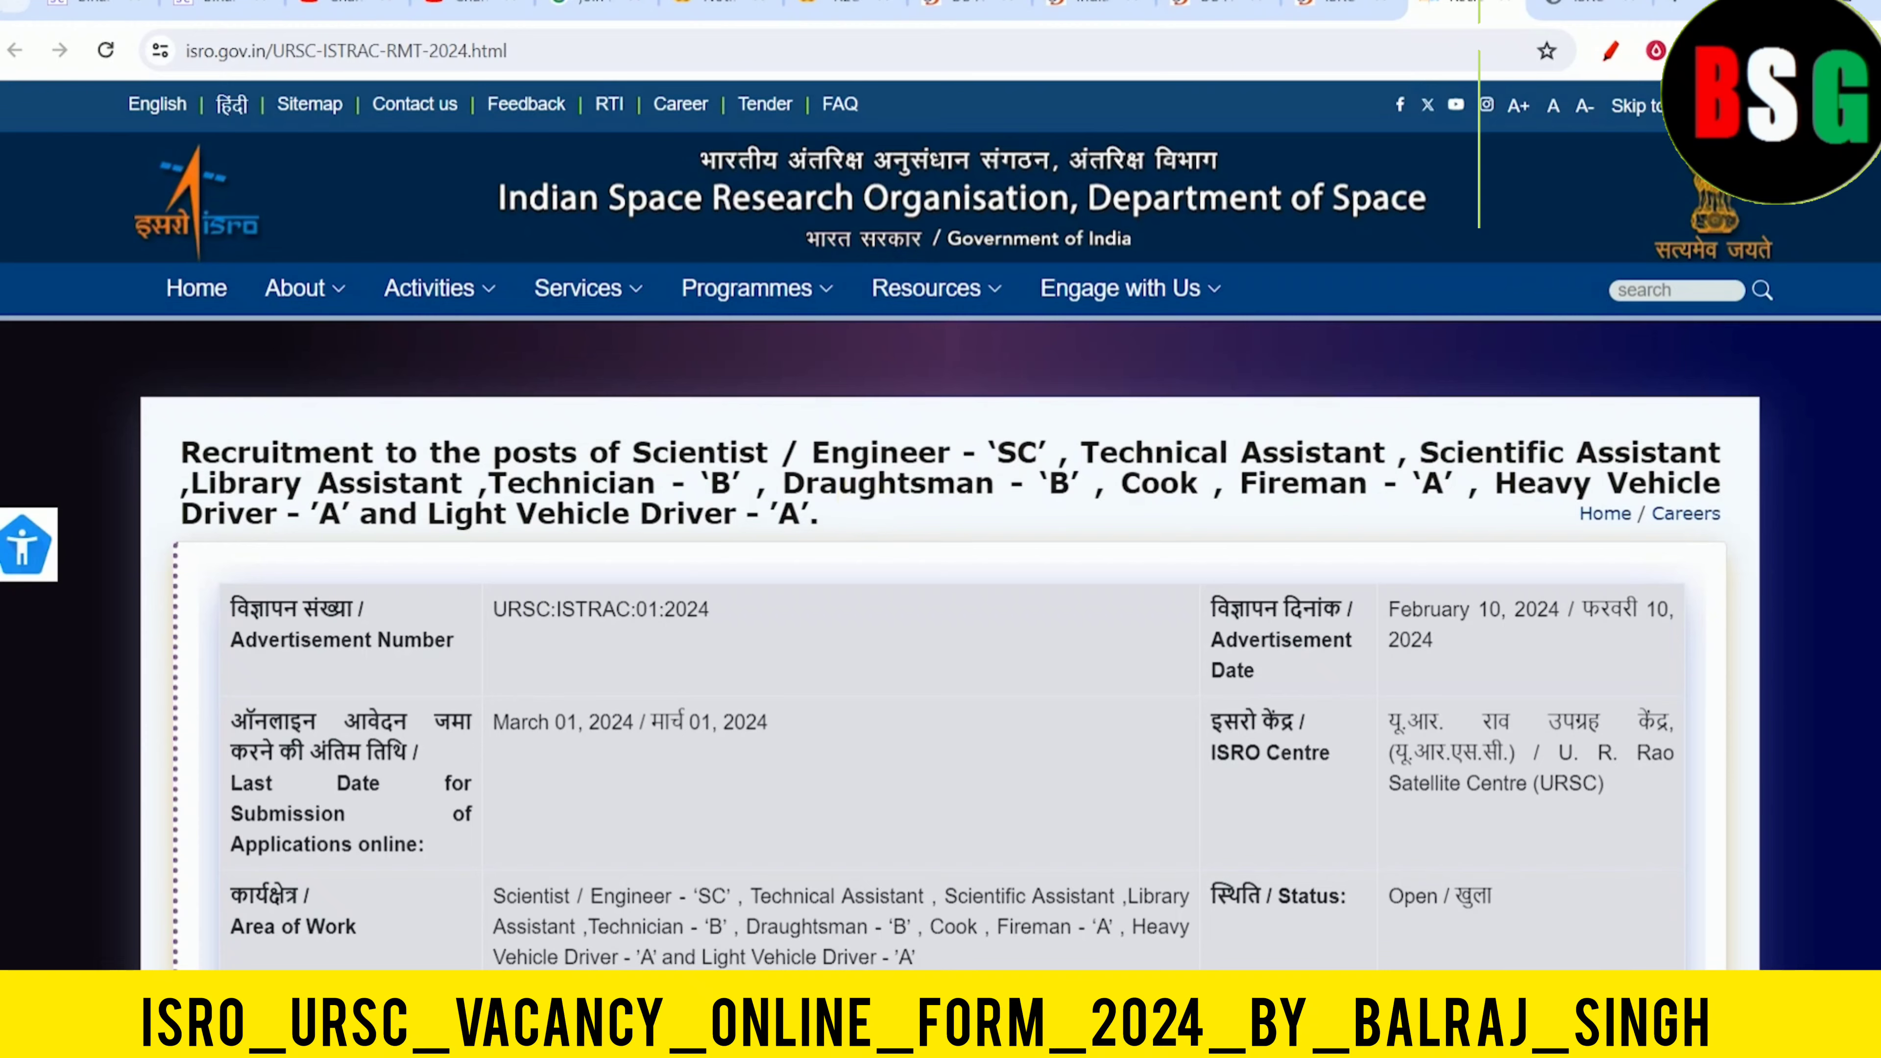
Examine the ISRO-Recruitment-2024.pdf notice for each post's vacancies, qualification, age limit and pay level
{"action": "left_click", "coordinate": [1579, 4]}
{"action": "scroll", "coordinate": [1043, 438], "scroll_direction": "up", "scroll_amount": 8}
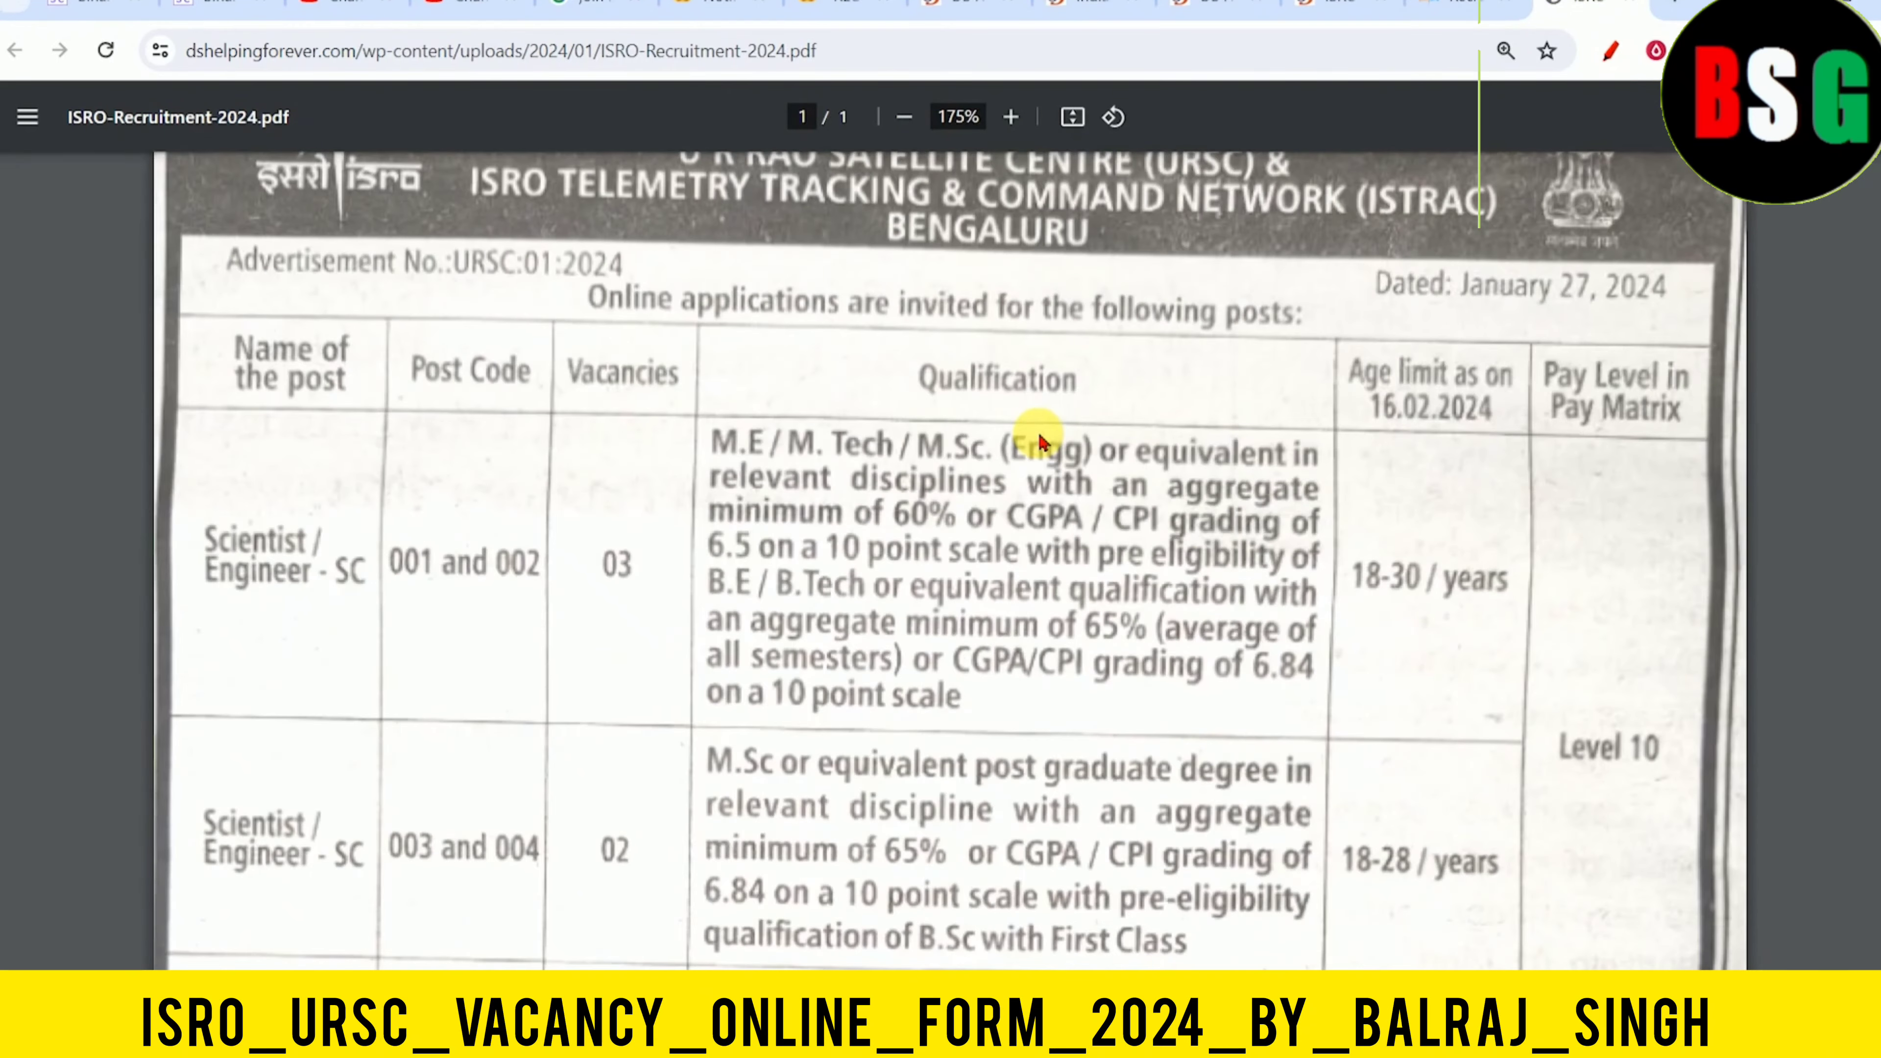
{"action": "scroll", "coordinate": [1061, 443], "scroll_direction": "down", "scroll_amount": 7}
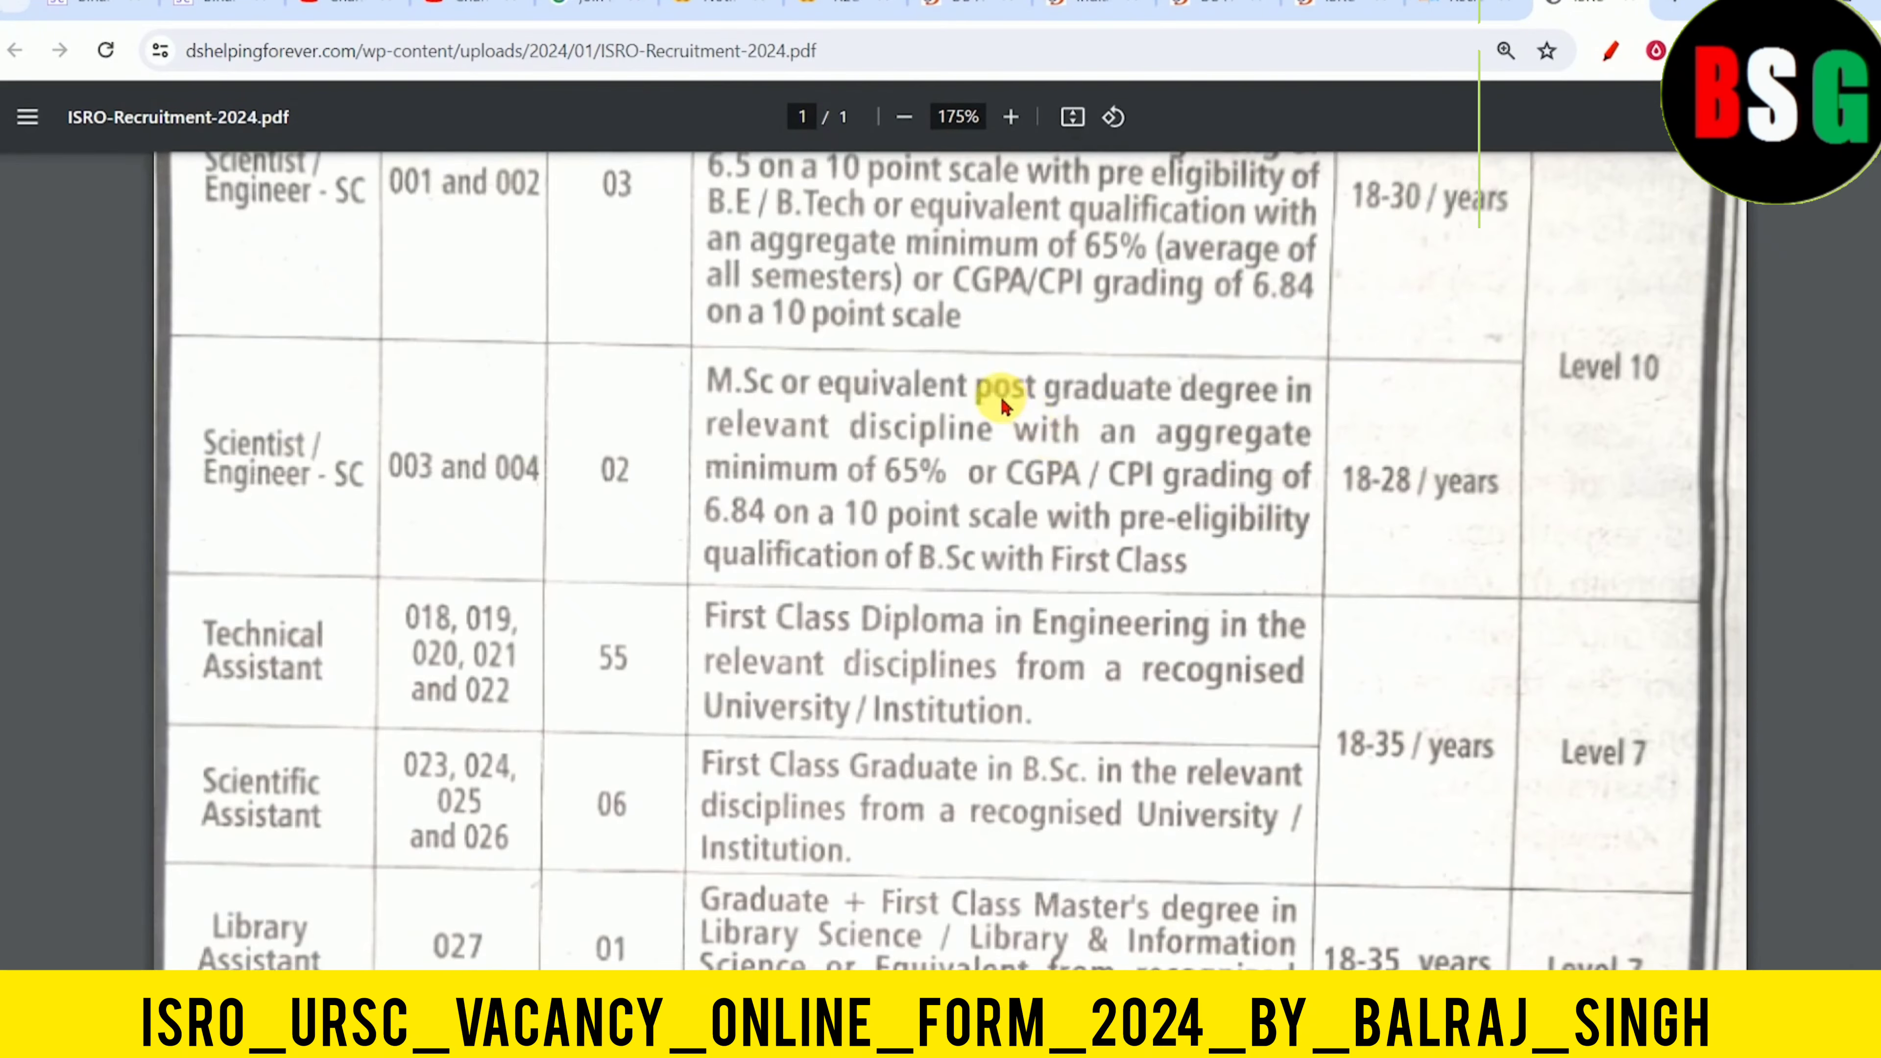
{"action": "scroll", "coordinate": [989, 411], "scroll_direction": "up", "scroll_amount": 6}
{"action": "scroll", "coordinate": [800, 415], "scroll_direction": "down", "scroll_amount": 10}
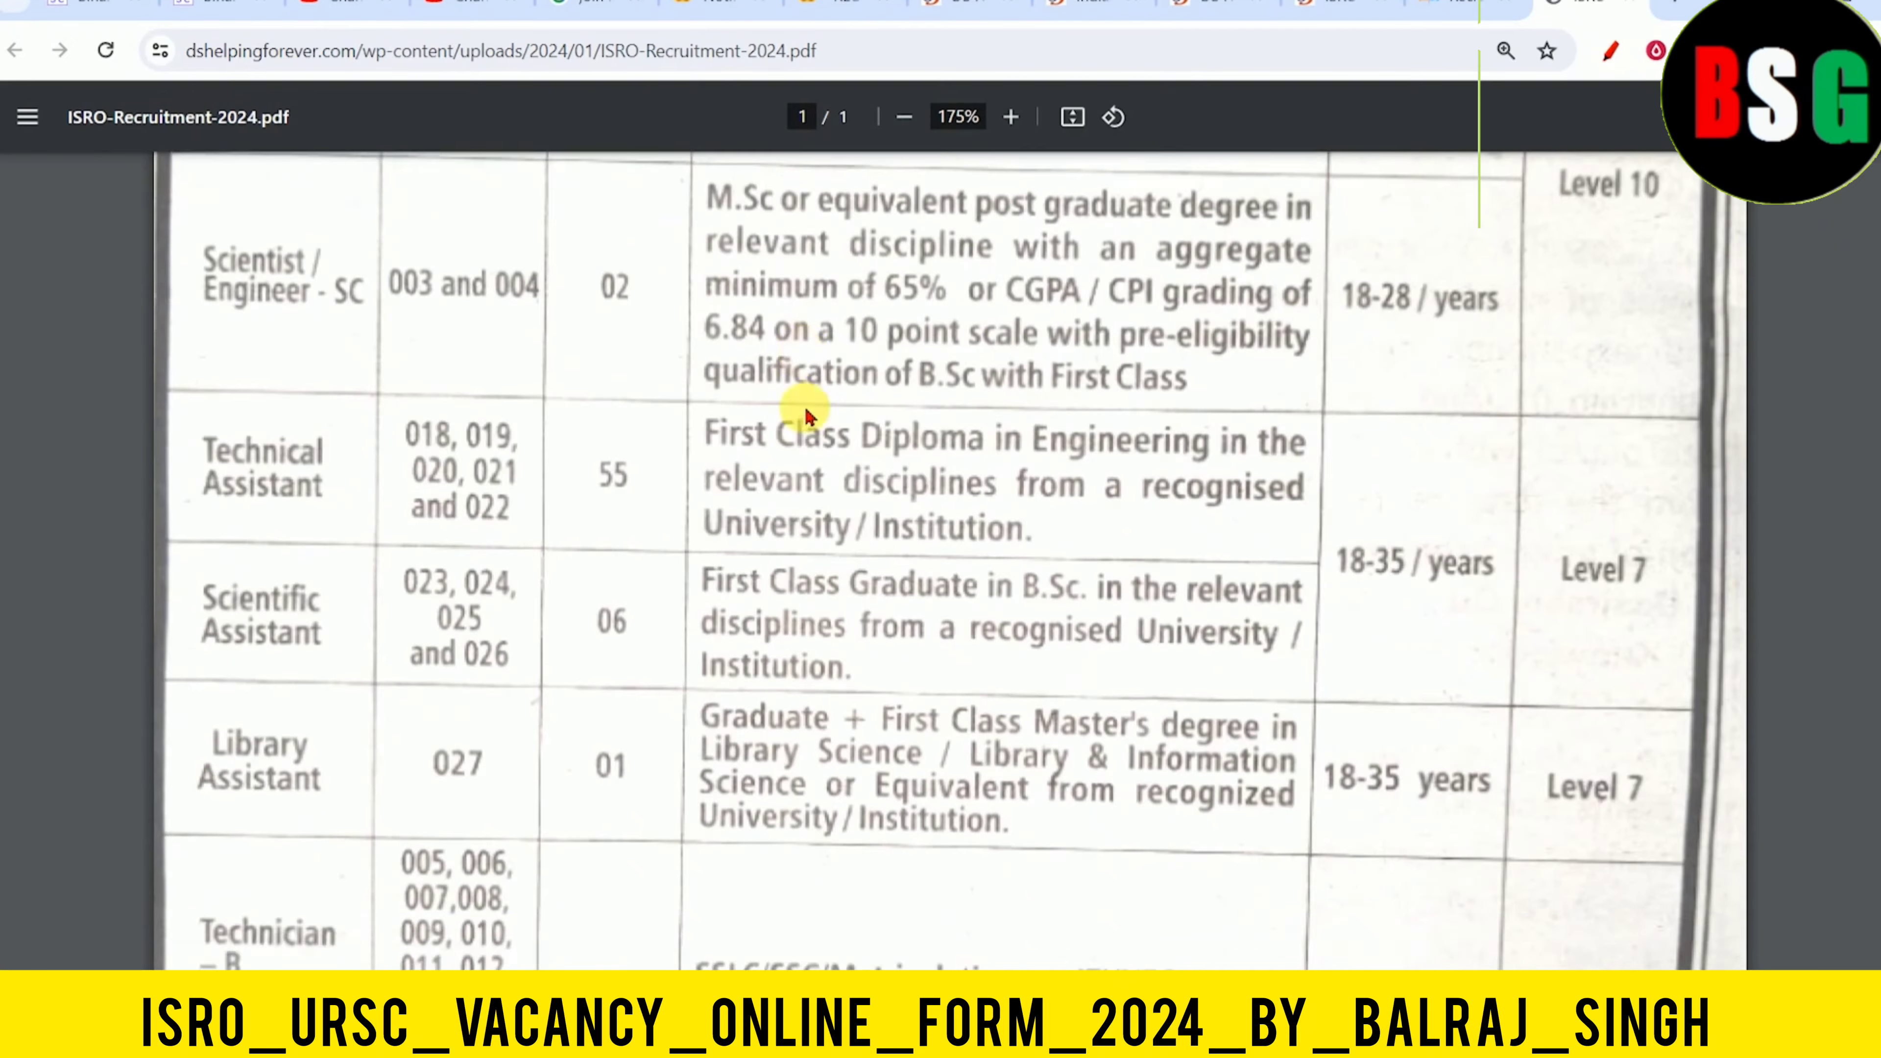
{"action": "scroll", "coordinate": [817, 422], "scroll_direction": "down", "scroll_amount": 4}
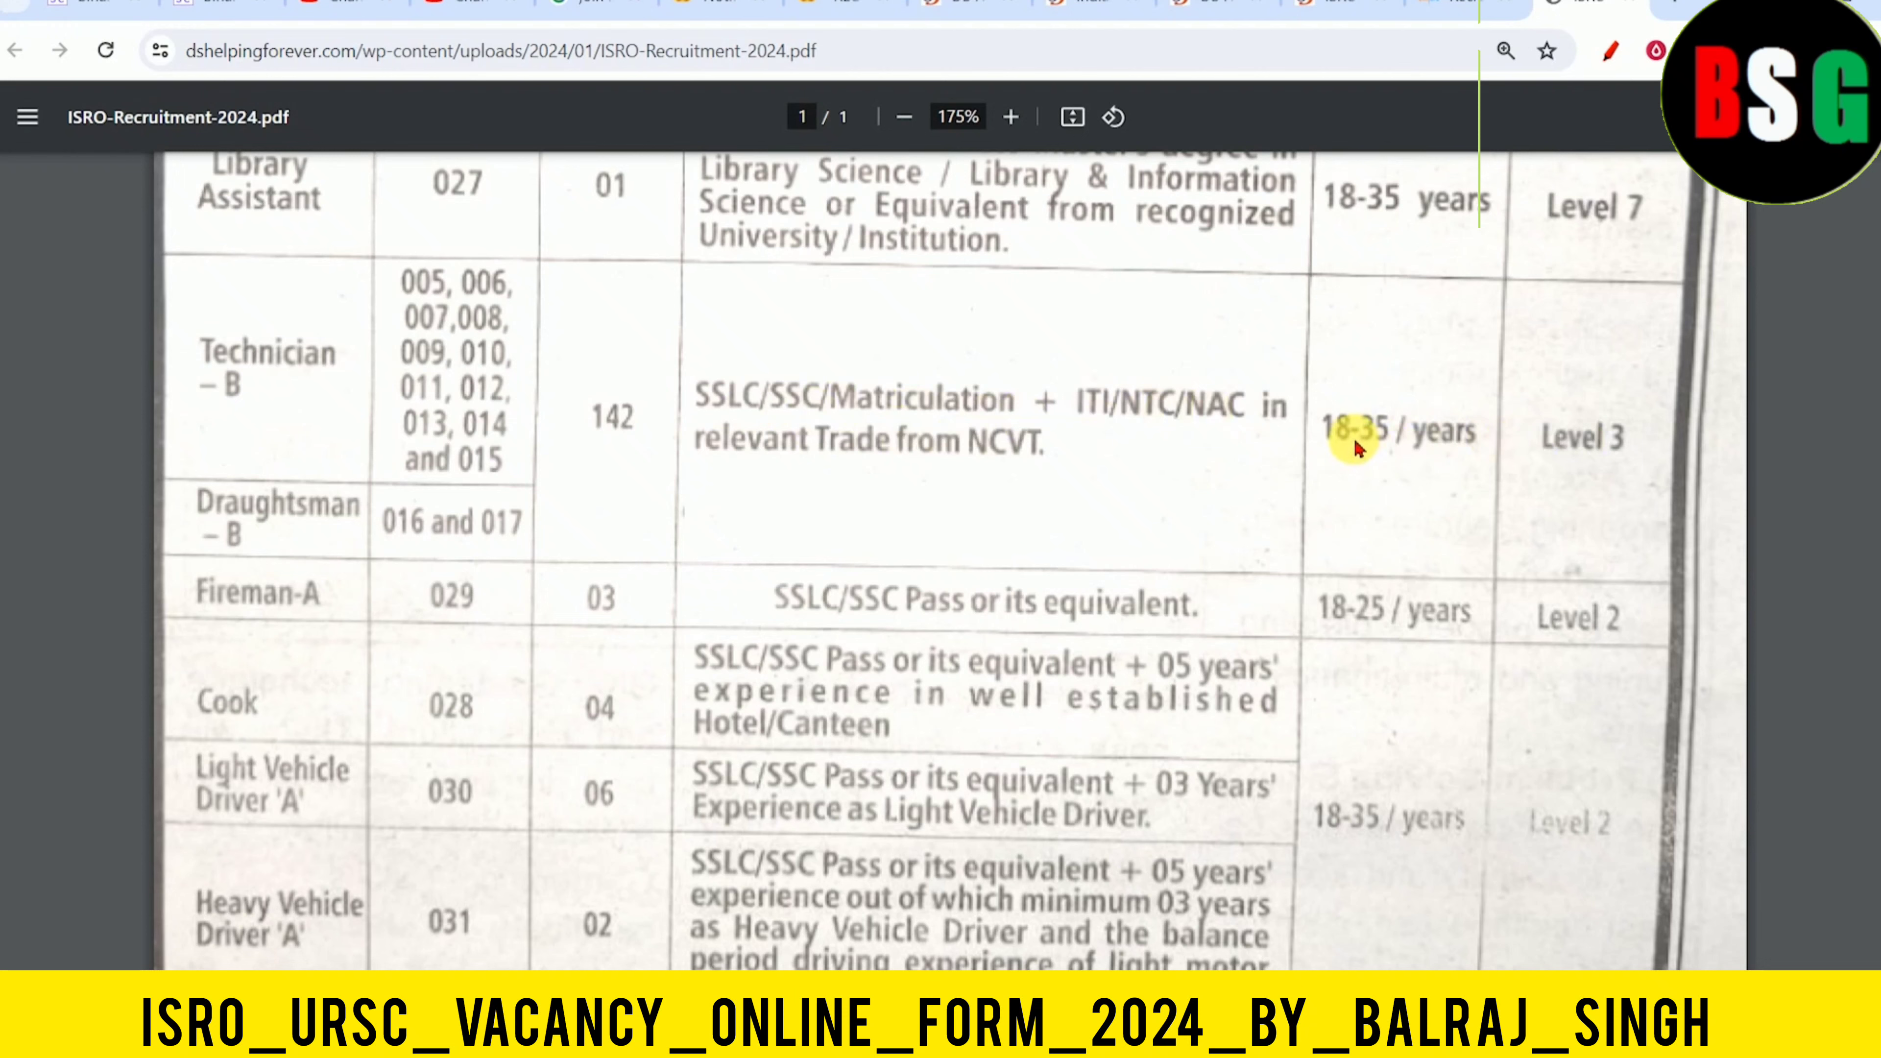
{"action": "scroll", "coordinate": [600, 511], "scroll_direction": "down", "scroll_amount": 3}
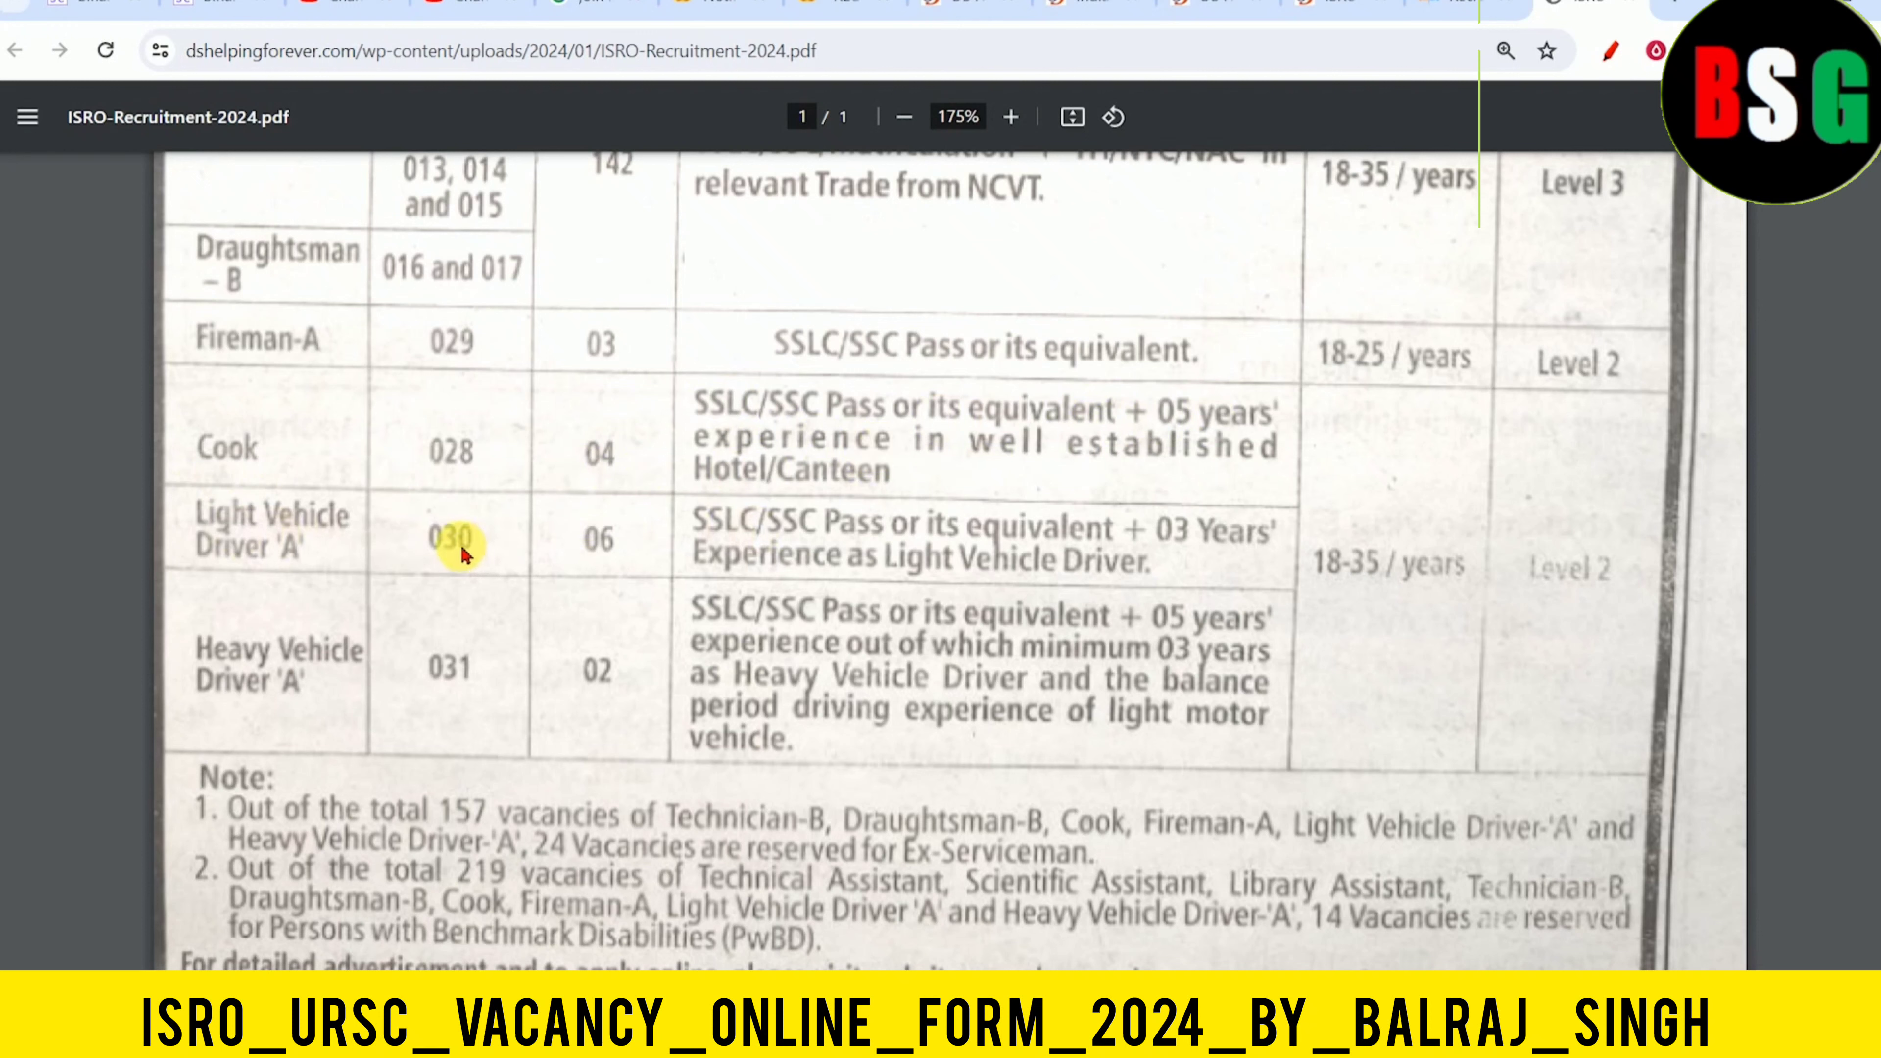
{"action": "scroll", "coordinate": [667, 671], "scroll_direction": "up", "scroll_amount": 2}
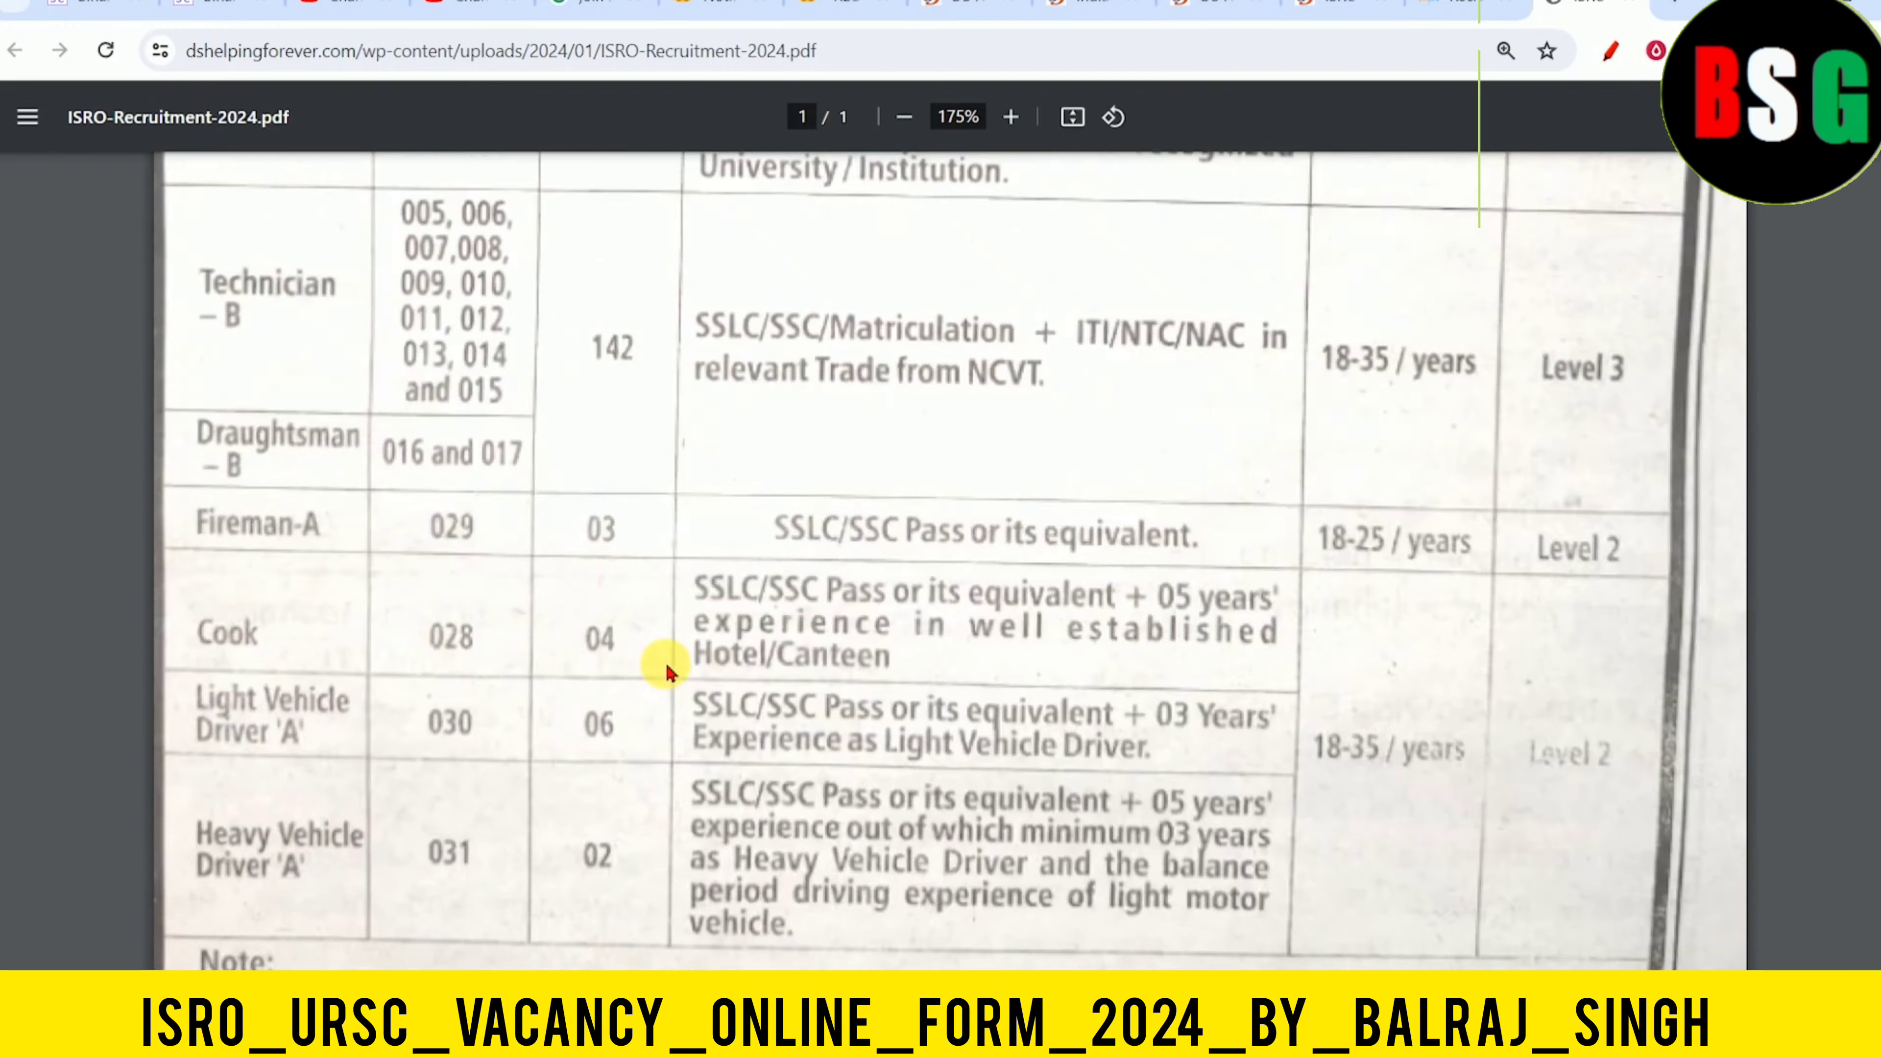
{"action": "scroll", "coordinate": [666, 671], "scroll_direction": "up", "scroll_amount": 5}
{"action": "scroll", "coordinate": [627, 617], "scroll_direction": "up", "scroll_amount": 1}
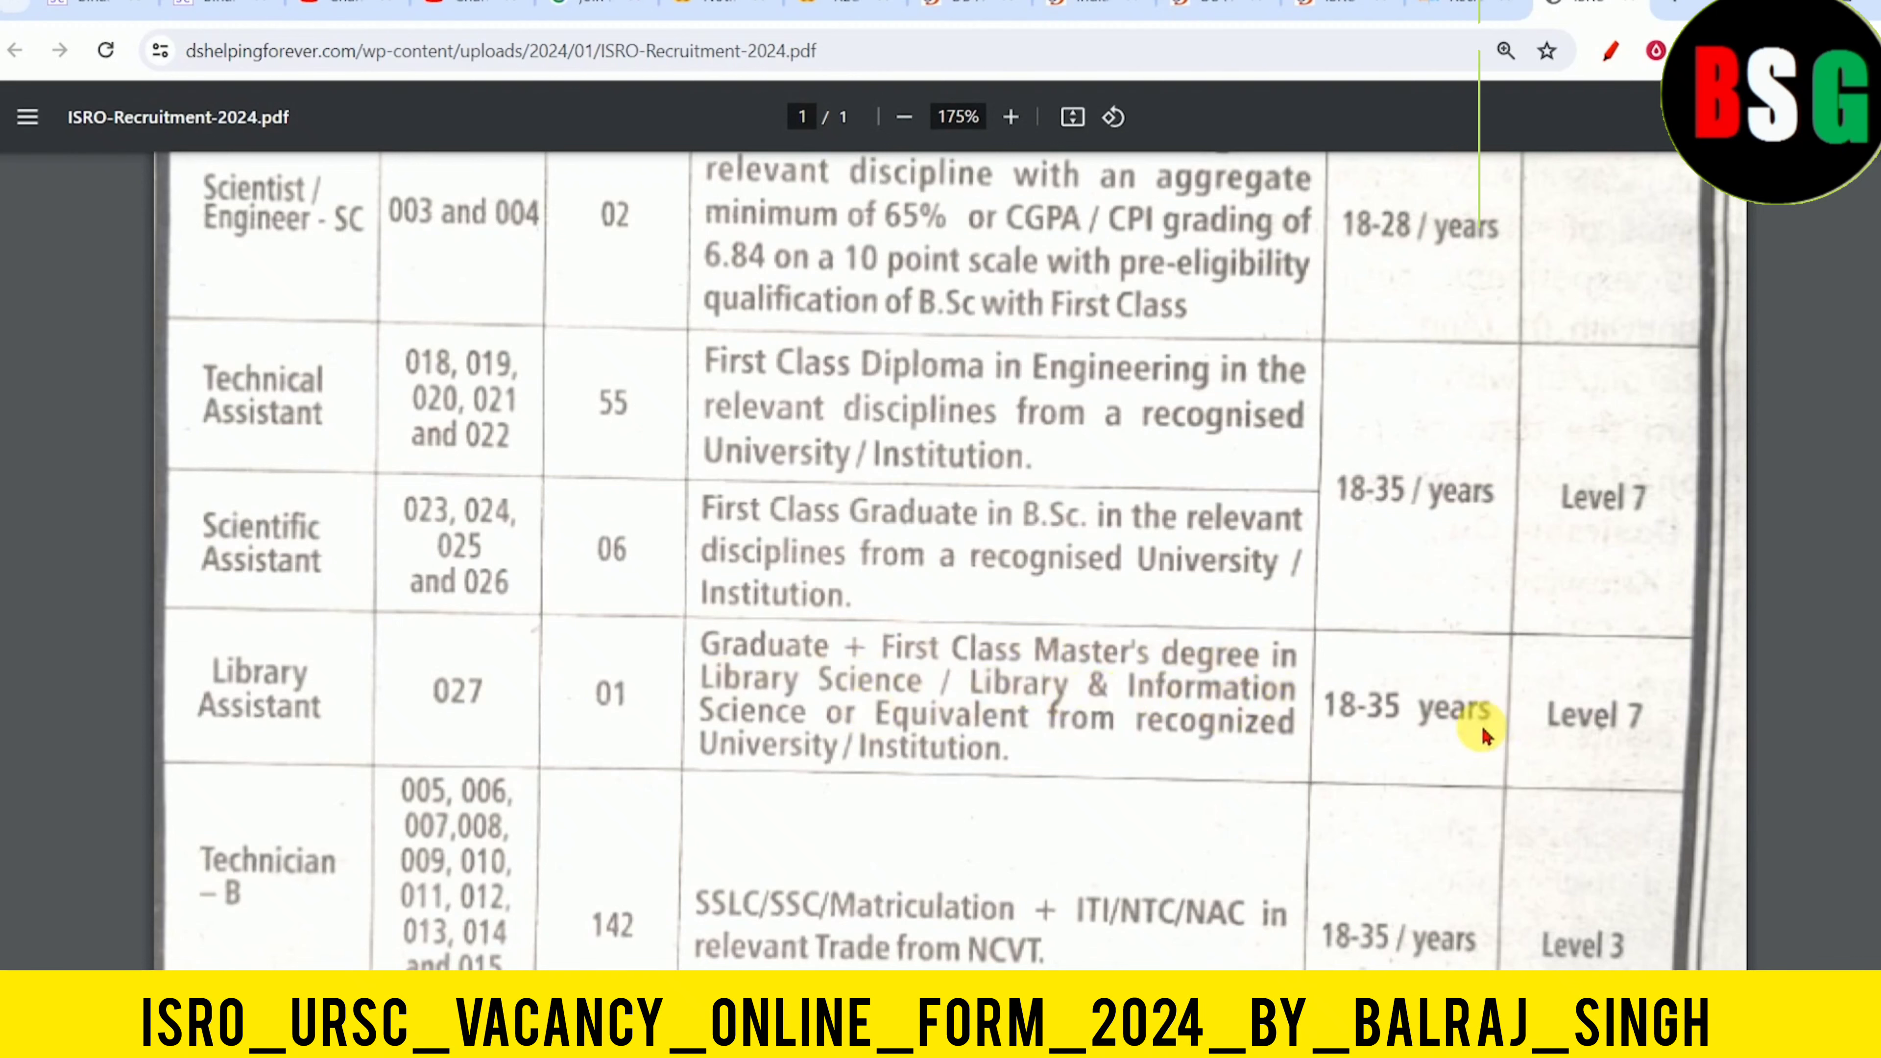
{"action": "scroll", "coordinate": [688, 685], "scroll_direction": "up", "scroll_amount": 3}
{"action": "scroll", "coordinate": [689, 685], "scroll_direction": "up", "scroll_amount": 5}
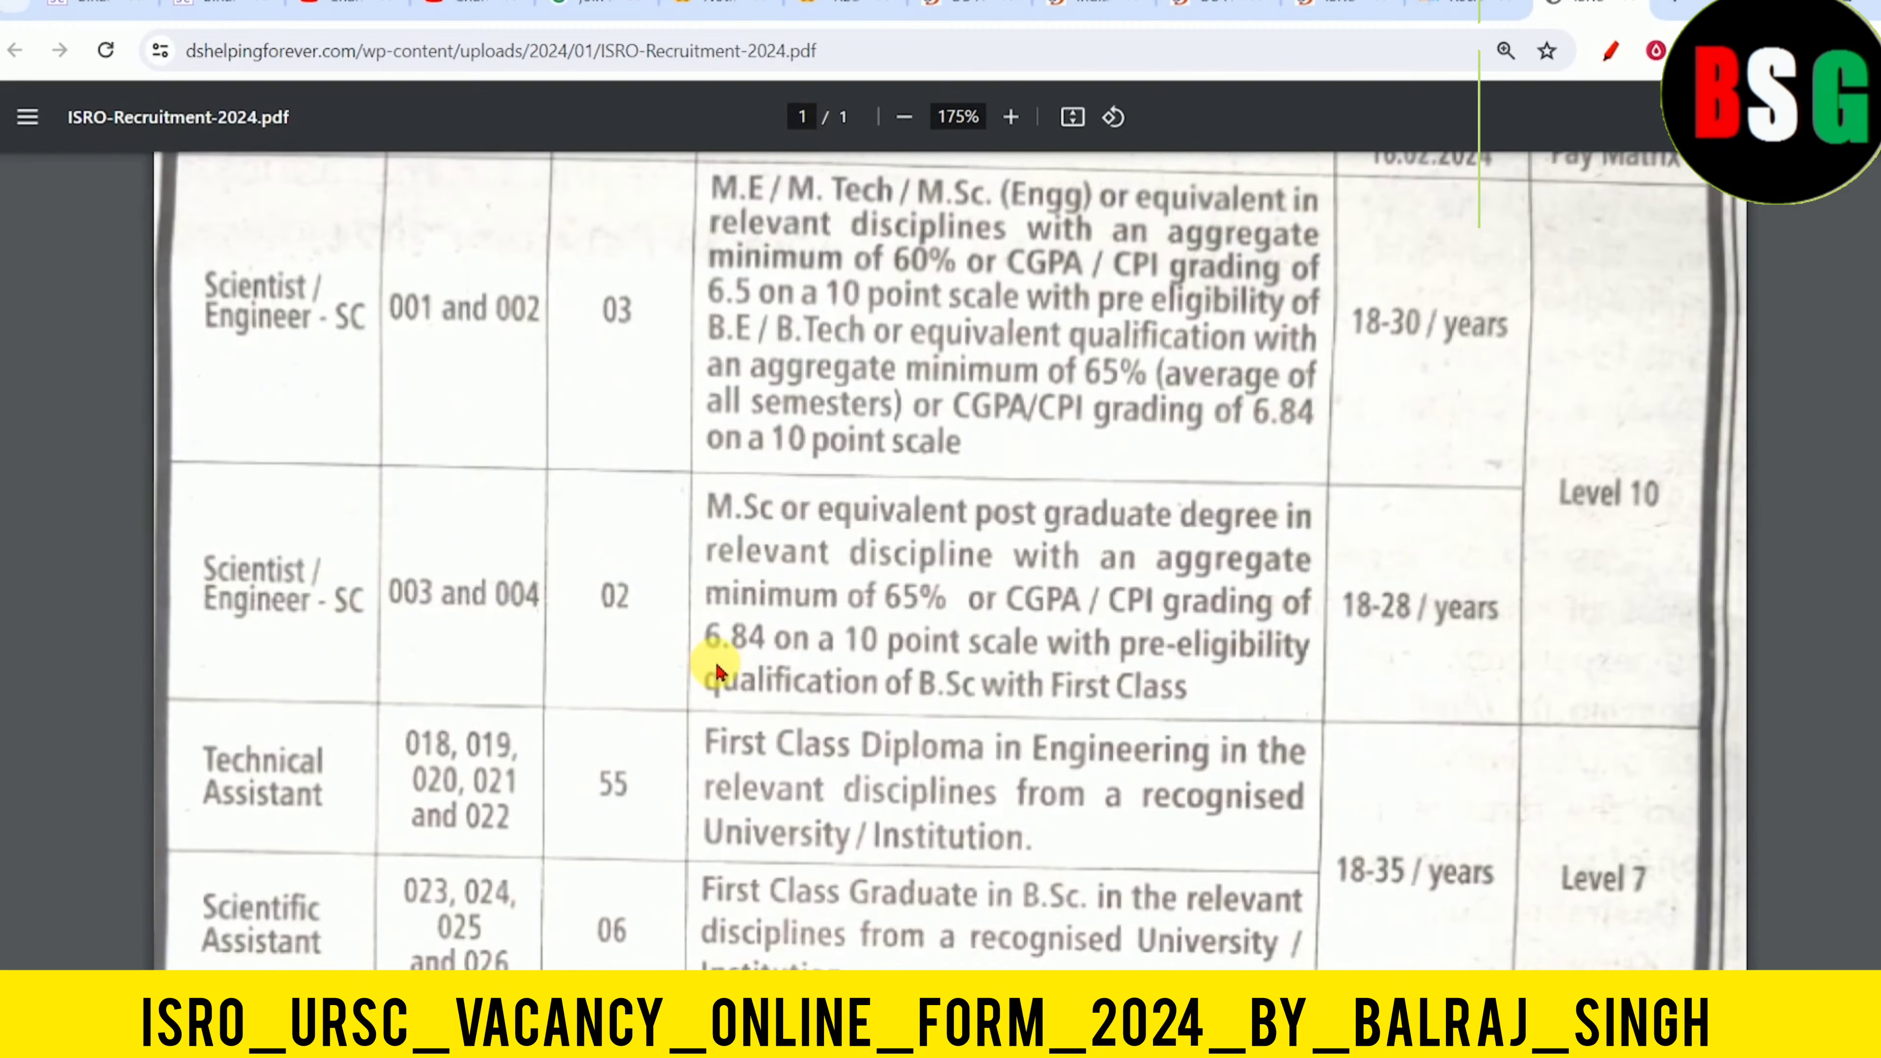
Open the Advertisement PDF from the ISRO recruitment page's Remarks section and enlarge it to 175%
{"action": "key", "text": "ctrl+shift+Tab"}
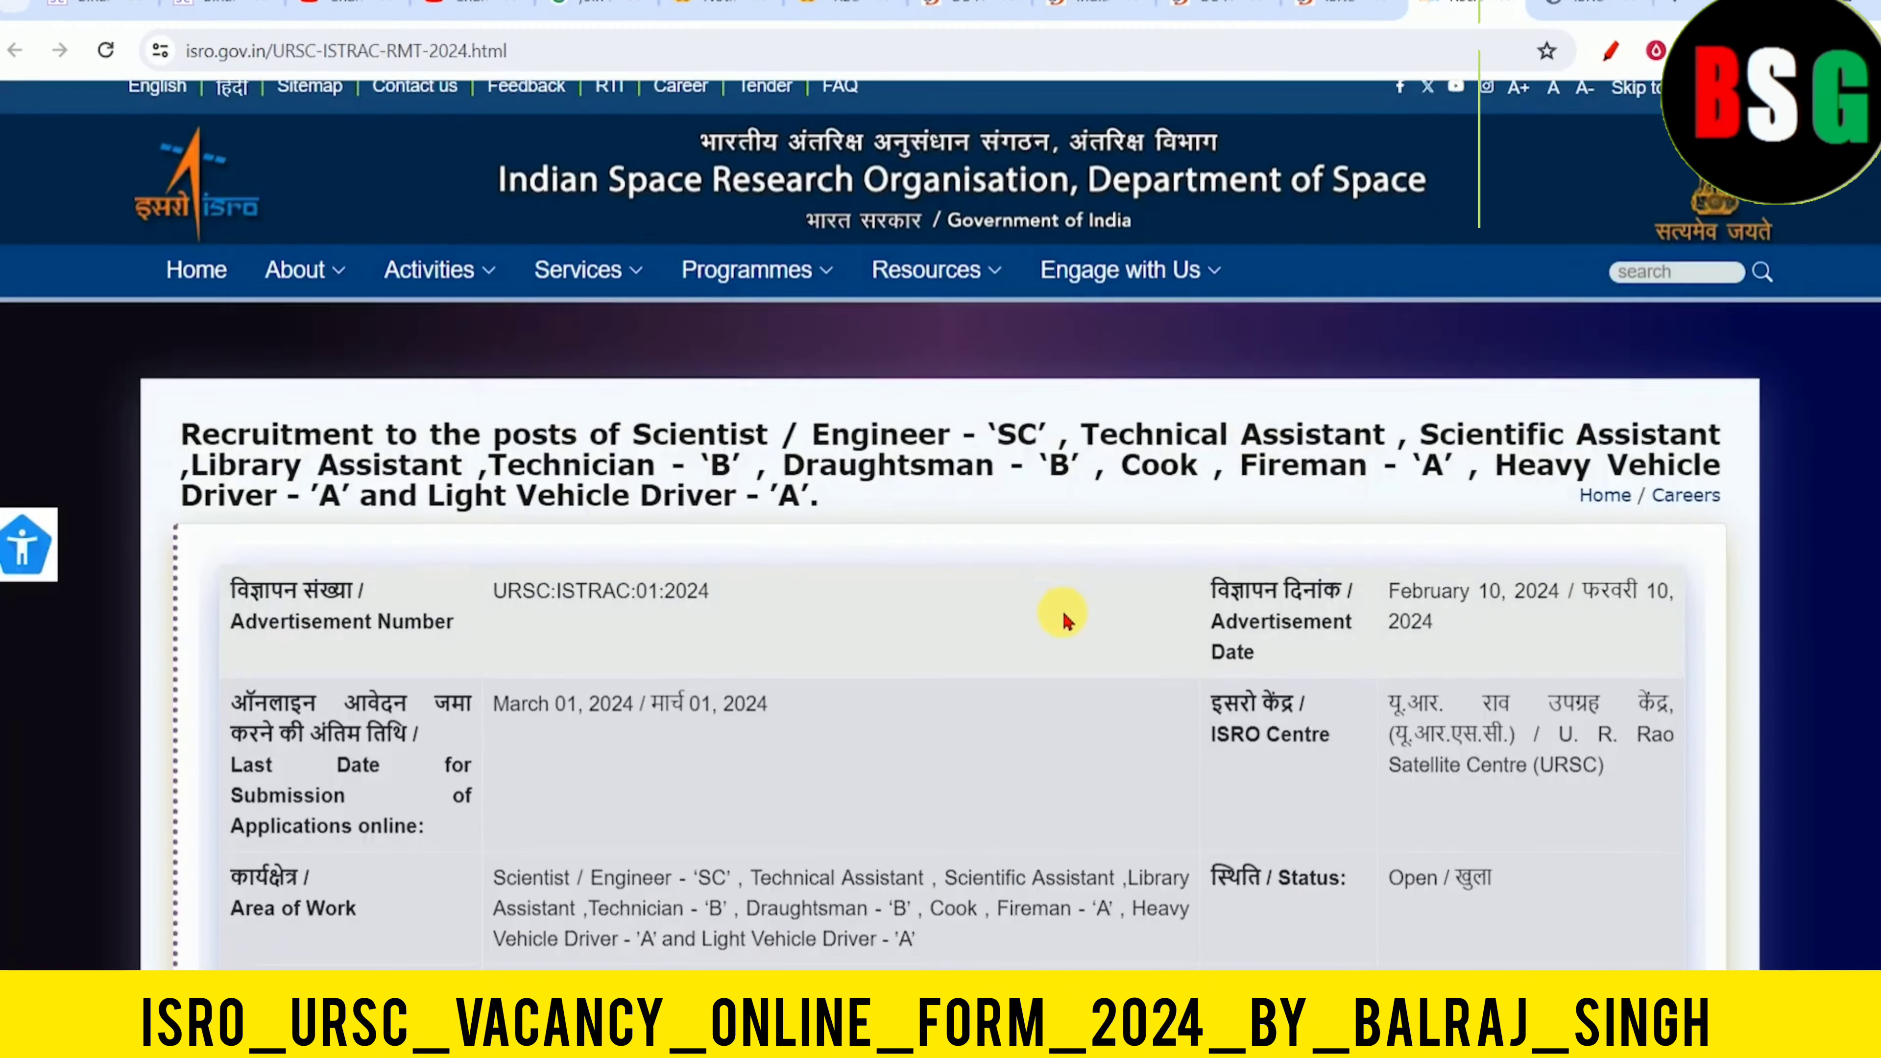
{"action": "scroll", "coordinate": [1062, 622], "scroll_direction": "down", "scroll_amount": 10}
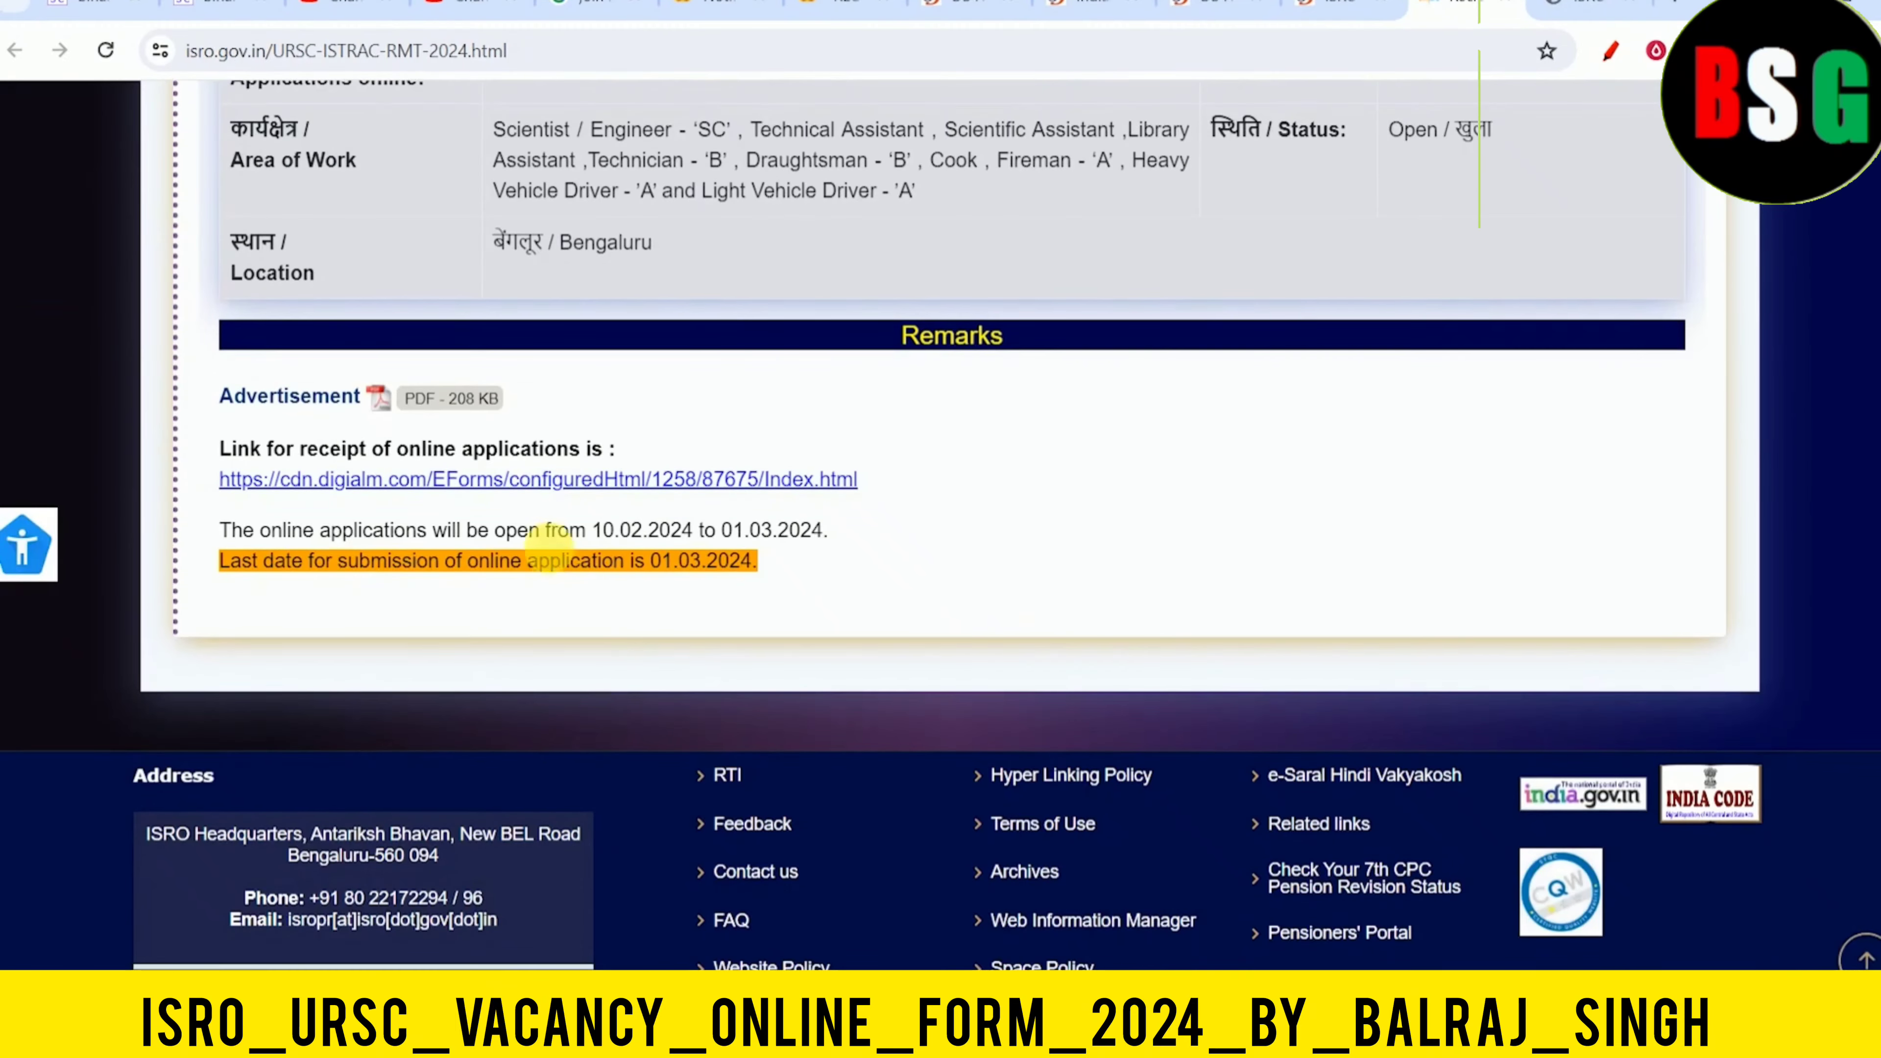
{"action": "left_click", "coordinate": [330, 398]}
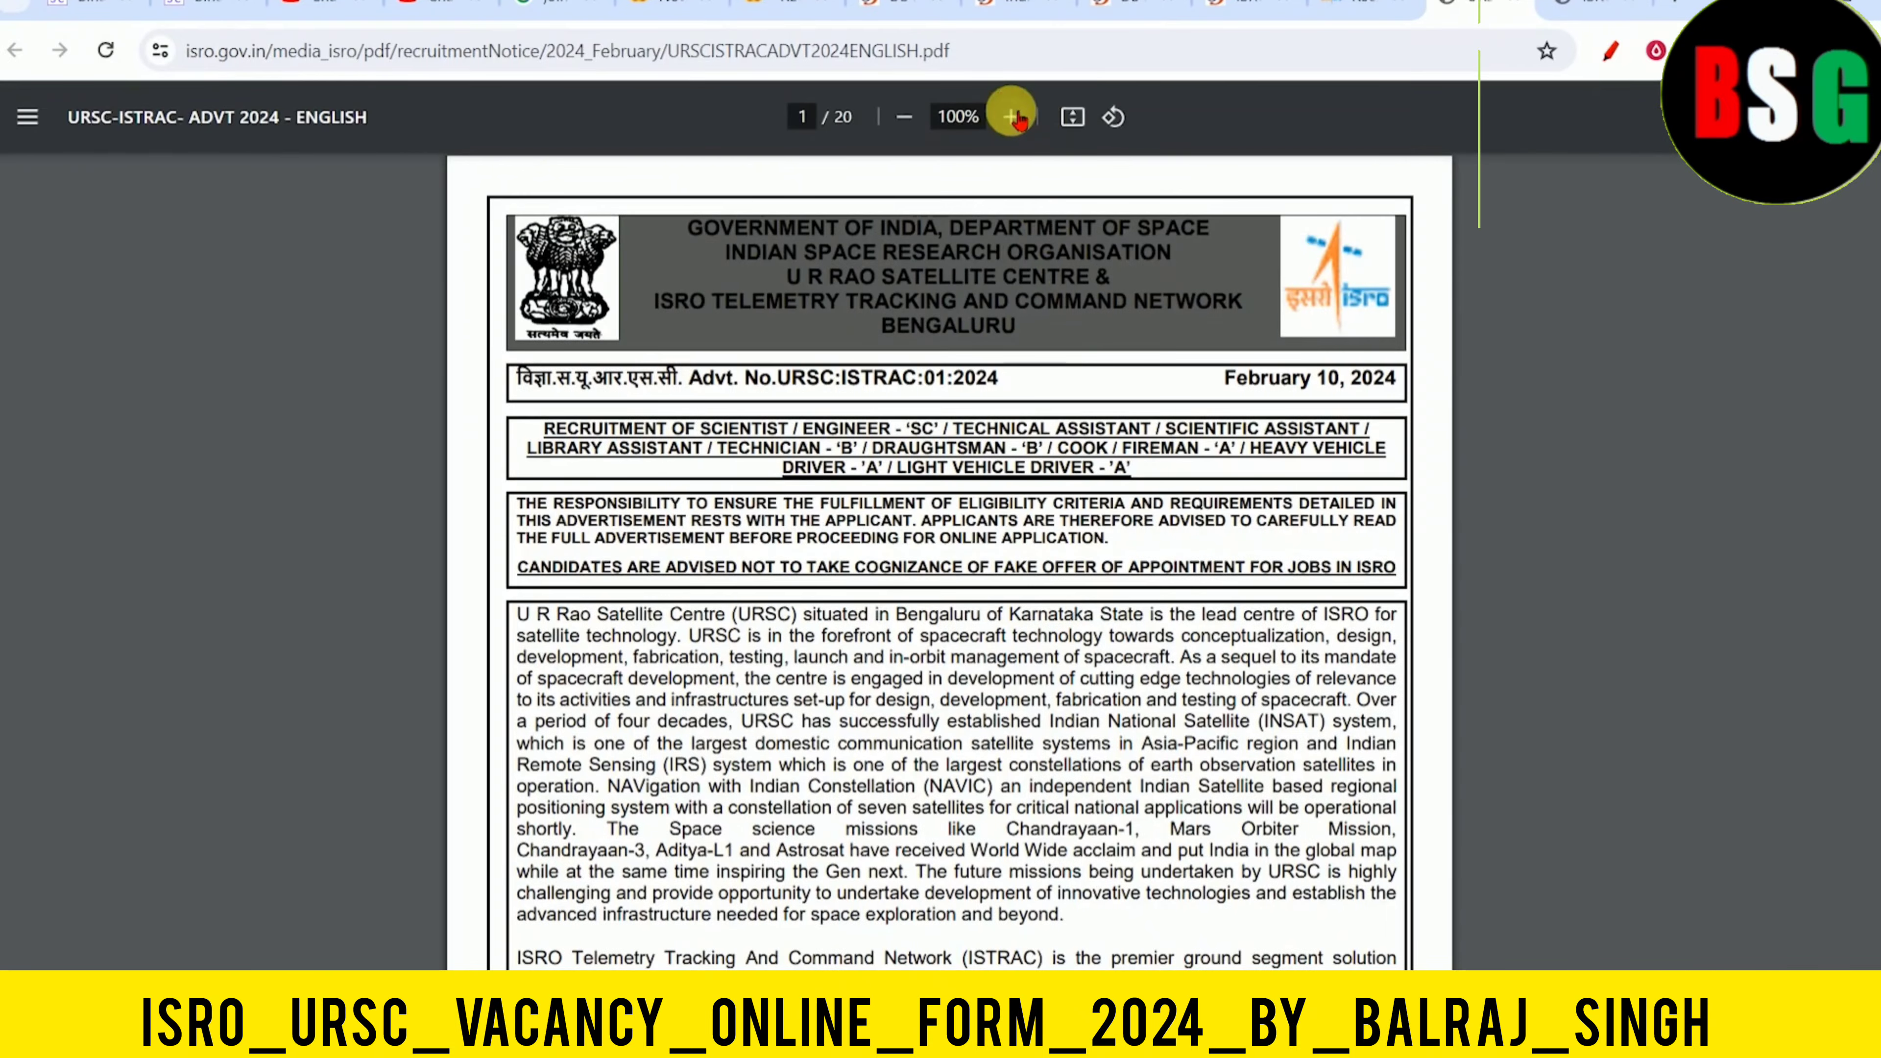
{"action": "left_click", "coordinate": [1012, 118]}
{"action": "left_click", "coordinate": [1011, 117]}
{"action": "left_click", "coordinate": [1011, 117]}
{"action": "left_click", "coordinate": [1011, 117]}
Examine the advertisement's vacancy tables from Scientist/Engineer through the ITI trade posts, including Fitter, Plumber, Turner, Carpenter and Motor Vehicle Mechanic
{"action": "scroll", "coordinate": [1120, 637], "scroll_direction": "down", "scroll_amount": 6}
{"action": "scroll", "coordinate": [1121, 639], "scroll_direction": "down", "scroll_amount": 20}
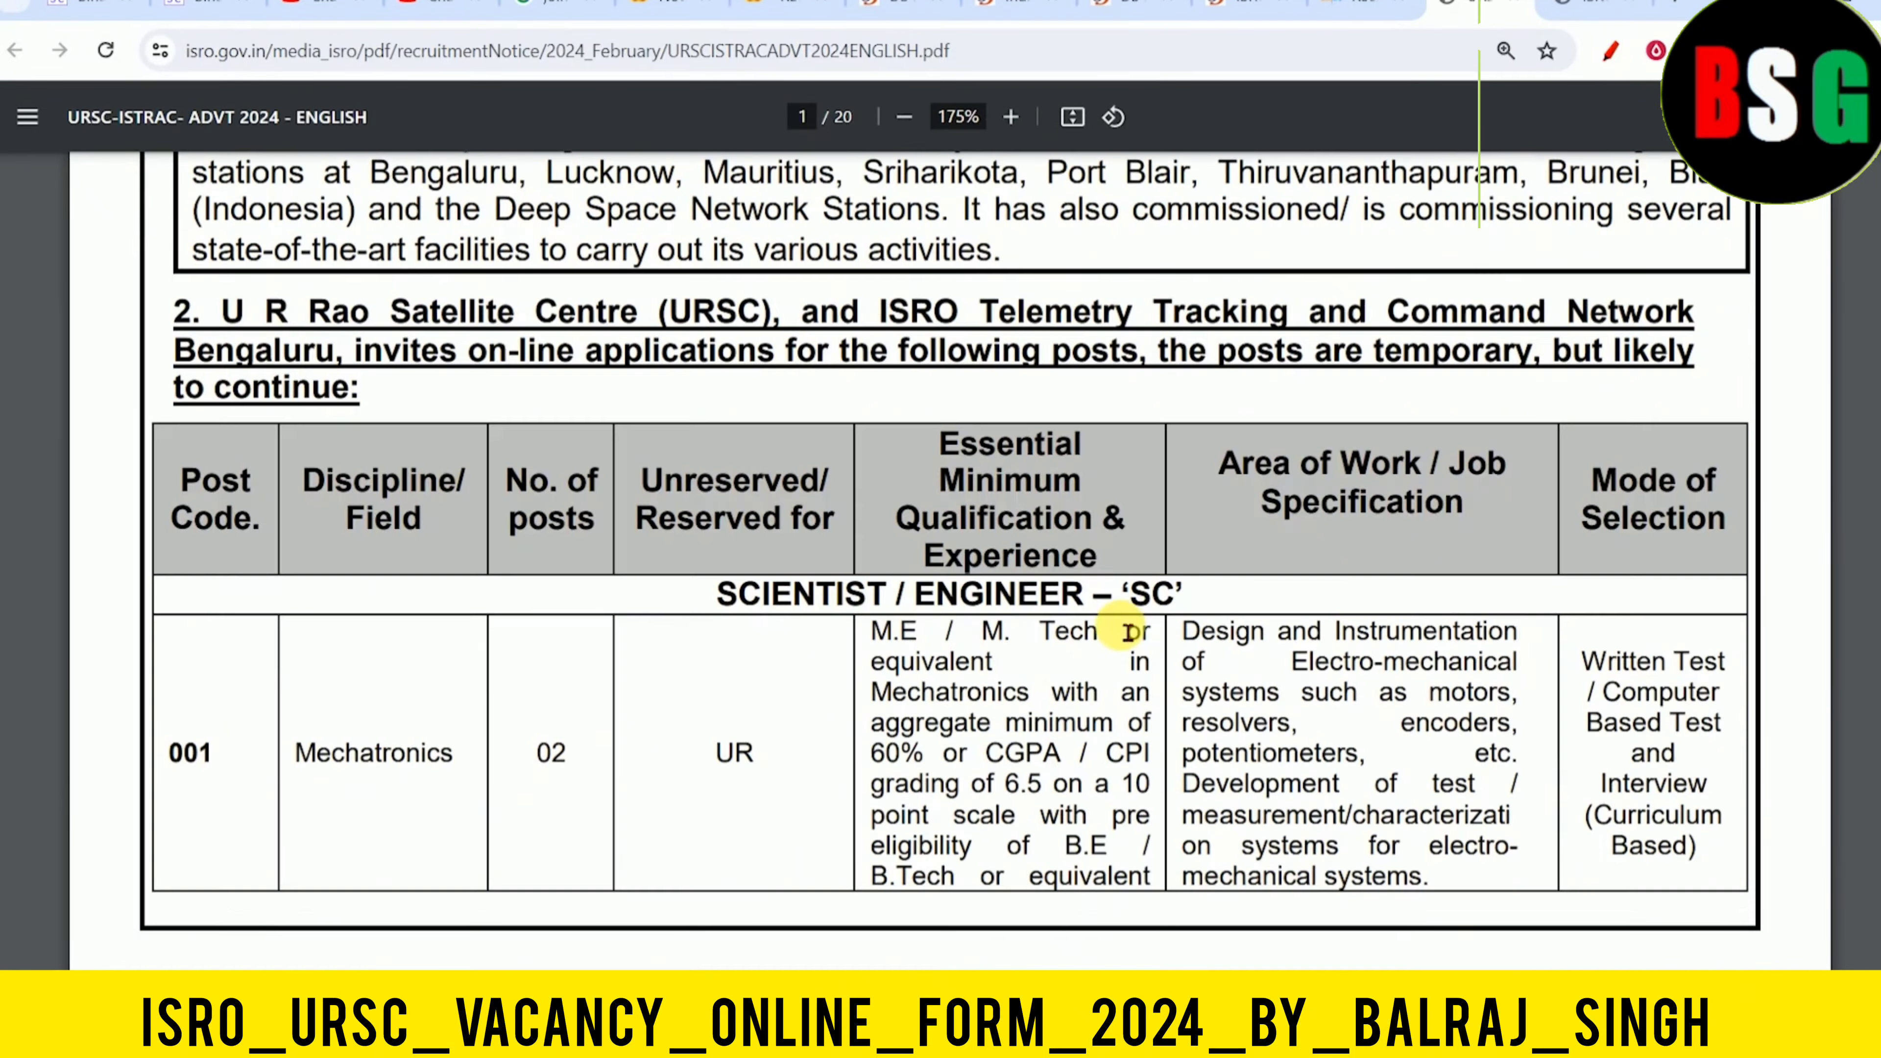
{"action": "scroll", "coordinate": [1126, 635], "scroll_direction": "down", "scroll_amount": 20}
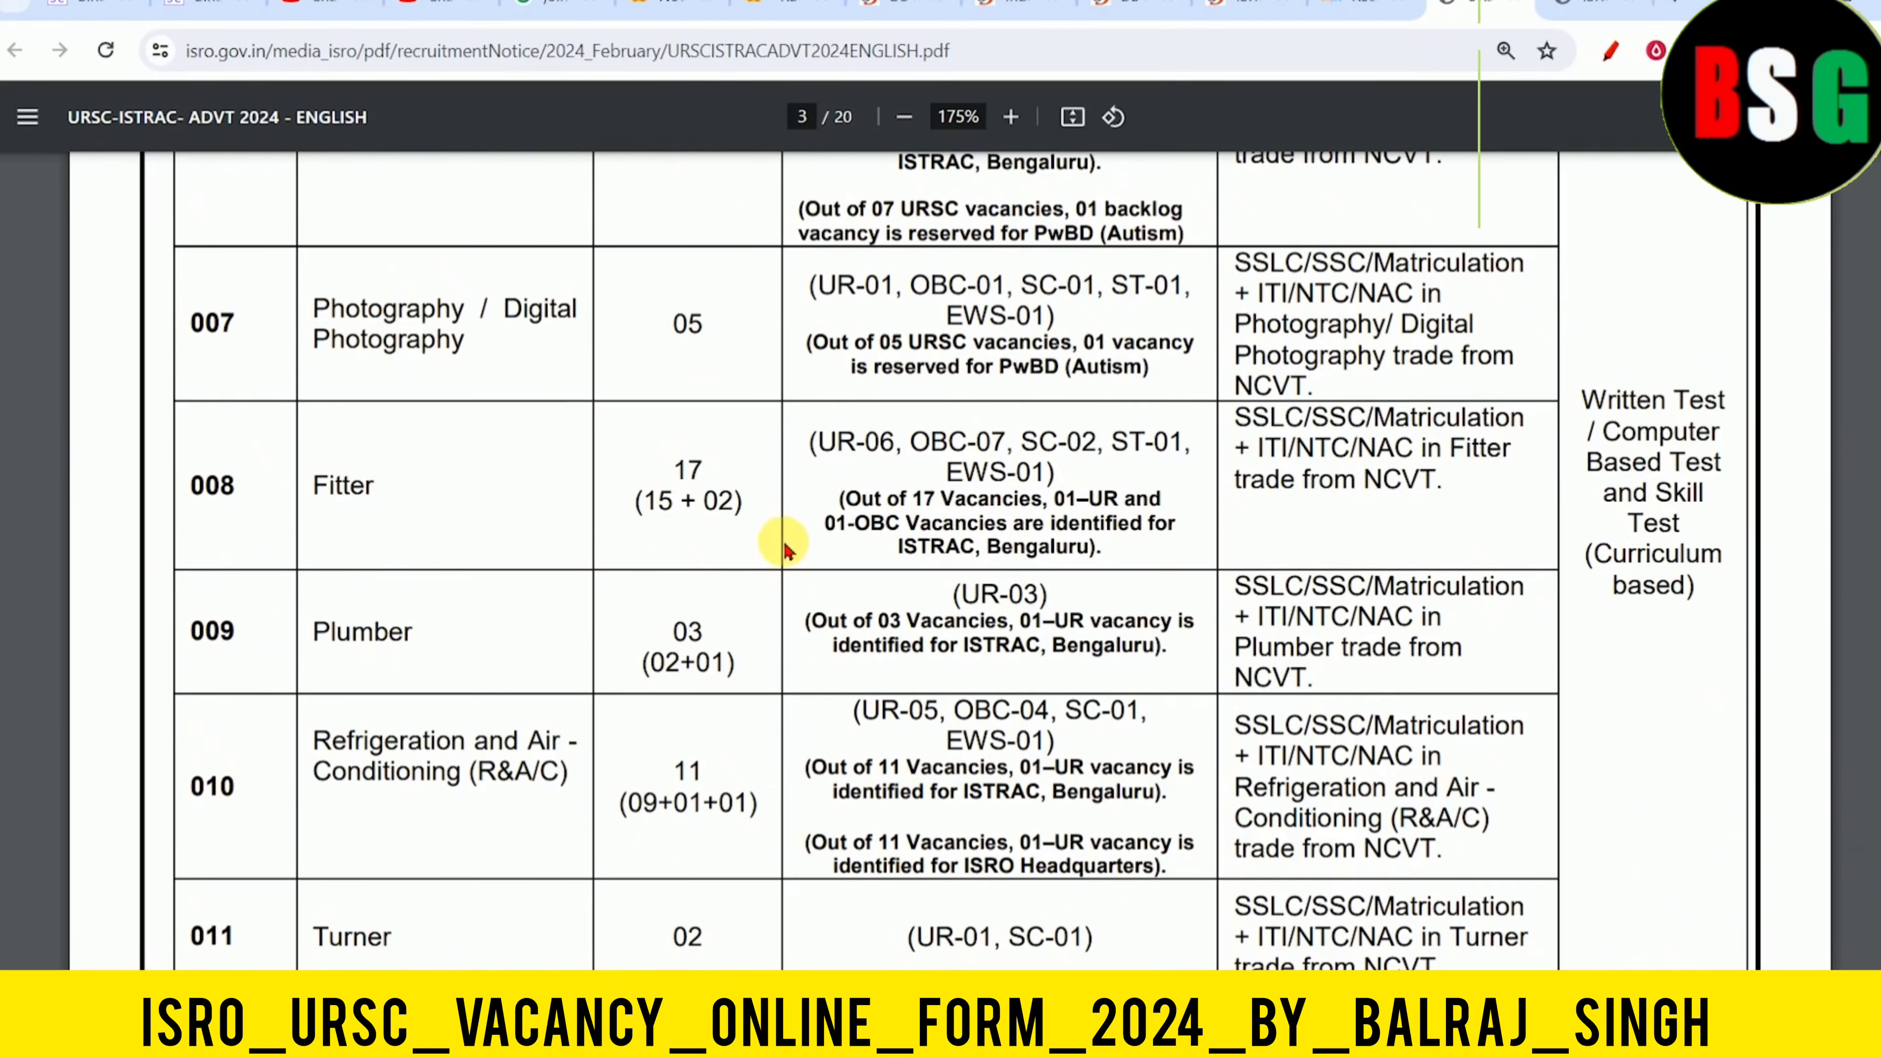
{"action": "scroll", "coordinate": [807, 535], "scroll_direction": "down", "scroll_amount": 2}
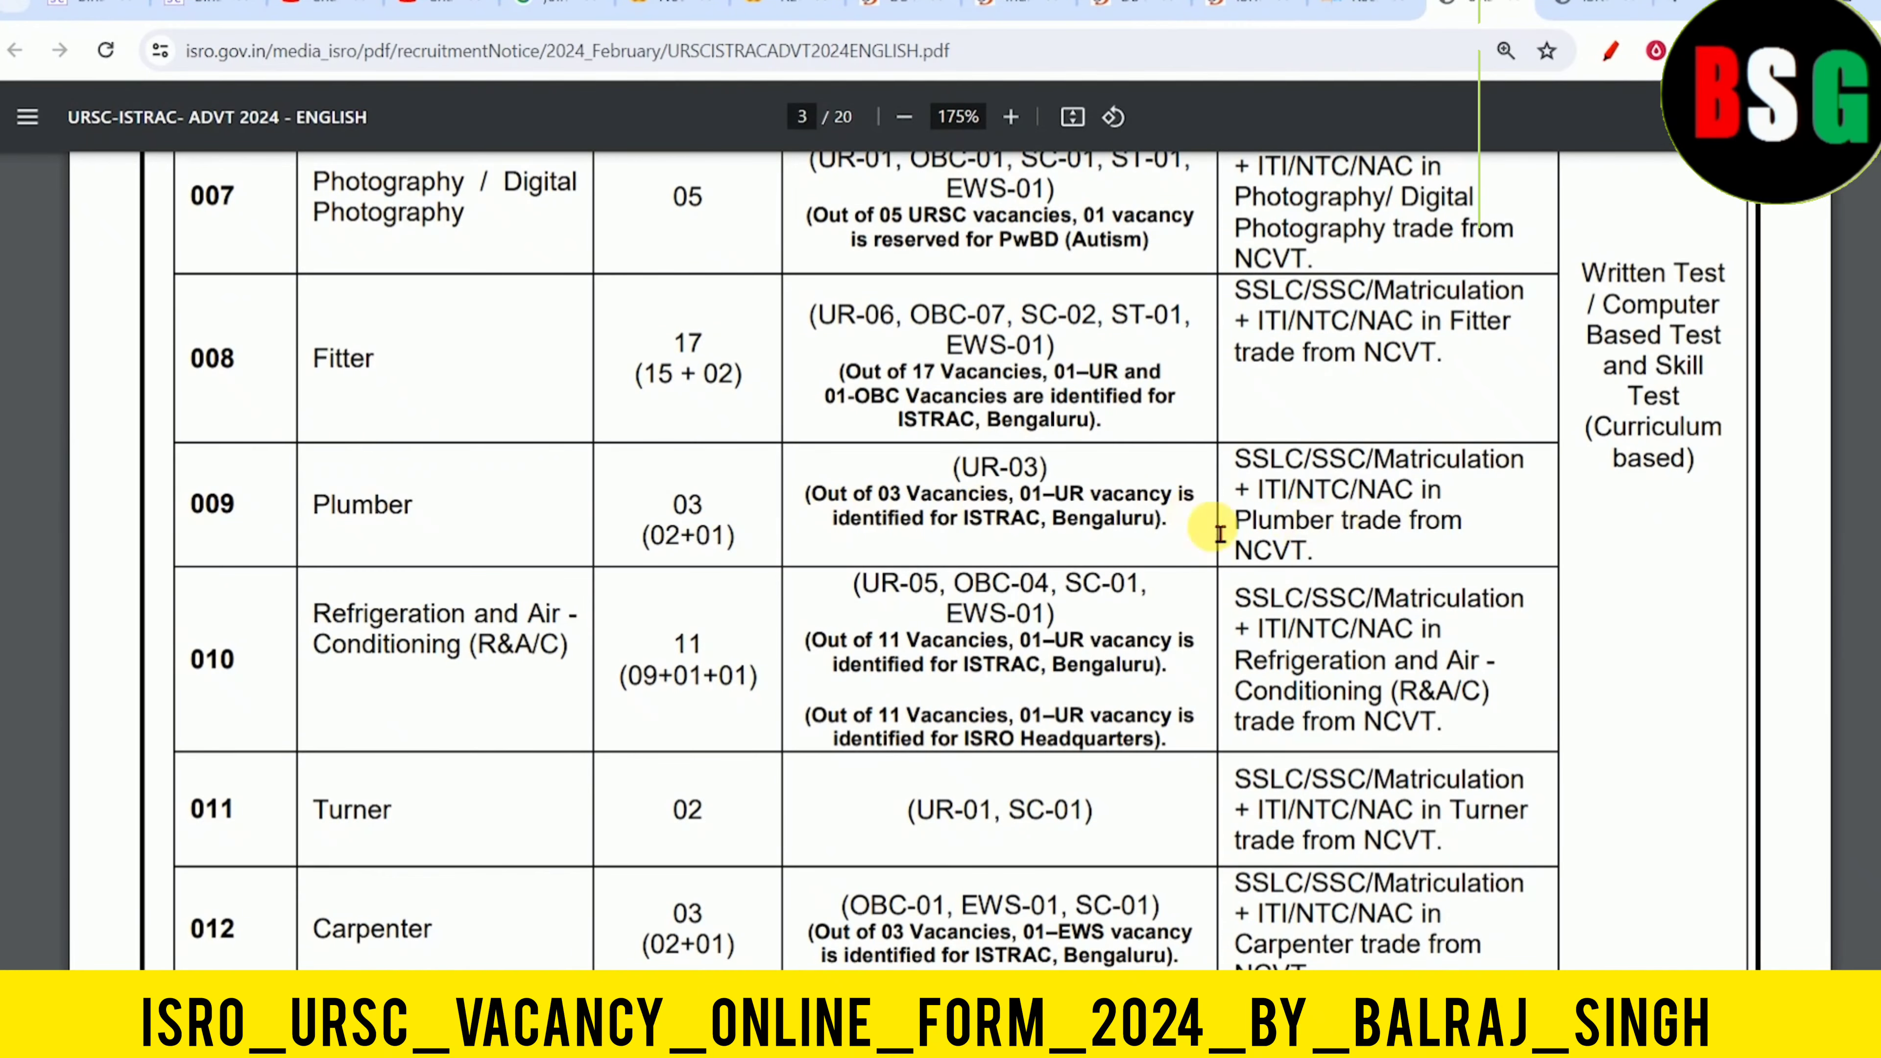
{"action": "scroll", "coordinate": [898, 525], "scroll_direction": "down", "scroll_amount": 4}
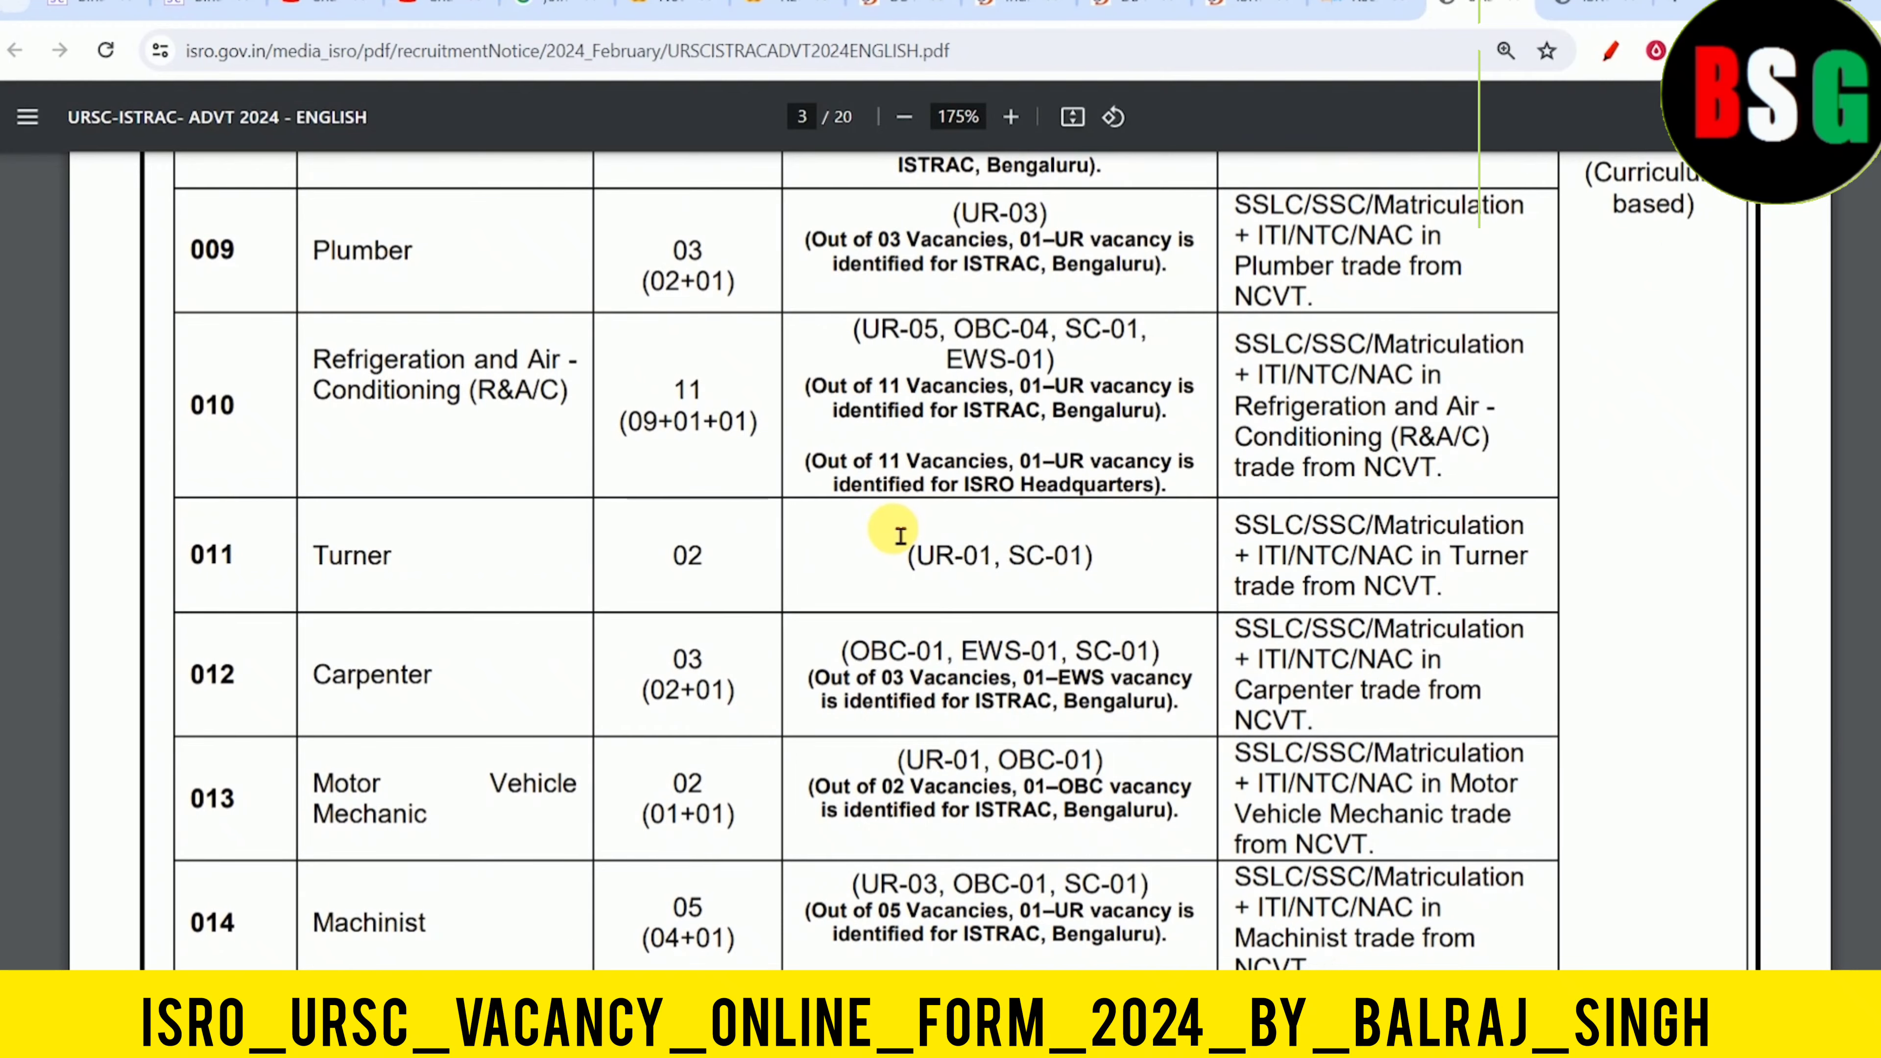
{"action": "scroll", "coordinate": [829, 563], "scroll_direction": "up", "scroll_amount": 2}
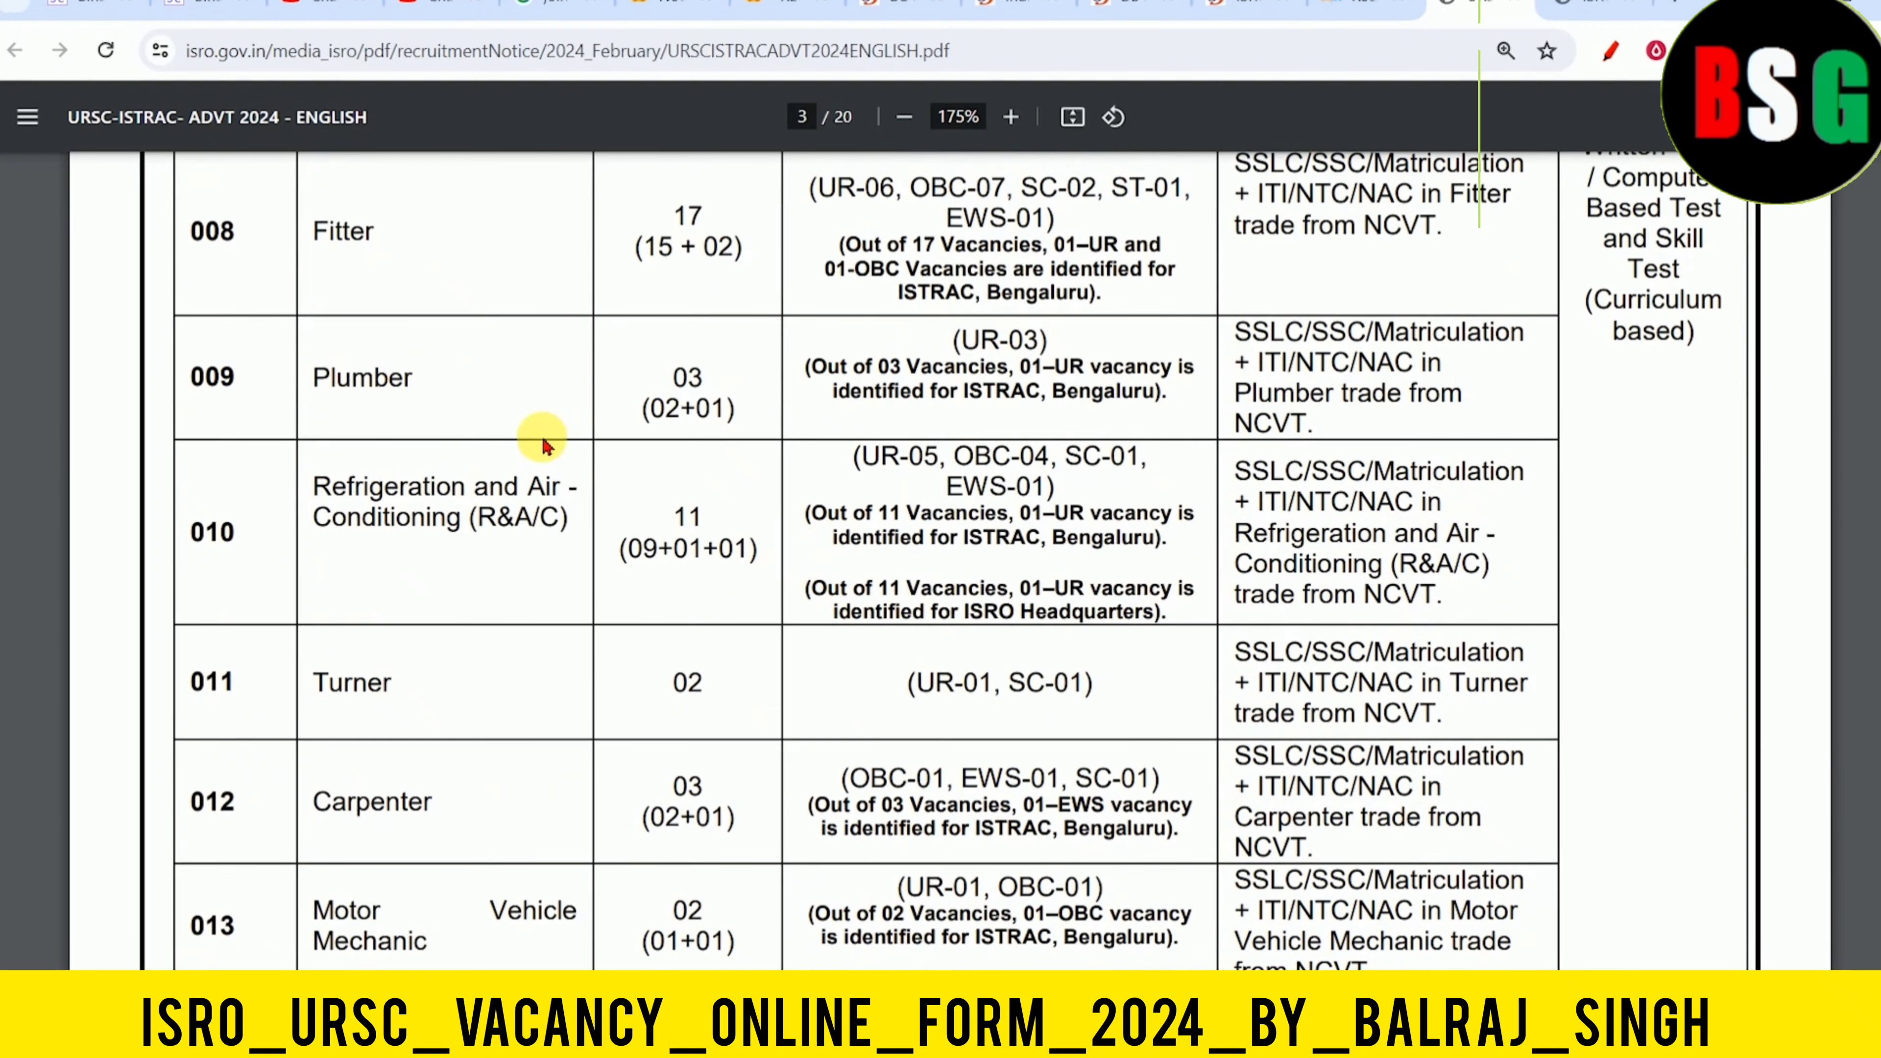
{"action": "double_click", "coordinate": [326, 231]}
{"action": "double_click", "coordinate": [340, 378]}
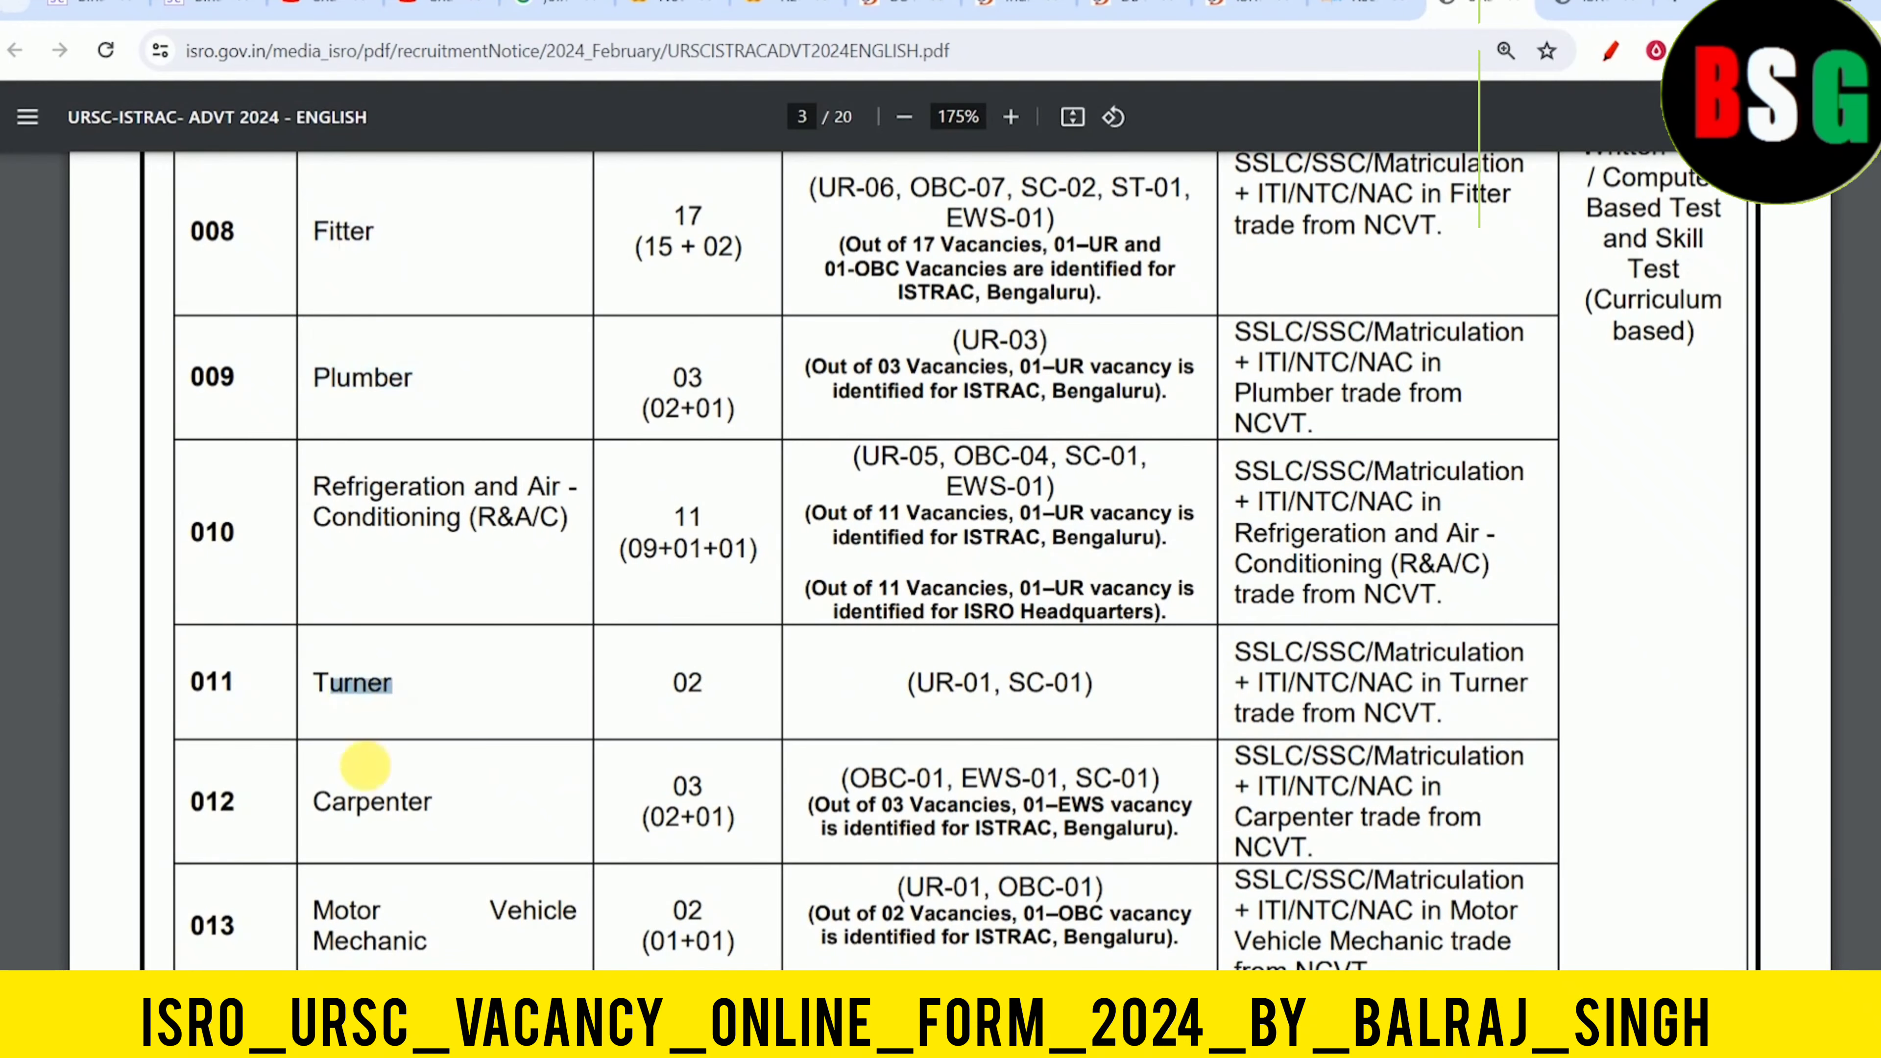
{"action": "double_click", "coordinate": [400, 802]}
{"action": "scroll", "coordinate": [474, 771], "scroll_direction": "down", "scroll_amount": 4}
{"action": "triple_click", "coordinate": [331, 683]}
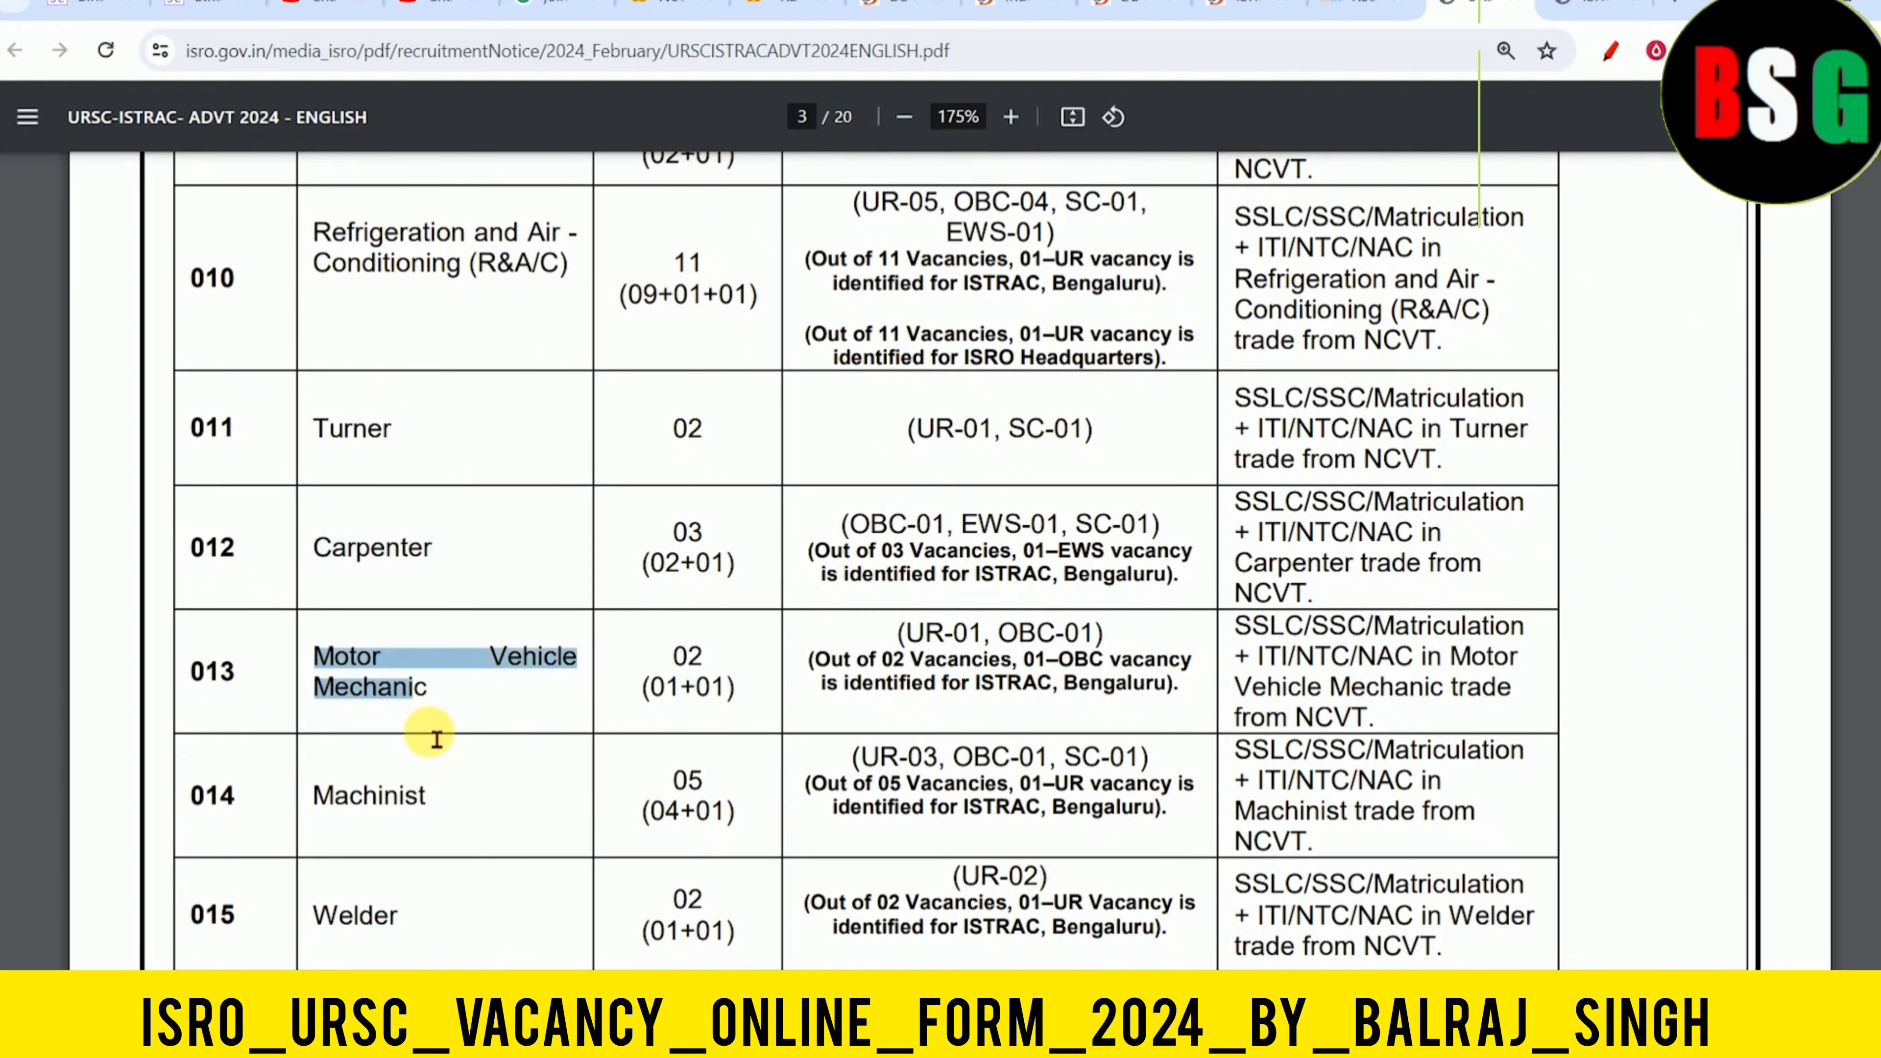
Examine the Technical Assistant, Scientific Assistant, Library Assistant and vehicle driver tables for vacancies, reservations and required qualifications
{"action": "scroll", "coordinate": [414, 733], "scroll_direction": "down", "scroll_amount": 12}
{"action": "scroll", "coordinate": [456, 623], "scroll_direction": "down", "scroll_amount": 15}
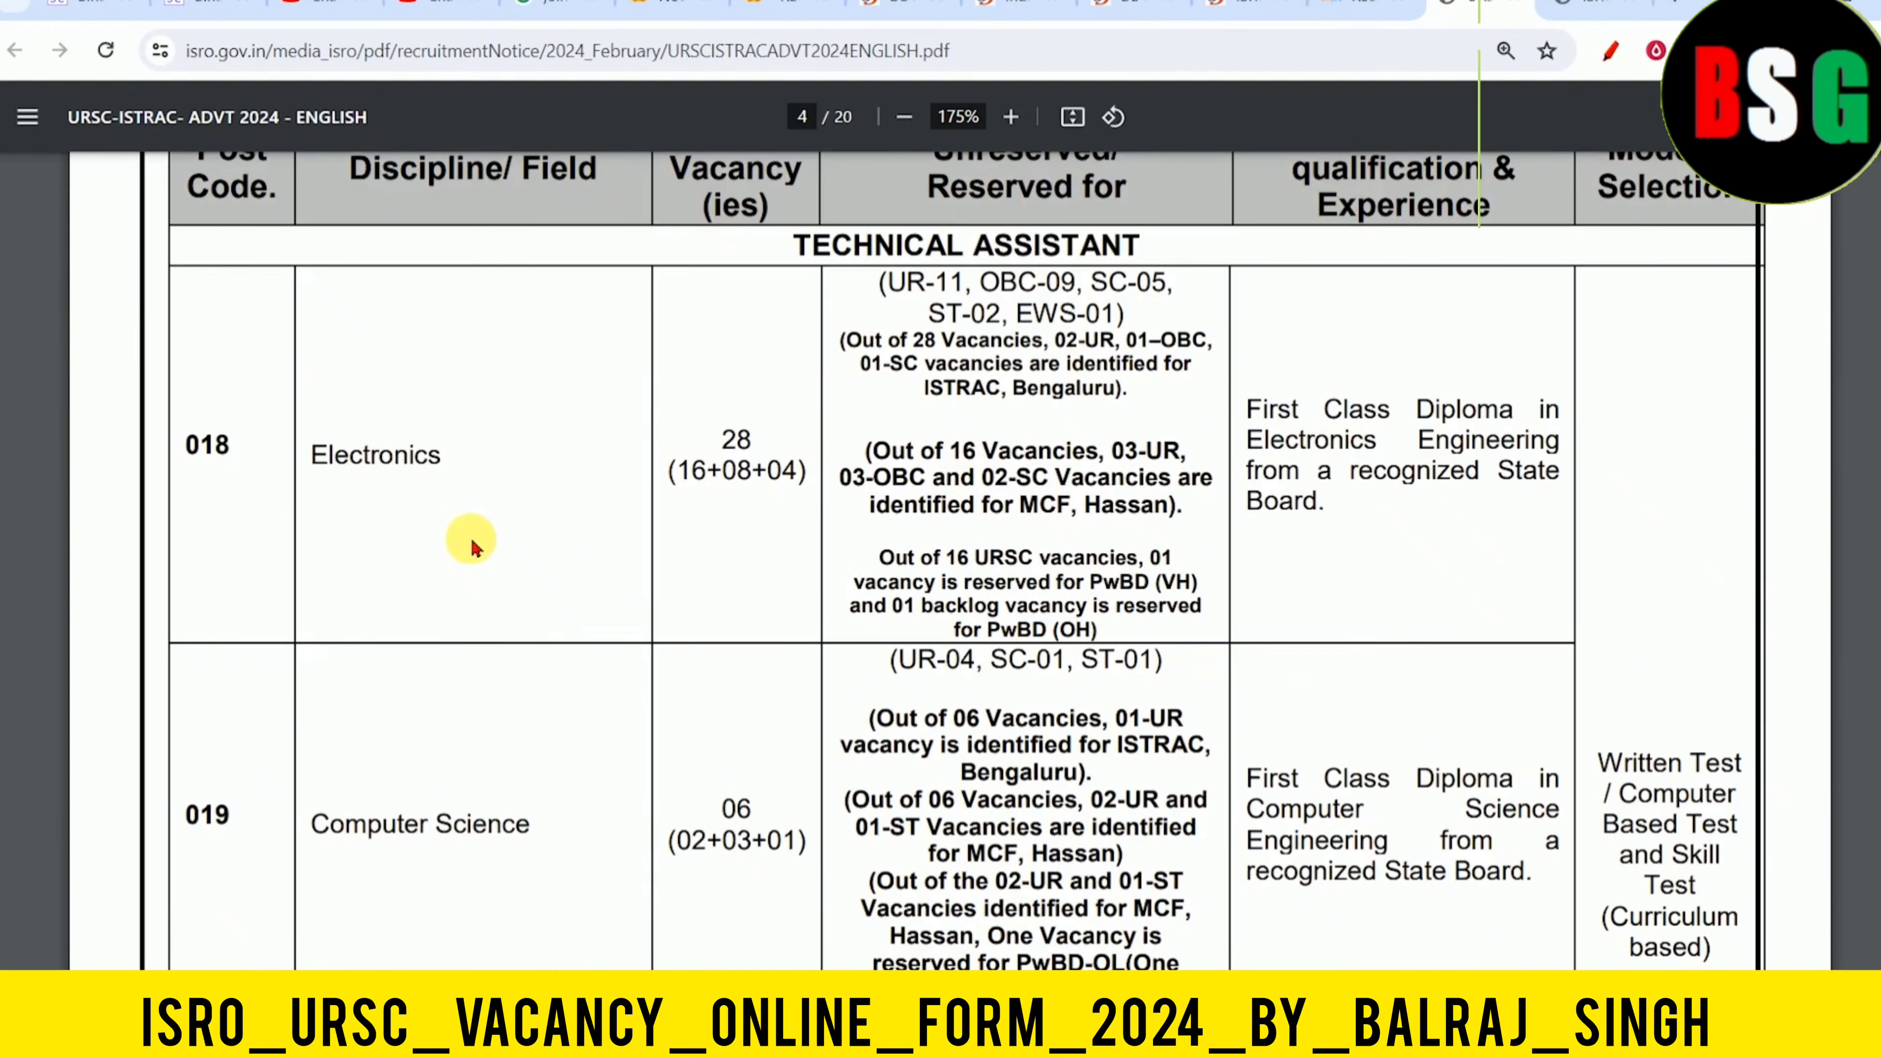
{"action": "scroll", "coordinate": [473, 519], "scroll_direction": "up", "scroll_amount": 4}
{"action": "left_click_drag", "start_coordinate": [353, 437], "coordinate": [894, 457]}
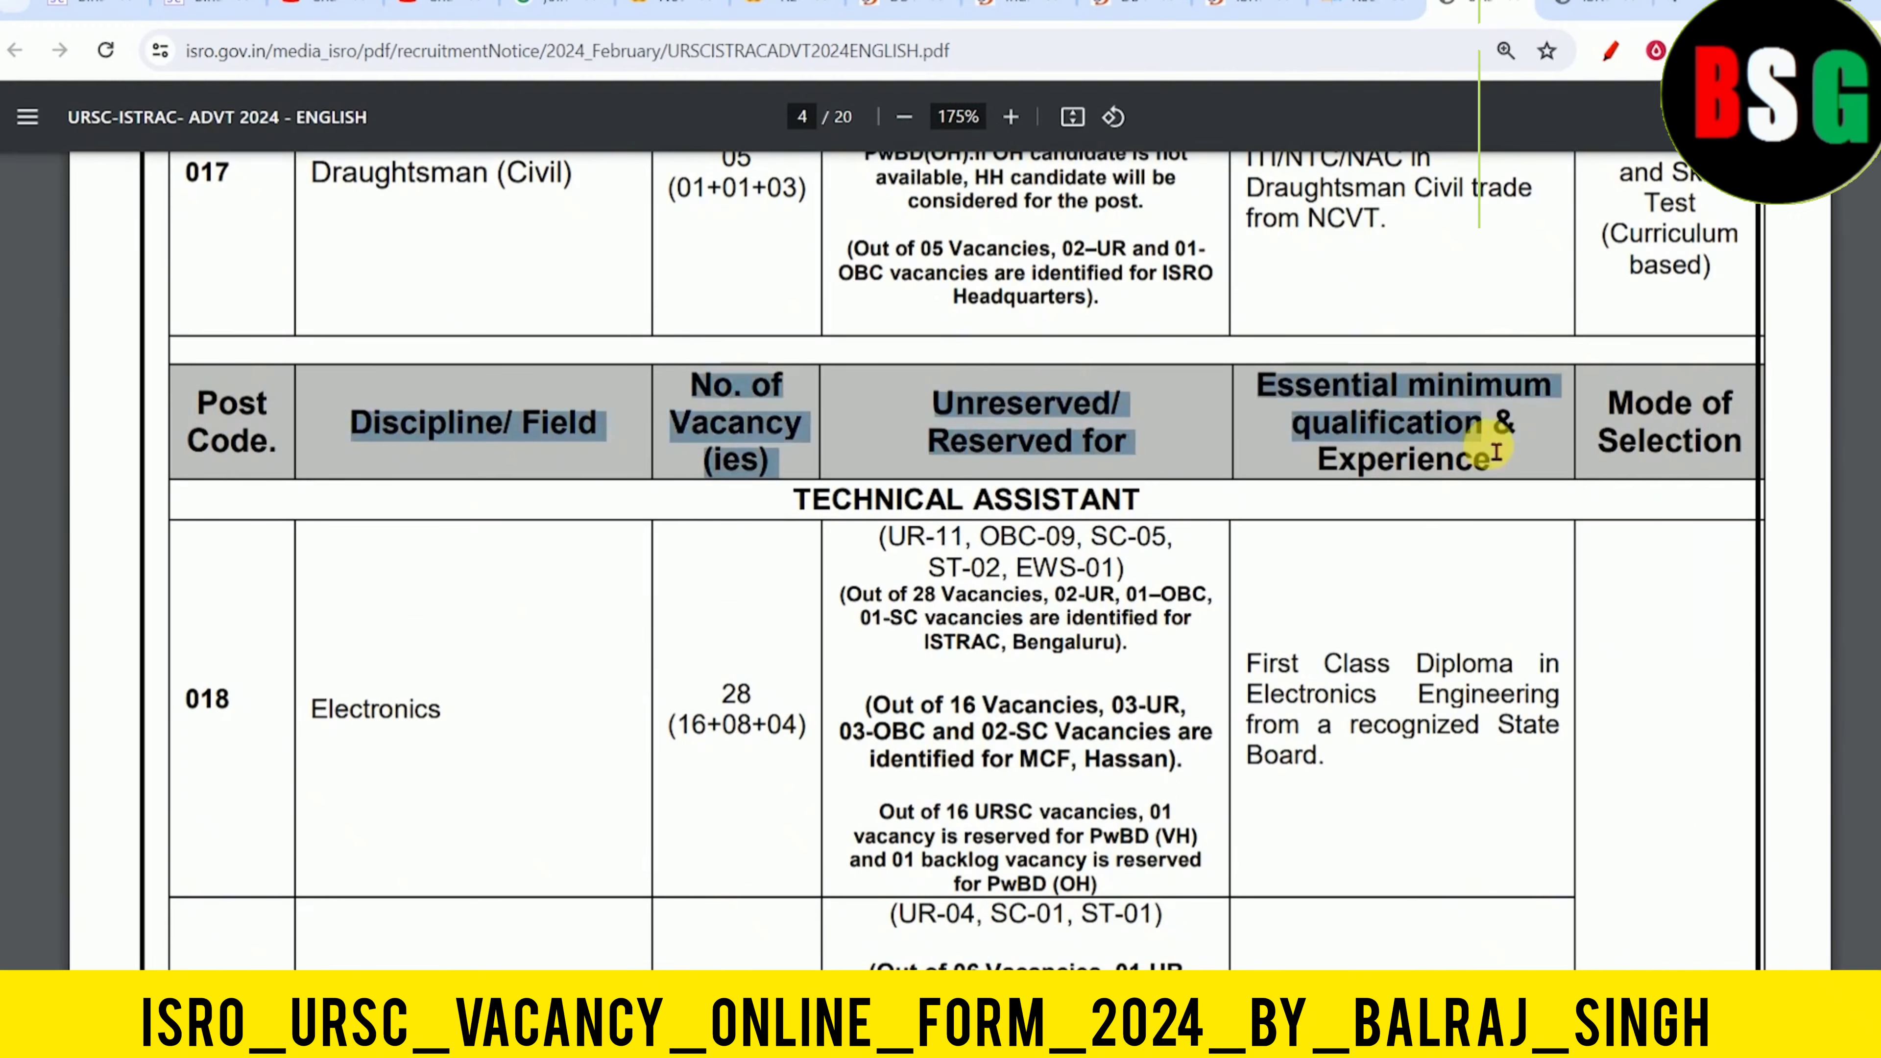
{"action": "left_click", "coordinate": [1037, 711]}
{"action": "scroll", "coordinate": [1029, 667], "scroll_direction": "down", "scroll_amount": 20}
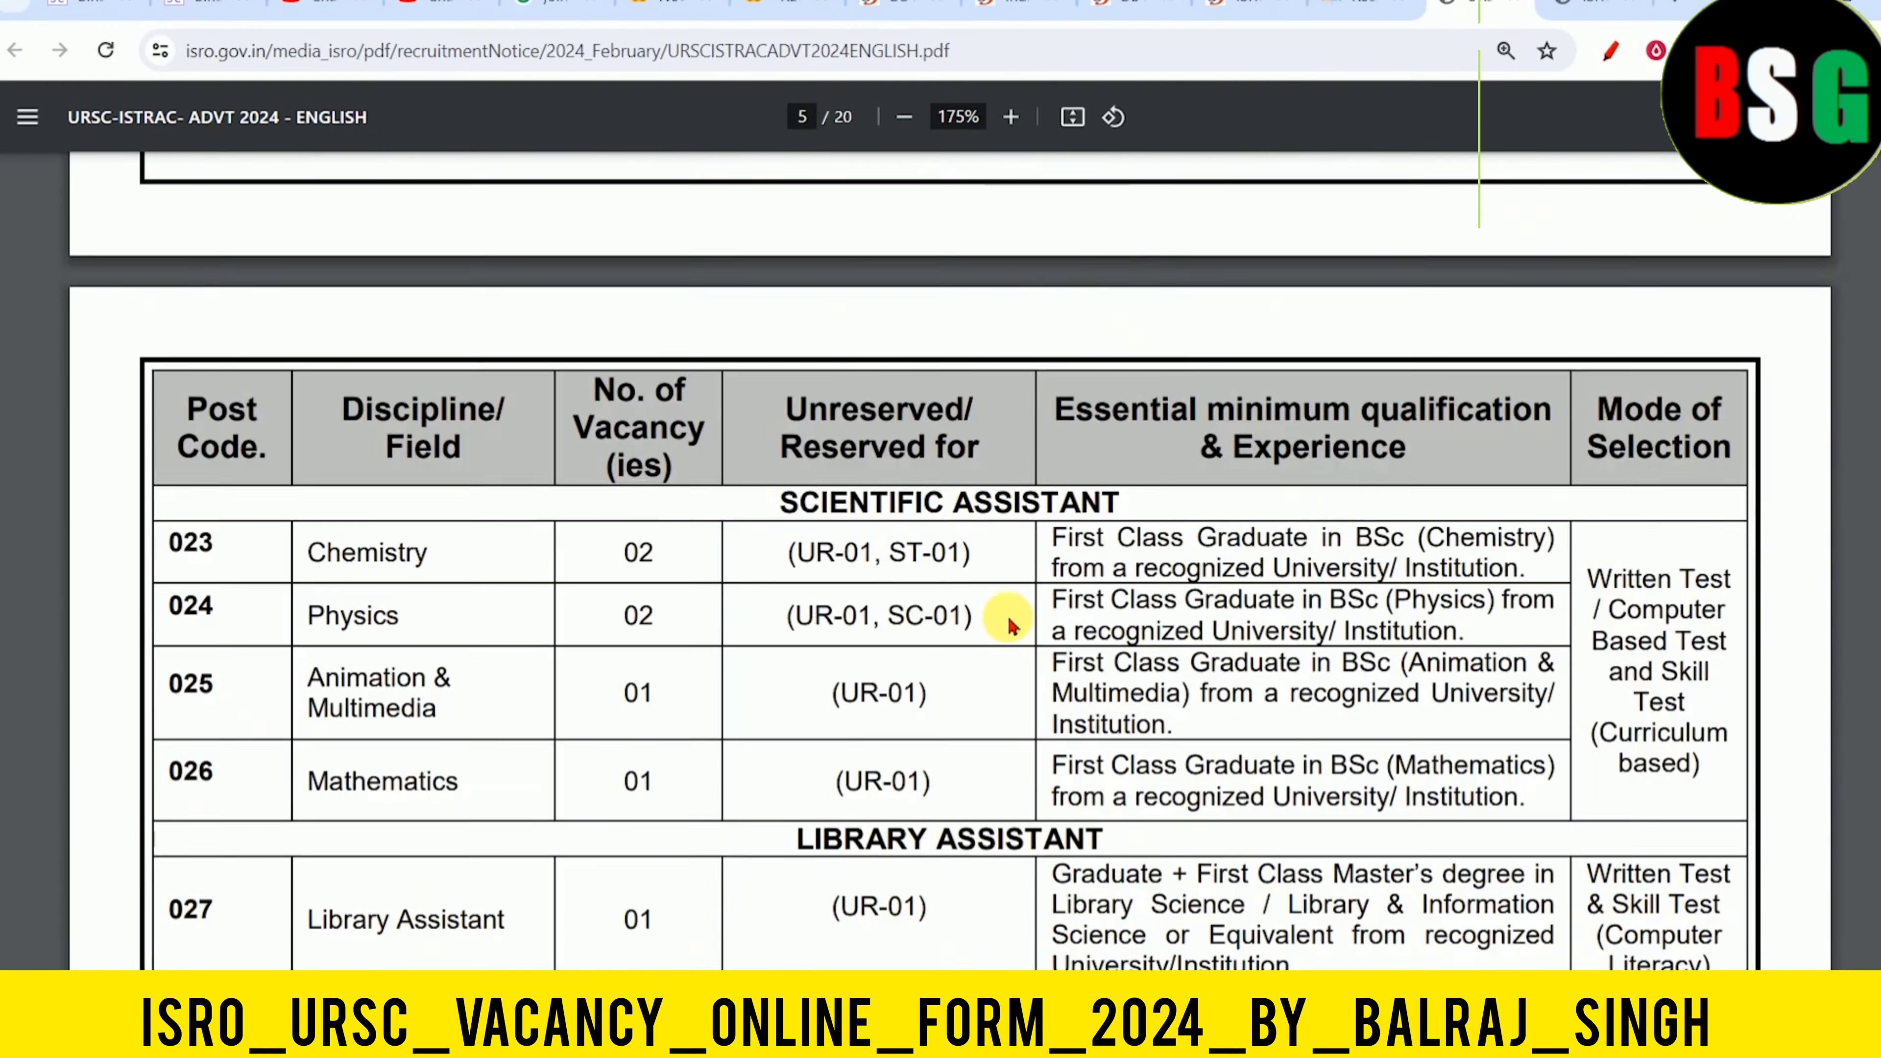
{"action": "scroll", "coordinate": [640, 535], "scroll_direction": "down", "scroll_amount": 1}
{"action": "scroll", "coordinate": [798, 516], "scroll_direction": "up", "scroll_amount": 5}
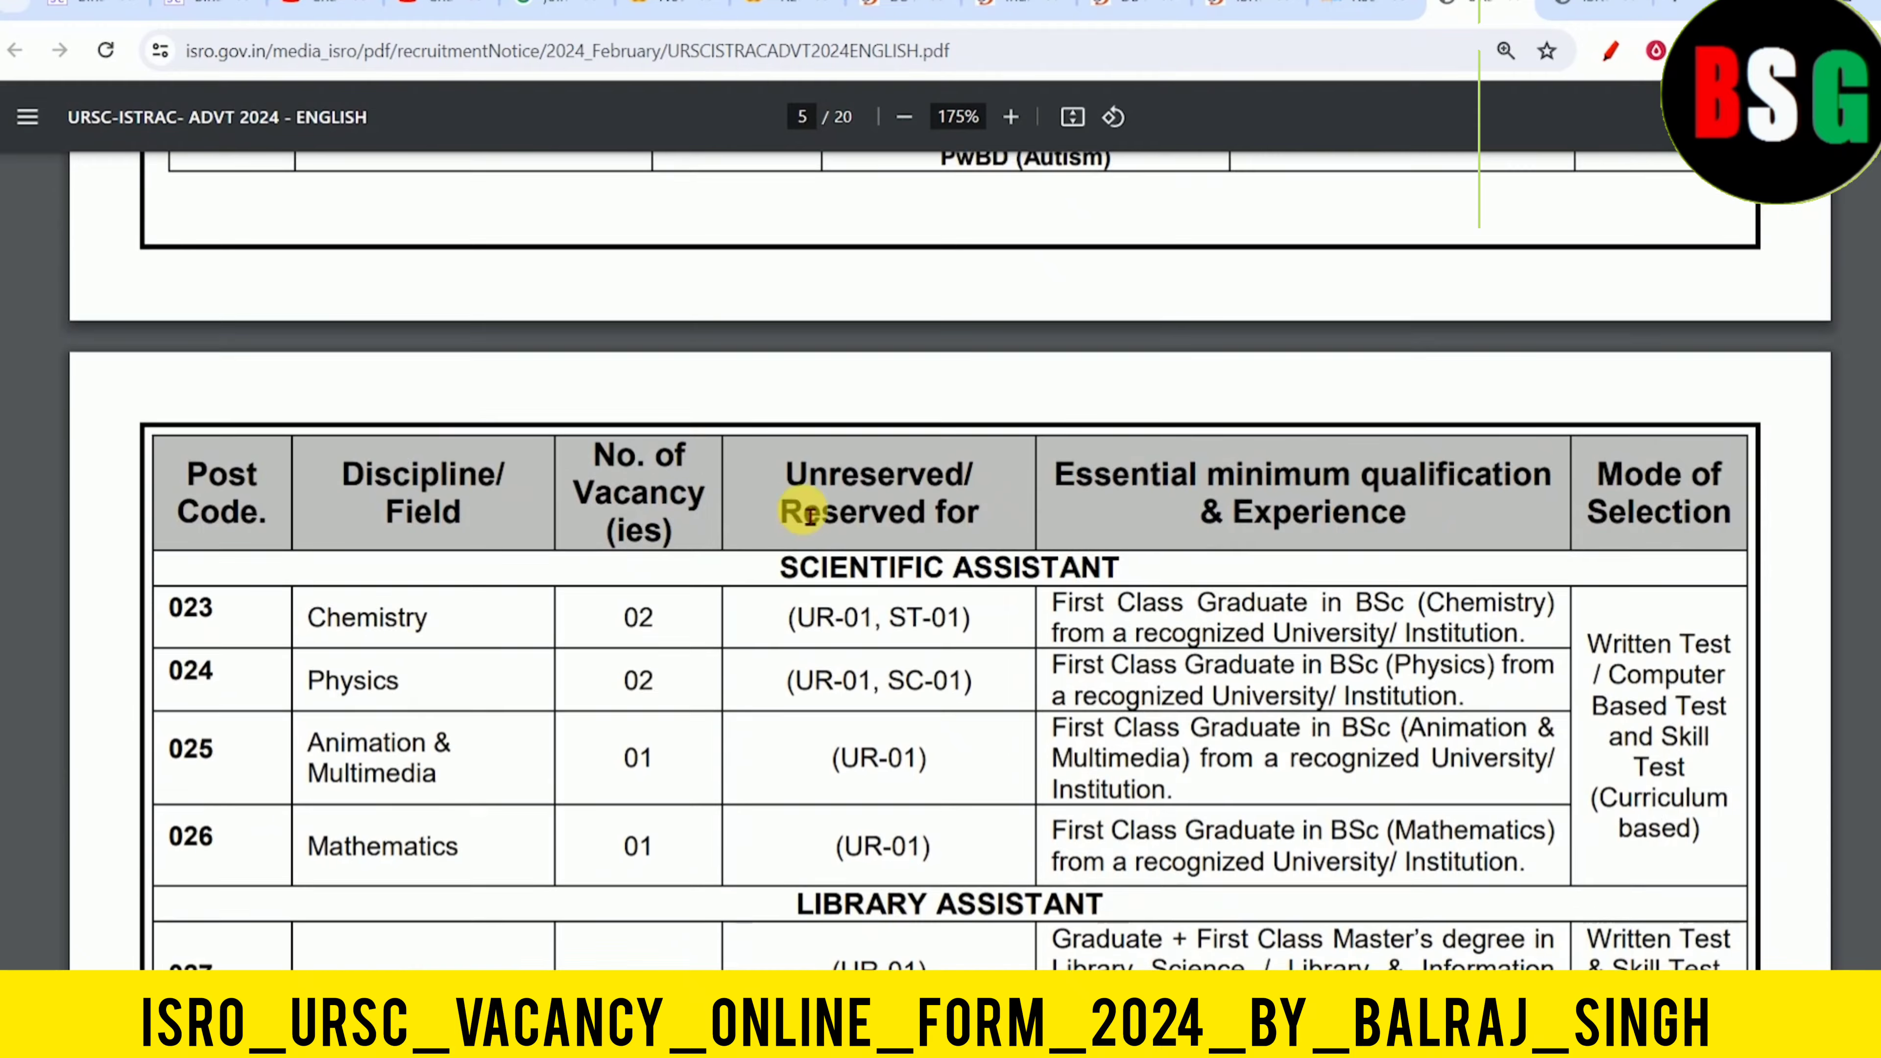
{"action": "scroll", "coordinate": [806, 519], "scroll_direction": "down", "scroll_amount": 15}
{"action": "scroll", "coordinate": [800, 548], "scroll_direction": "down", "scroll_amount": 20}
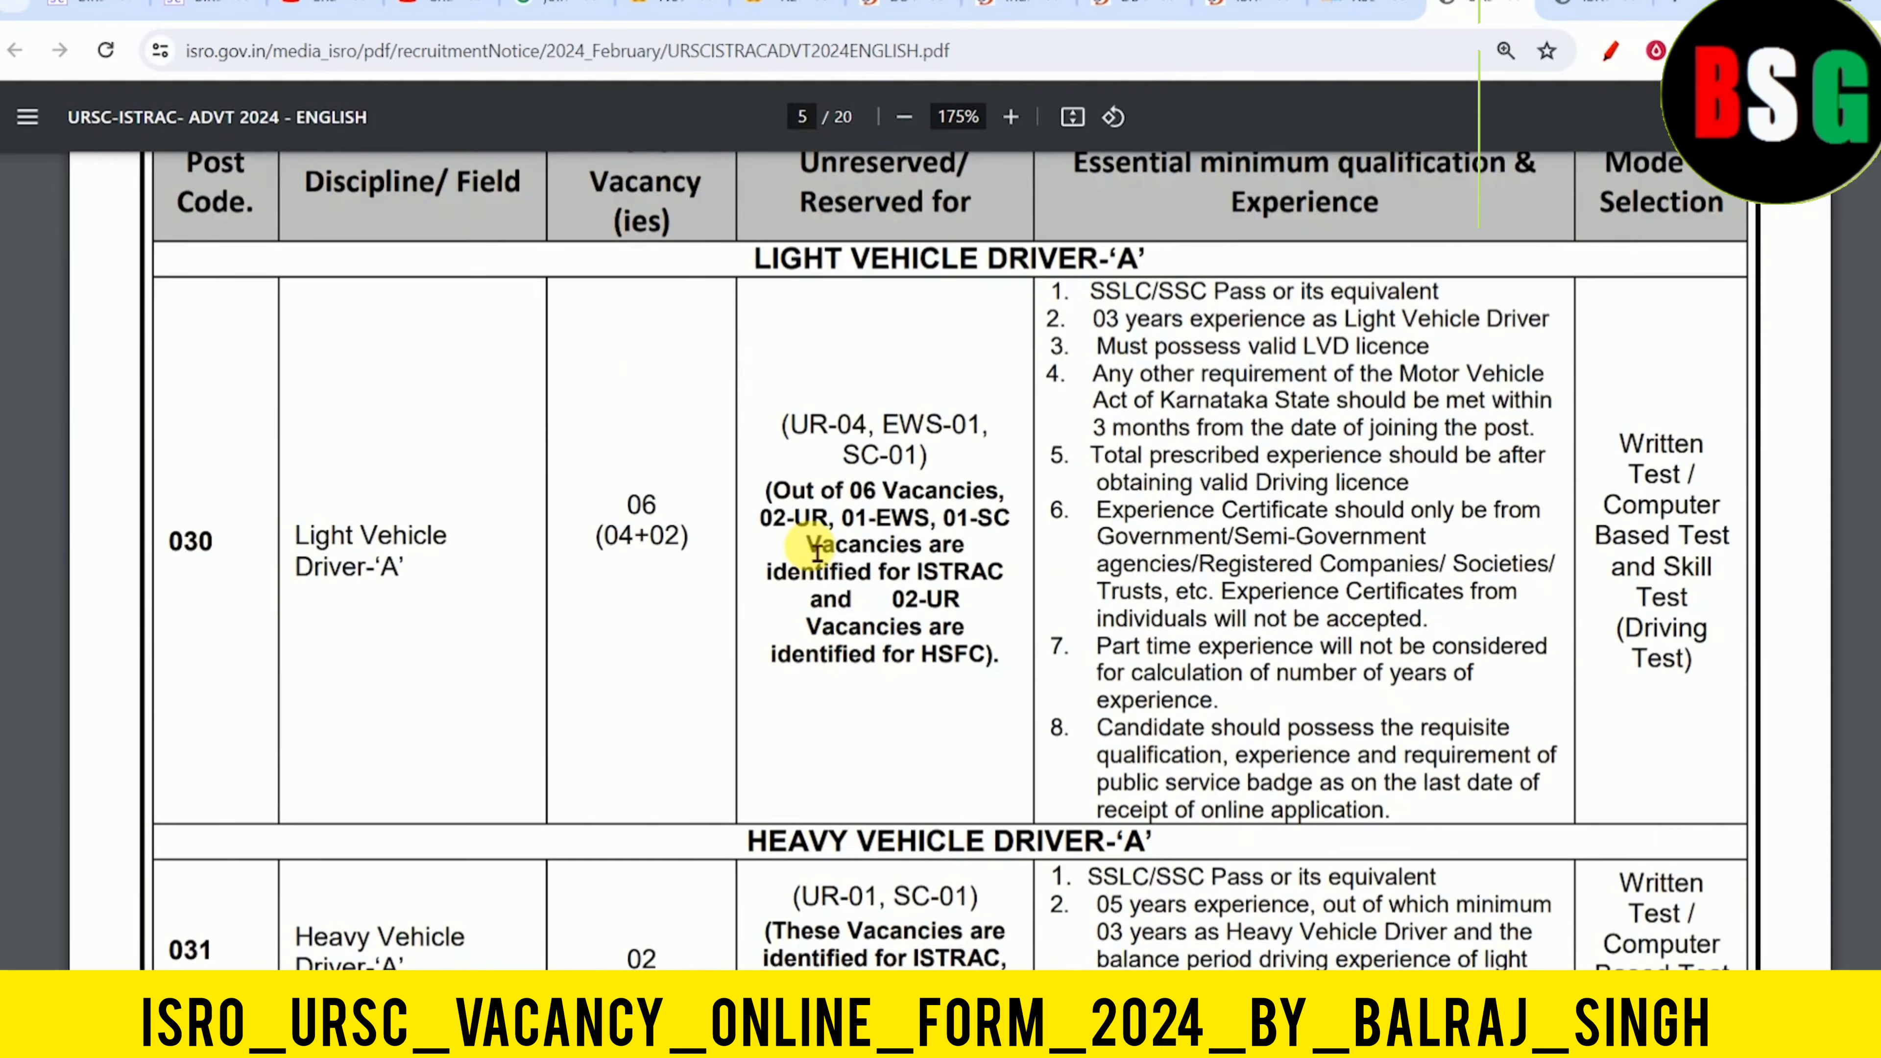
Go back to the advertisement's first page and review the invitation paragraph above the Scientist/Engineer 'SC' table
{"action": "scroll", "coordinate": [821, 571], "scroll_direction": "up", "scroll_amount": 20}
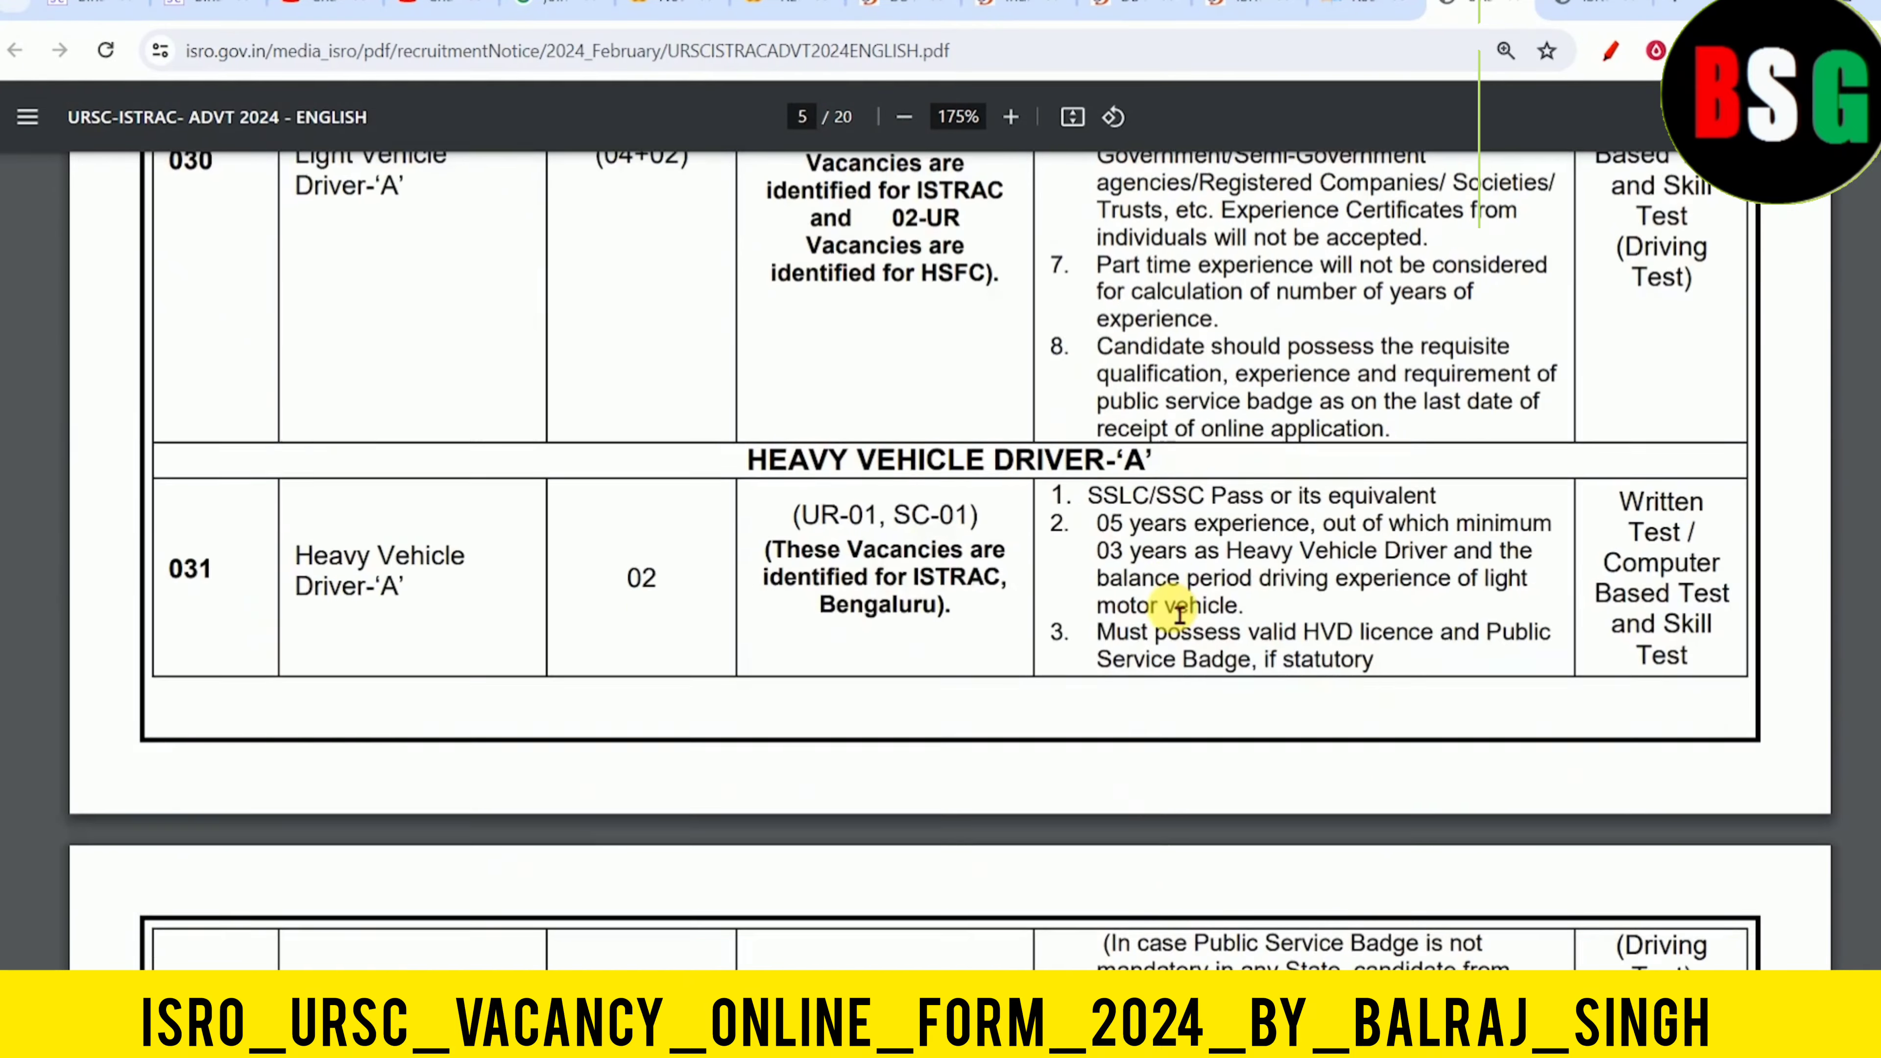
{"action": "scroll", "coordinate": [1179, 614], "scroll_direction": "up", "scroll_amount": 20}
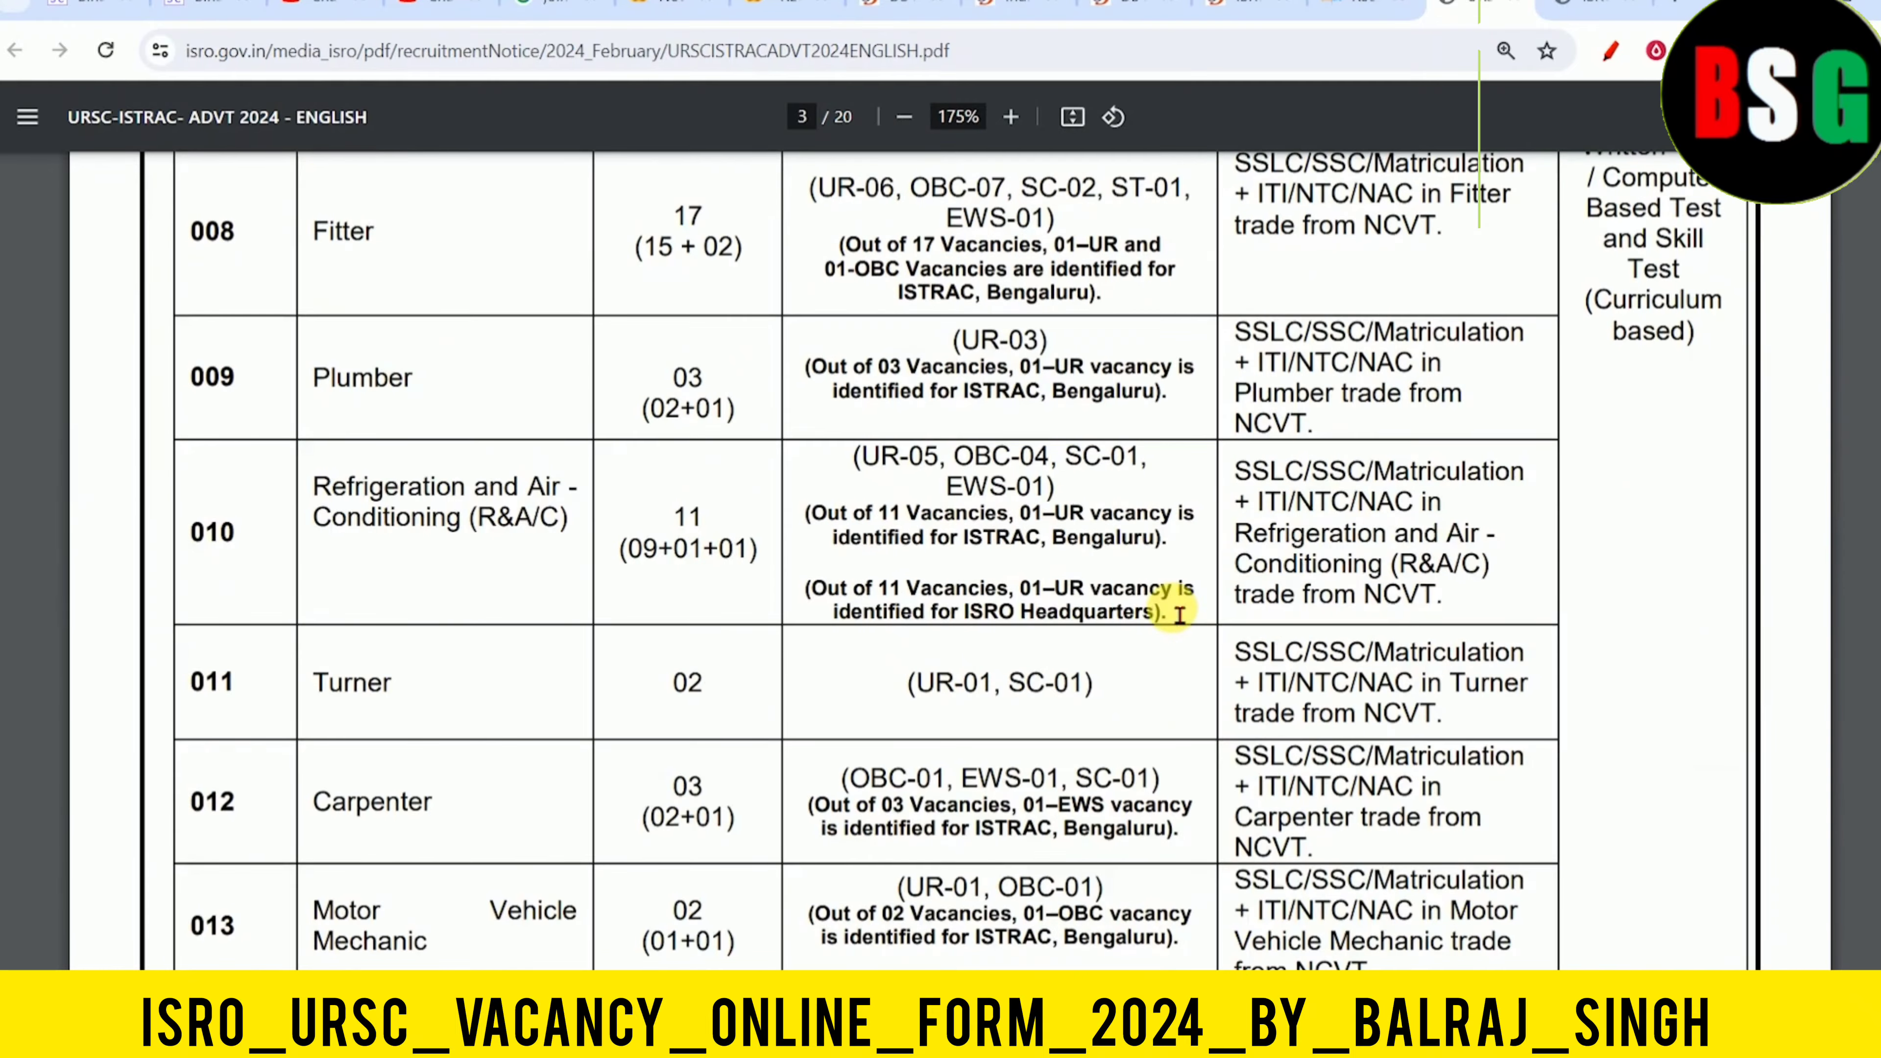
{"action": "scroll", "coordinate": [1055, 631], "scroll_direction": "up", "scroll_amount": 20}
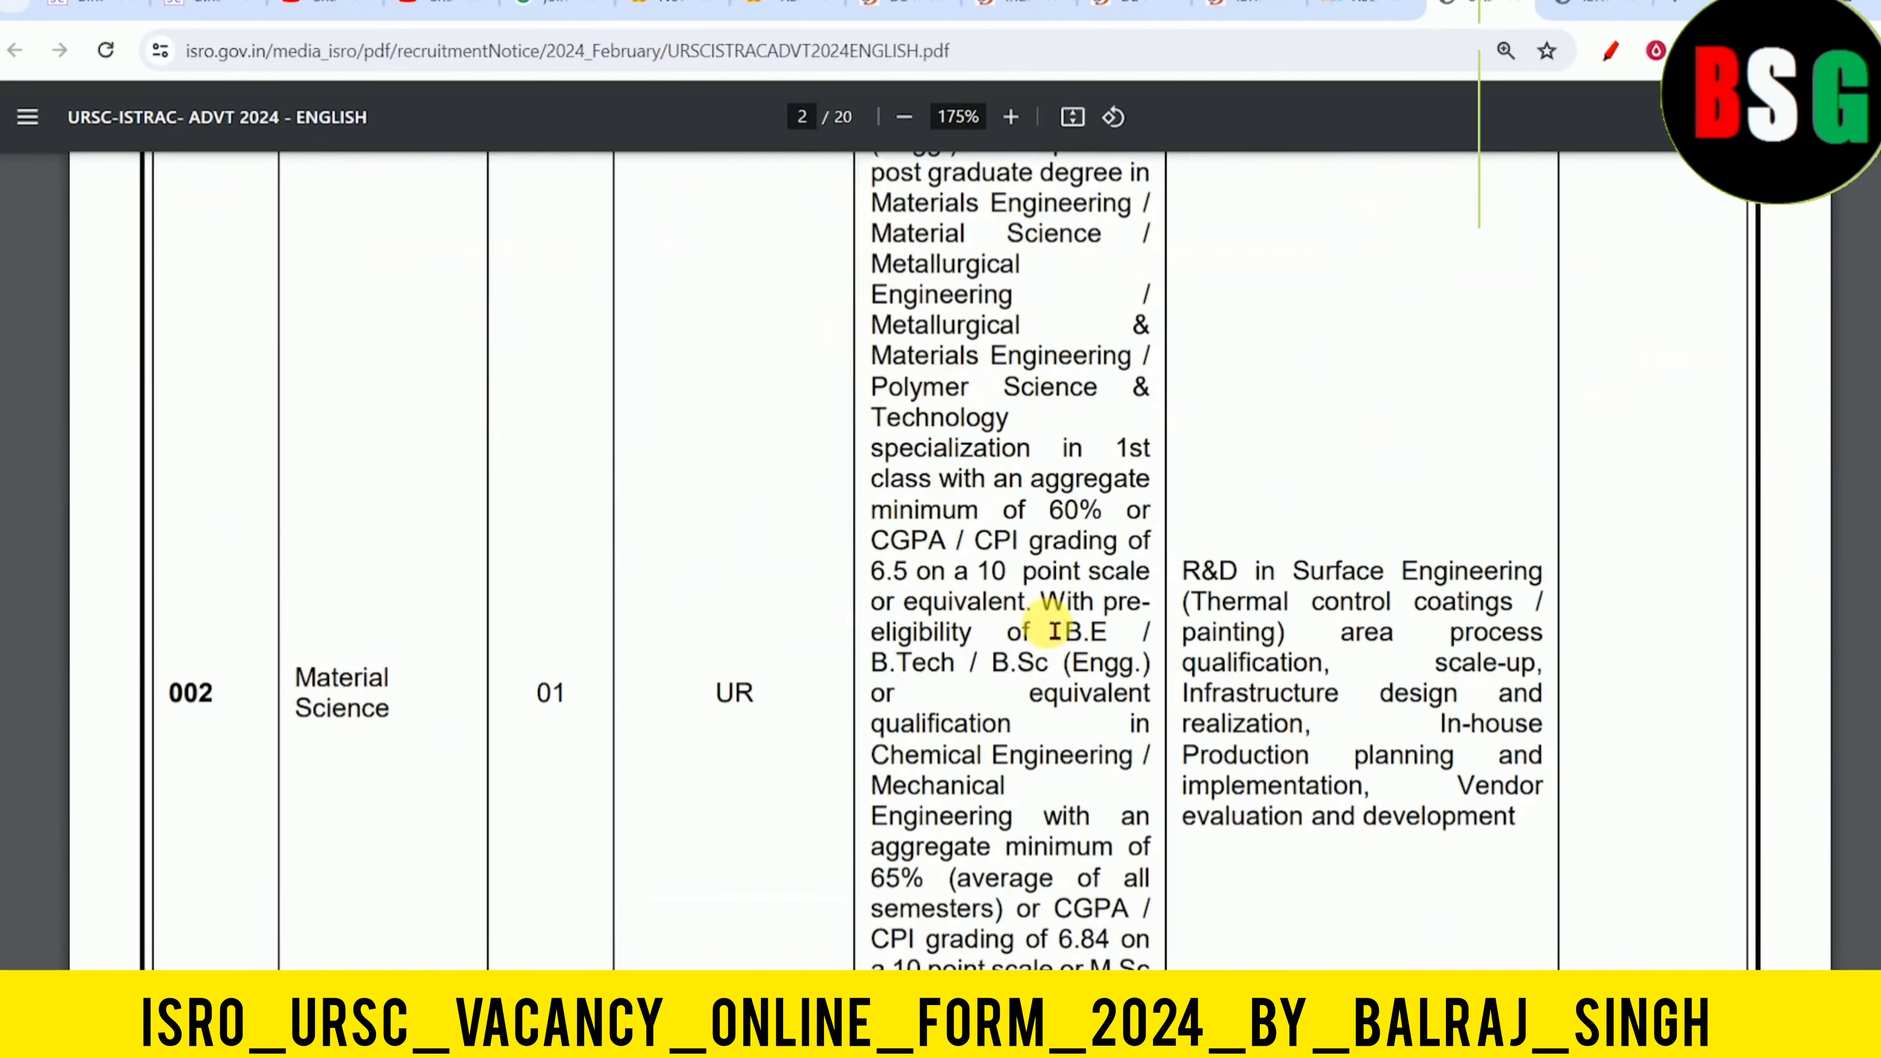
{"action": "scroll", "coordinate": [1055, 632], "scroll_direction": "down", "scroll_amount": 10}
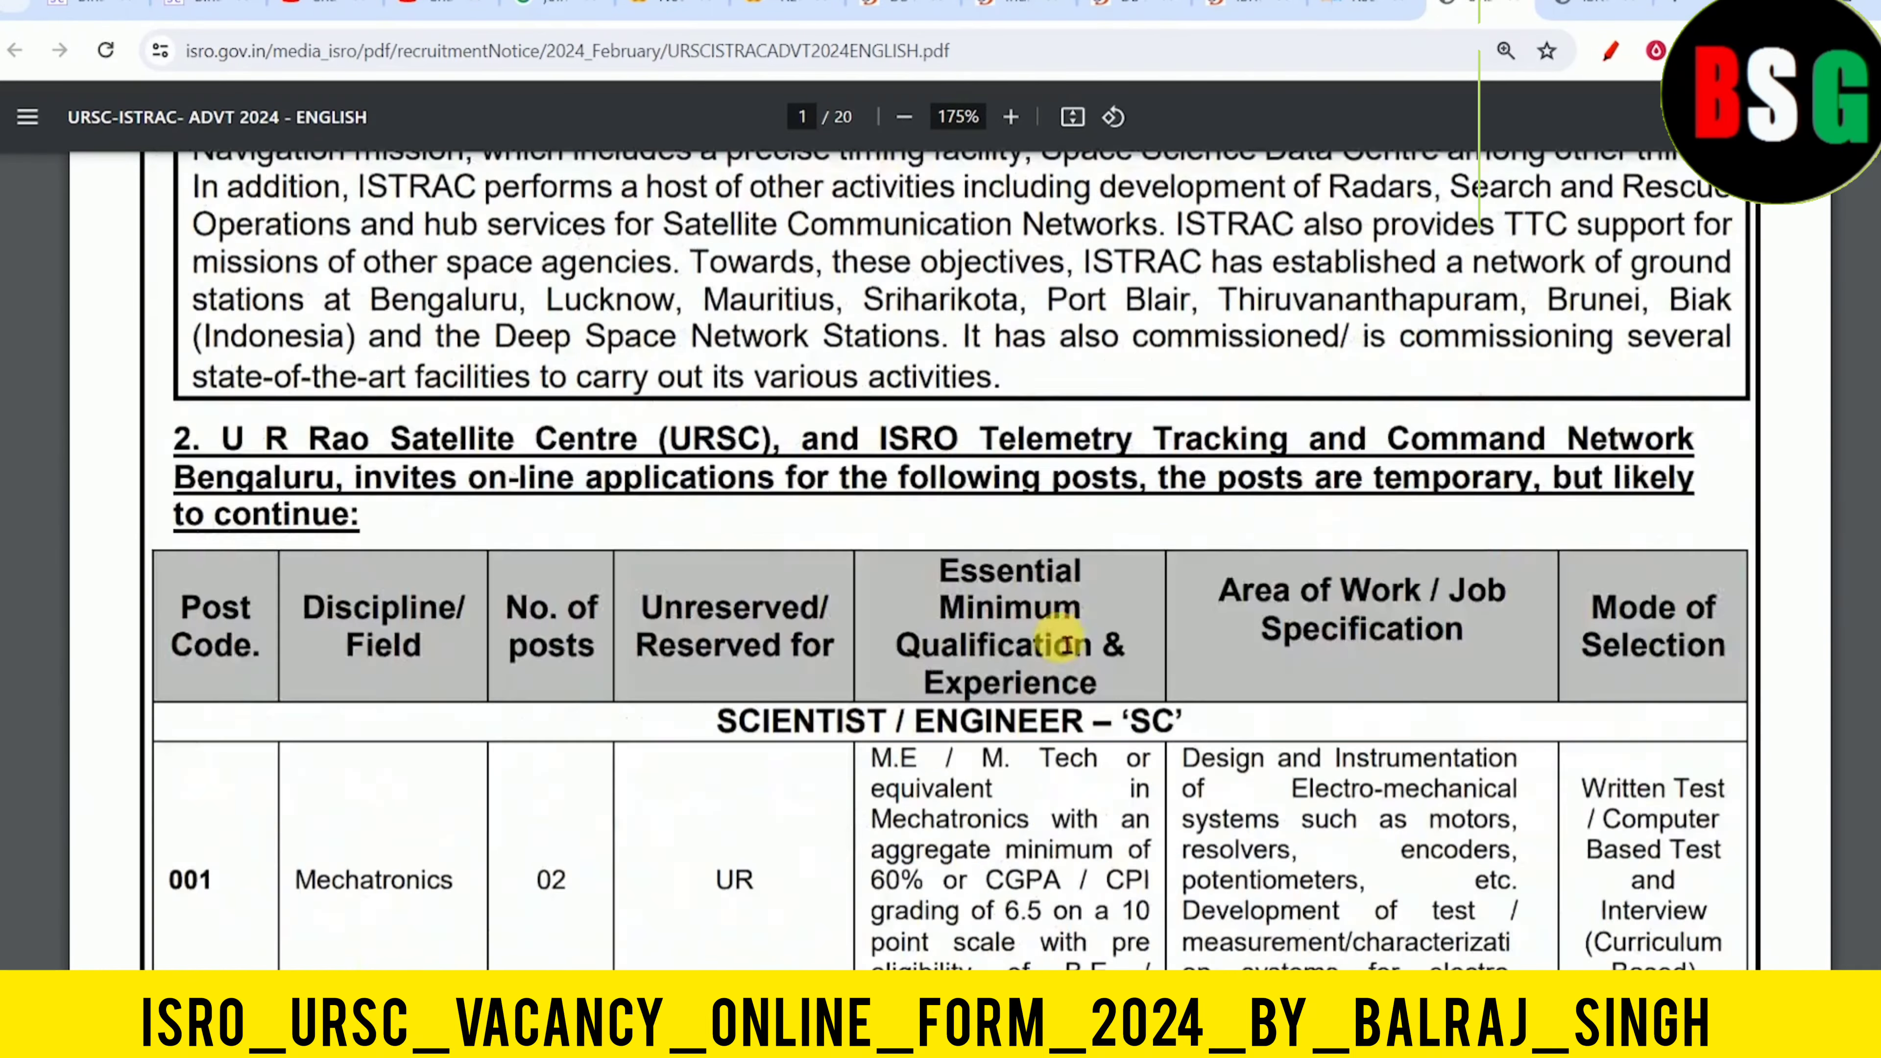
{"action": "scroll", "coordinate": [1062, 764], "scroll_direction": "up", "scroll_amount": 5}
{"action": "left_click_drag", "start_coordinate": [657, 567], "coordinate": [996, 568]}
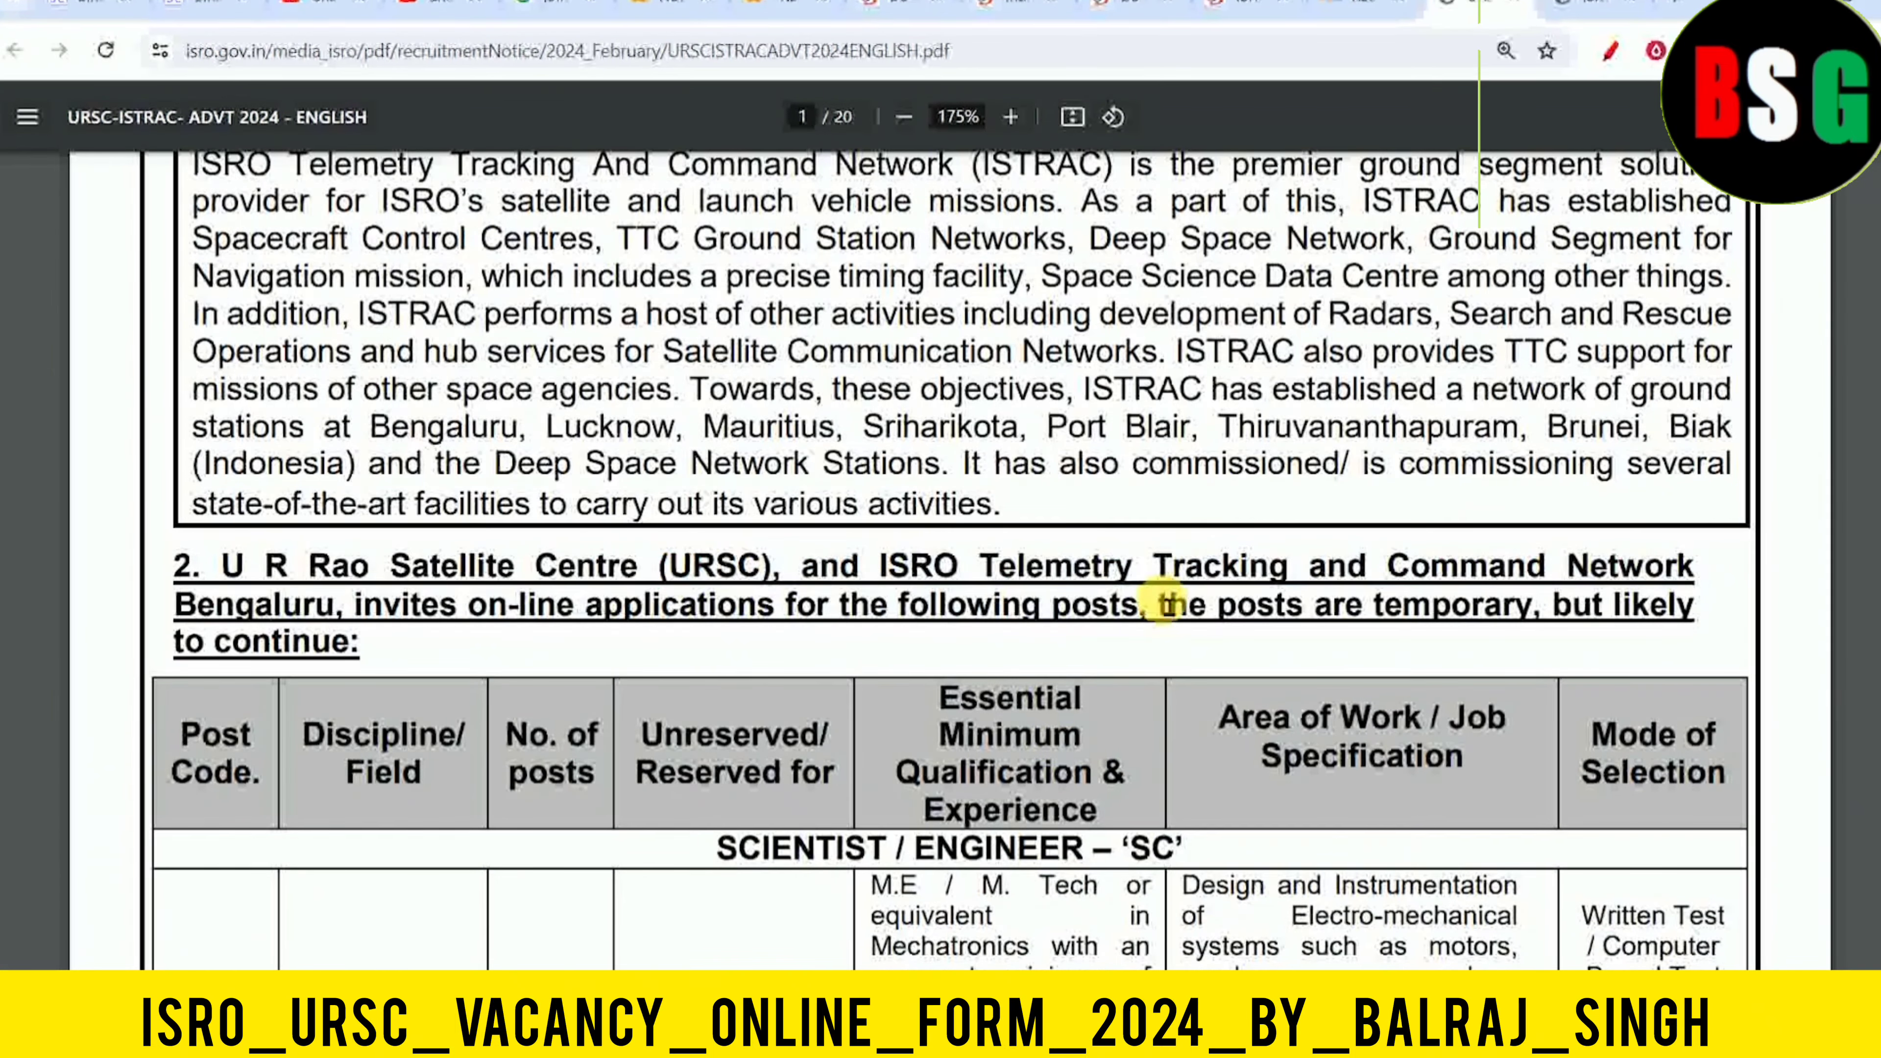
Review the dshelpingforever article on ISRO URSC Recruitment 2024 for dates, age limit, application fee, vacancies and application instructions
{"action": "left_click", "coordinate": [1360, 11]}
{"action": "scroll", "coordinate": [1101, 323], "scroll_direction": "up", "scroll_amount": 3}
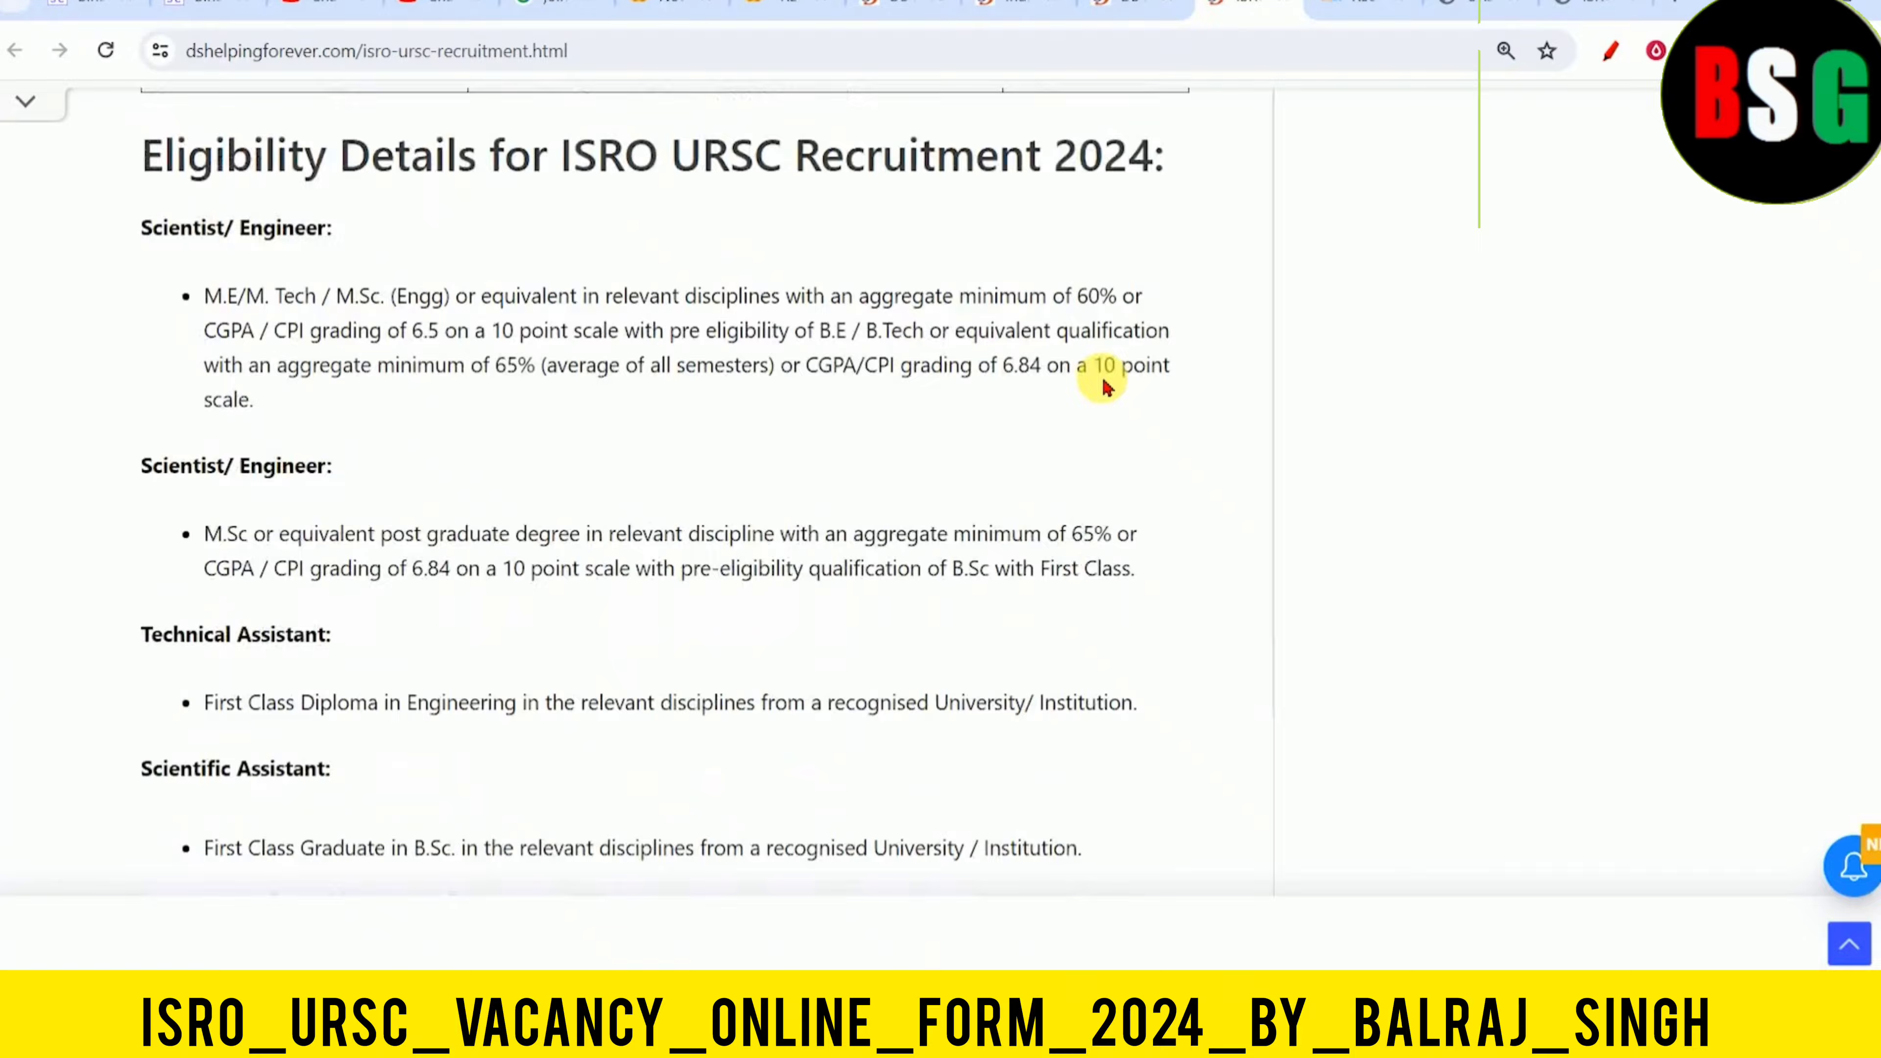
{"action": "scroll", "coordinate": [1103, 385], "scroll_direction": "up", "scroll_amount": 10}
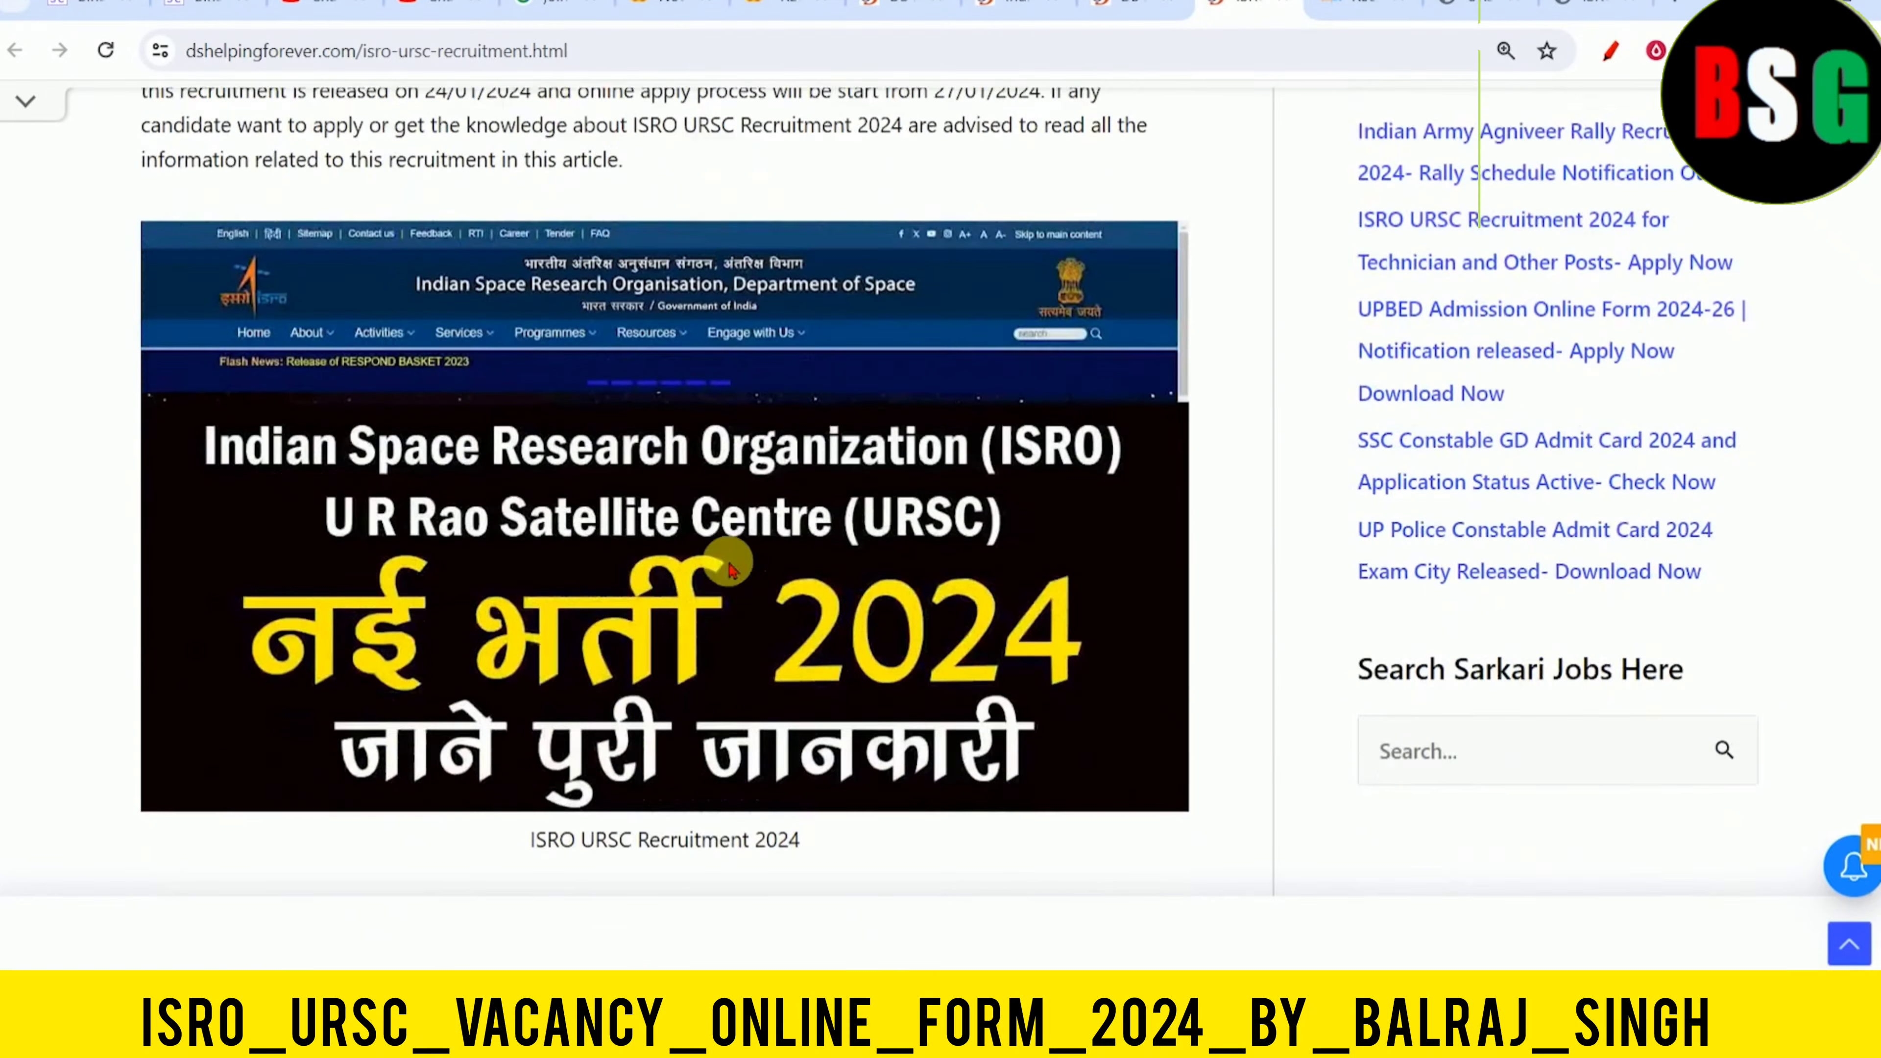
{"action": "scroll", "coordinate": [975, 474], "scroll_direction": "down", "scroll_amount": 14}
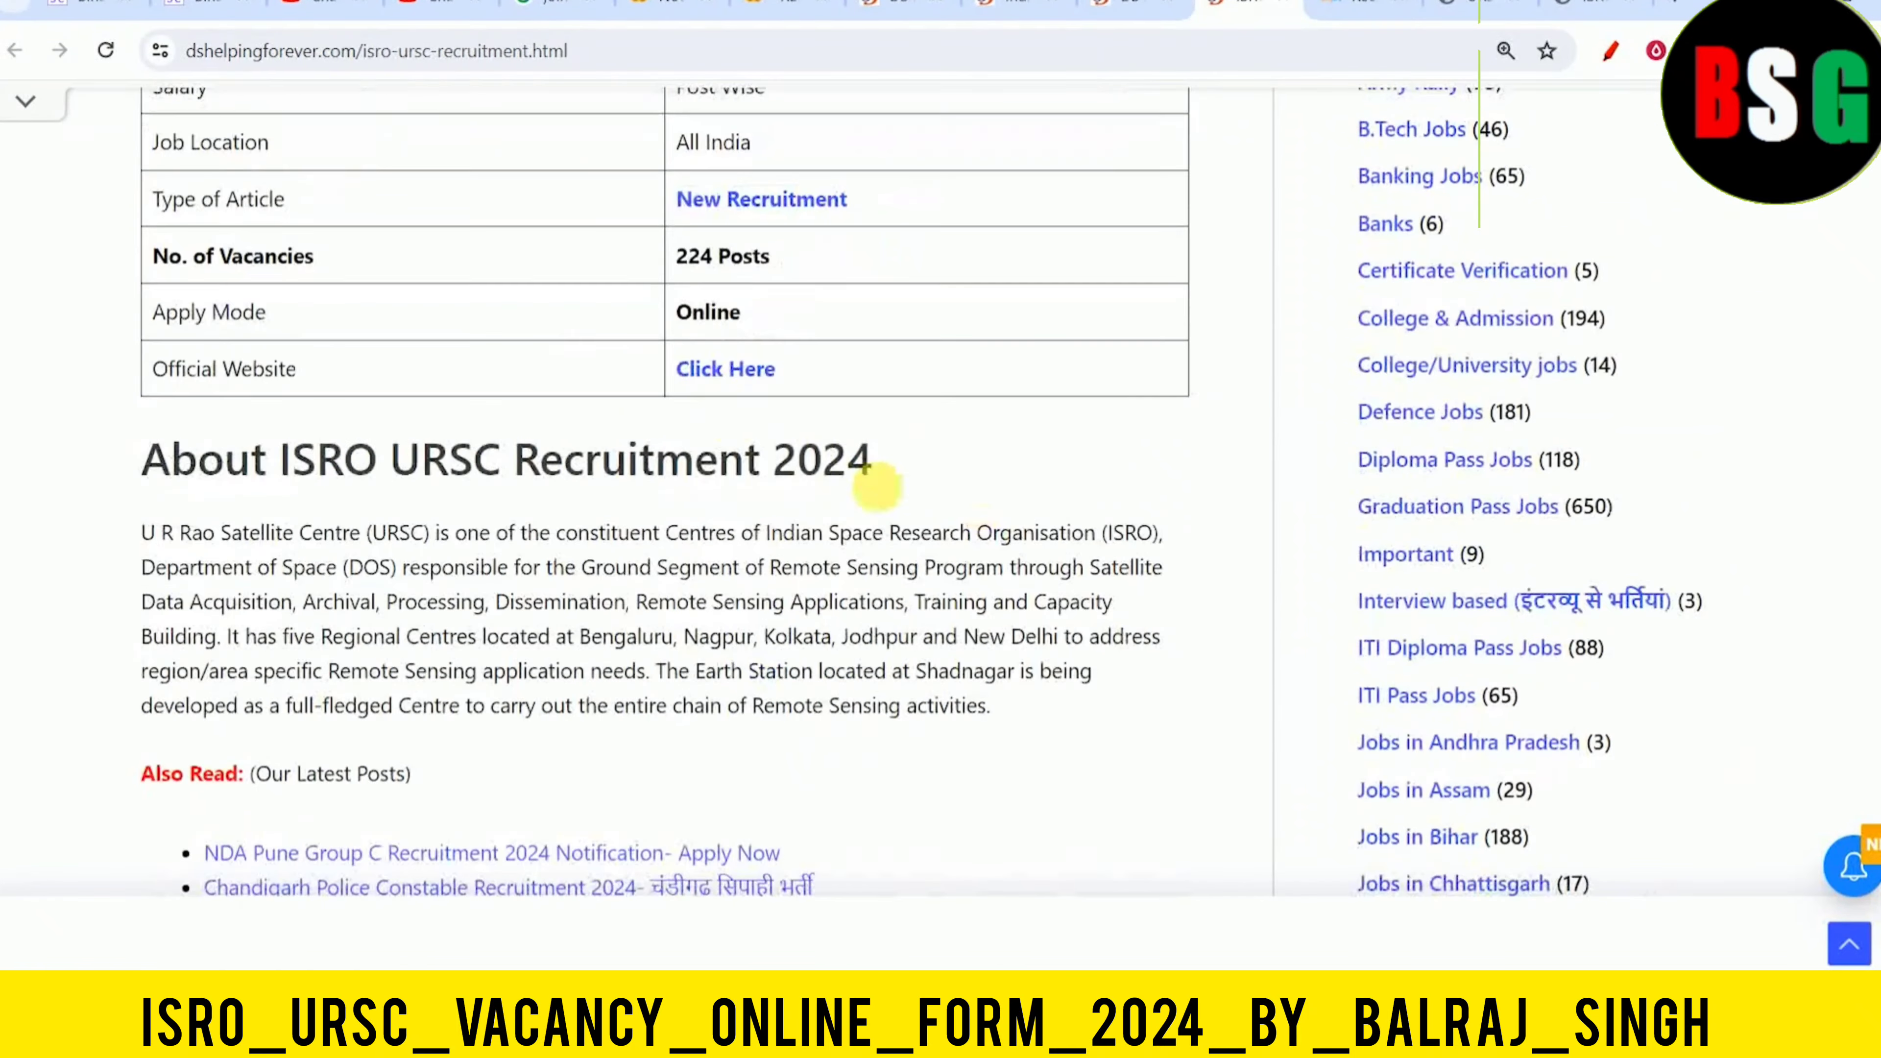
{"action": "scroll", "coordinate": [663, 504], "scroll_direction": "down", "scroll_amount": 9}
{"action": "scroll", "coordinate": [698, 497], "scroll_direction": "down", "scroll_amount": 8}
{"action": "scroll", "coordinate": [426, 411], "scroll_direction": "up", "scroll_amount": 5}
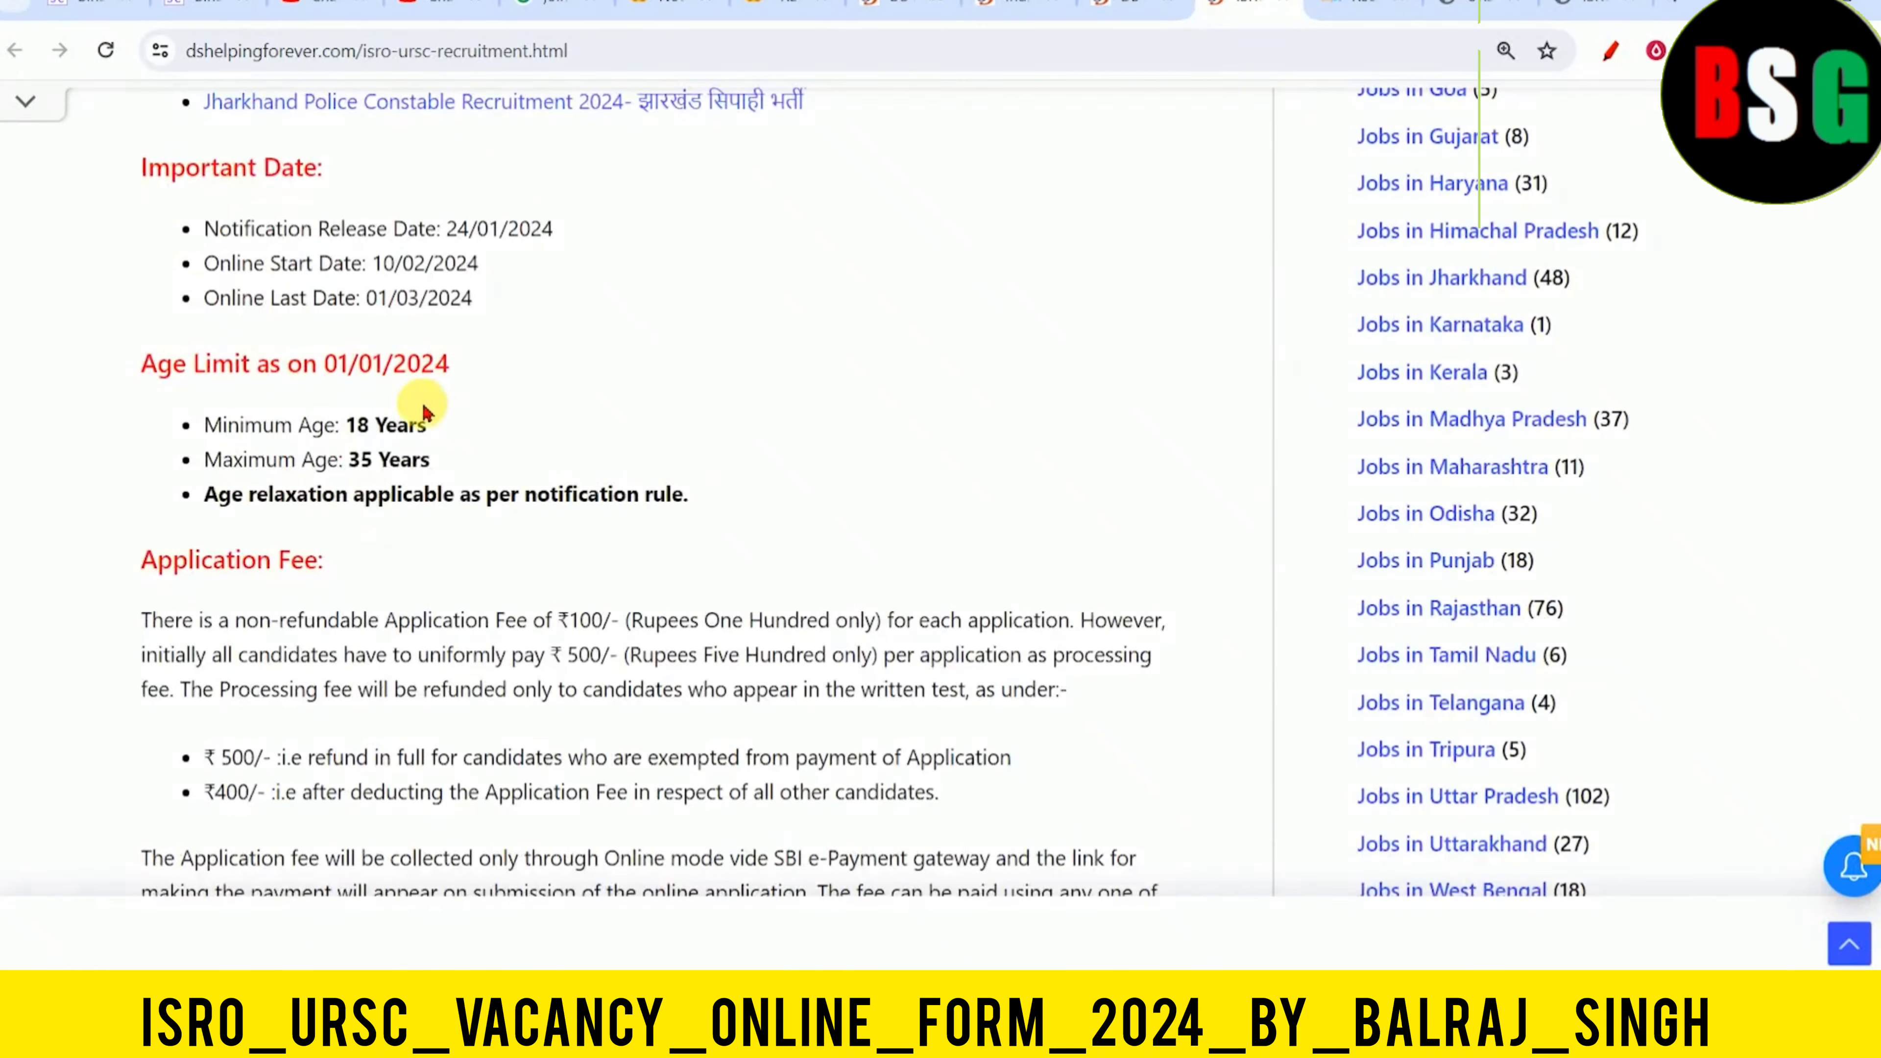
{"action": "scroll", "coordinate": [667, 508], "scroll_direction": "down", "scroll_amount": 15}
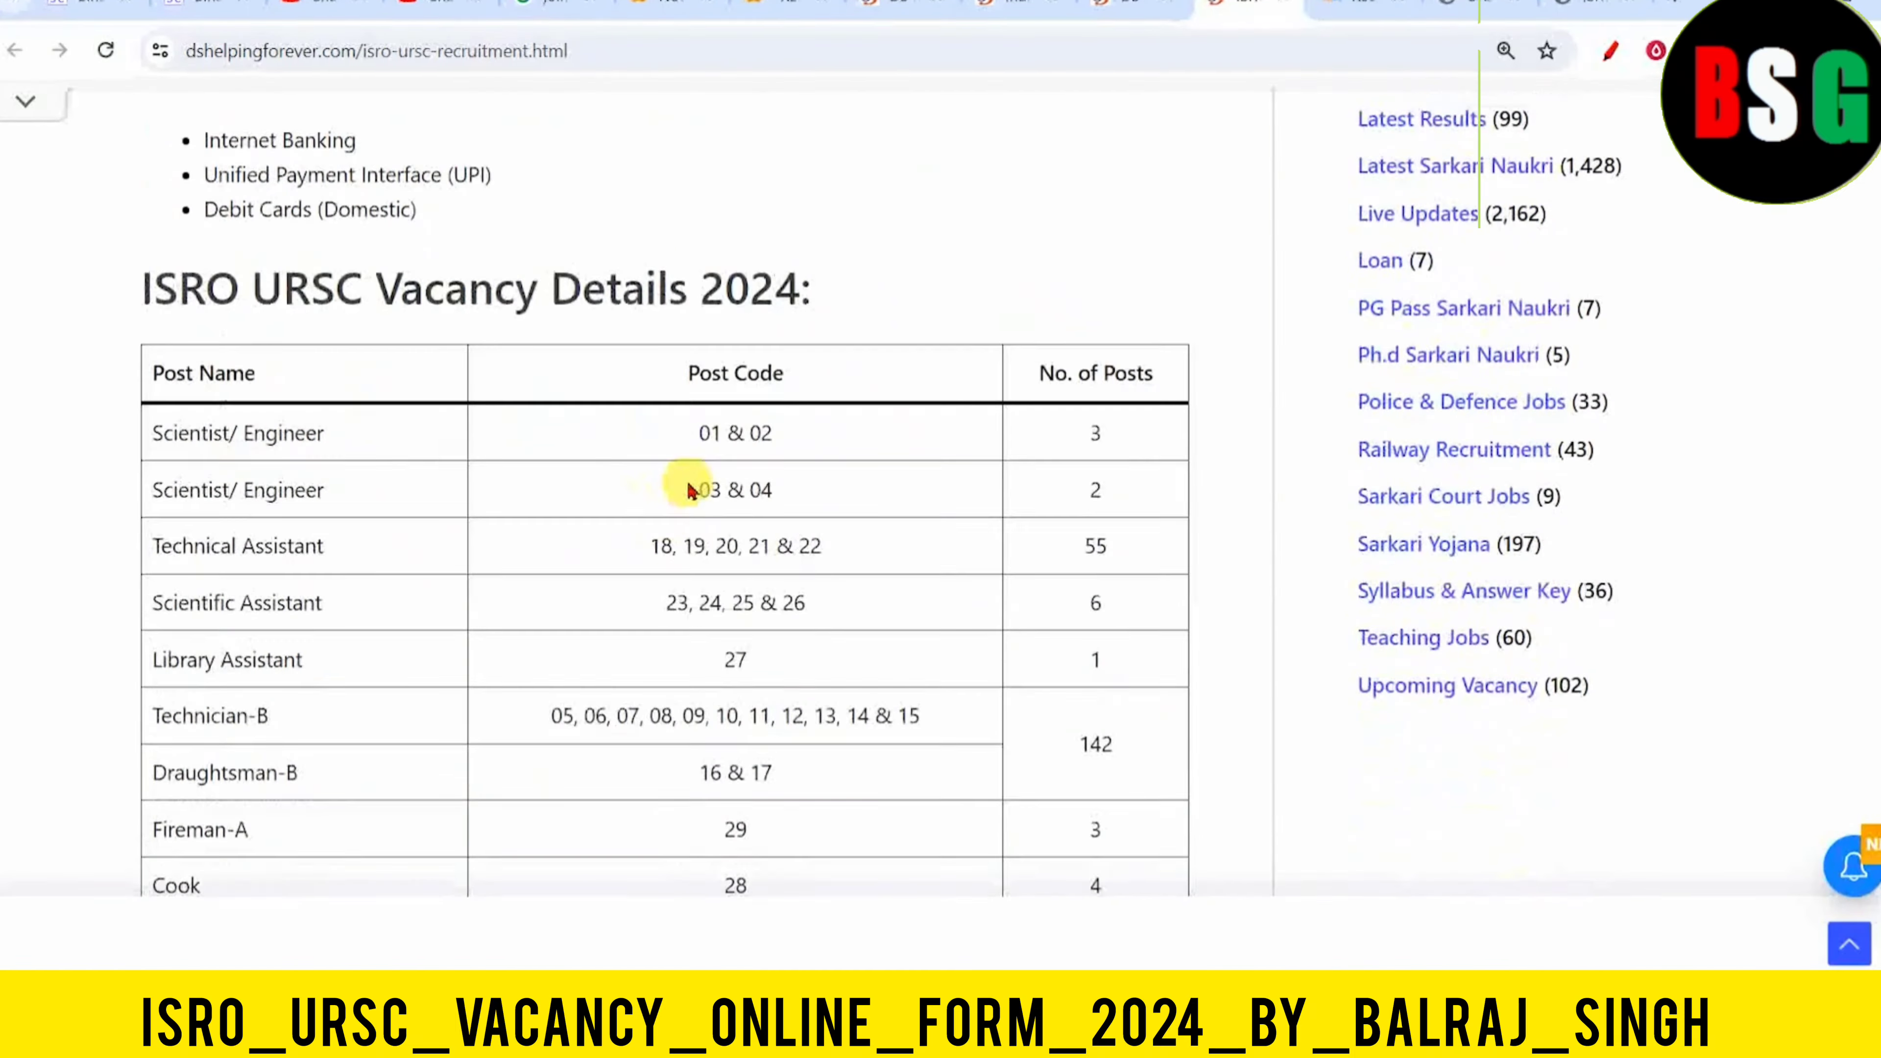
{"action": "scroll", "coordinate": [852, 489], "scroll_direction": "down", "scroll_amount": 20}
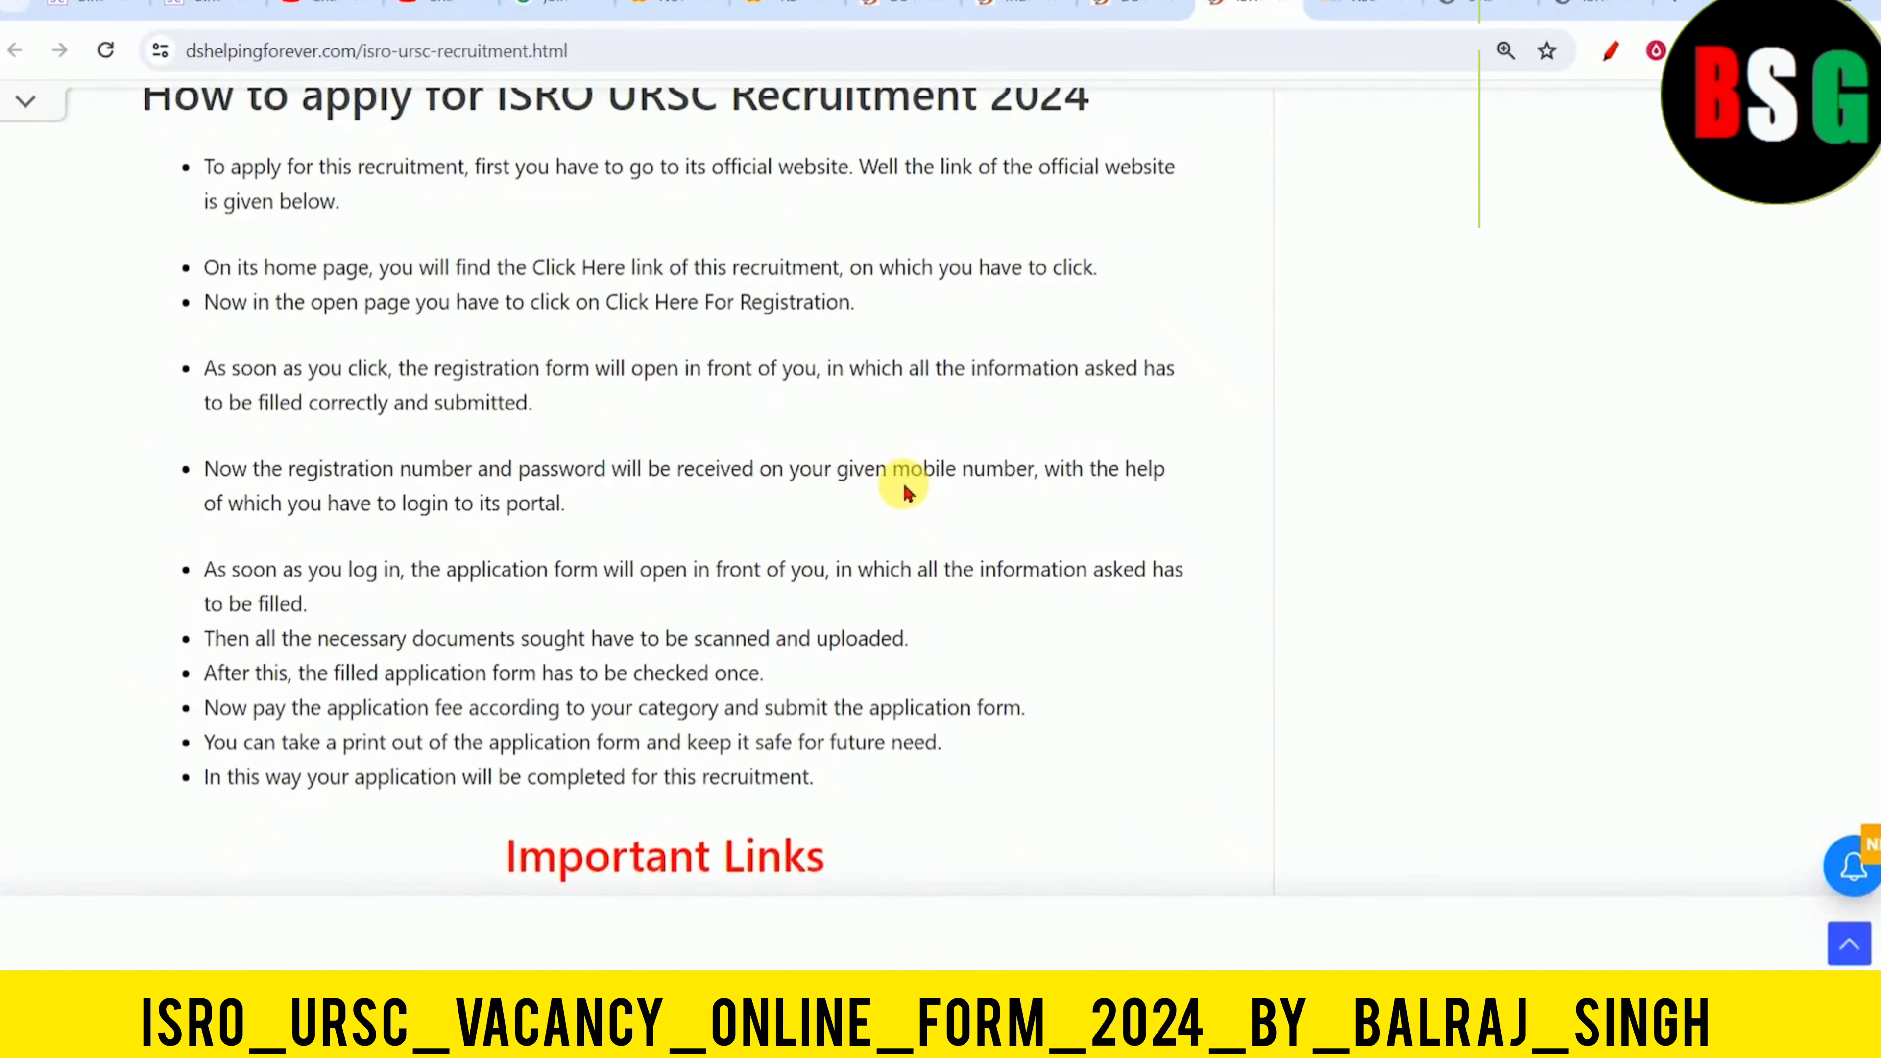
{"action": "scroll", "coordinate": [955, 459], "scroll_direction": "up", "scroll_amount": 1}
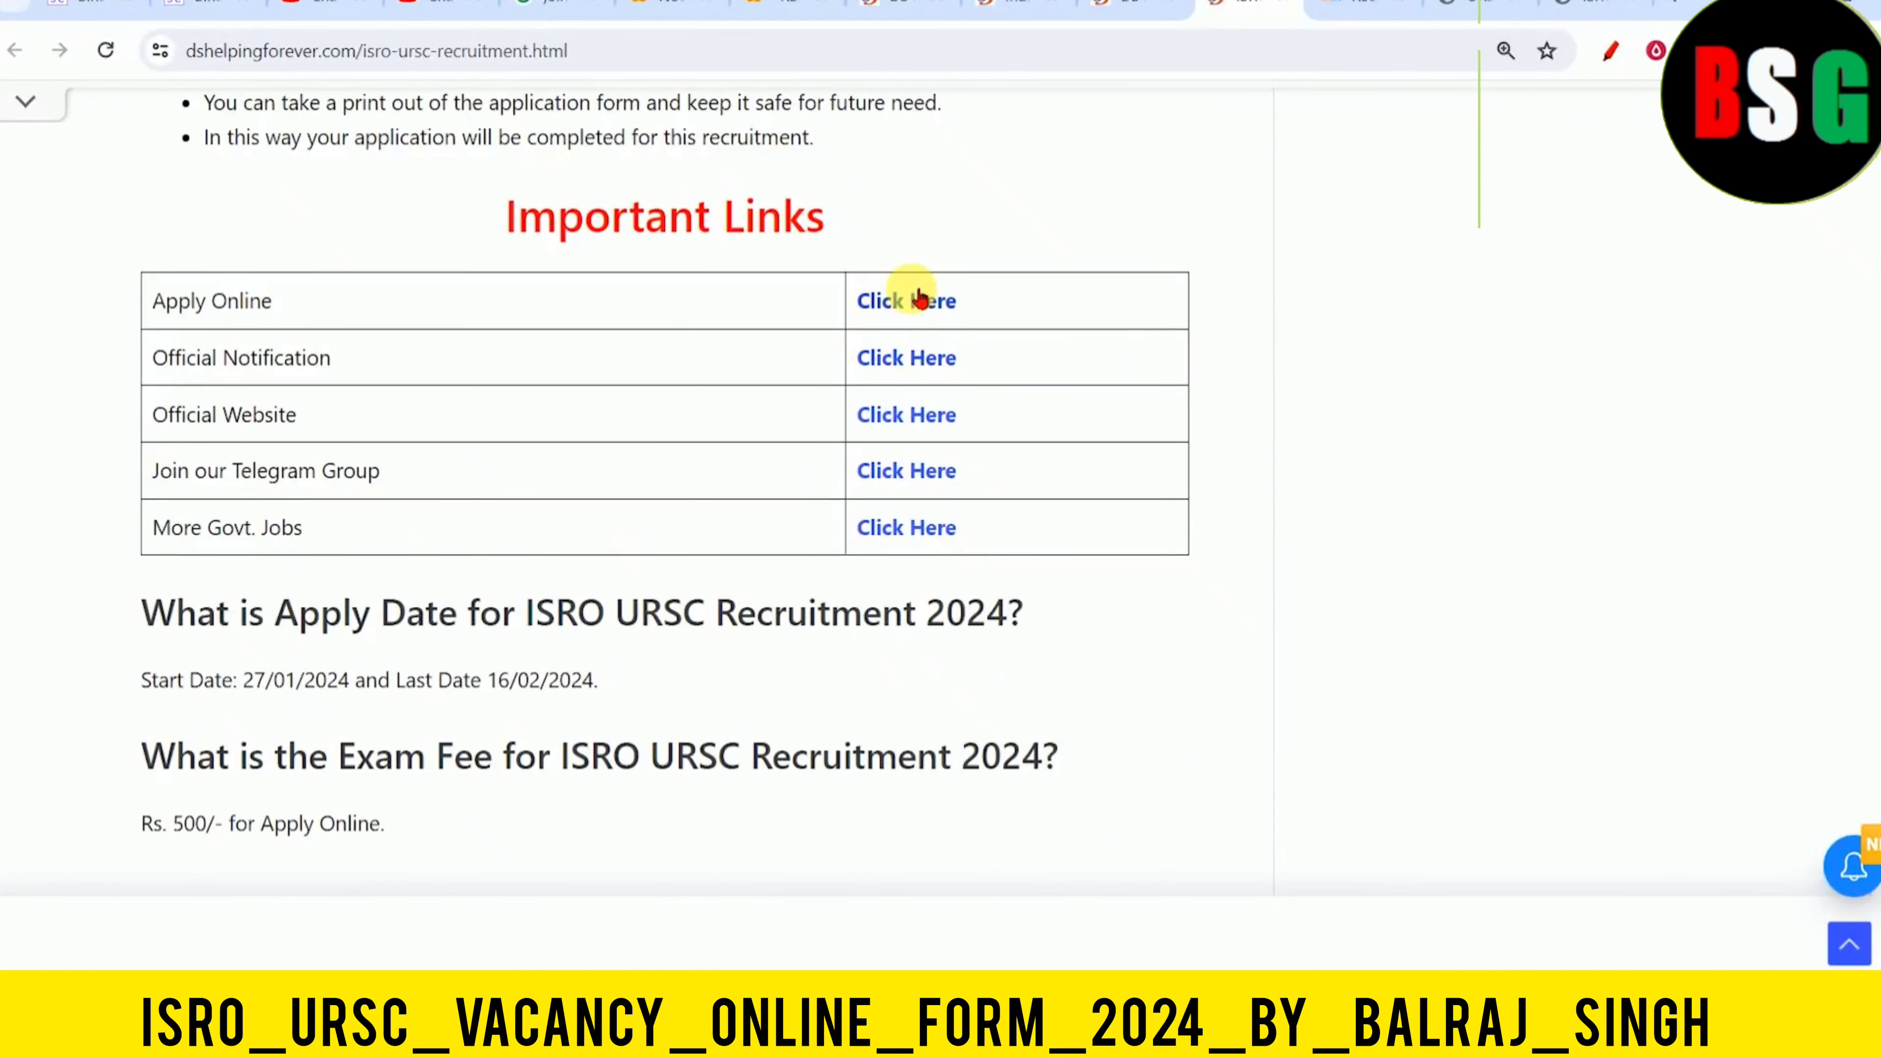
Open the Apply Online page from the article's Important Links and follow its Remarks link to the ISTRAC/URSC Application Form portal
{"action": "left_click", "coordinate": [917, 310]}
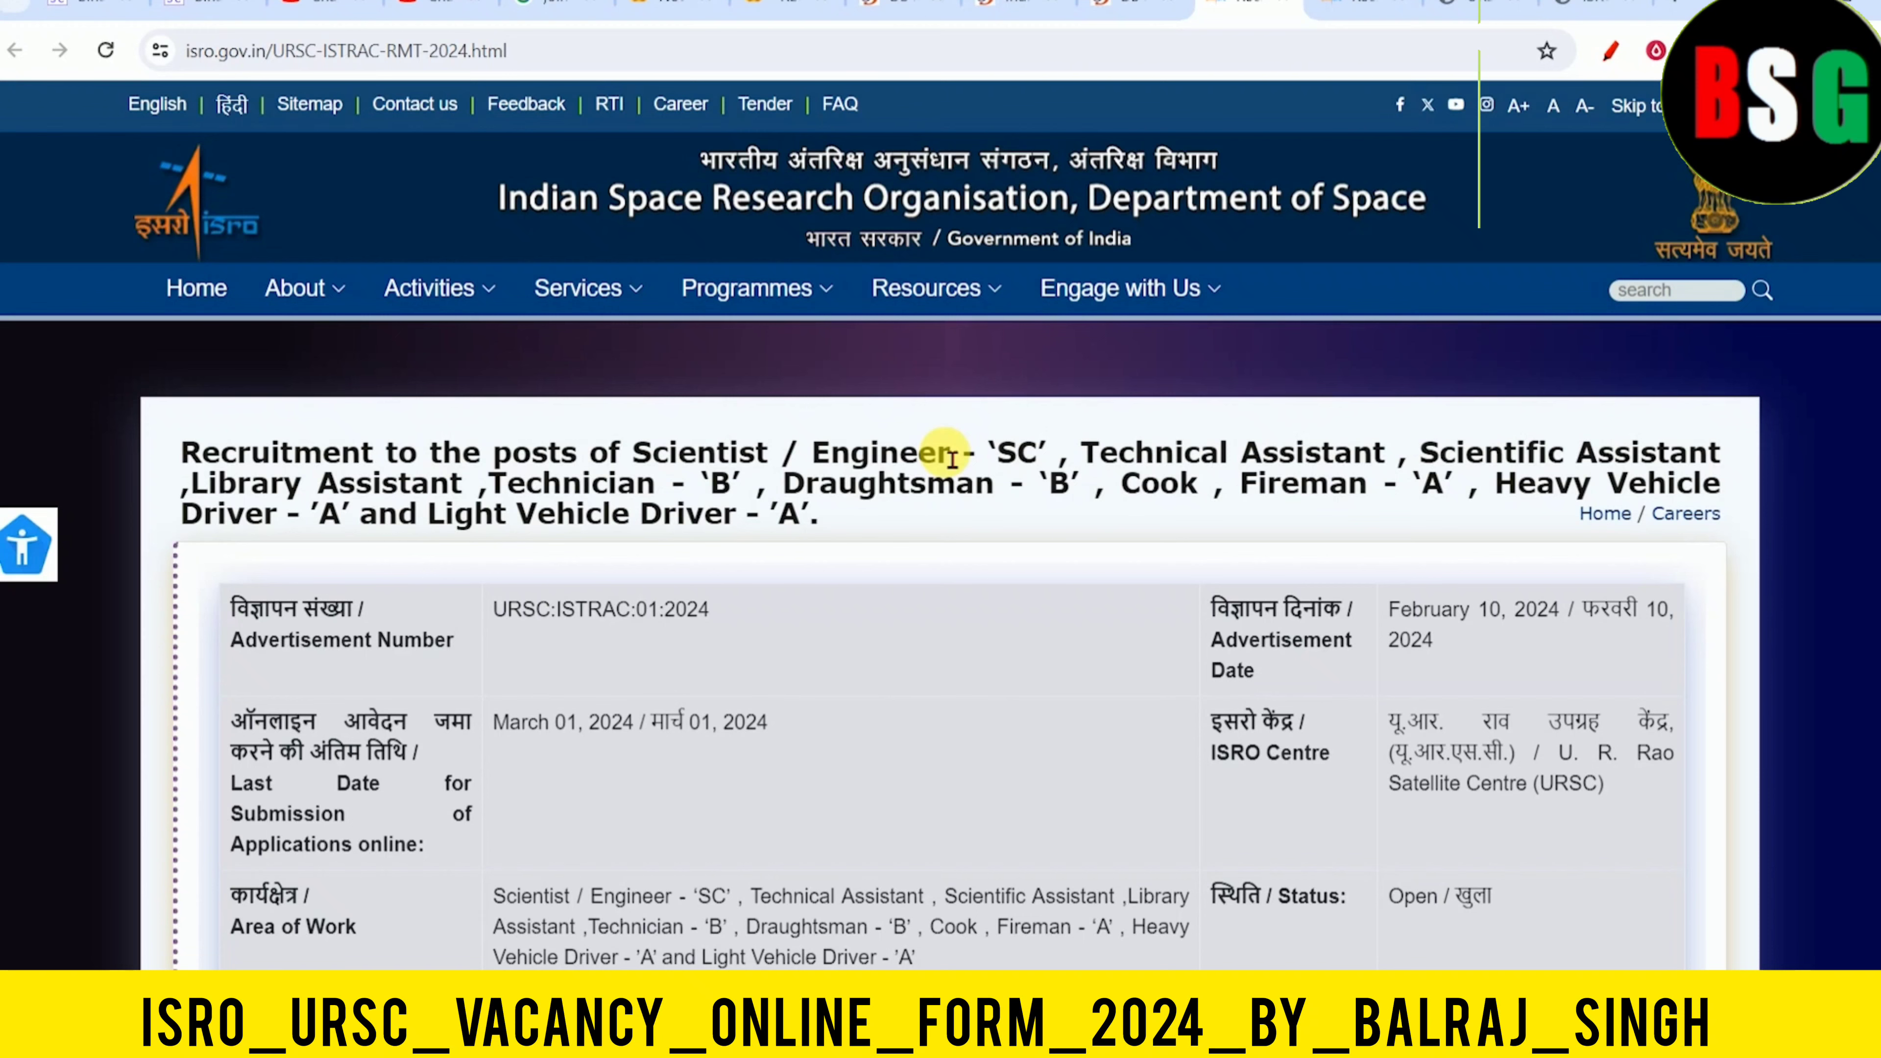
{"action": "scroll", "coordinate": [952, 457], "scroll_direction": "down", "scroll_amount": 7}
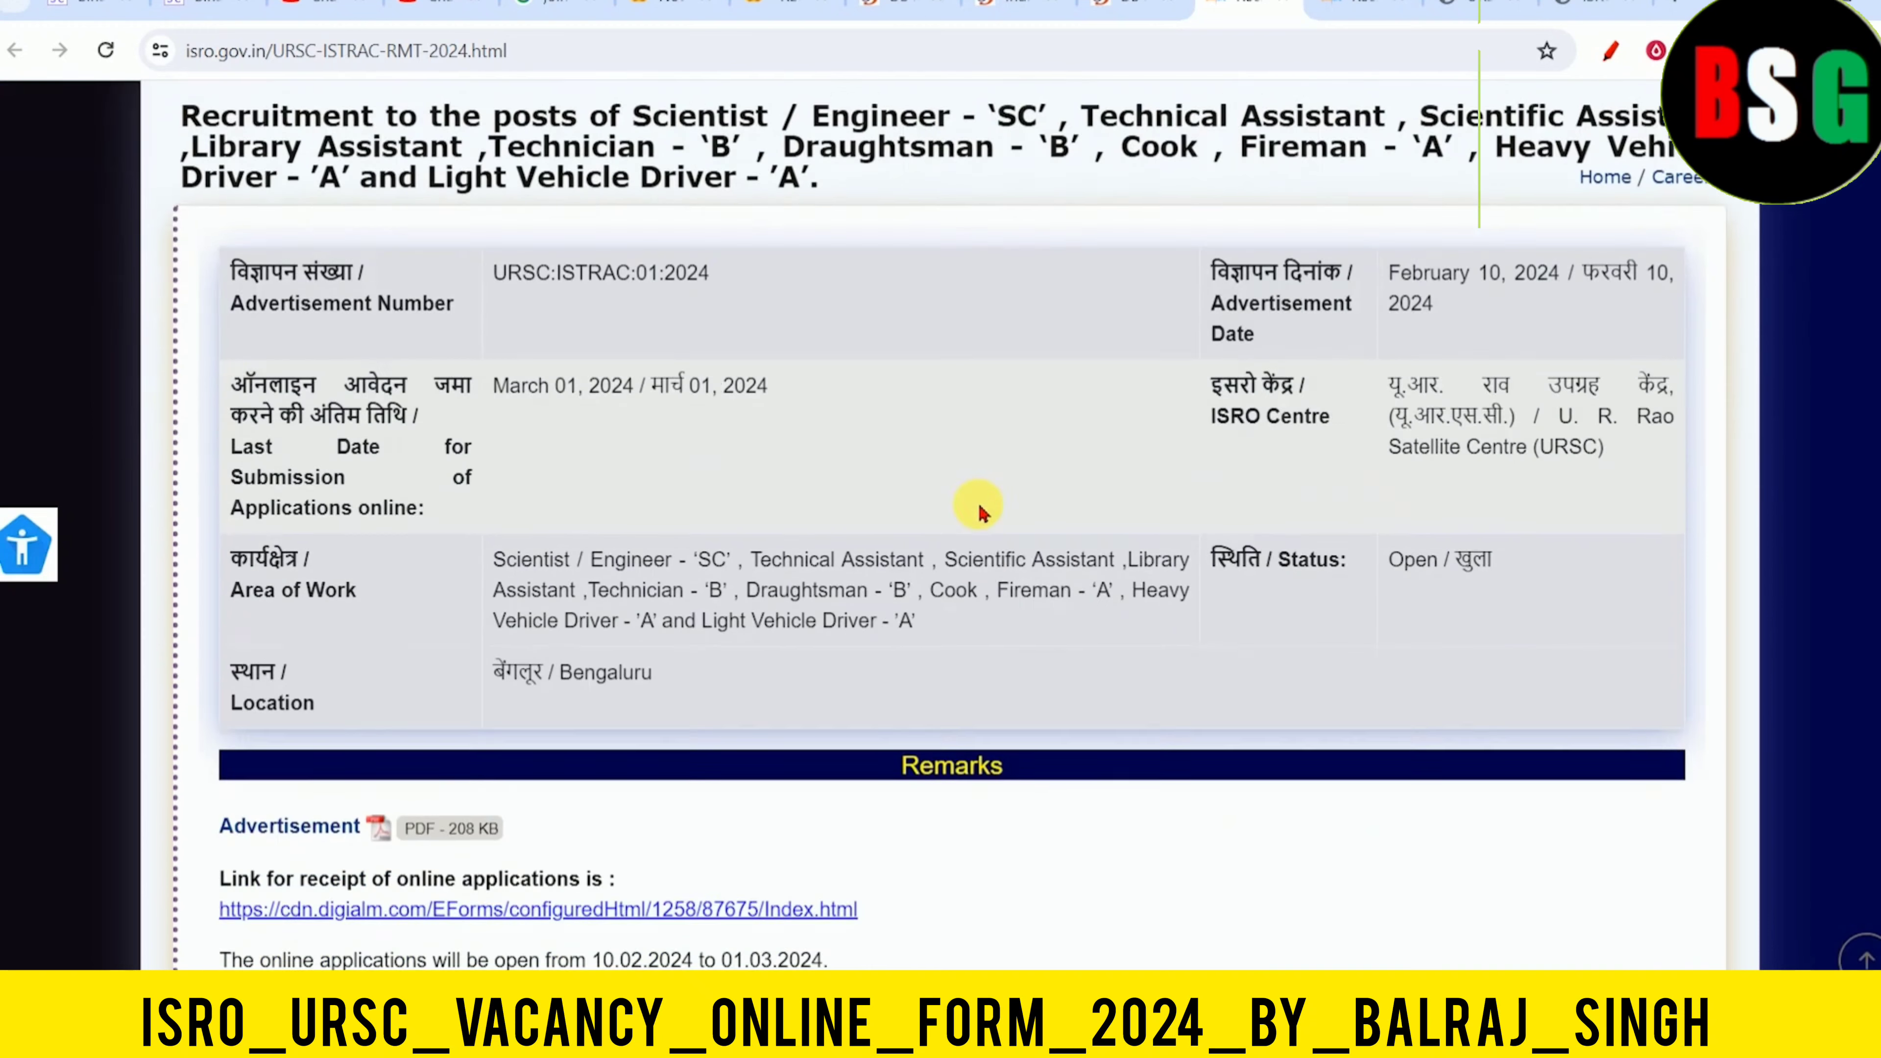
{"action": "left_click_drag", "start_coordinate": [259, 587], "coordinate": [444, 590]}
{"action": "left_click", "coordinate": [445, 590]}
{"action": "left_click", "coordinate": [589, 606]}
{"action": "left_click", "coordinate": [1071, 238]}
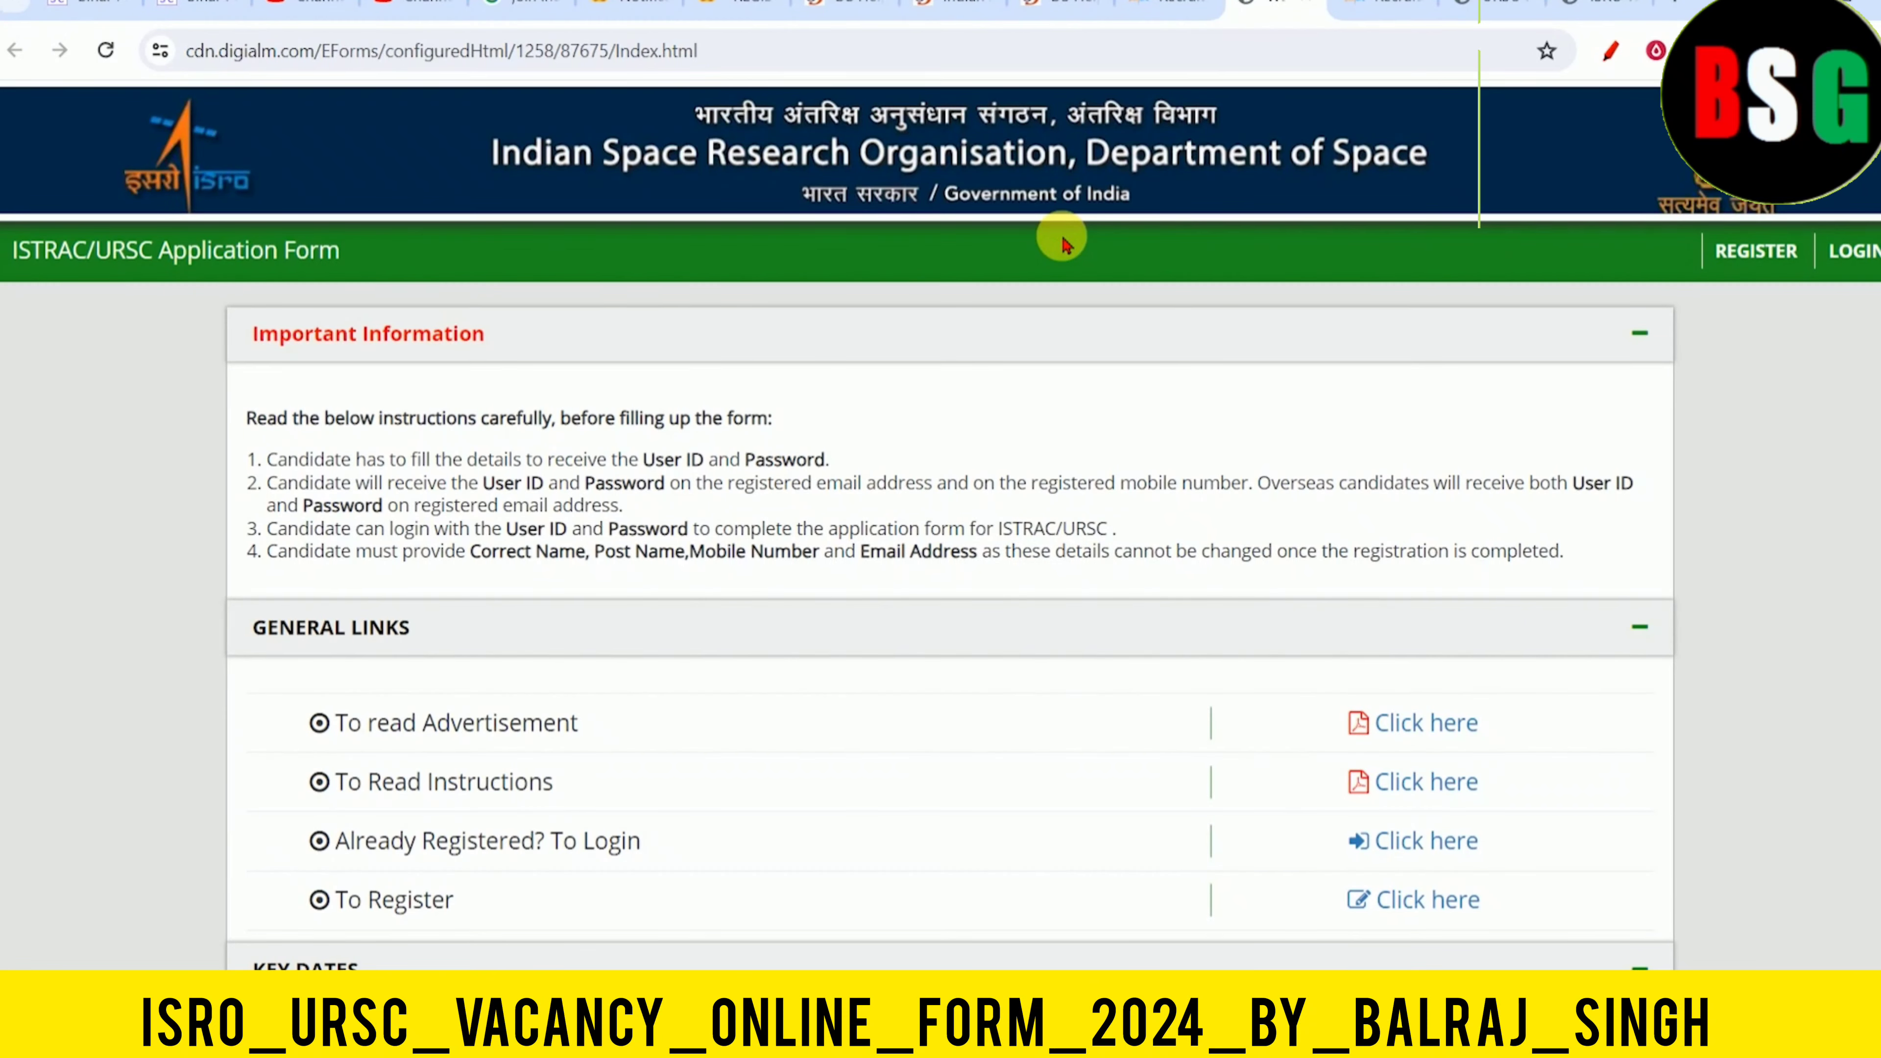
Check the portal's General Links and Key Dates, and open the registration form through the To Register link
{"action": "left_click", "coordinate": [1753, 251]}
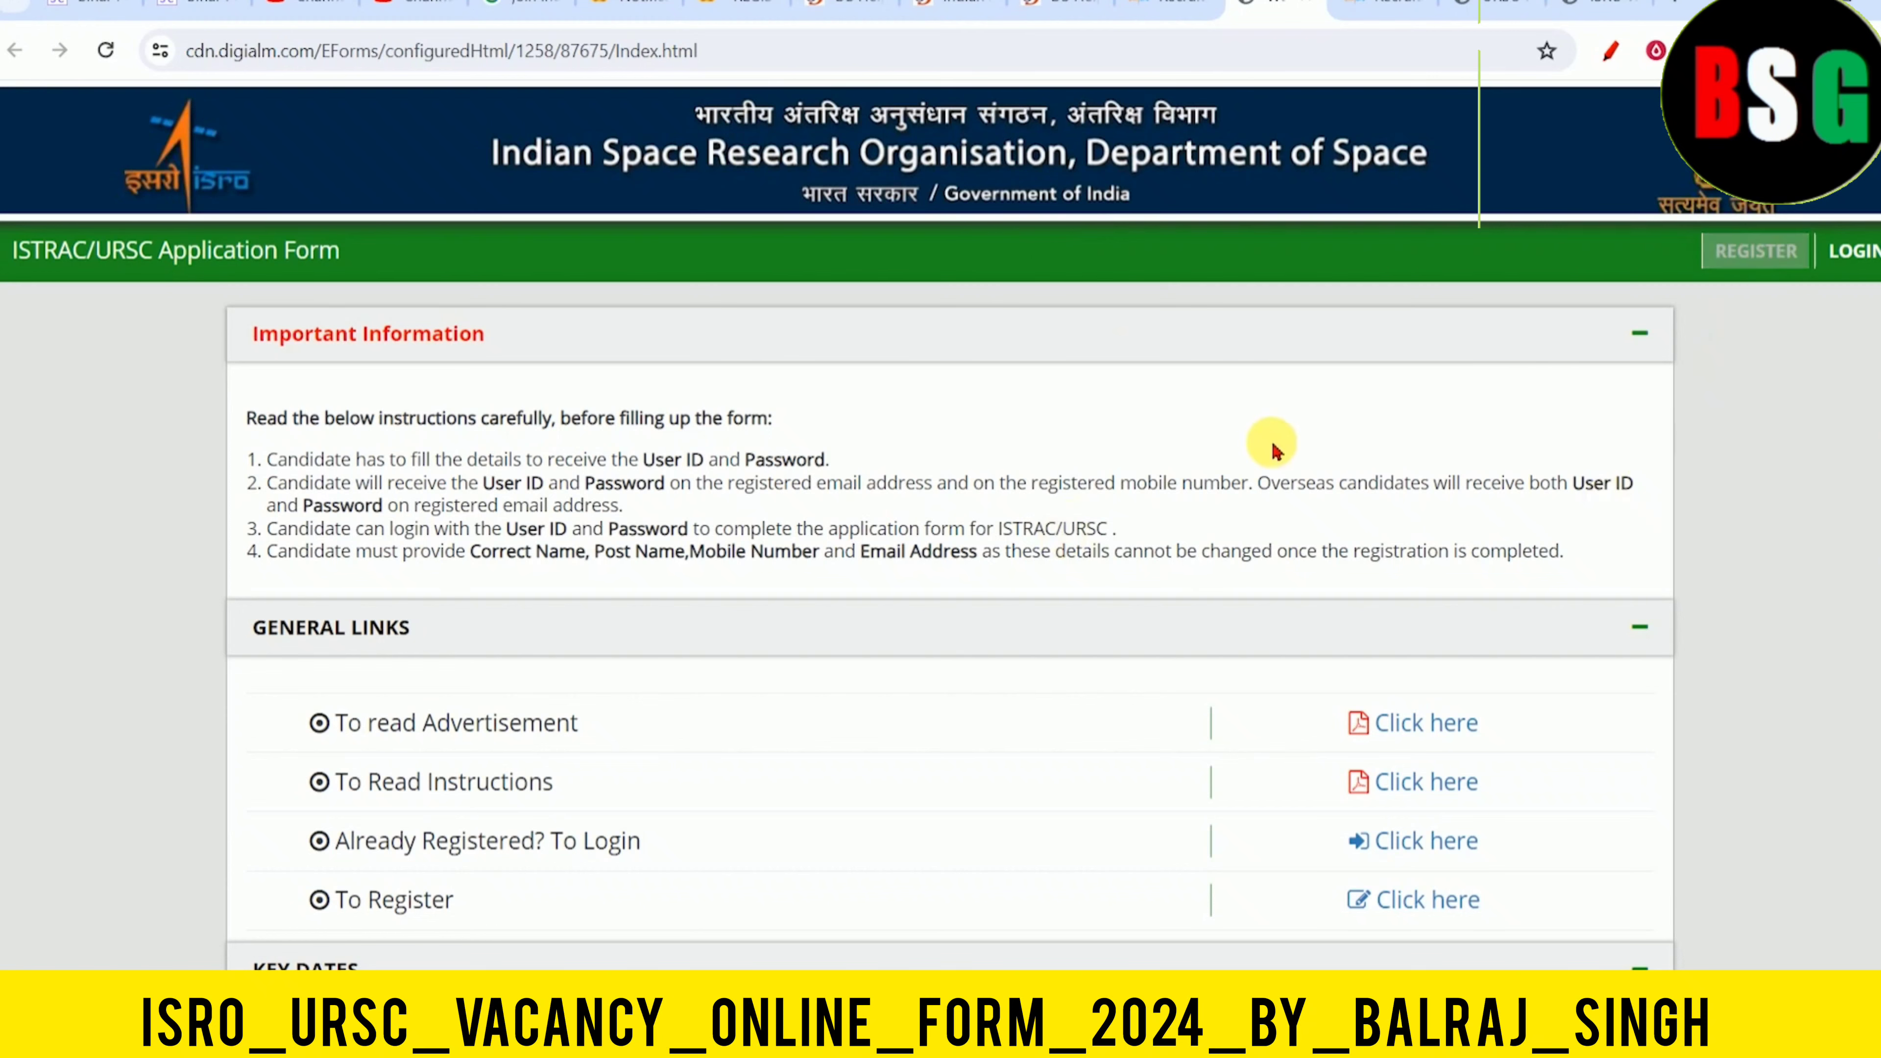
{"action": "scroll", "coordinate": [1275, 451], "scroll_direction": "down", "scroll_amount": 2}
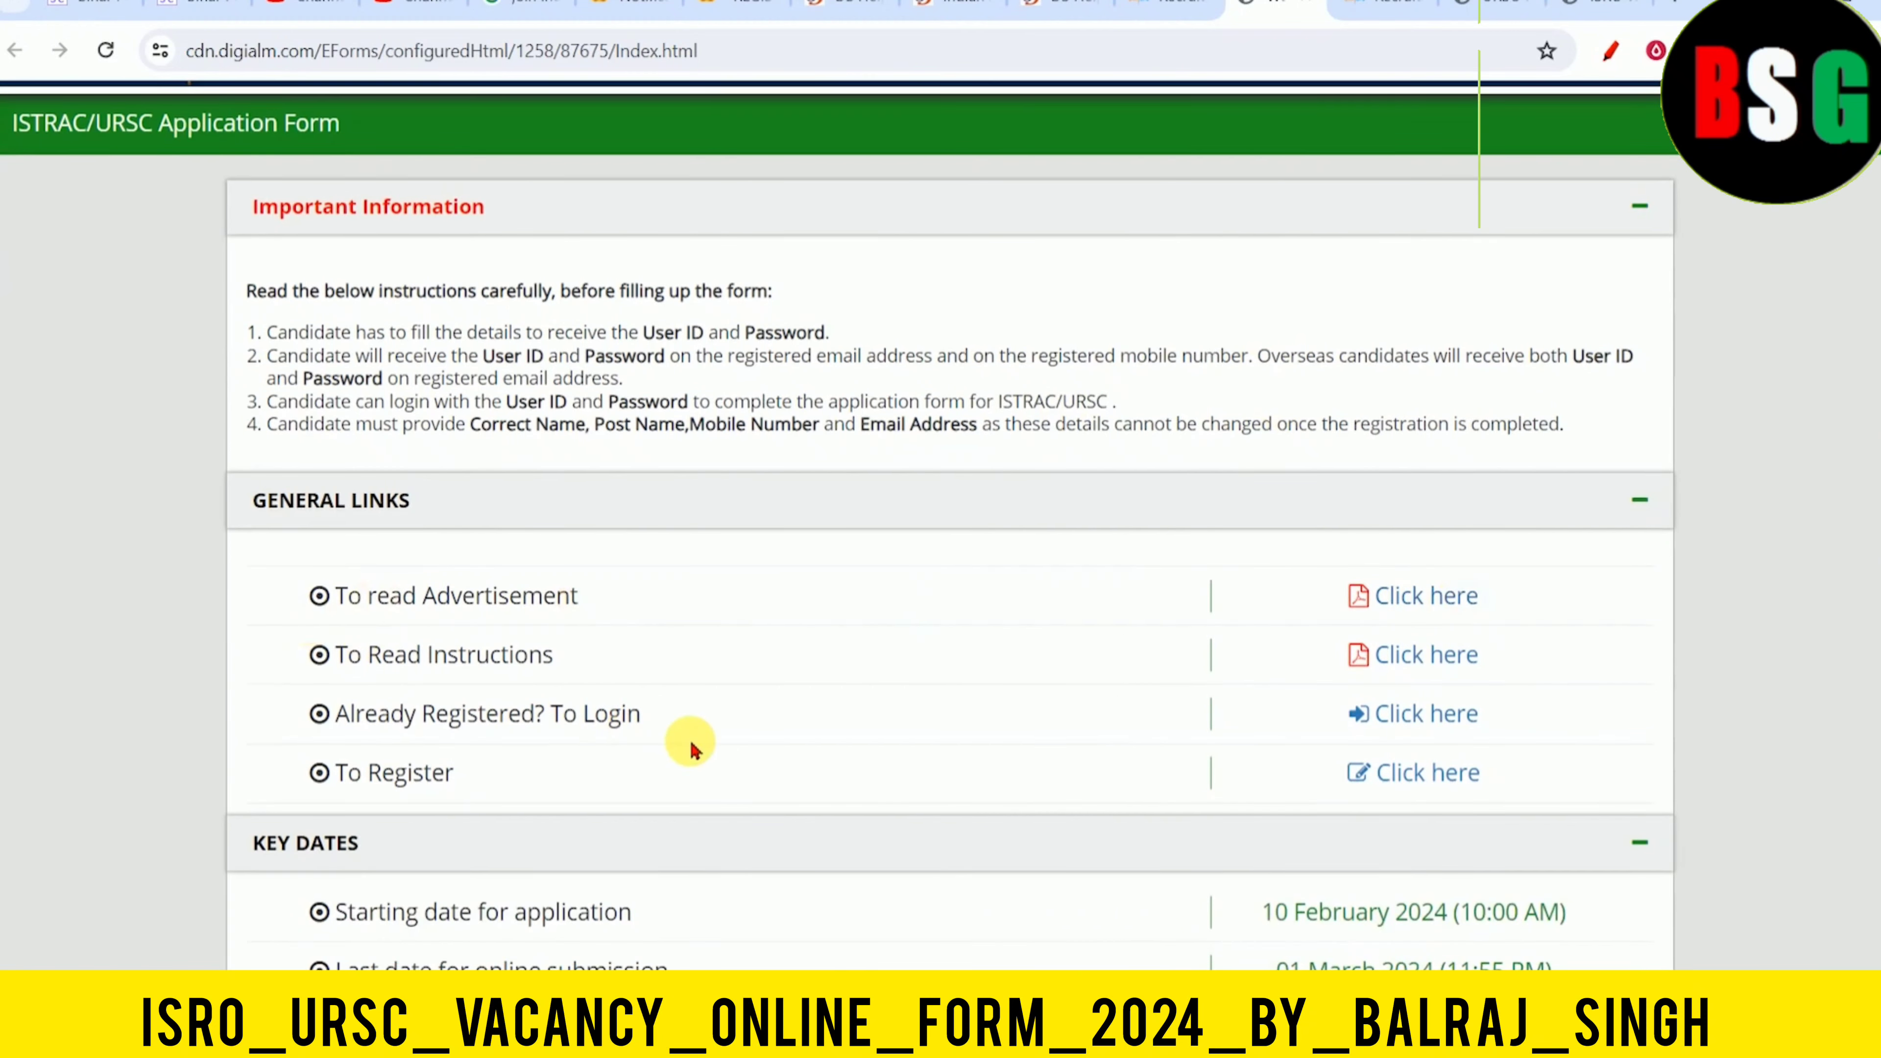
{"action": "scroll", "coordinate": [963, 696], "scroll_direction": "down", "scroll_amount": 4}
{"action": "scroll", "coordinate": [874, 681], "scroll_direction": "up", "scroll_amount": 6}
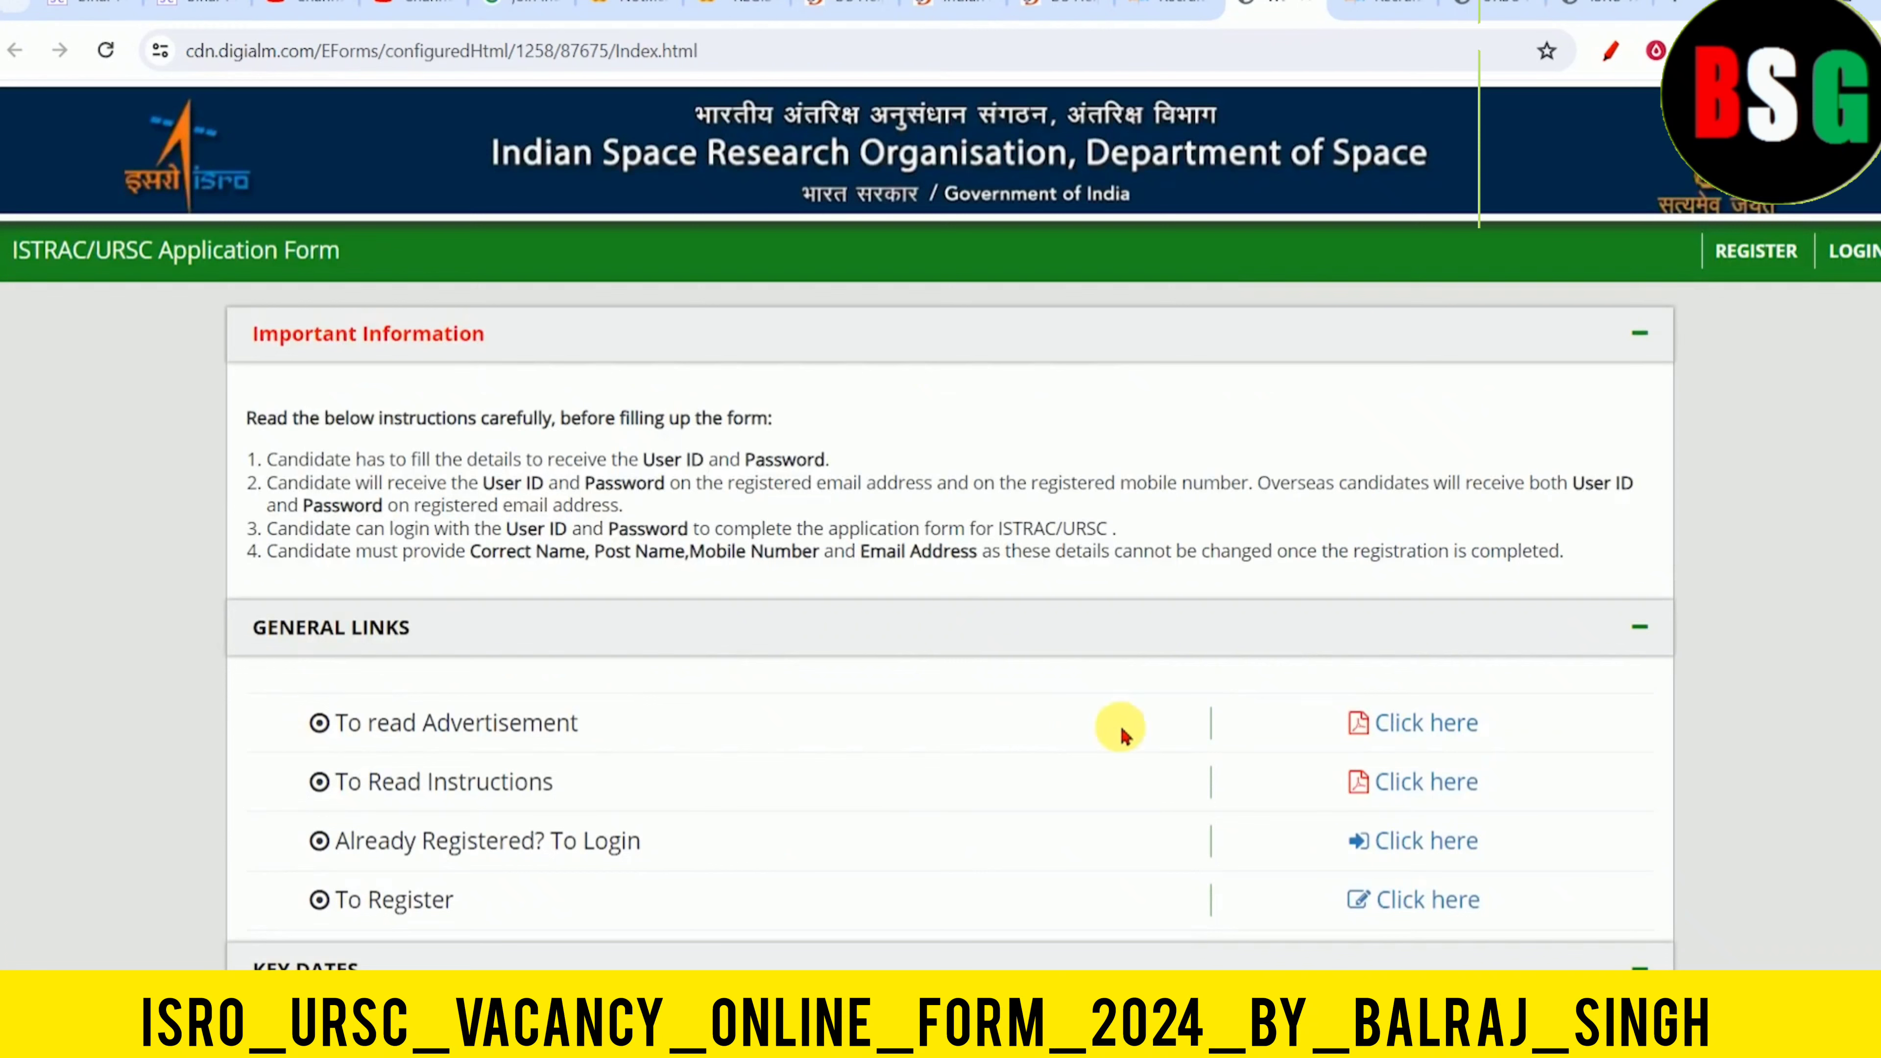
{"action": "left_click_drag", "start_coordinate": [370, 898], "coordinate": [810, 908]}
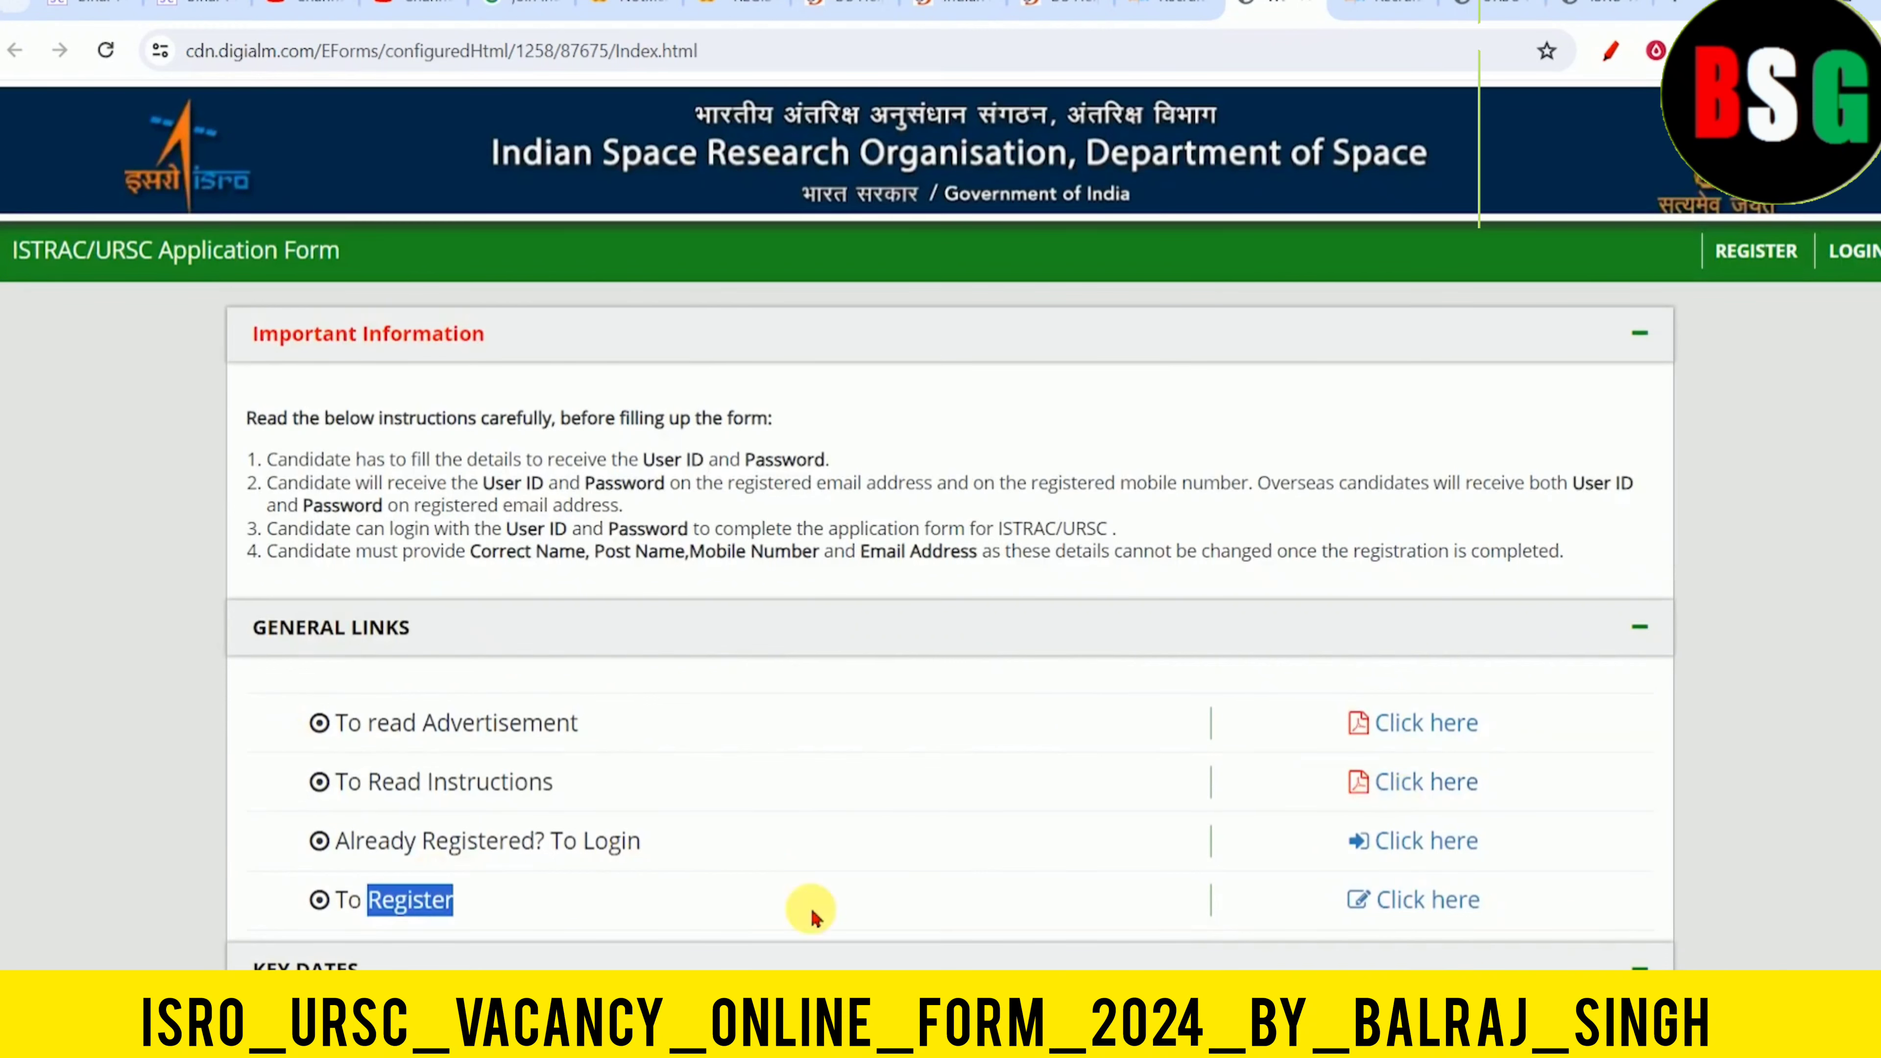
{"action": "left_click", "coordinate": [1448, 915]}
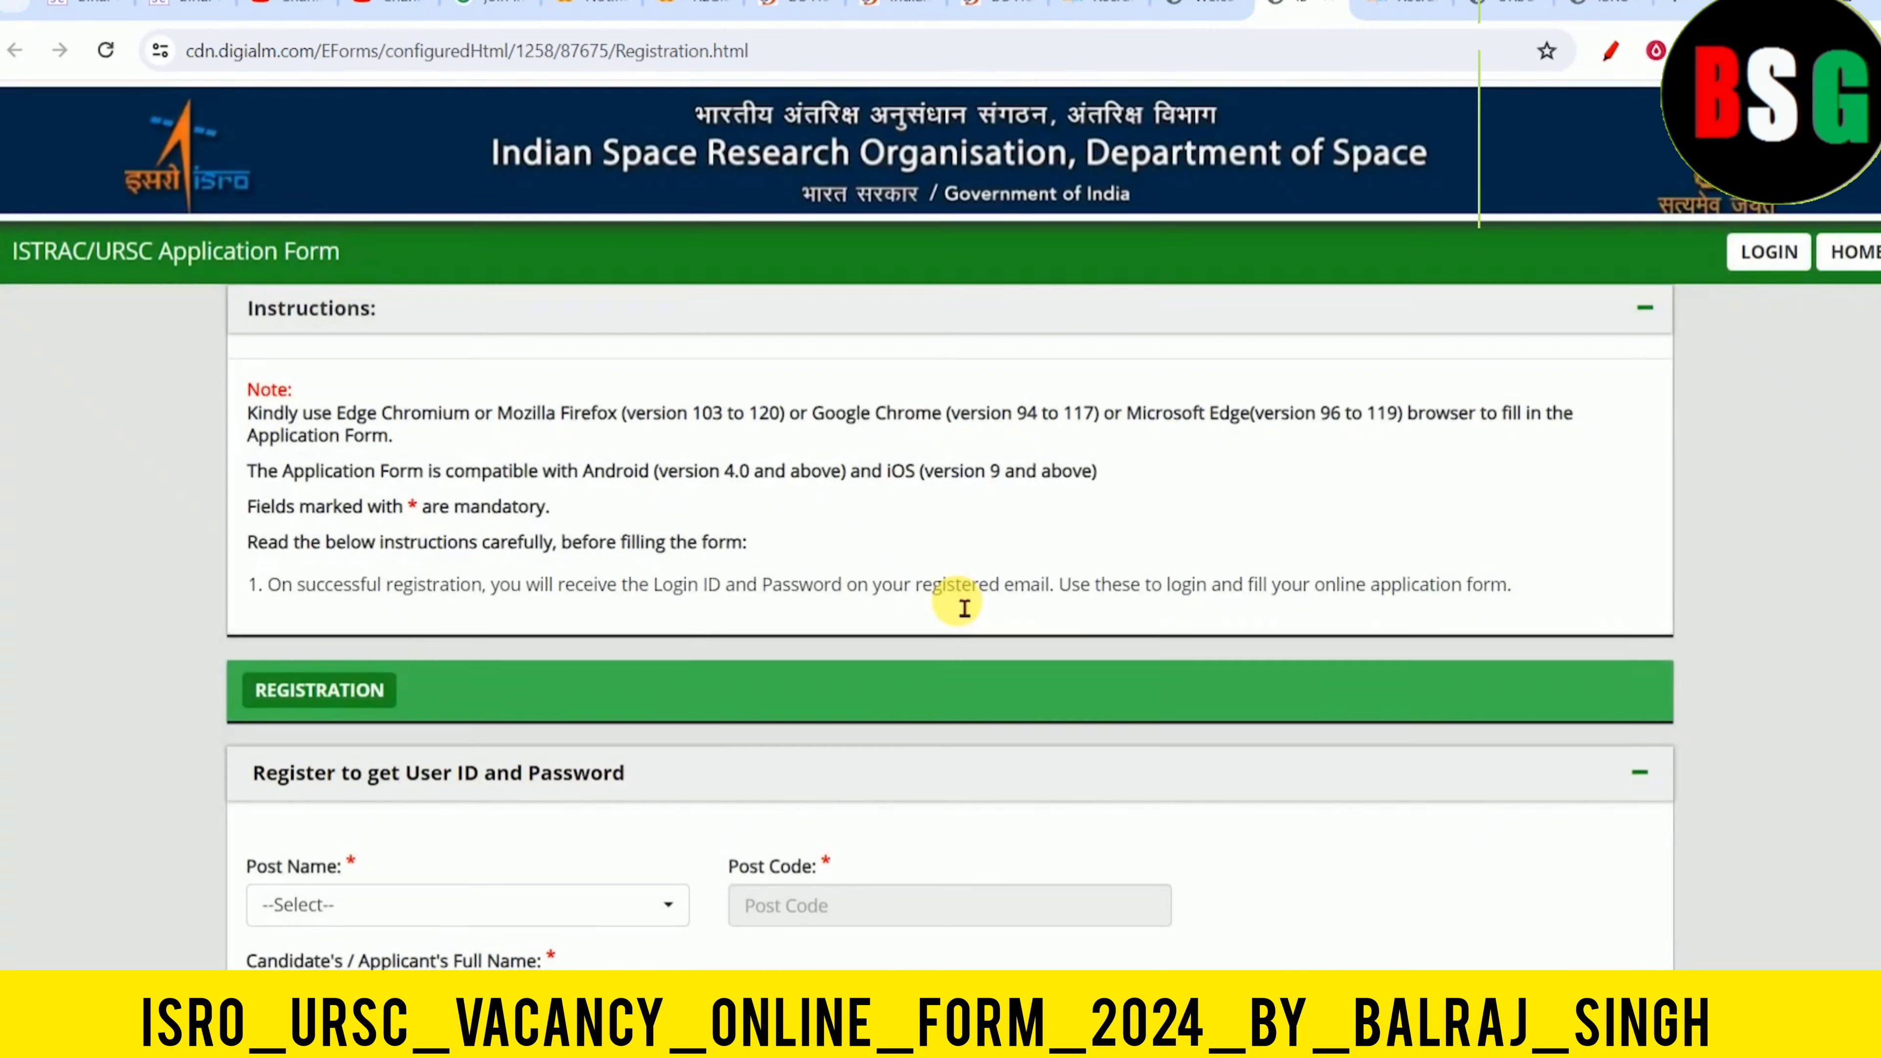
Look through the available posts in the registration form and choose Technician B Fitter as the Post Name
{"action": "scroll", "coordinate": [963, 608], "scroll_direction": "down", "scroll_amount": 5}
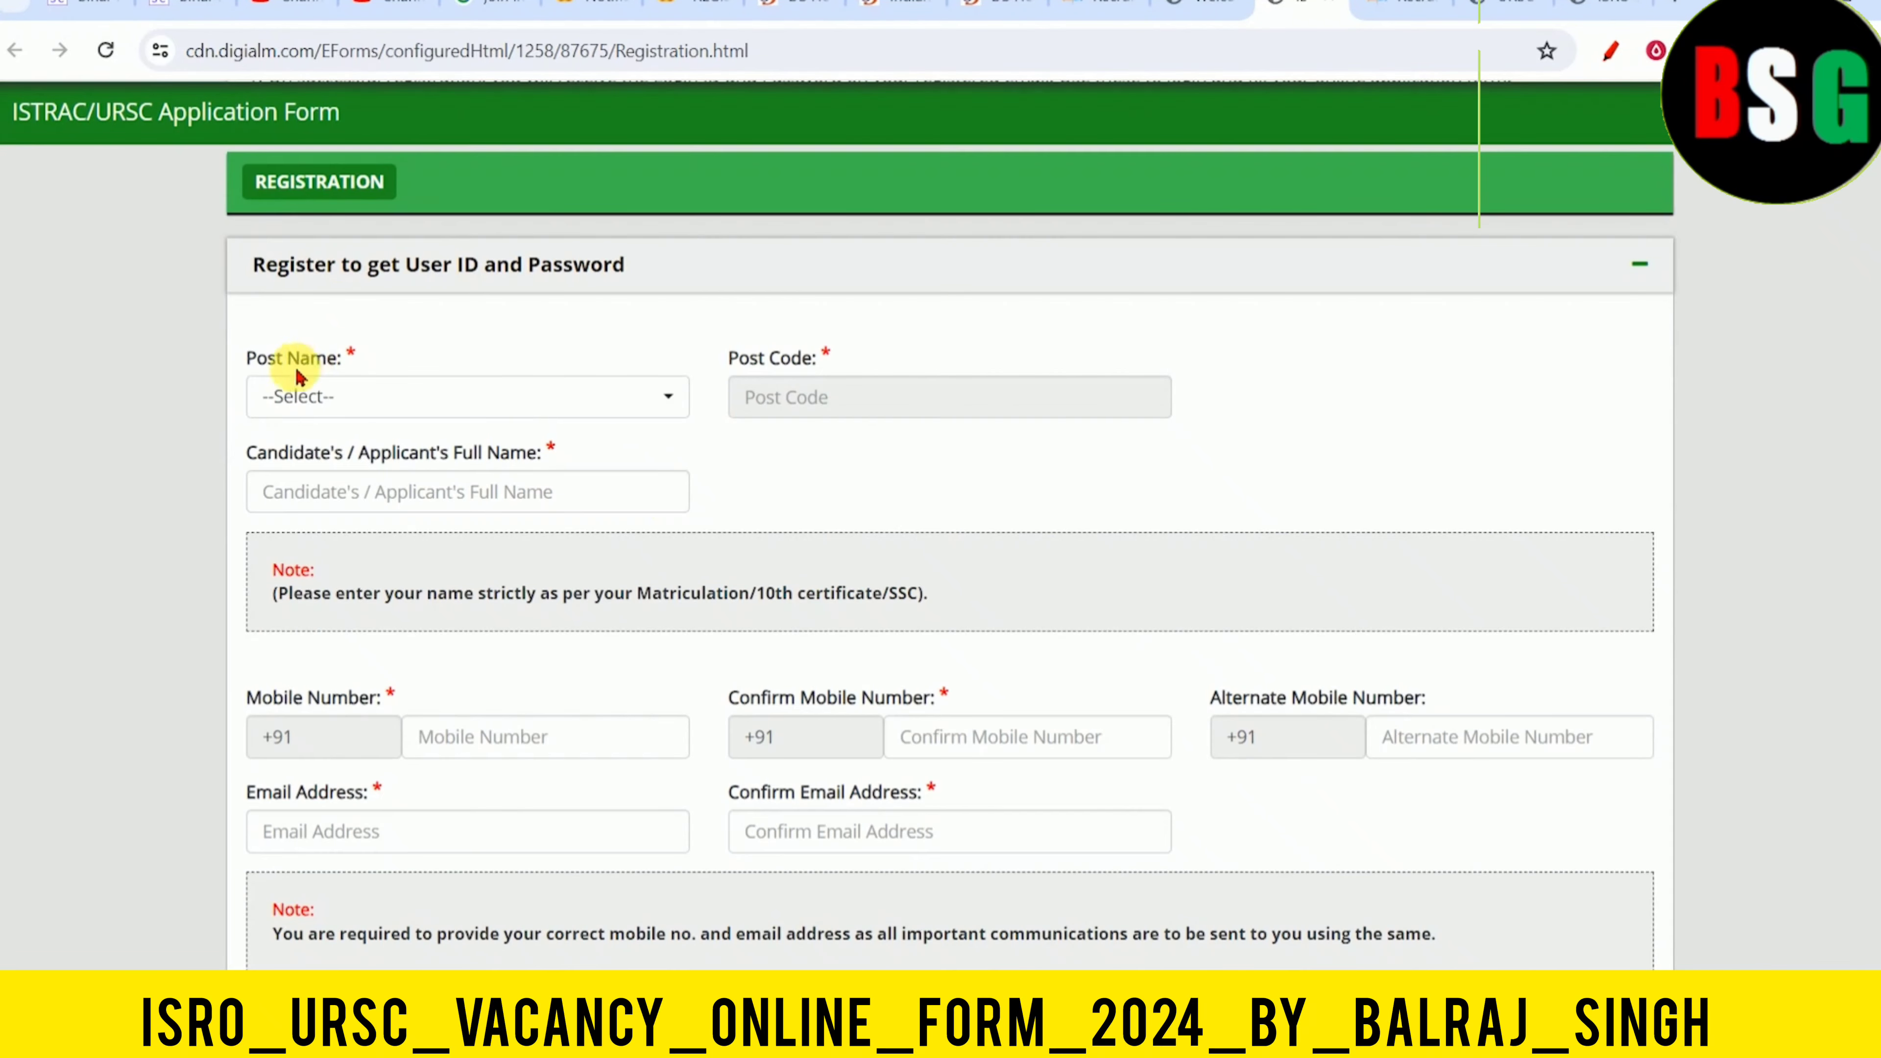
{"action": "left_click_drag", "start_coordinate": [276, 359], "coordinate": [329, 364]}
{"action": "left_click", "coordinate": [386, 395]}
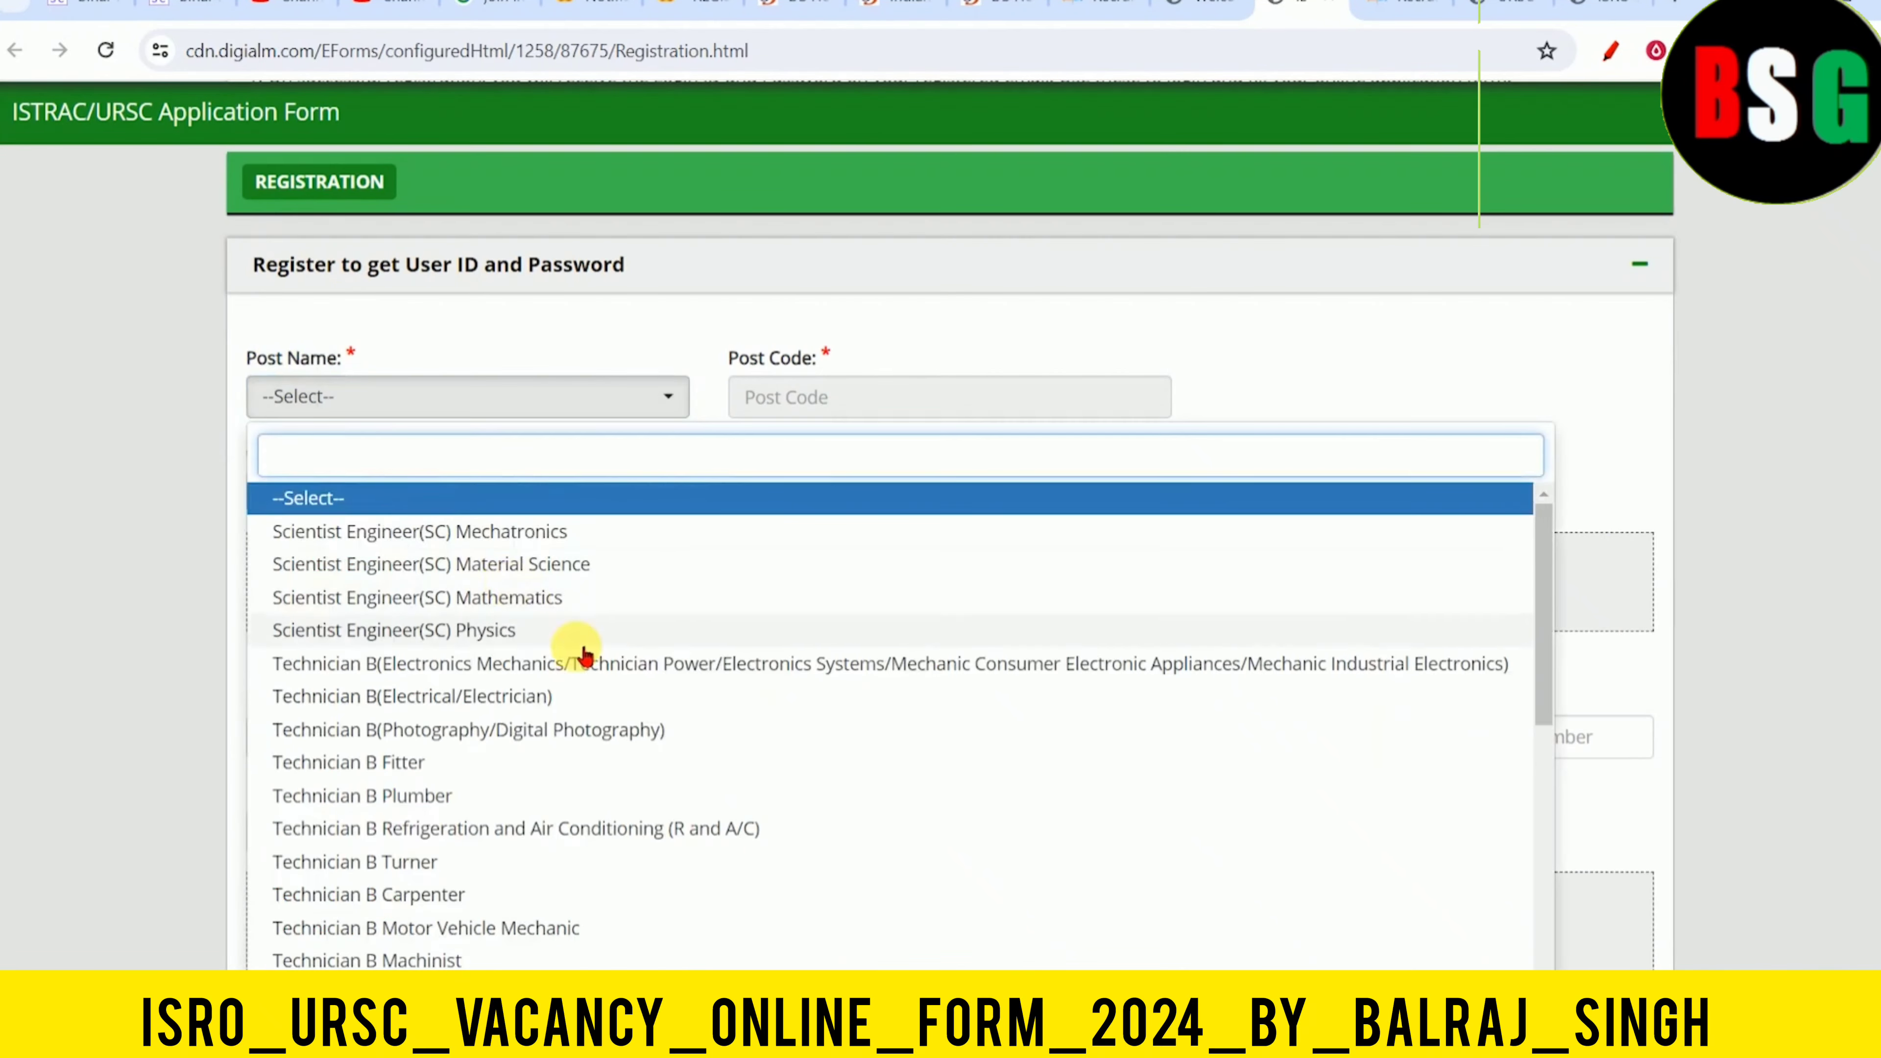
{"action": "scroll", "coordinate": [635, 755], "scroll_direction": "down", "scroll_amount": 2}
{"action": "scroll", "coordinate": [635, 754], "scroll_direction": "down", "scroll_amount": 5}
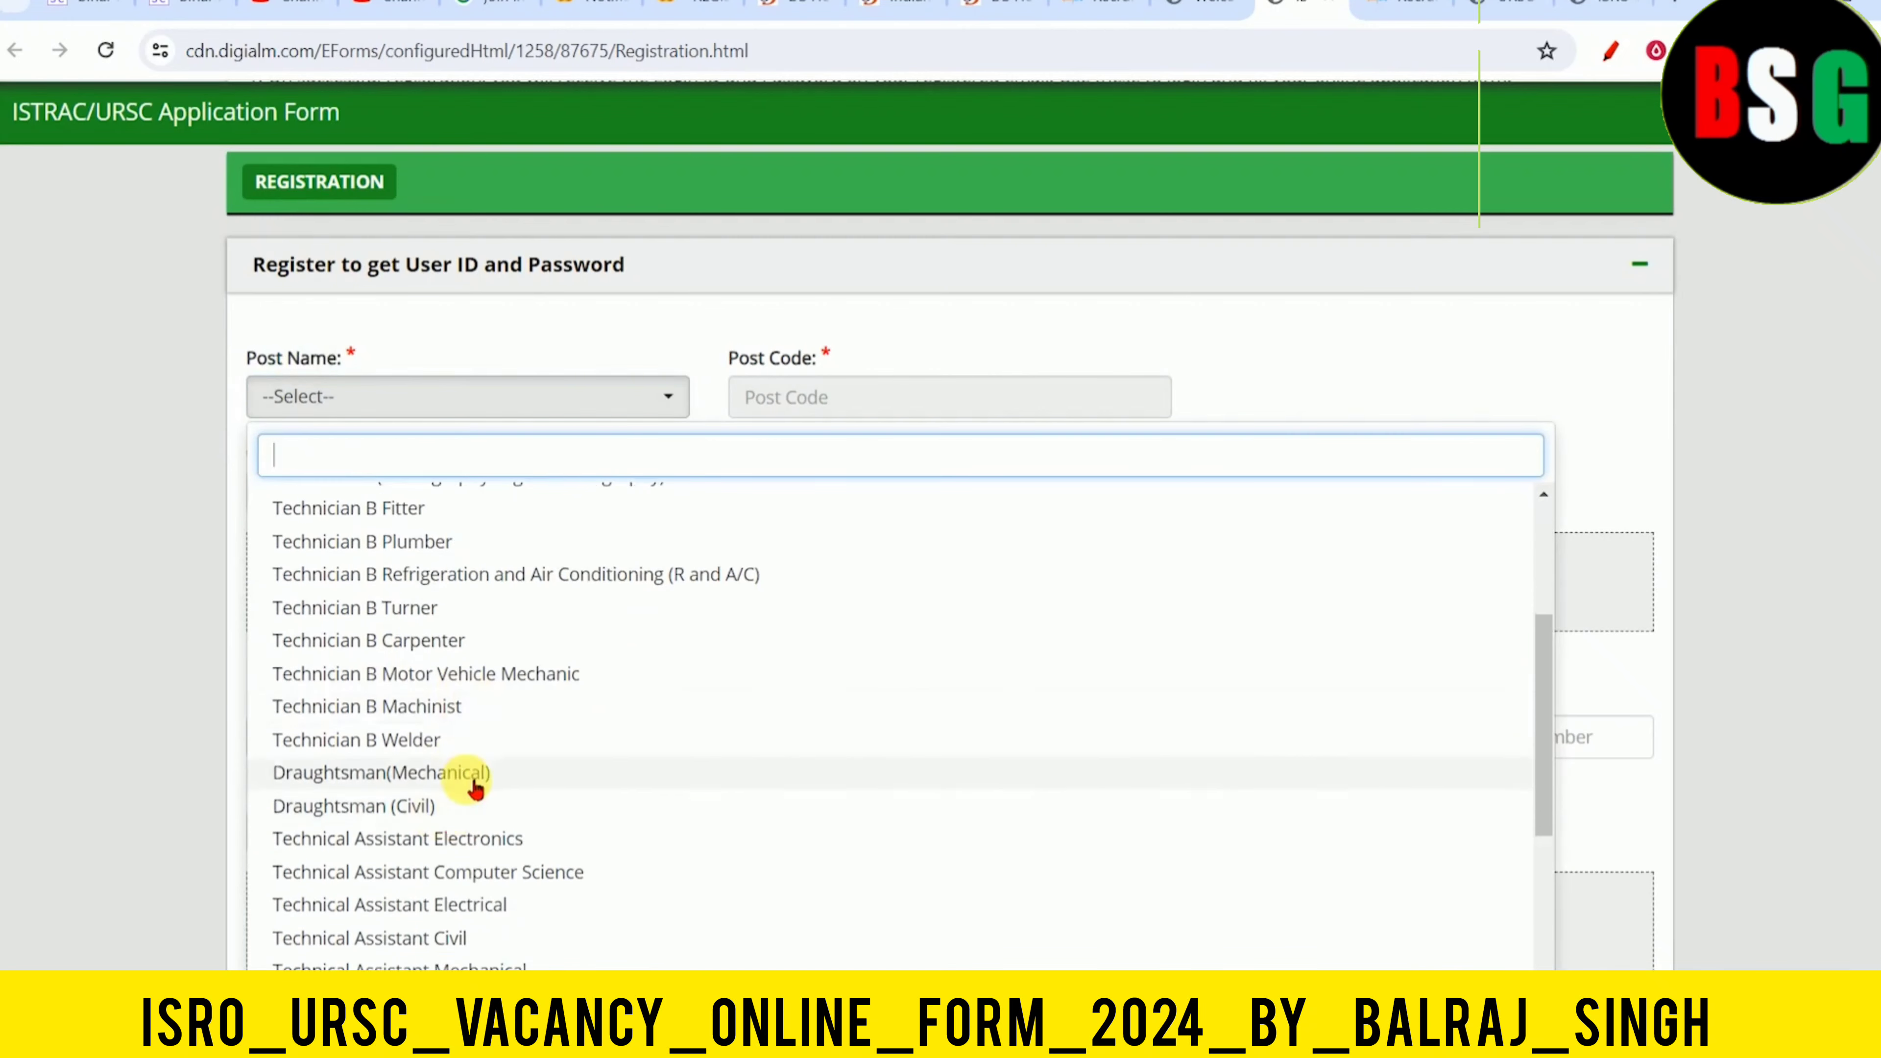
{"action": "scroll", "coordinate": [399, 831], "scroll_direction": "down", "scroll_amount": 1}
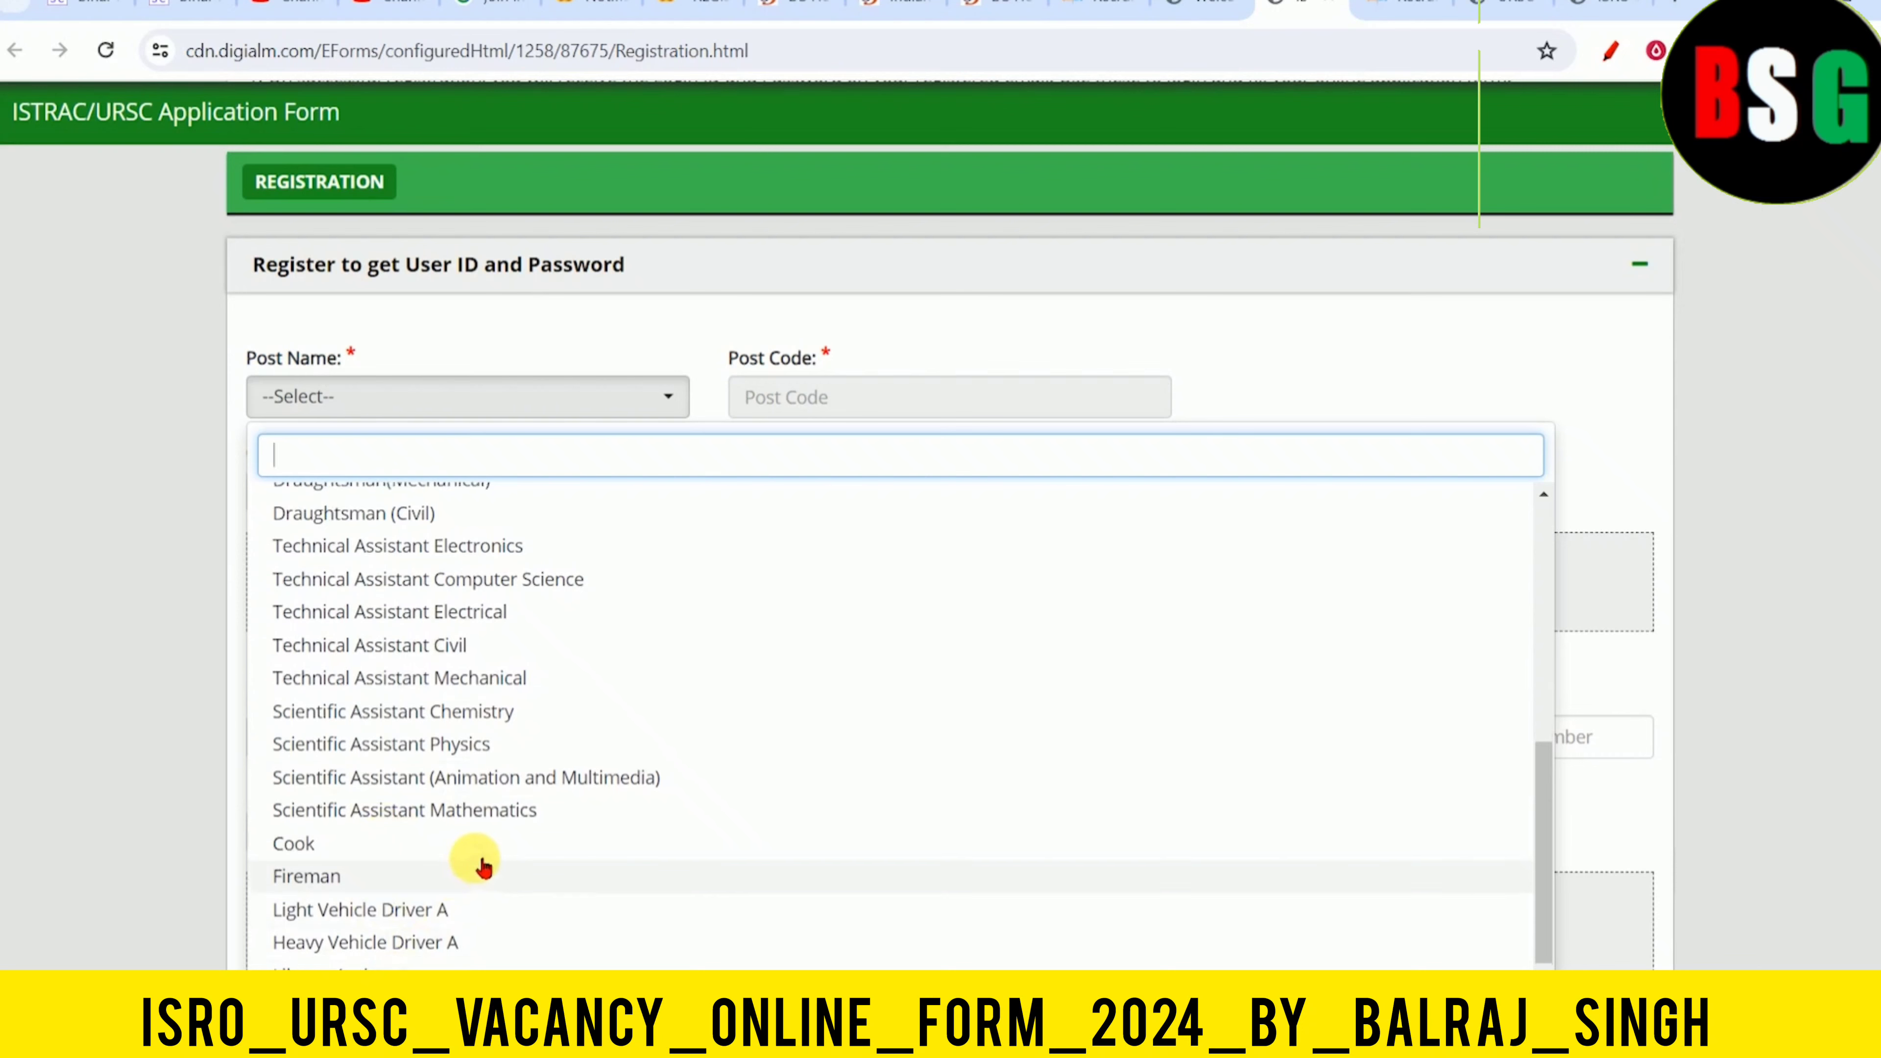
{"action": "scroll", "coordinate": [477, 845], "scroll_direction": "up", "scroll_amount": 3}
{"action": "scroll", "coordinate": [433, 696], "scroll_direction": "up", "scroll_amount": 2}
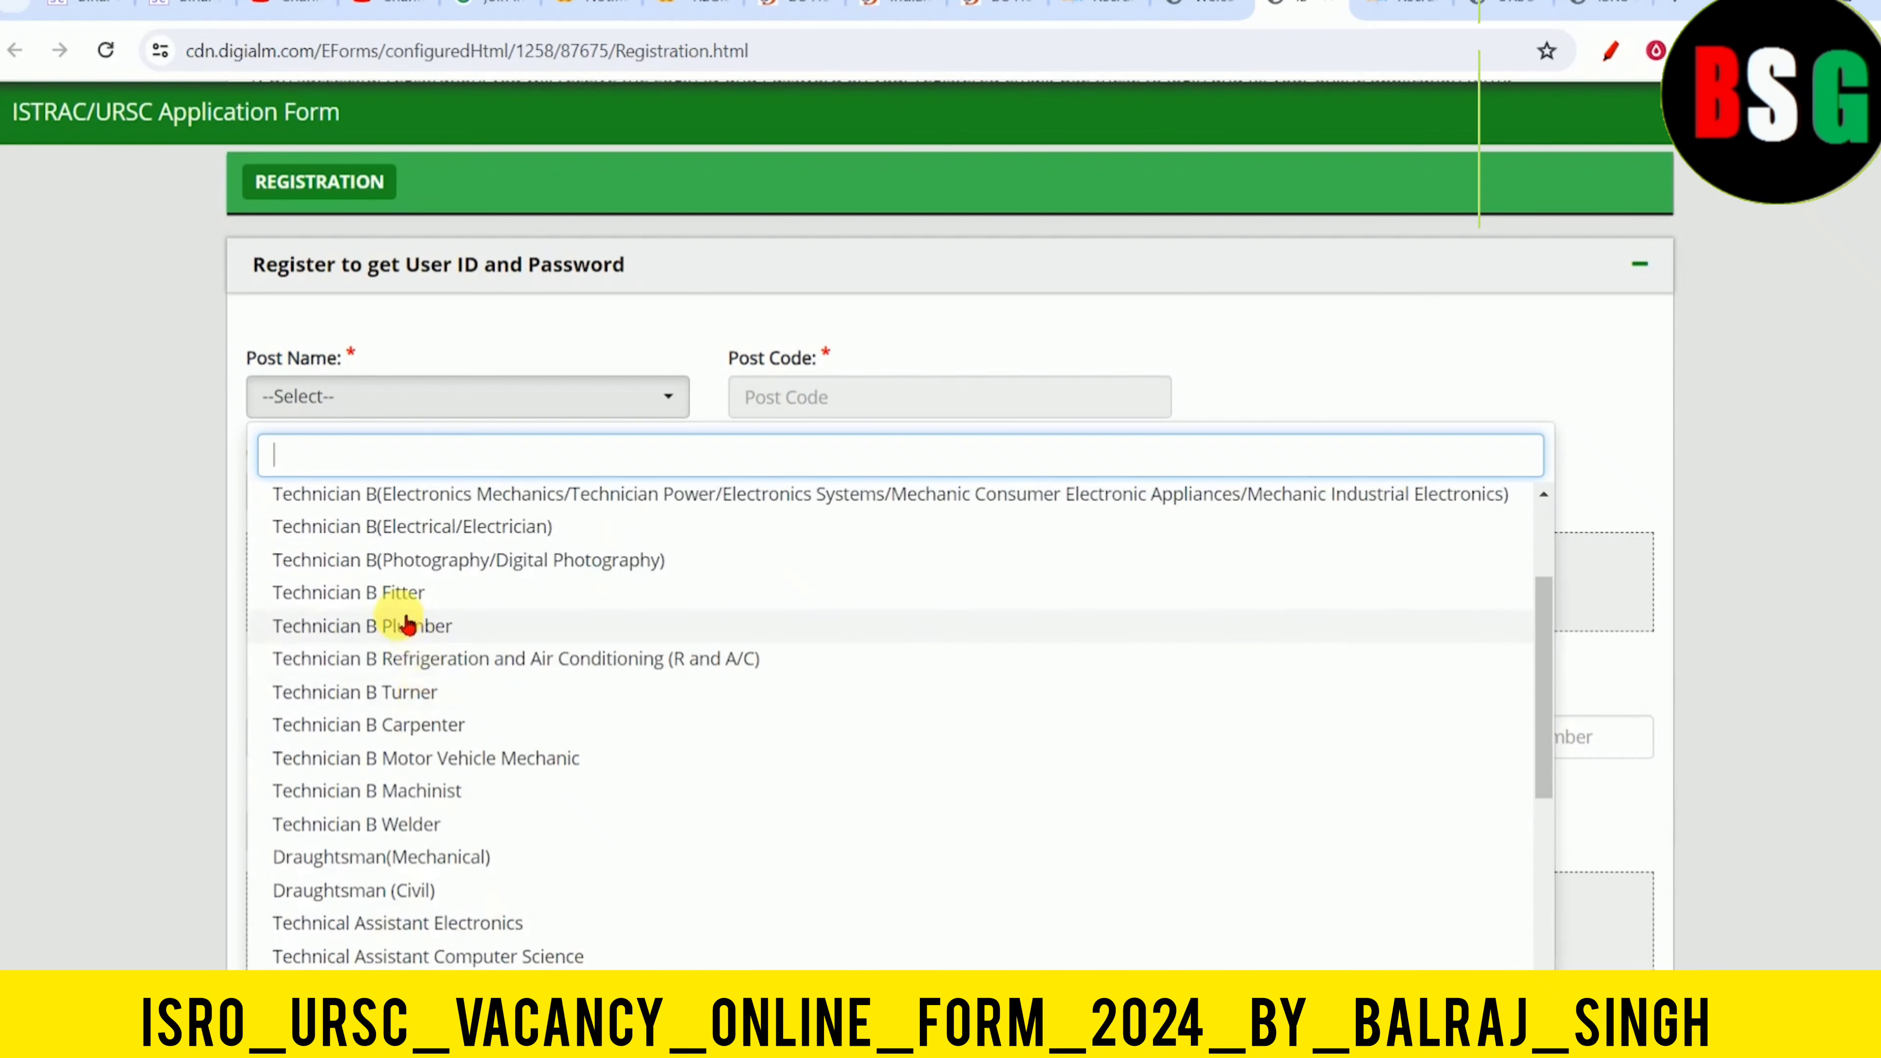
{"action": "left_click", "coordinate": [407, 592]}
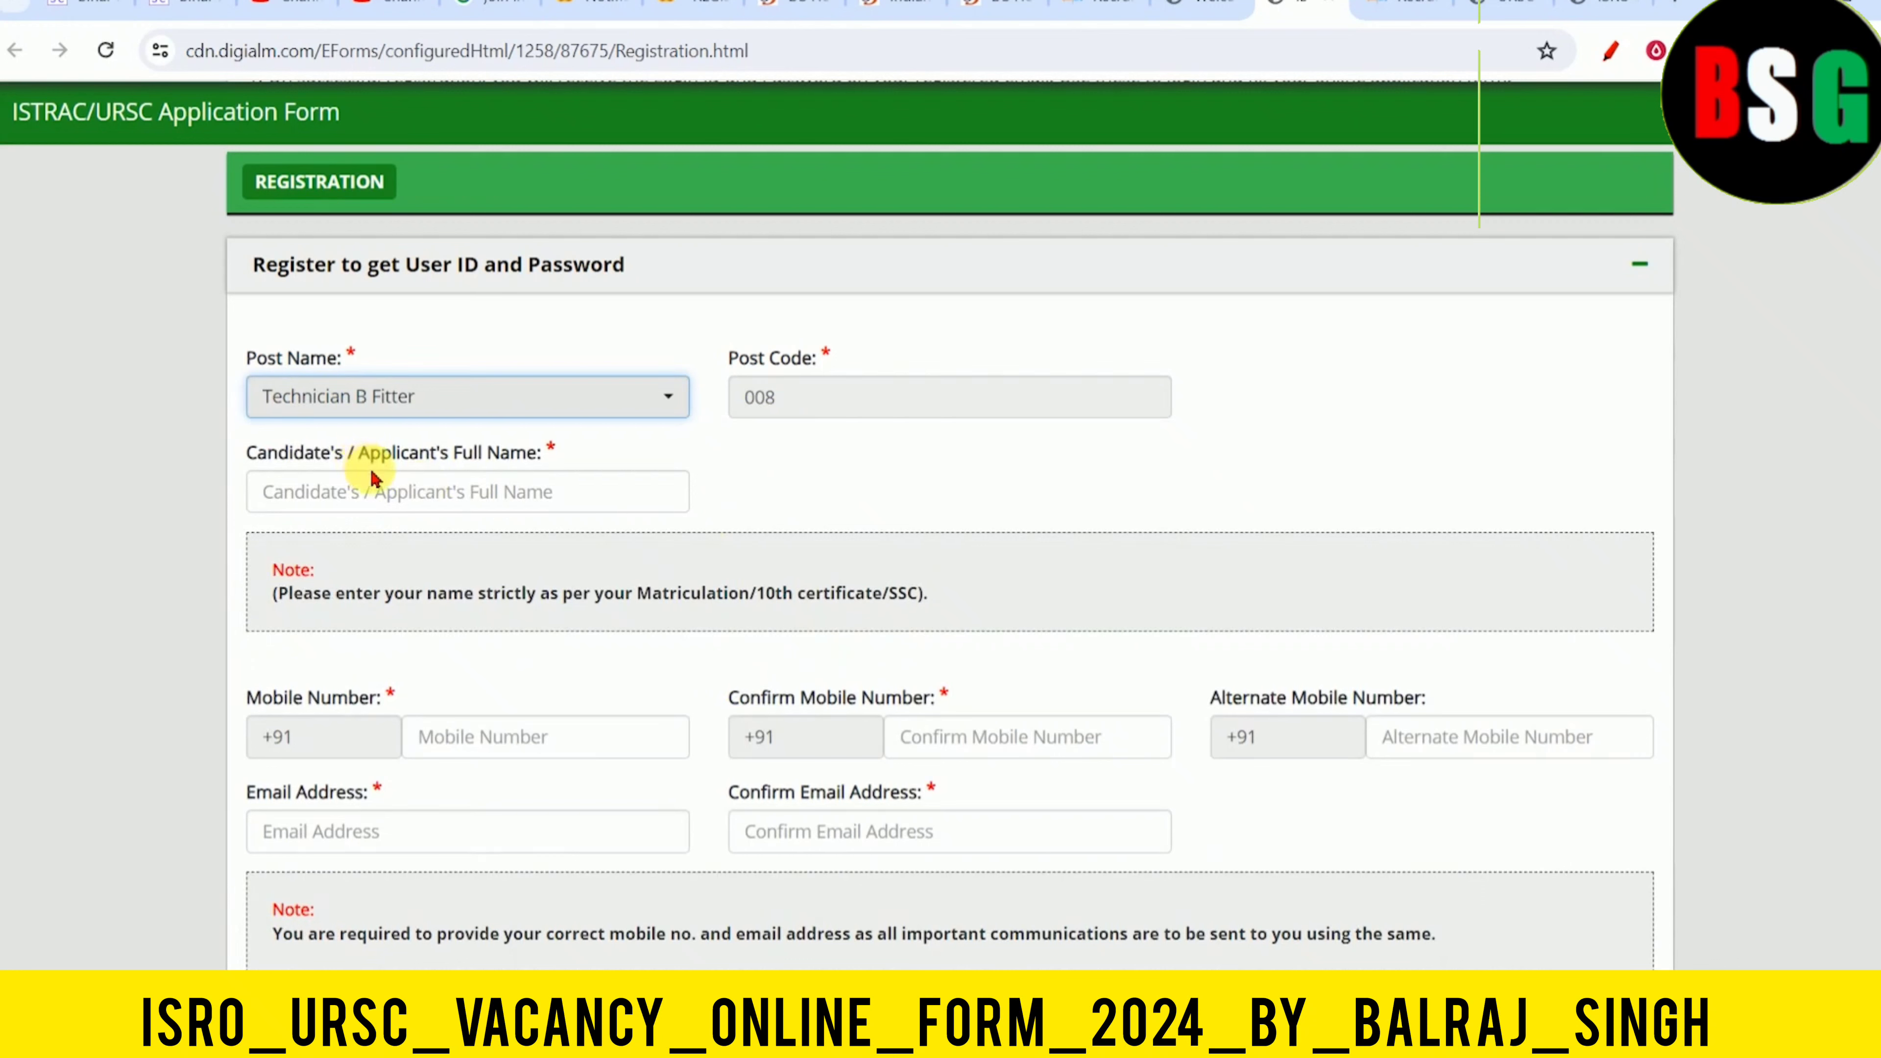
Go through the candidate's full name, mobile number, alternate mobile and email address fields, down to the OTP request and Declaration
{"action": "left_click", "coordinate": [373, 489]}
{"action": "scroll", "coordinate": [378, 489], "scroll_direction": "down", "scroll_amount": 3}
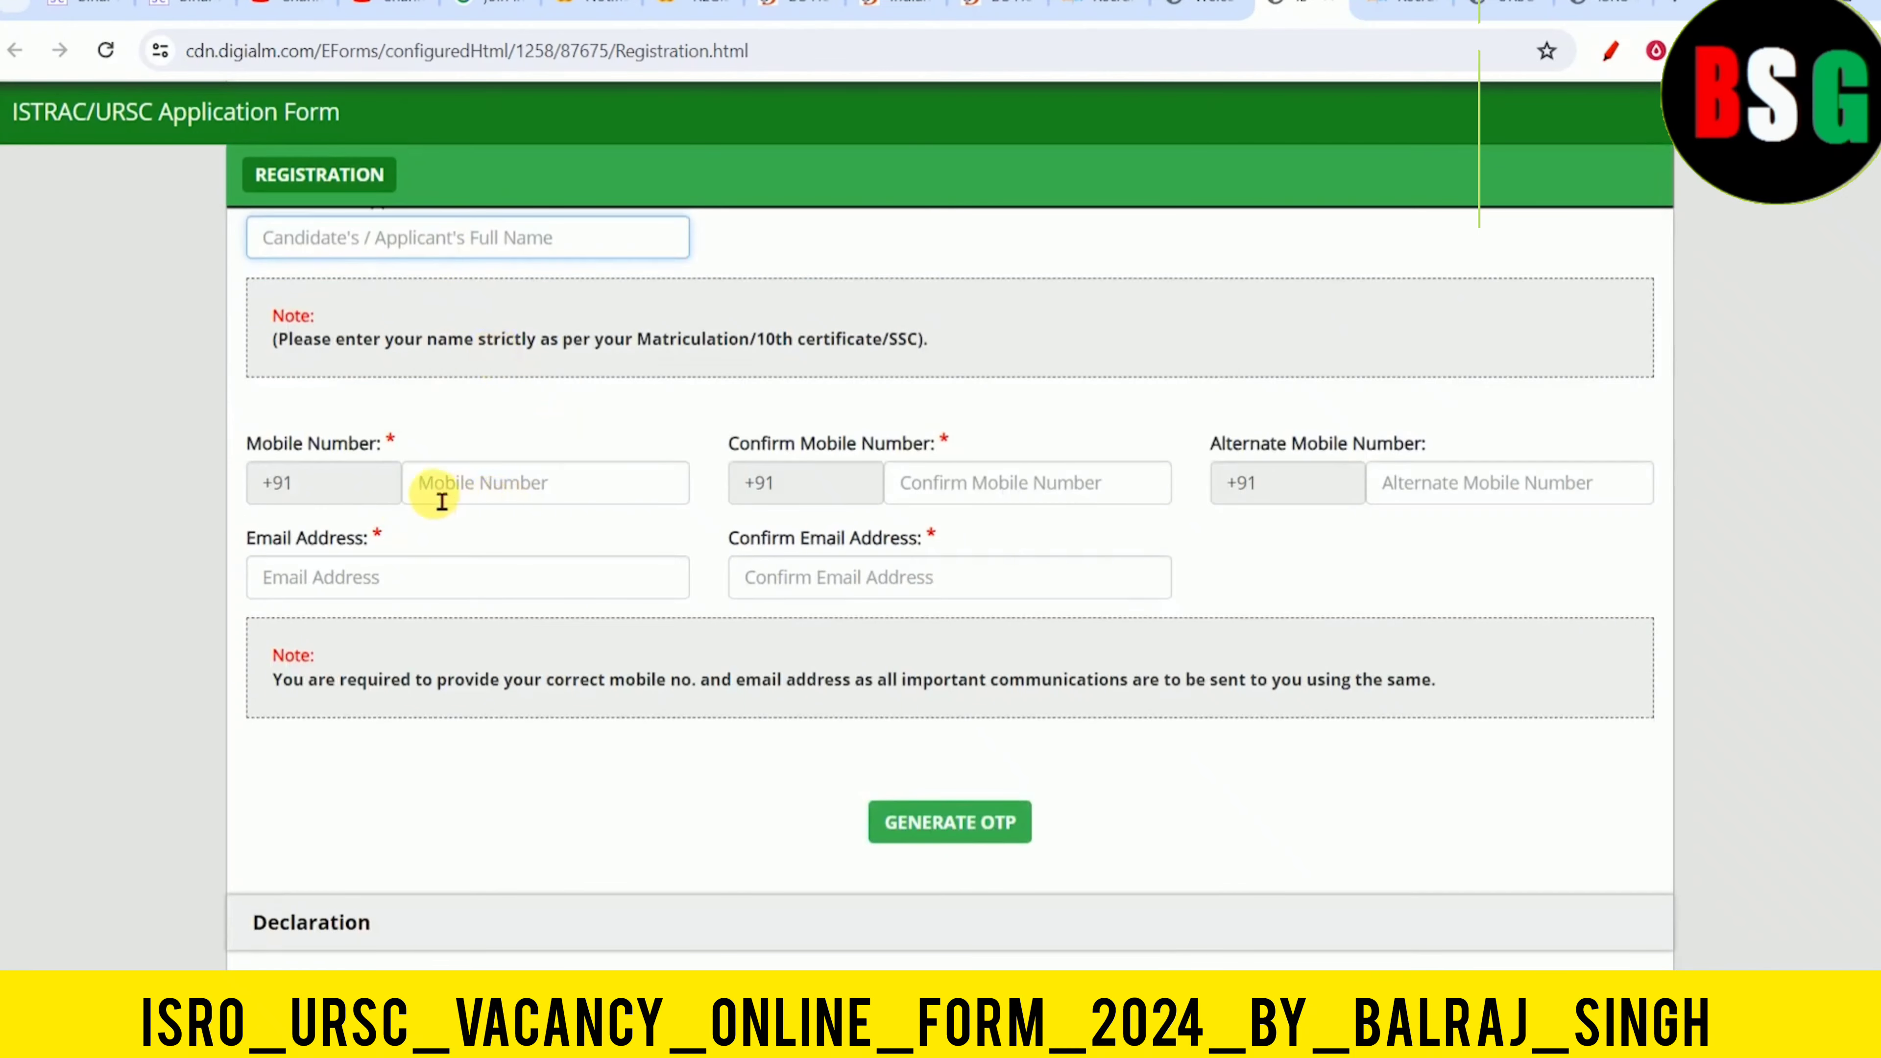
{"action": "left_click", "coordinate": [474, 489]}
{"action": "left_click", "coordinate": [982, 489]}
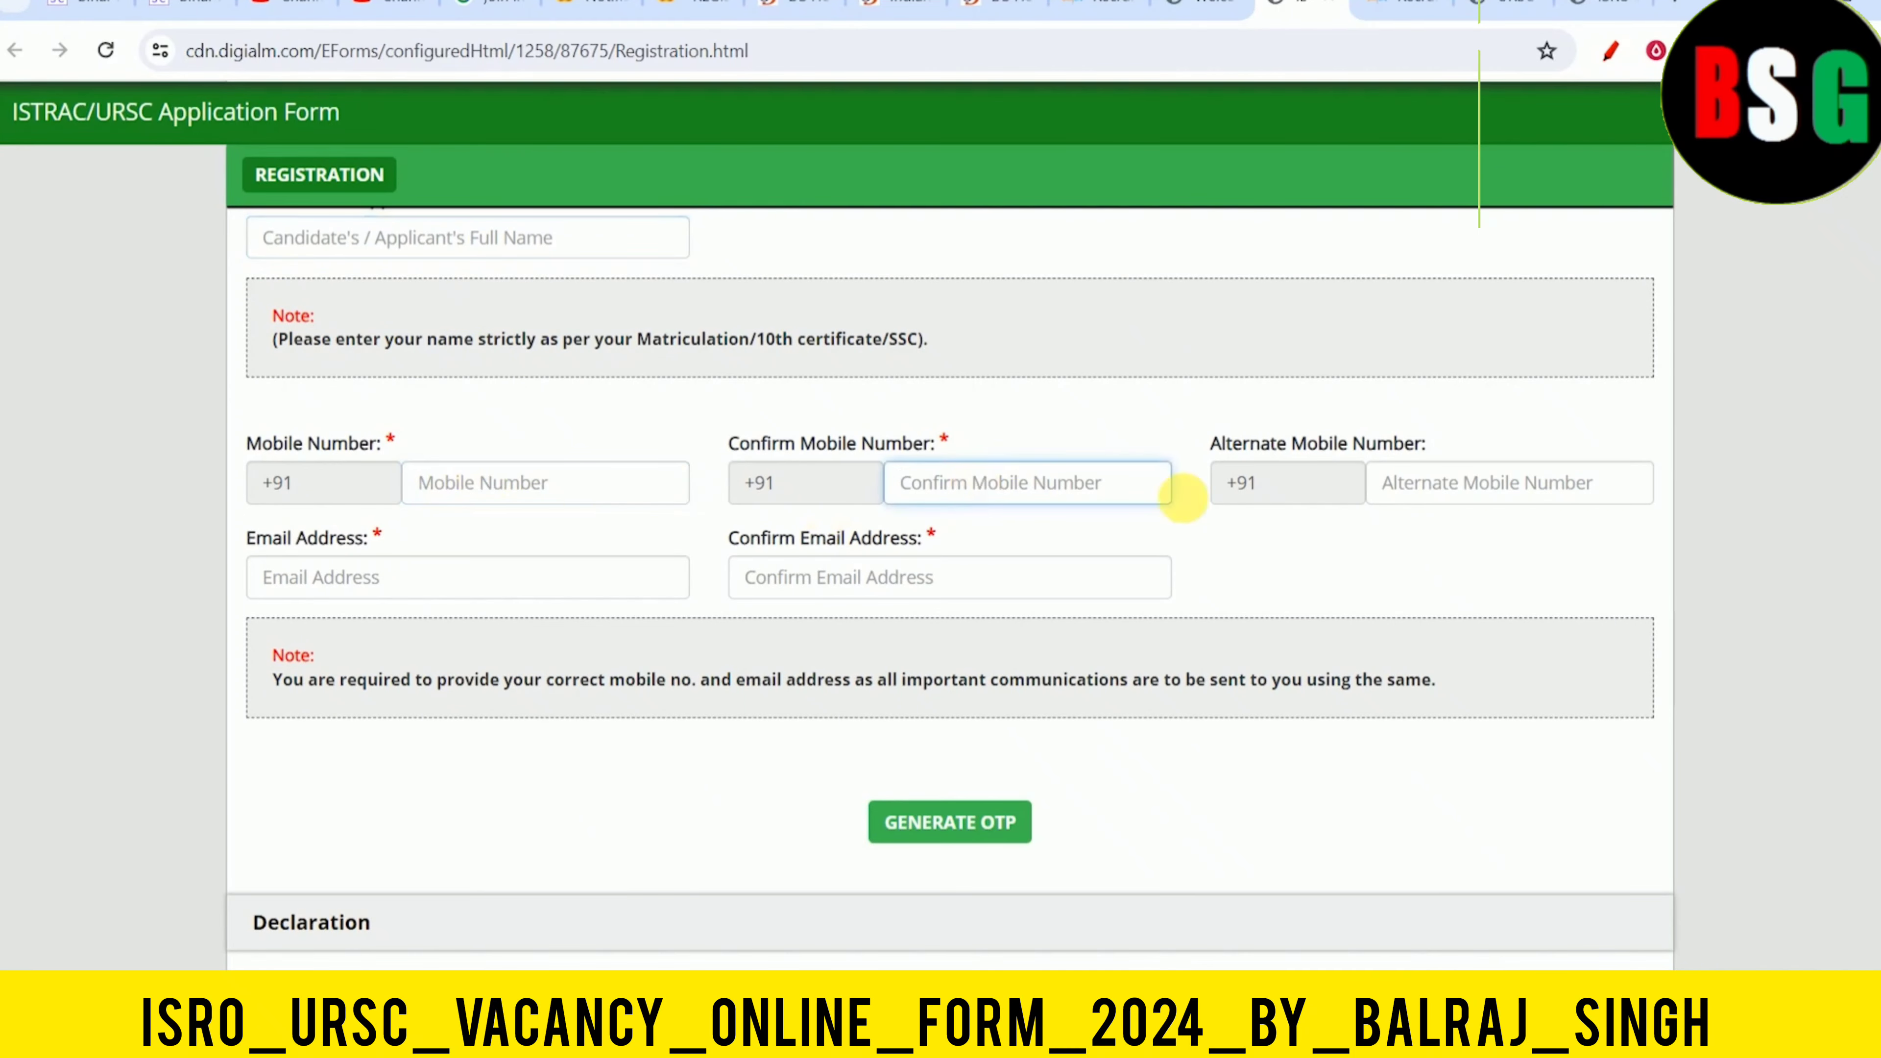
{"action": "left_click", "coordinate": [1392, 443]}
{"action": "left_click", "coordinate": [1407, 481]}
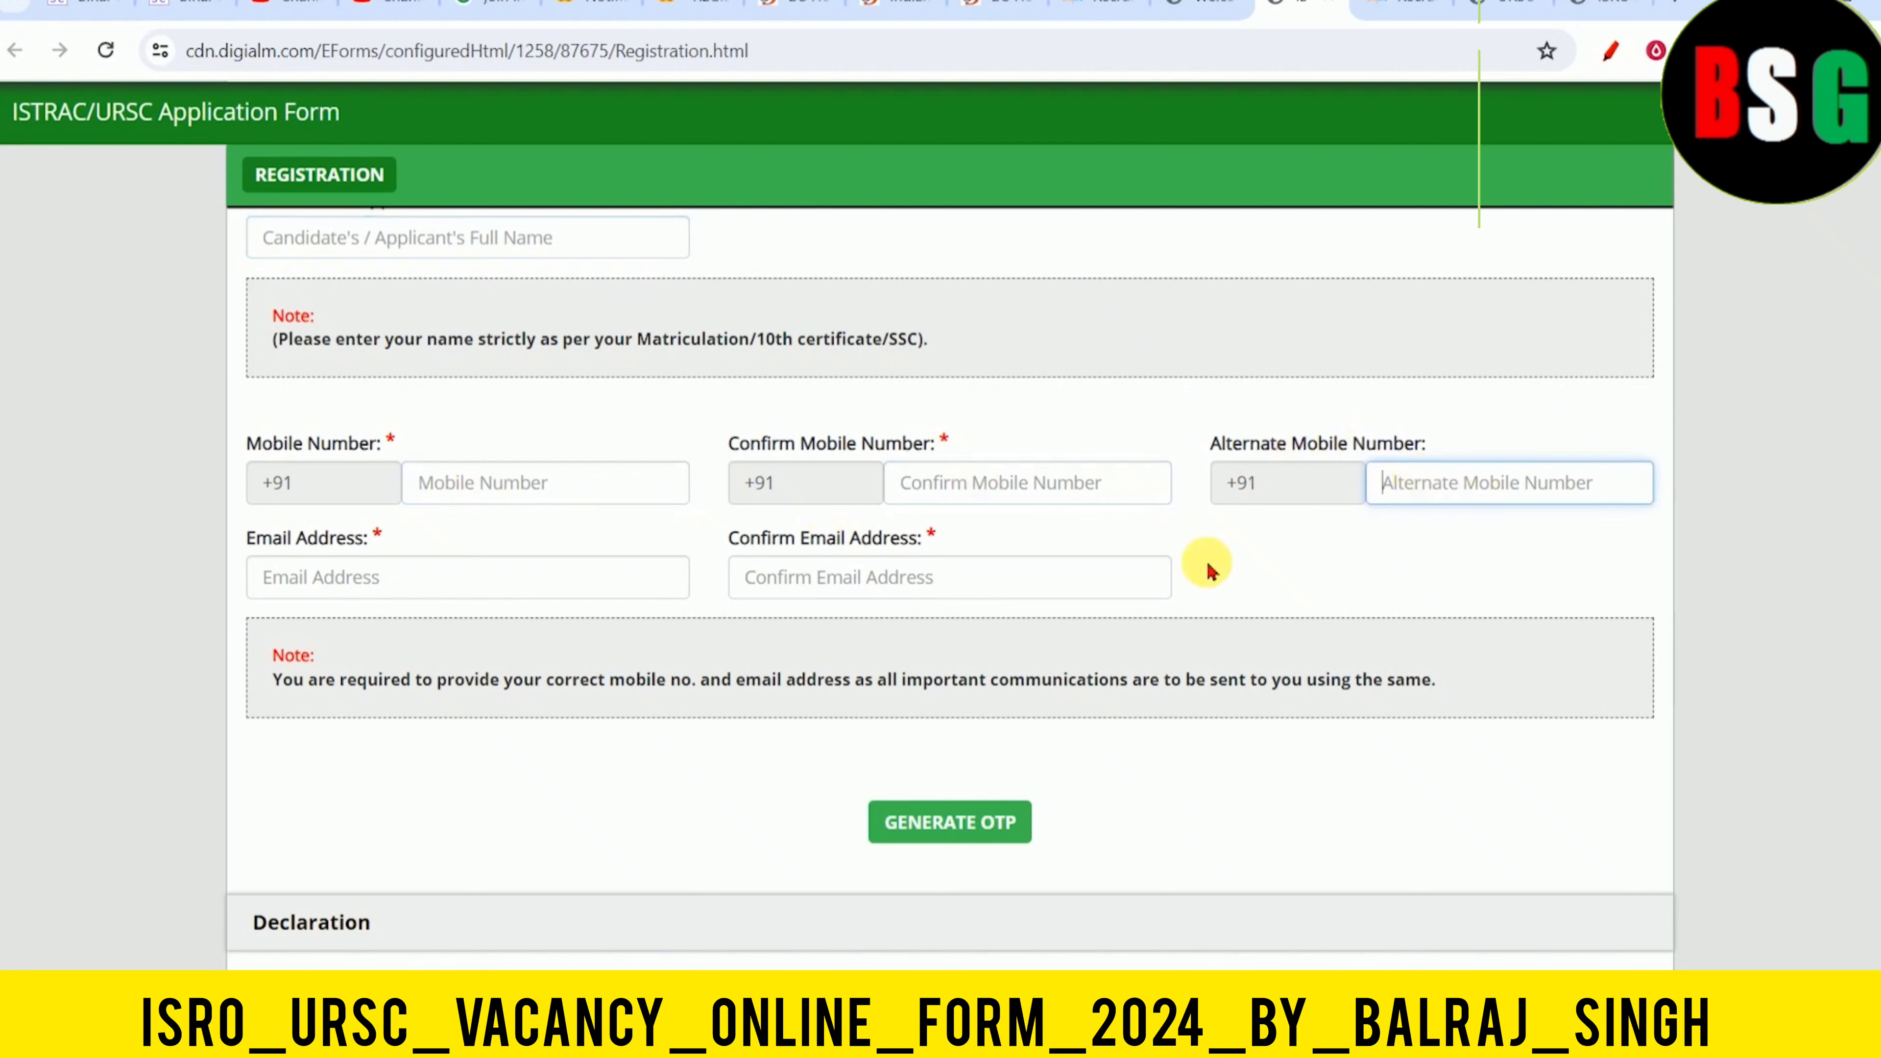
{"action": "left_click", "coordinate": [427, 593]}
{"action": "left_click", "coordinate": [844, 593]}
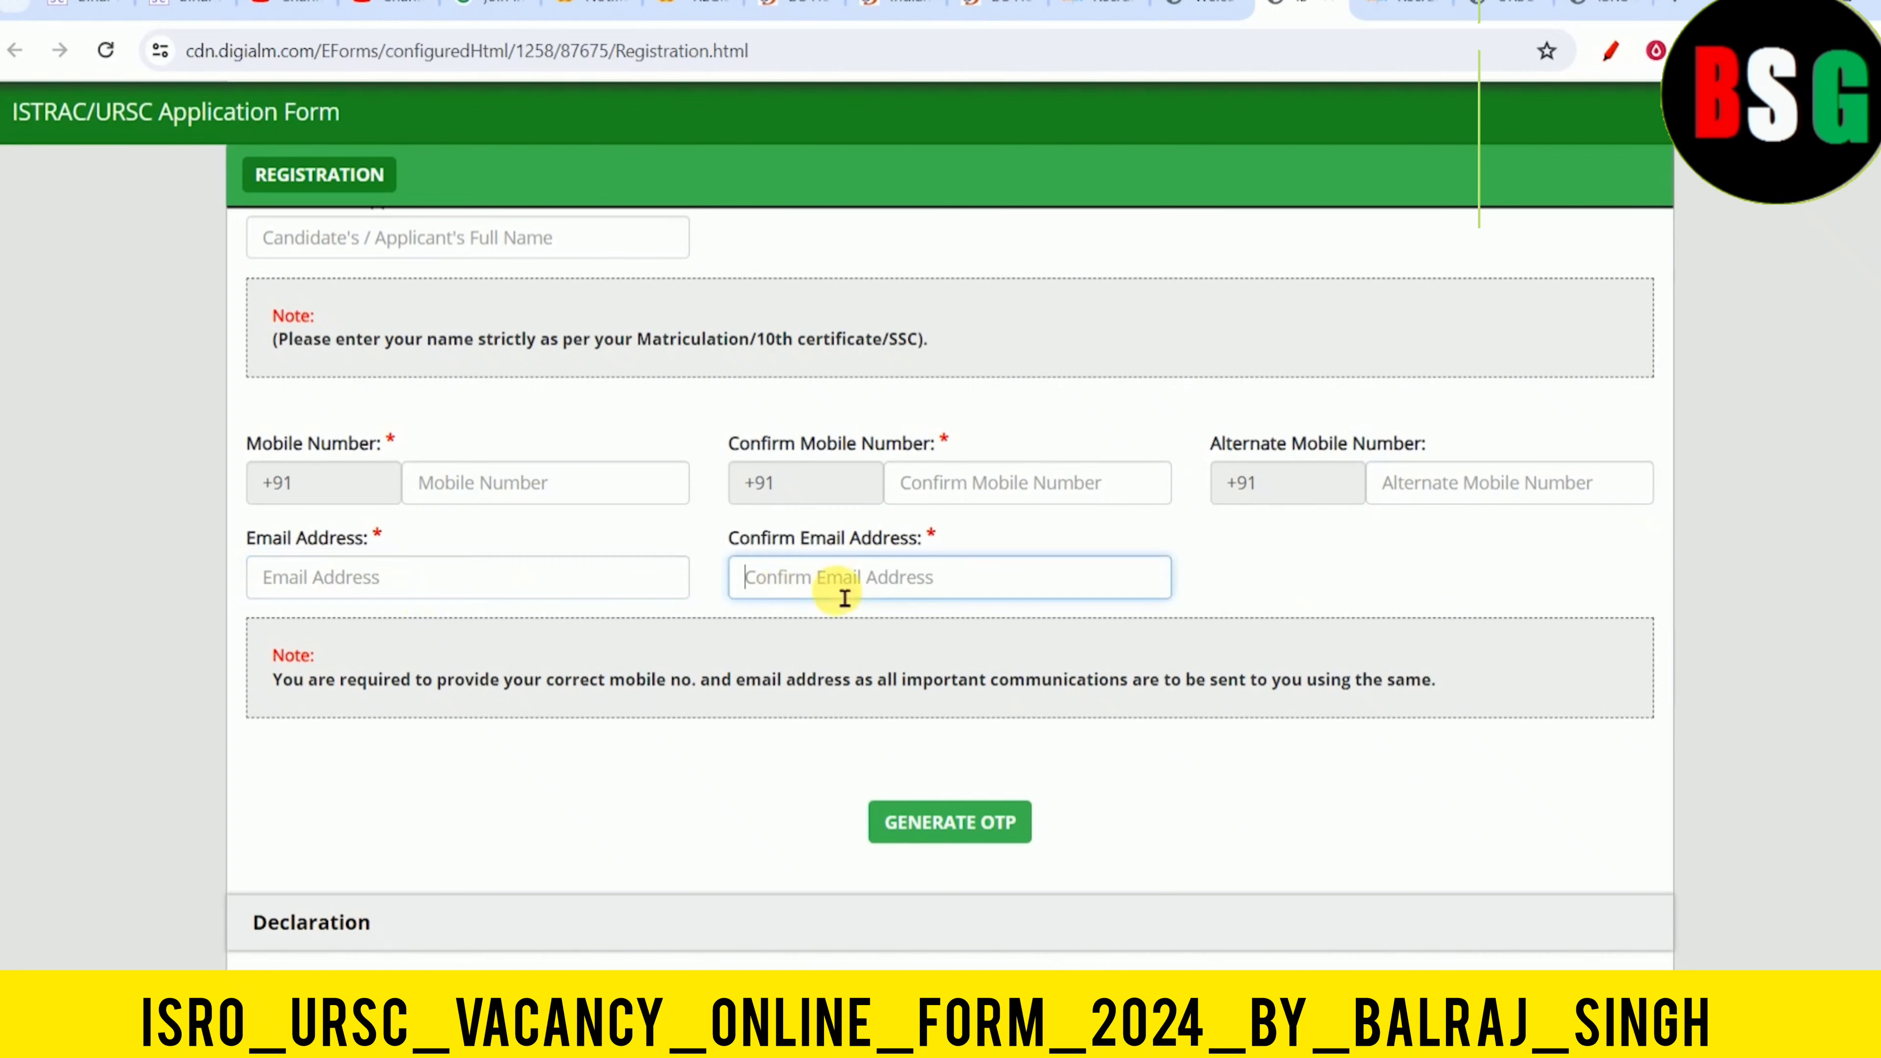
{"action": "scroll", "coordinate": [889, 600], "scroll_direction": "down", "scroll_amount": 3}
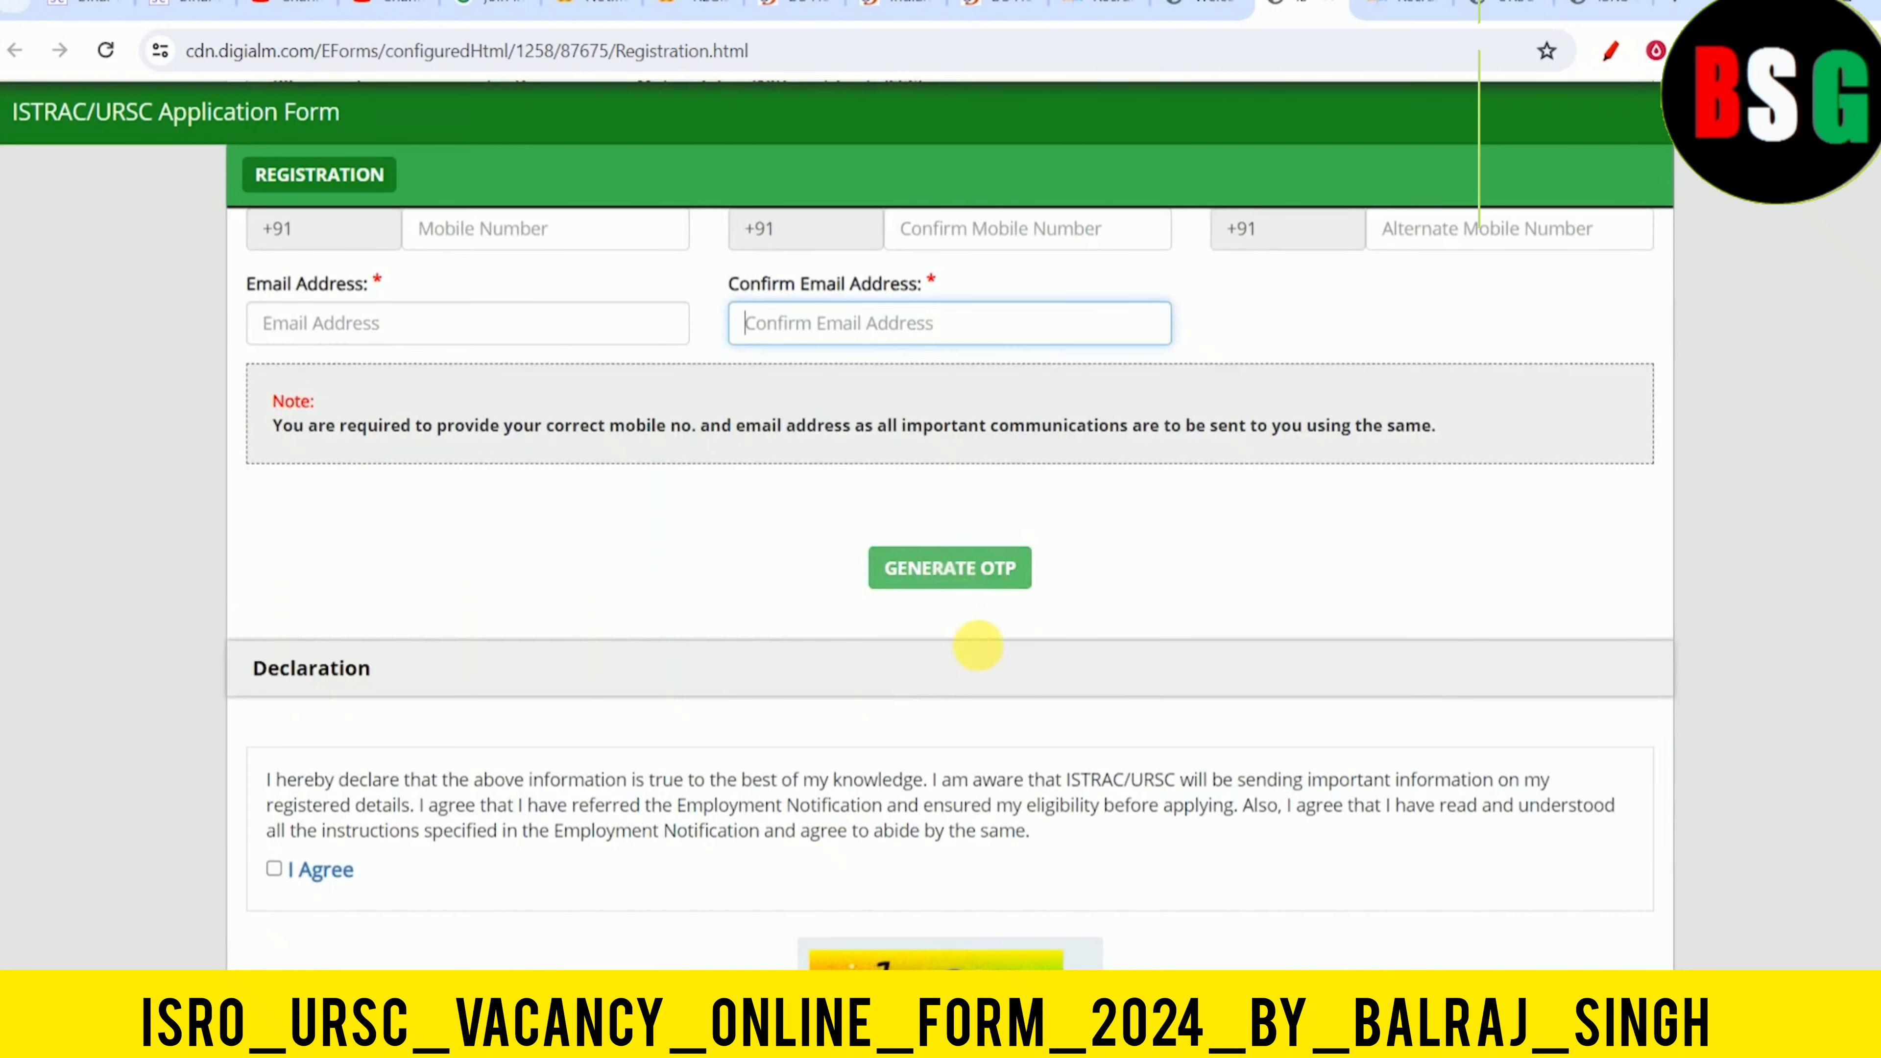
{"action": "scroll", "coordinate": [977, 644], "scroll_direction": "down", "scroll_amount": 3}
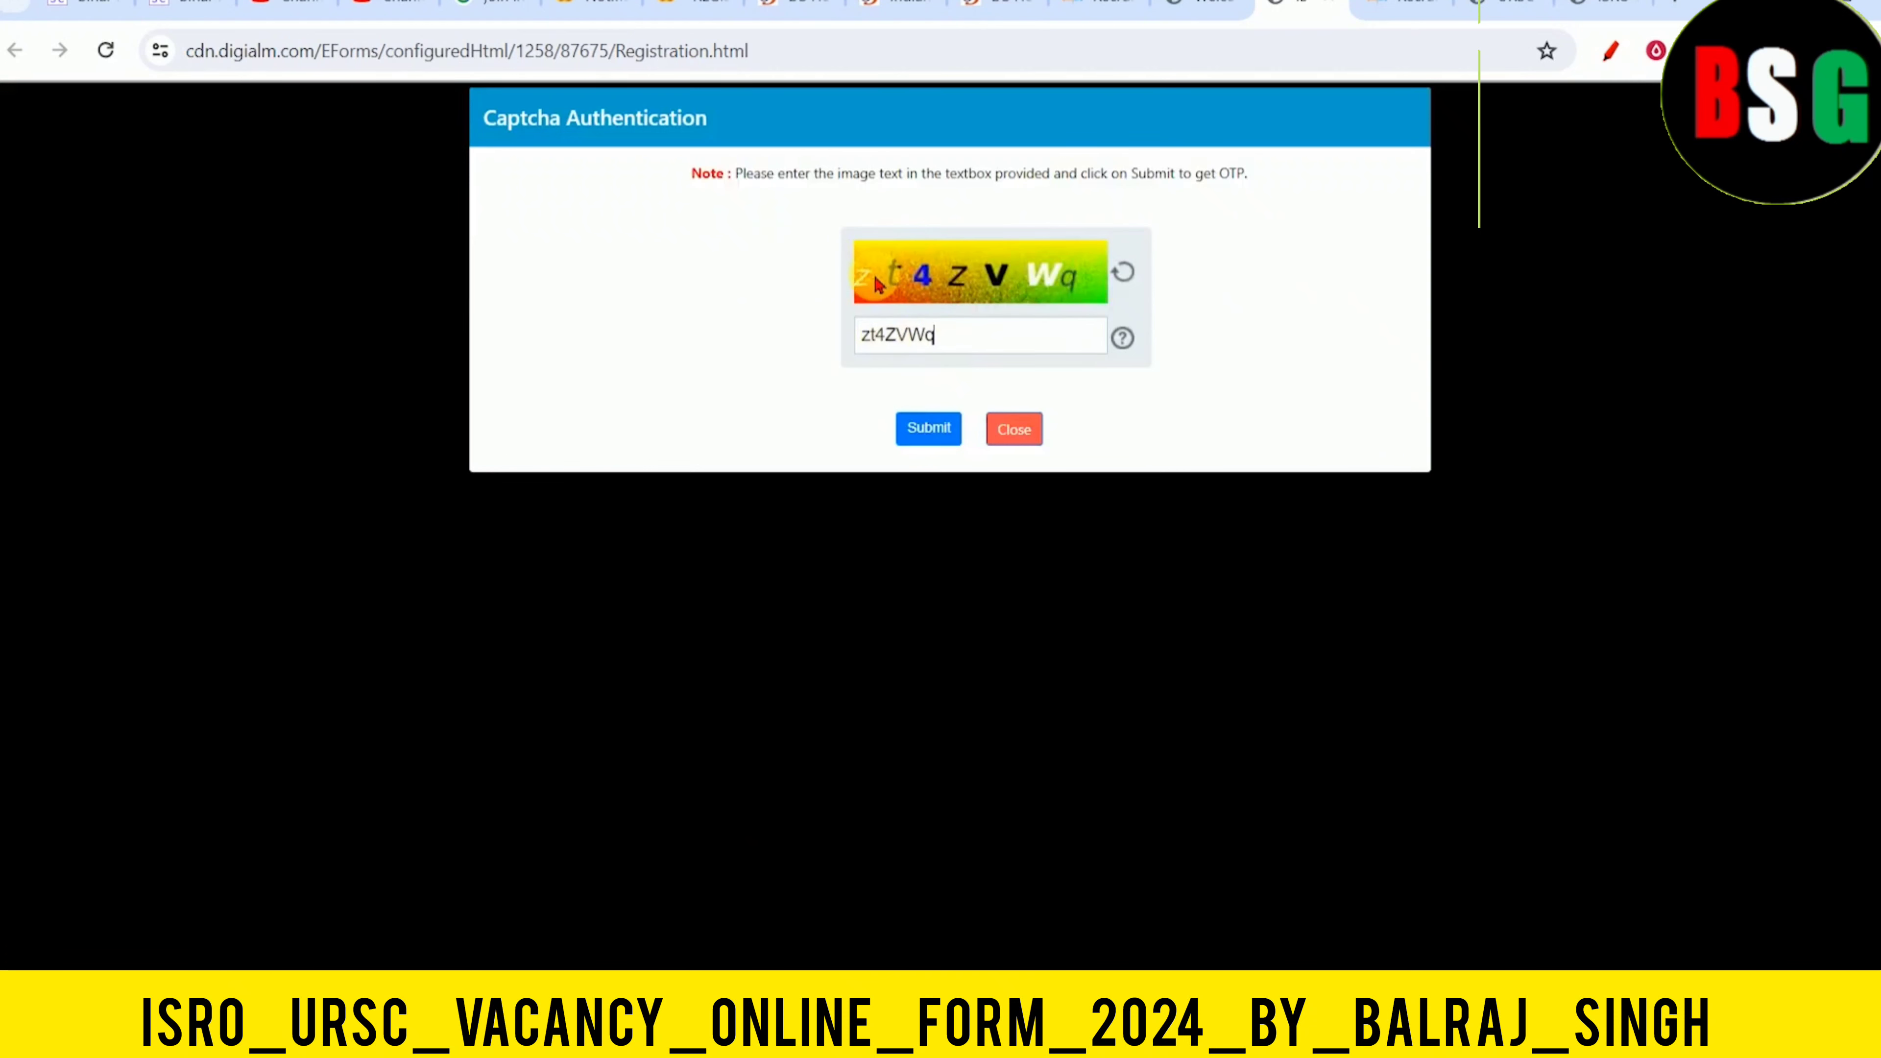
Submit the entered image text in Captcha Authentication to request the OTP, and dismiss the OTP notice
{"action": "left_click", "coordinate": [632, 135]}
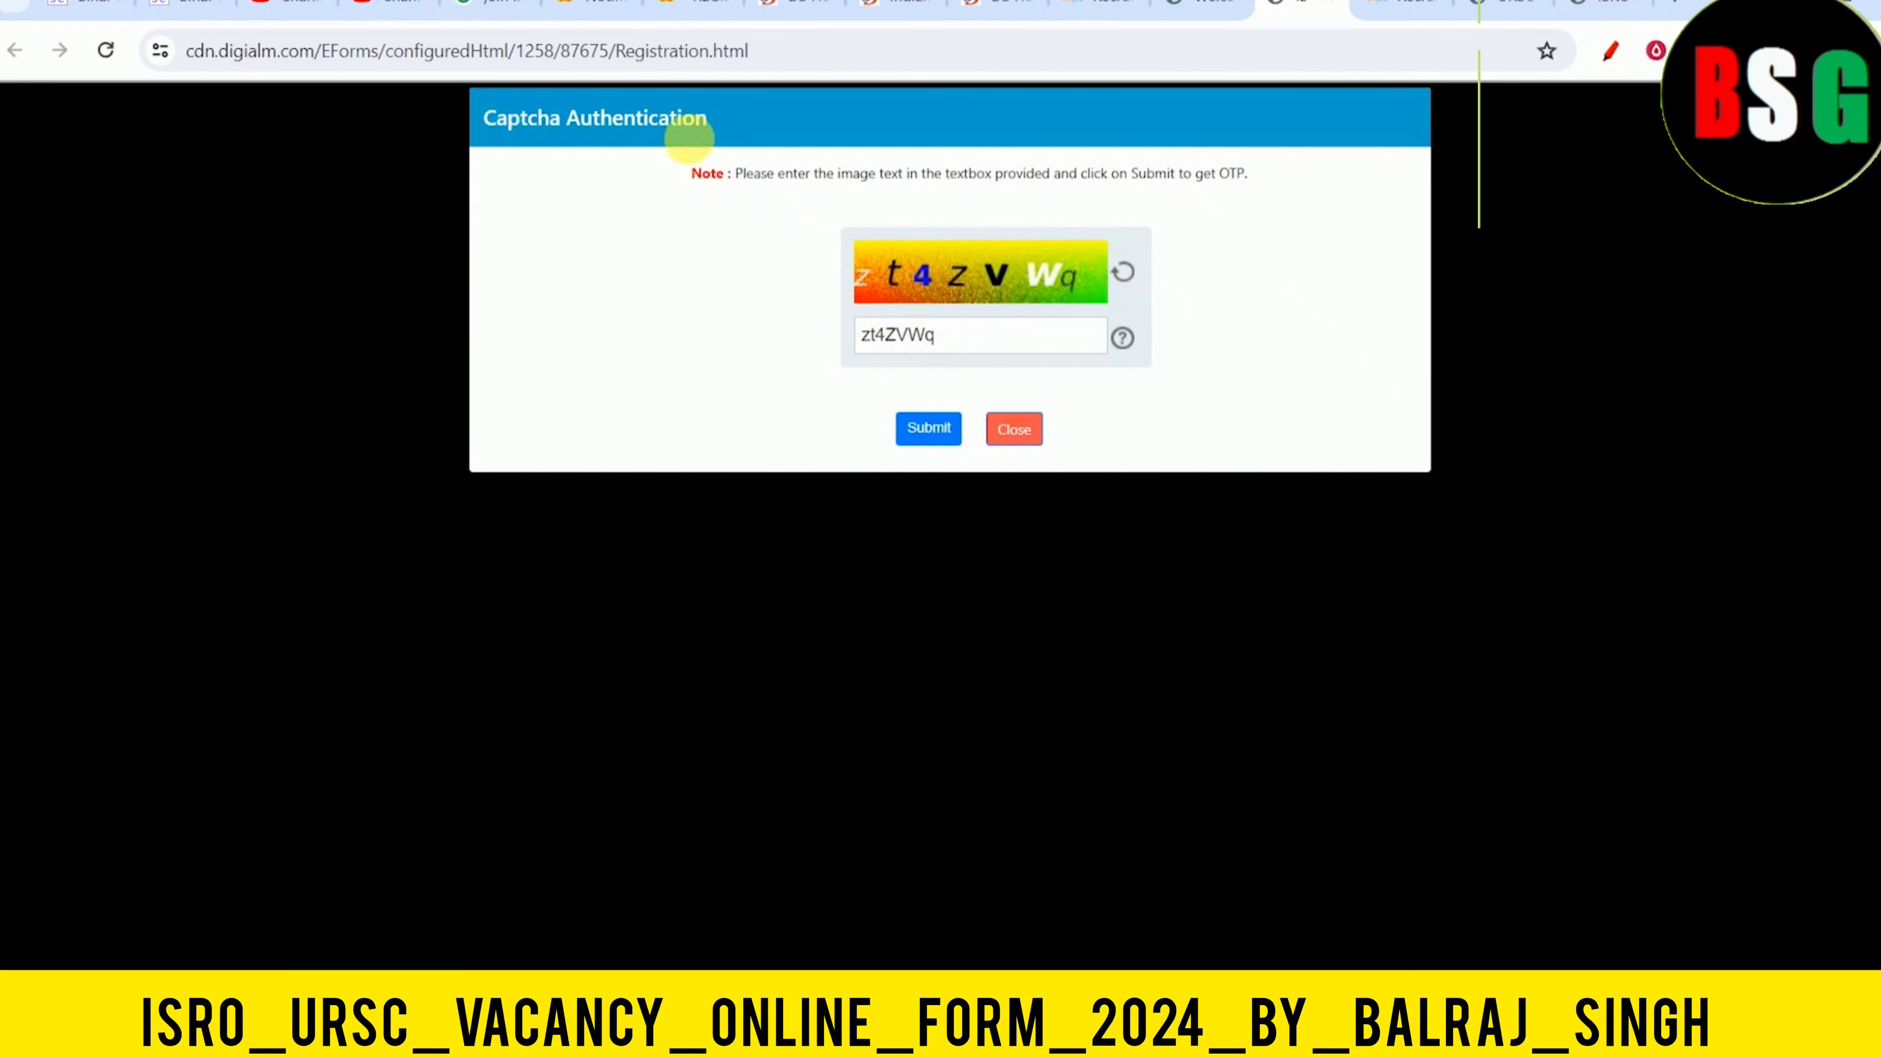
{"action": "left_click", "coordinate": [927, 427]}
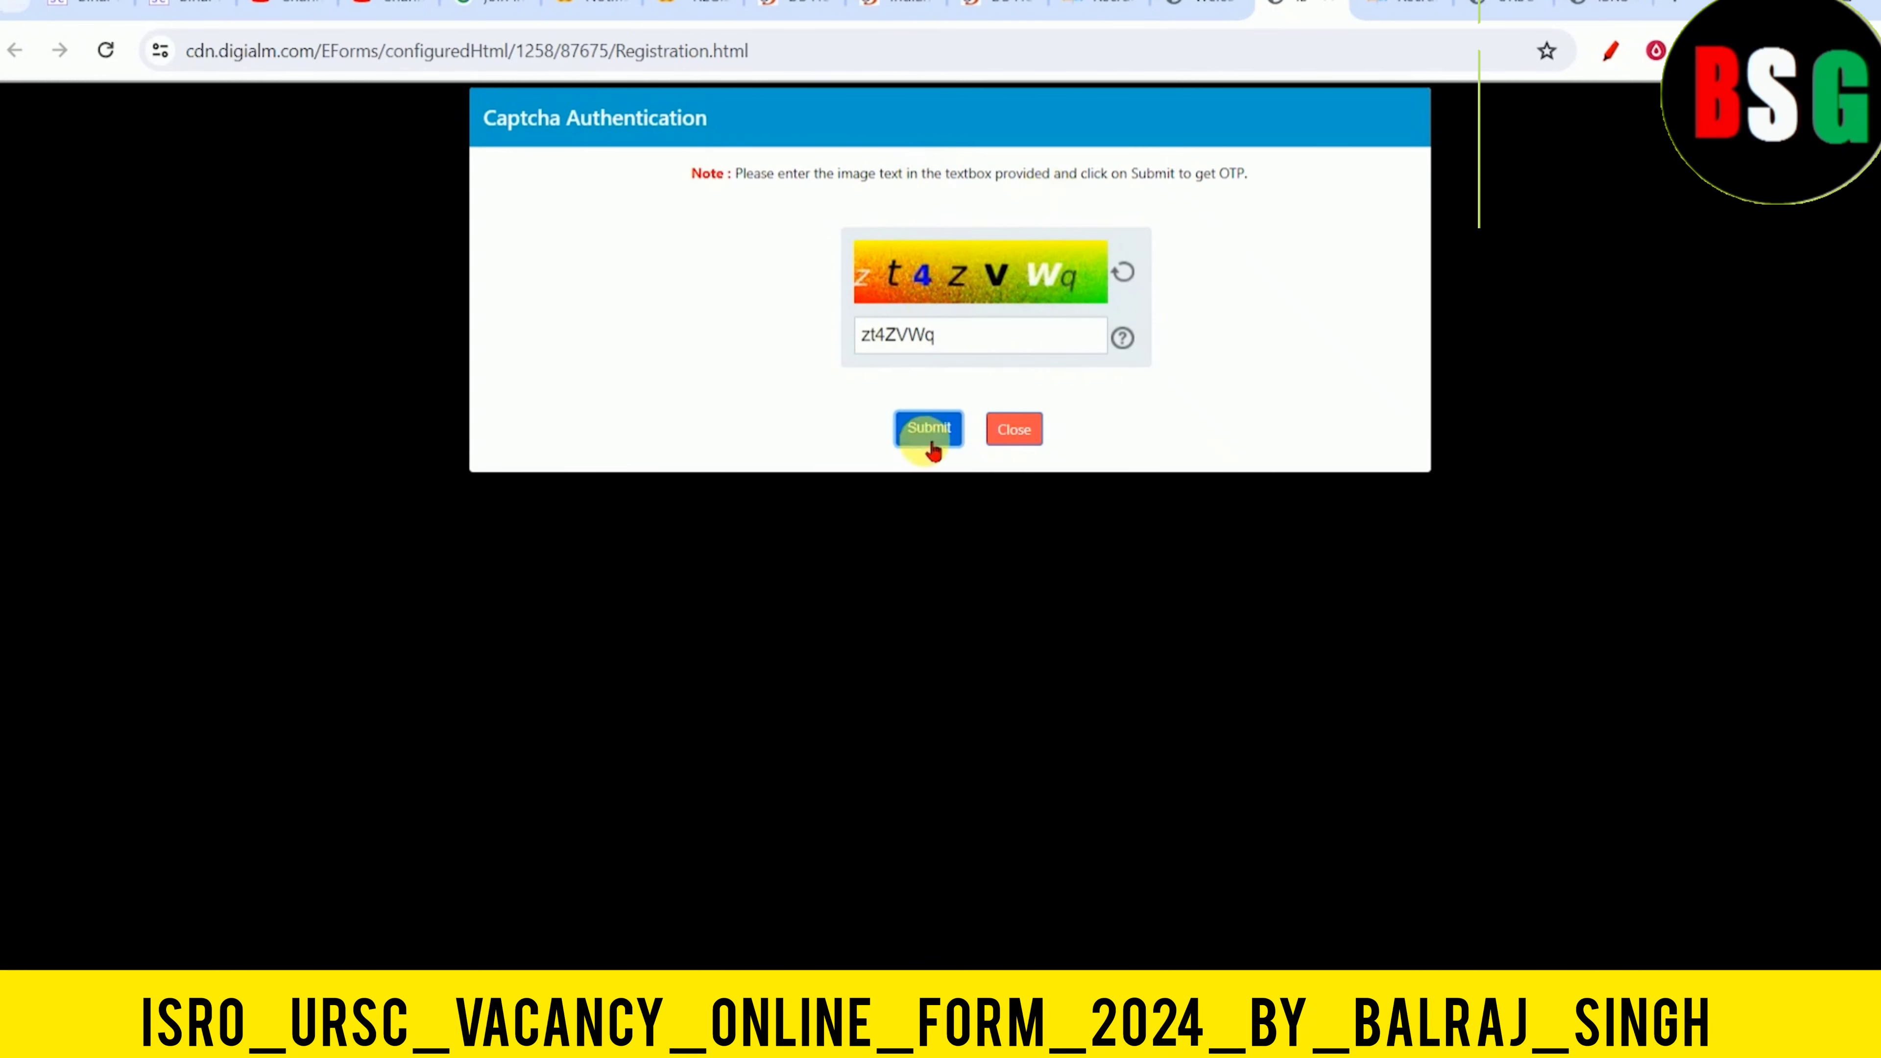
{"action": "left_click_drag", "start_coordinate": [994, 173], "coordinate": [1201, 188]}
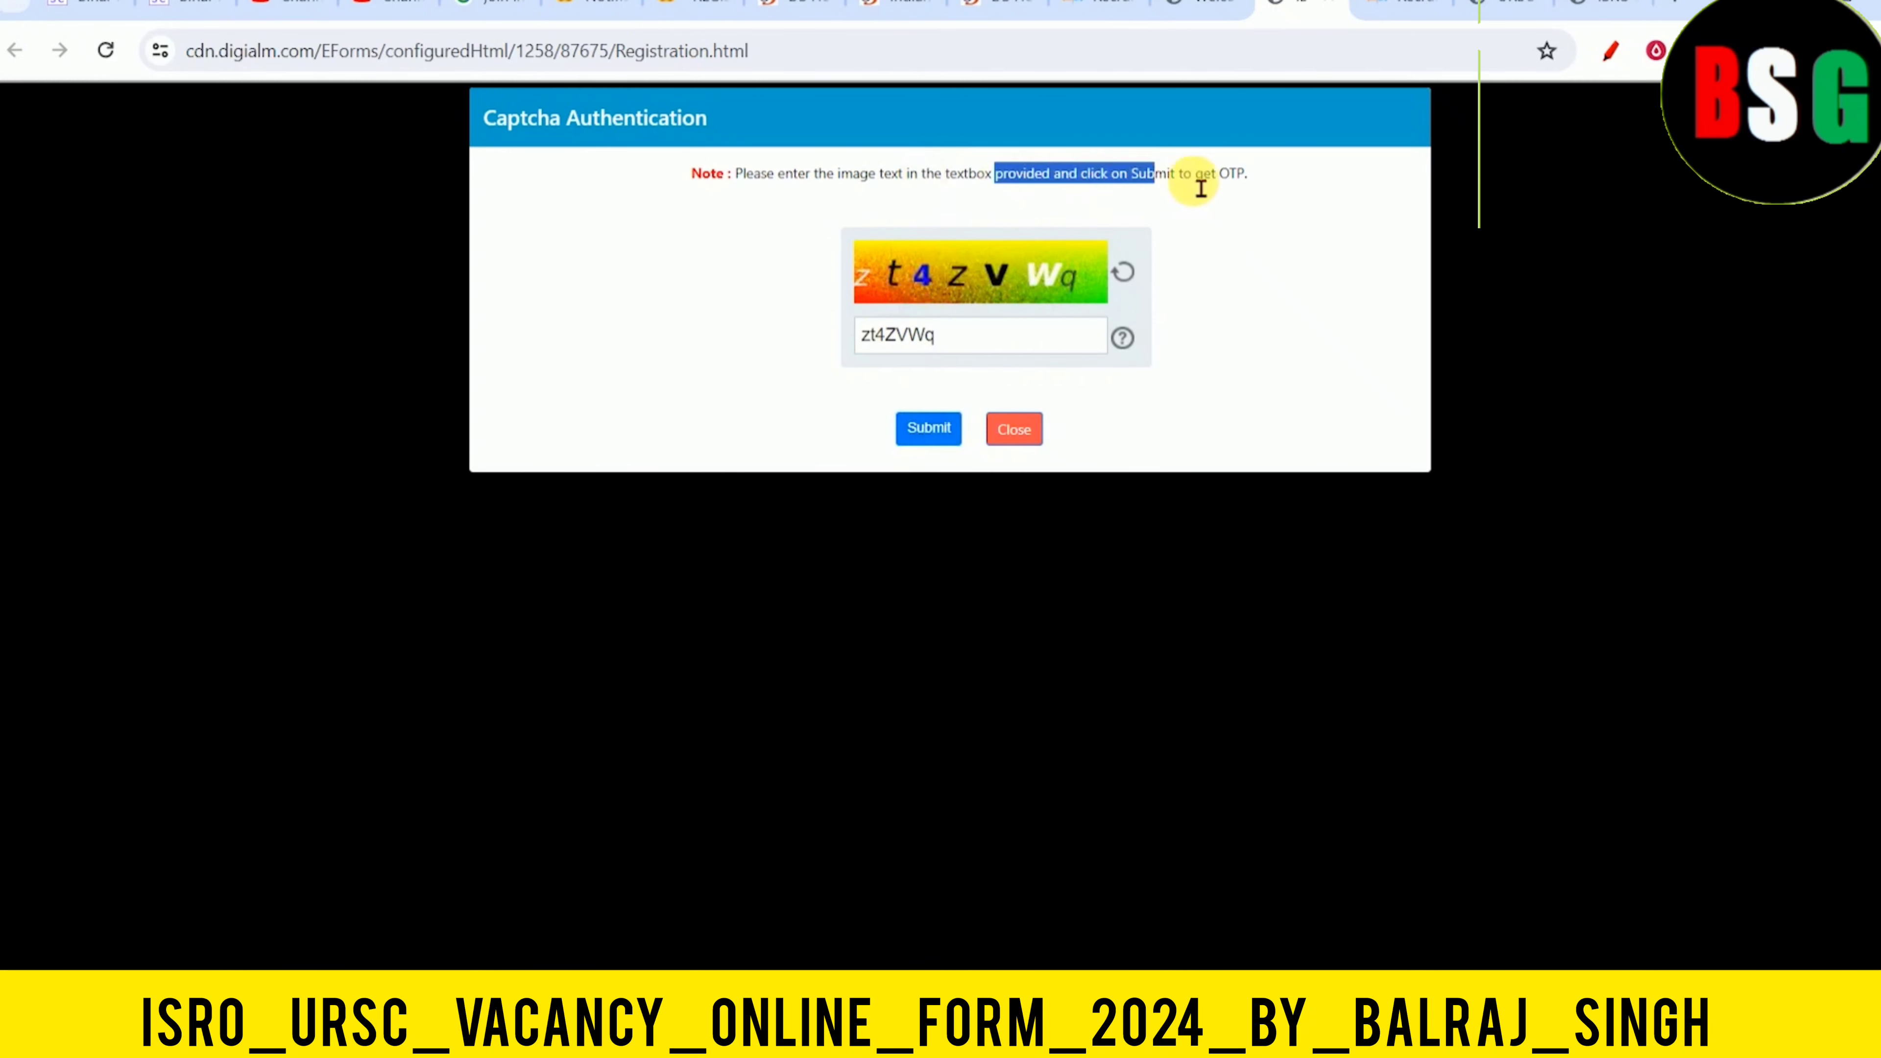
{"action": "left_click", "coordinate": [927, 430]}
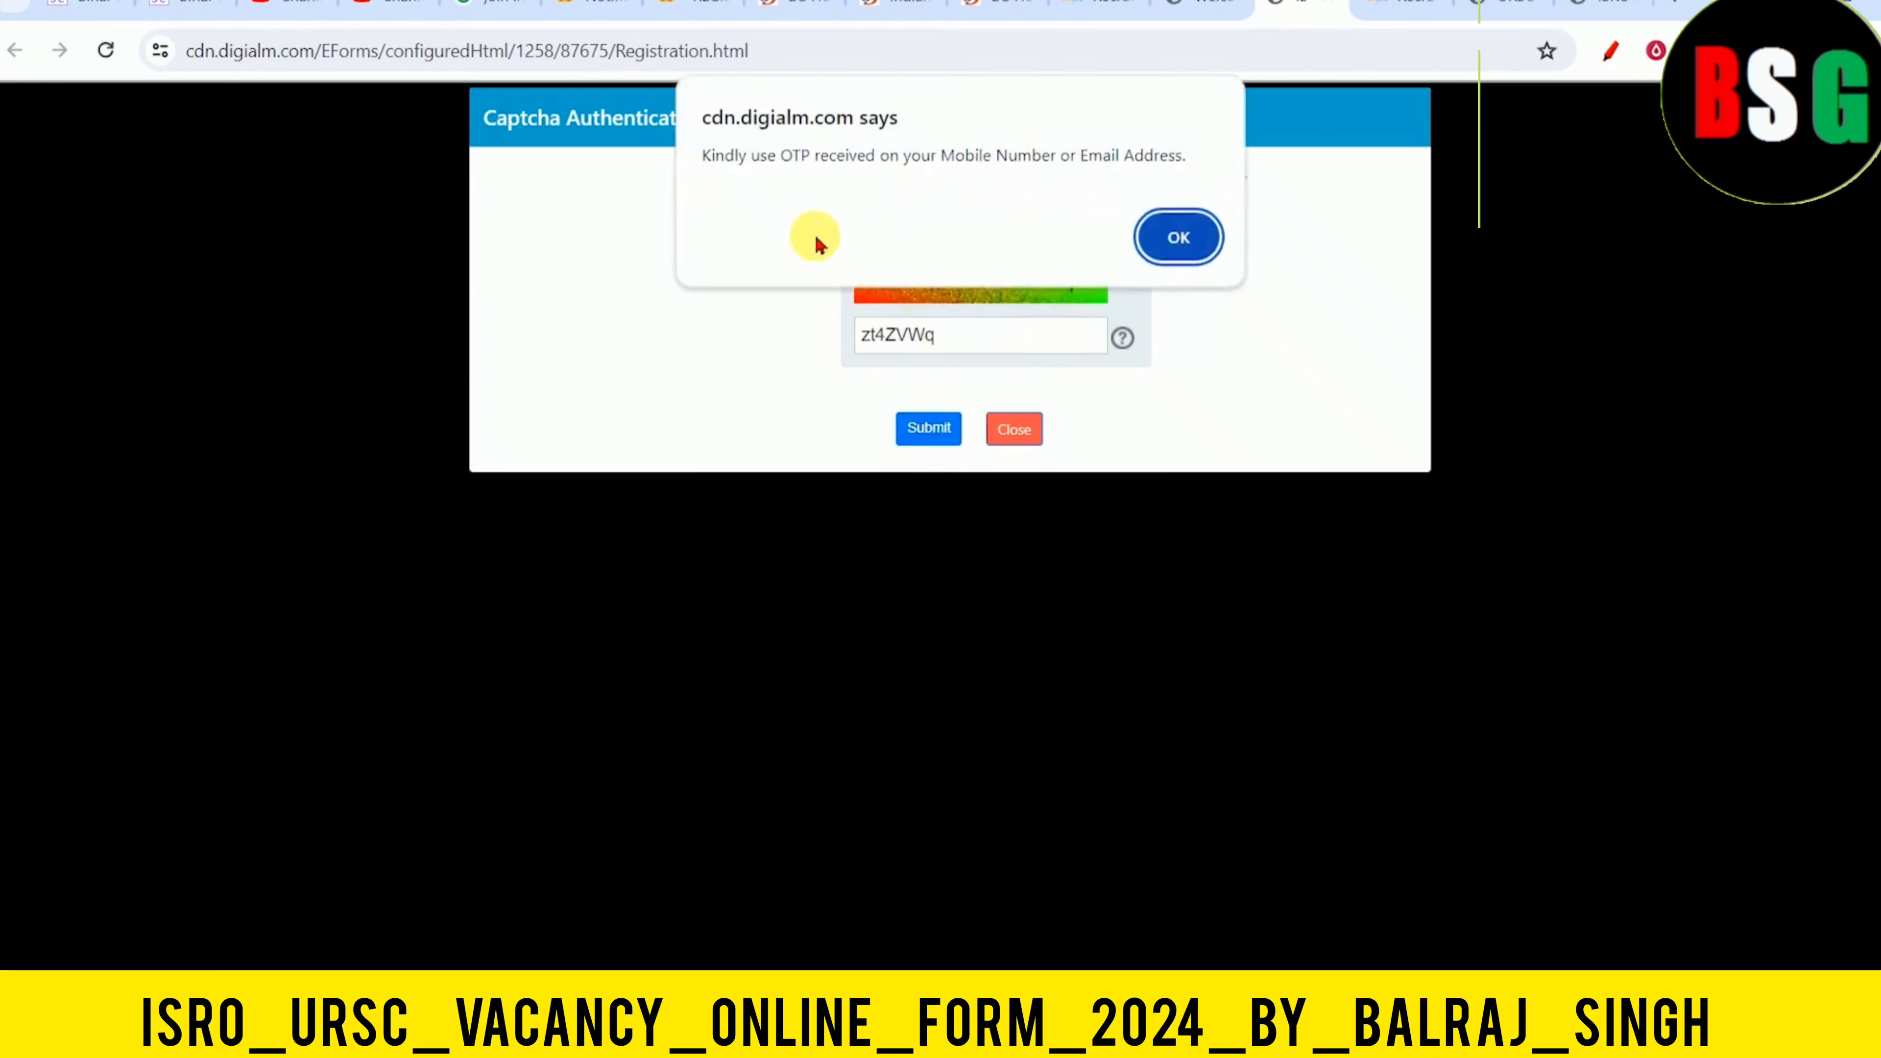
{"action": "left_click", "coordinate": [1177, 237]}
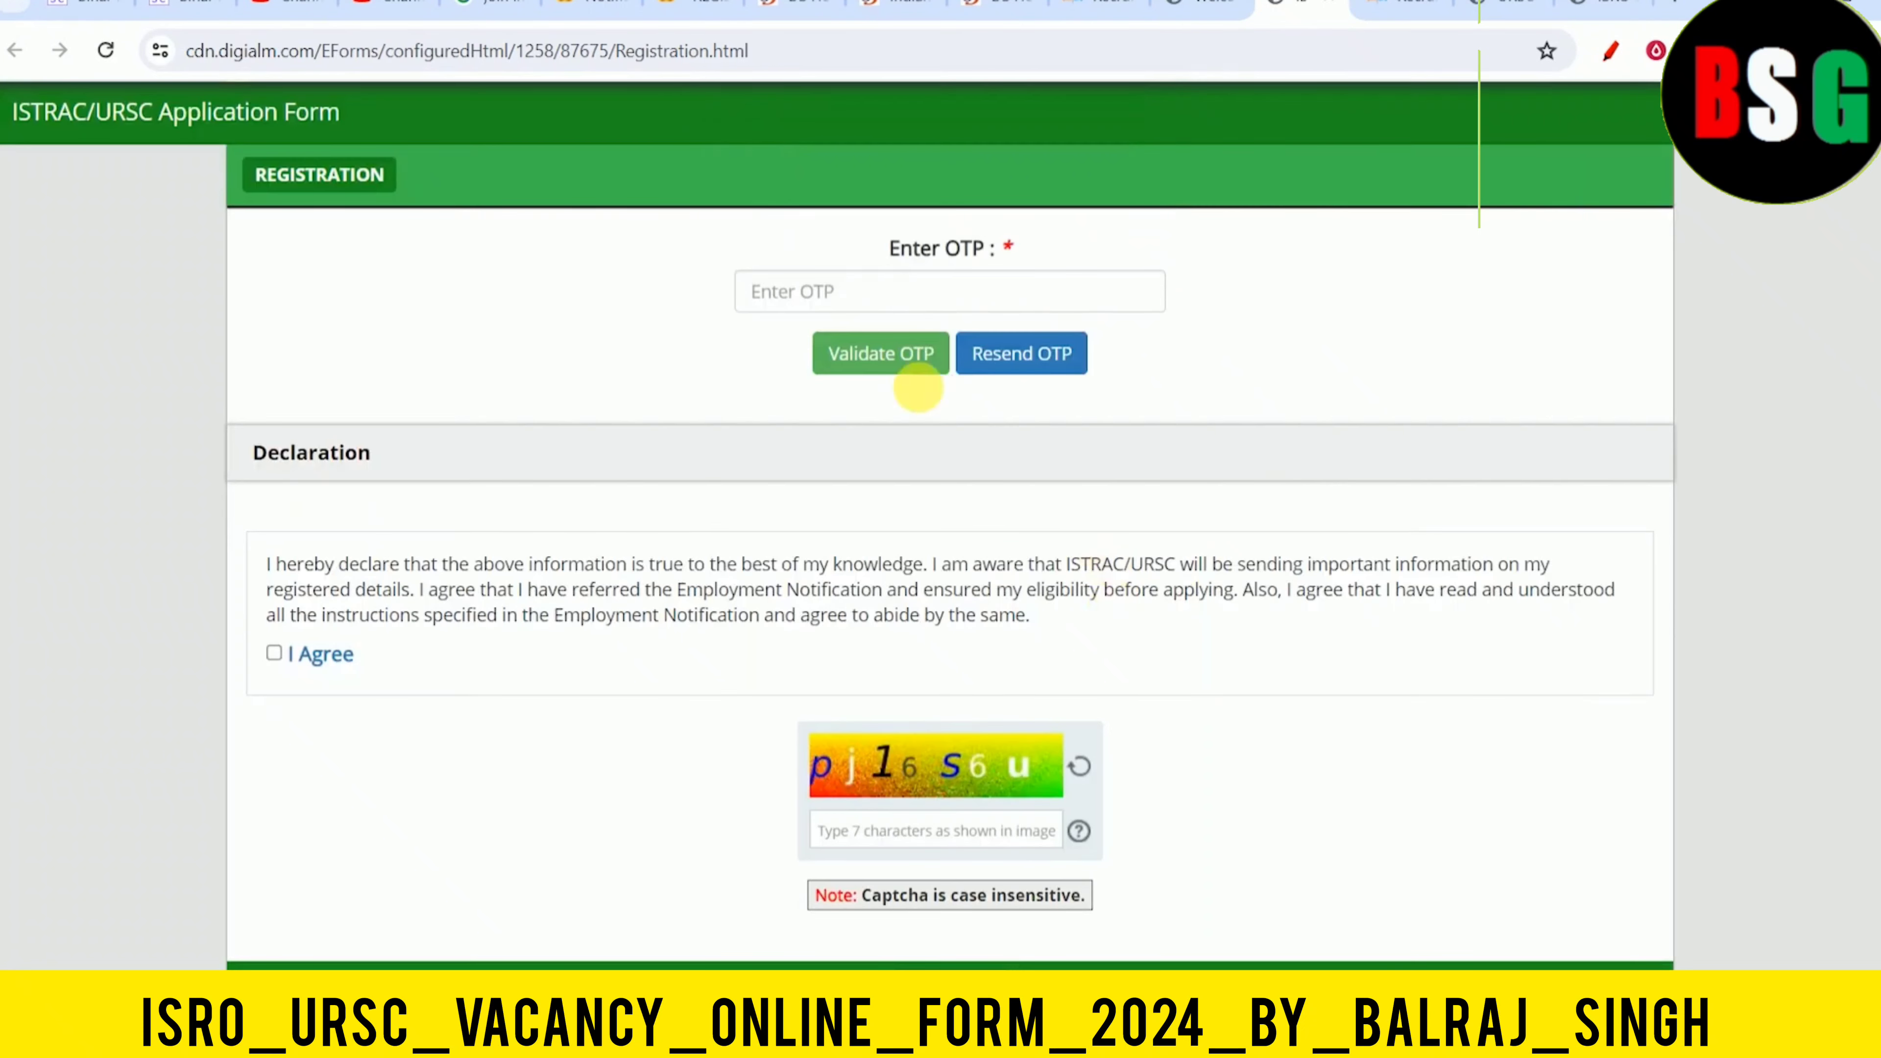
Activate the OTP entry field and agree to the registration form's Declaration
{"action": "left_click", "coordinate": [826, 300]}
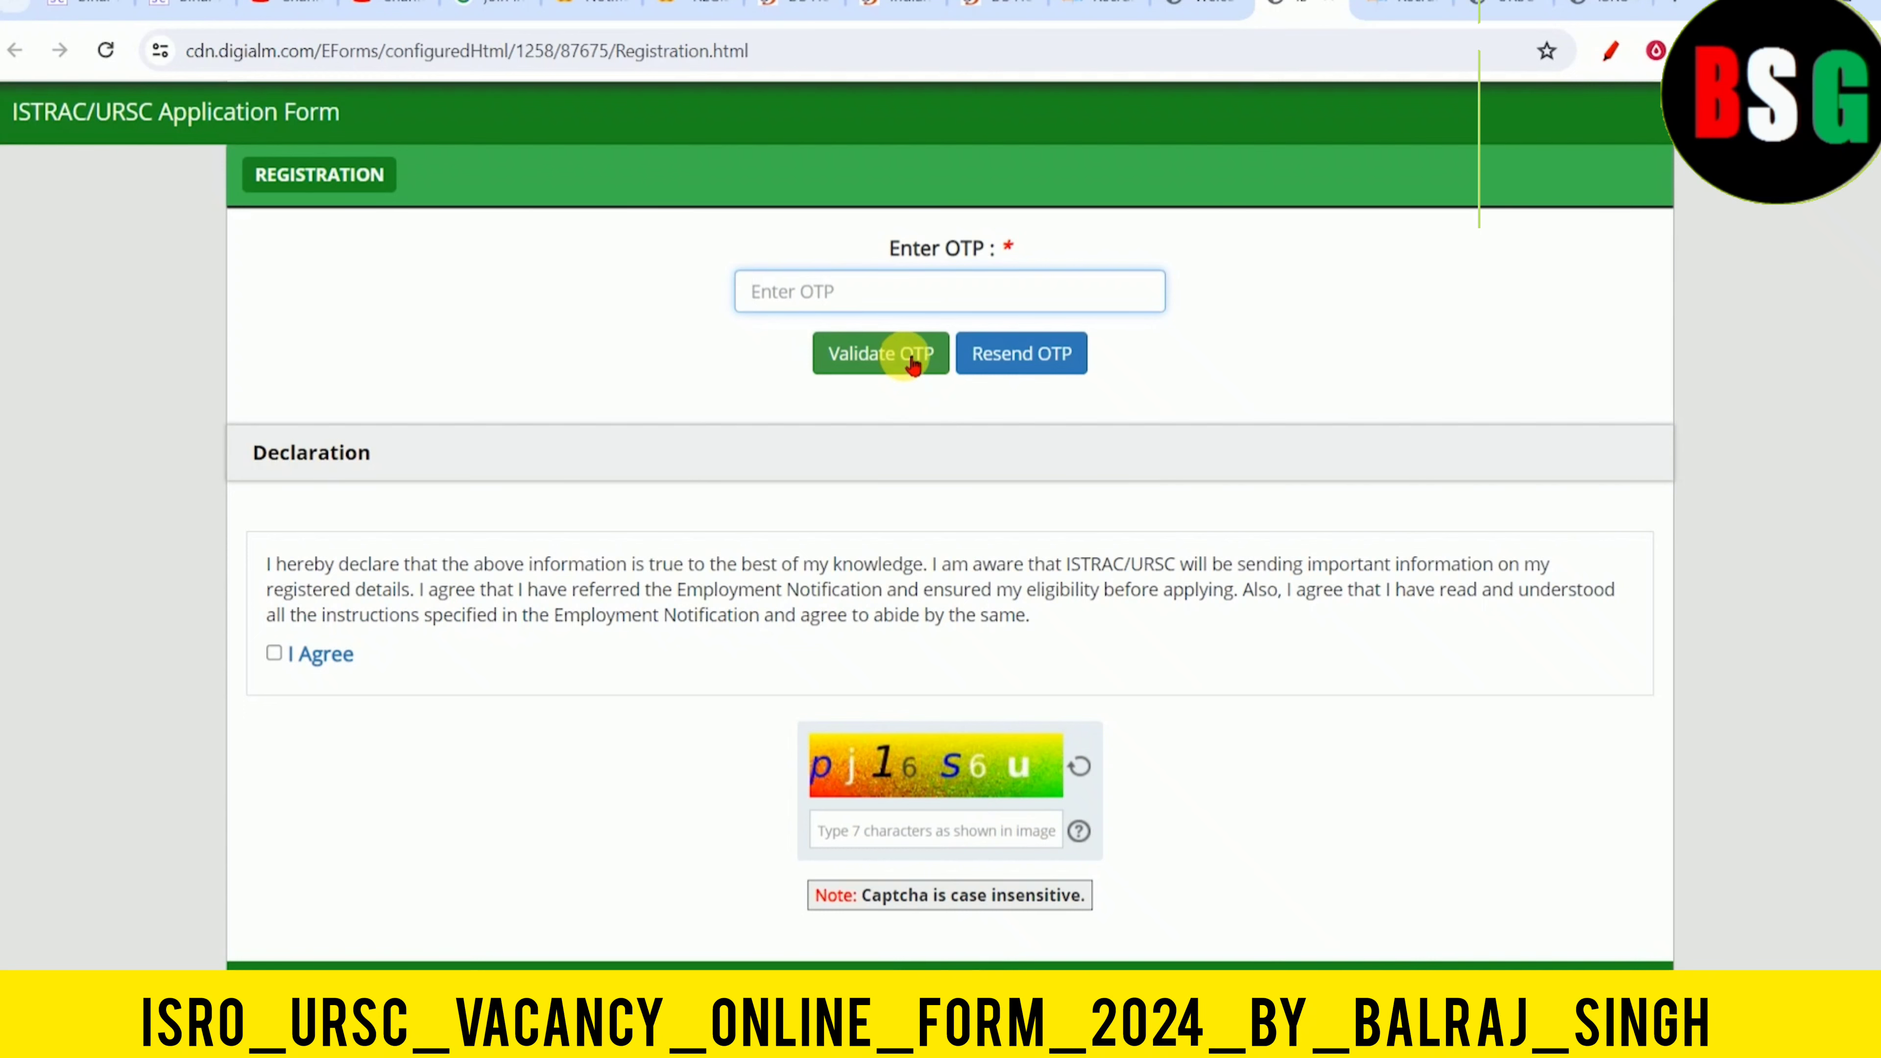
{"action": "scroll", "coordinate": [812, 551], "scroll_direction": "down", "scroll_amount": 1}
{"action": "left_click", "coordinate": [274, 555]}
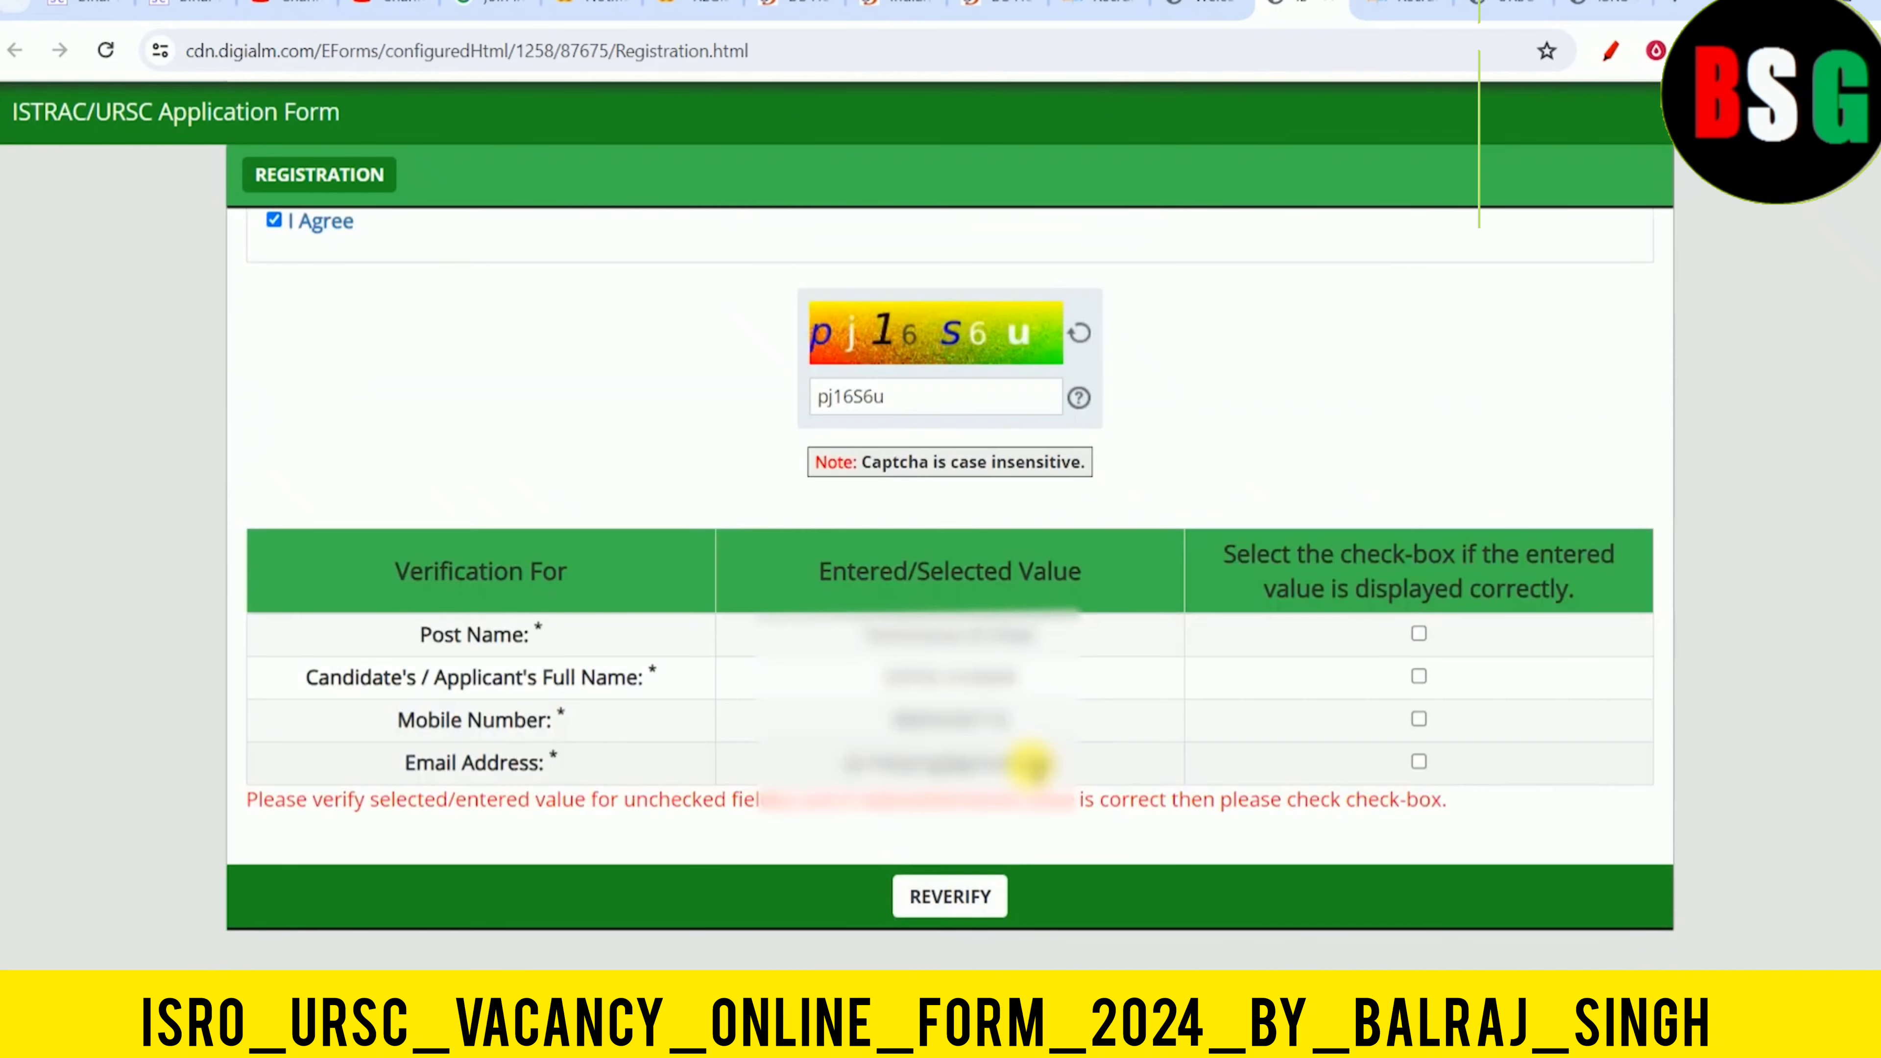
Confirm the Post Name, full name, mobile number and email address in the verification table and reverify the entries
{"action": "left_click_drag", "start_coordinate": [869, 635], "coordinate": [1027, 645]}
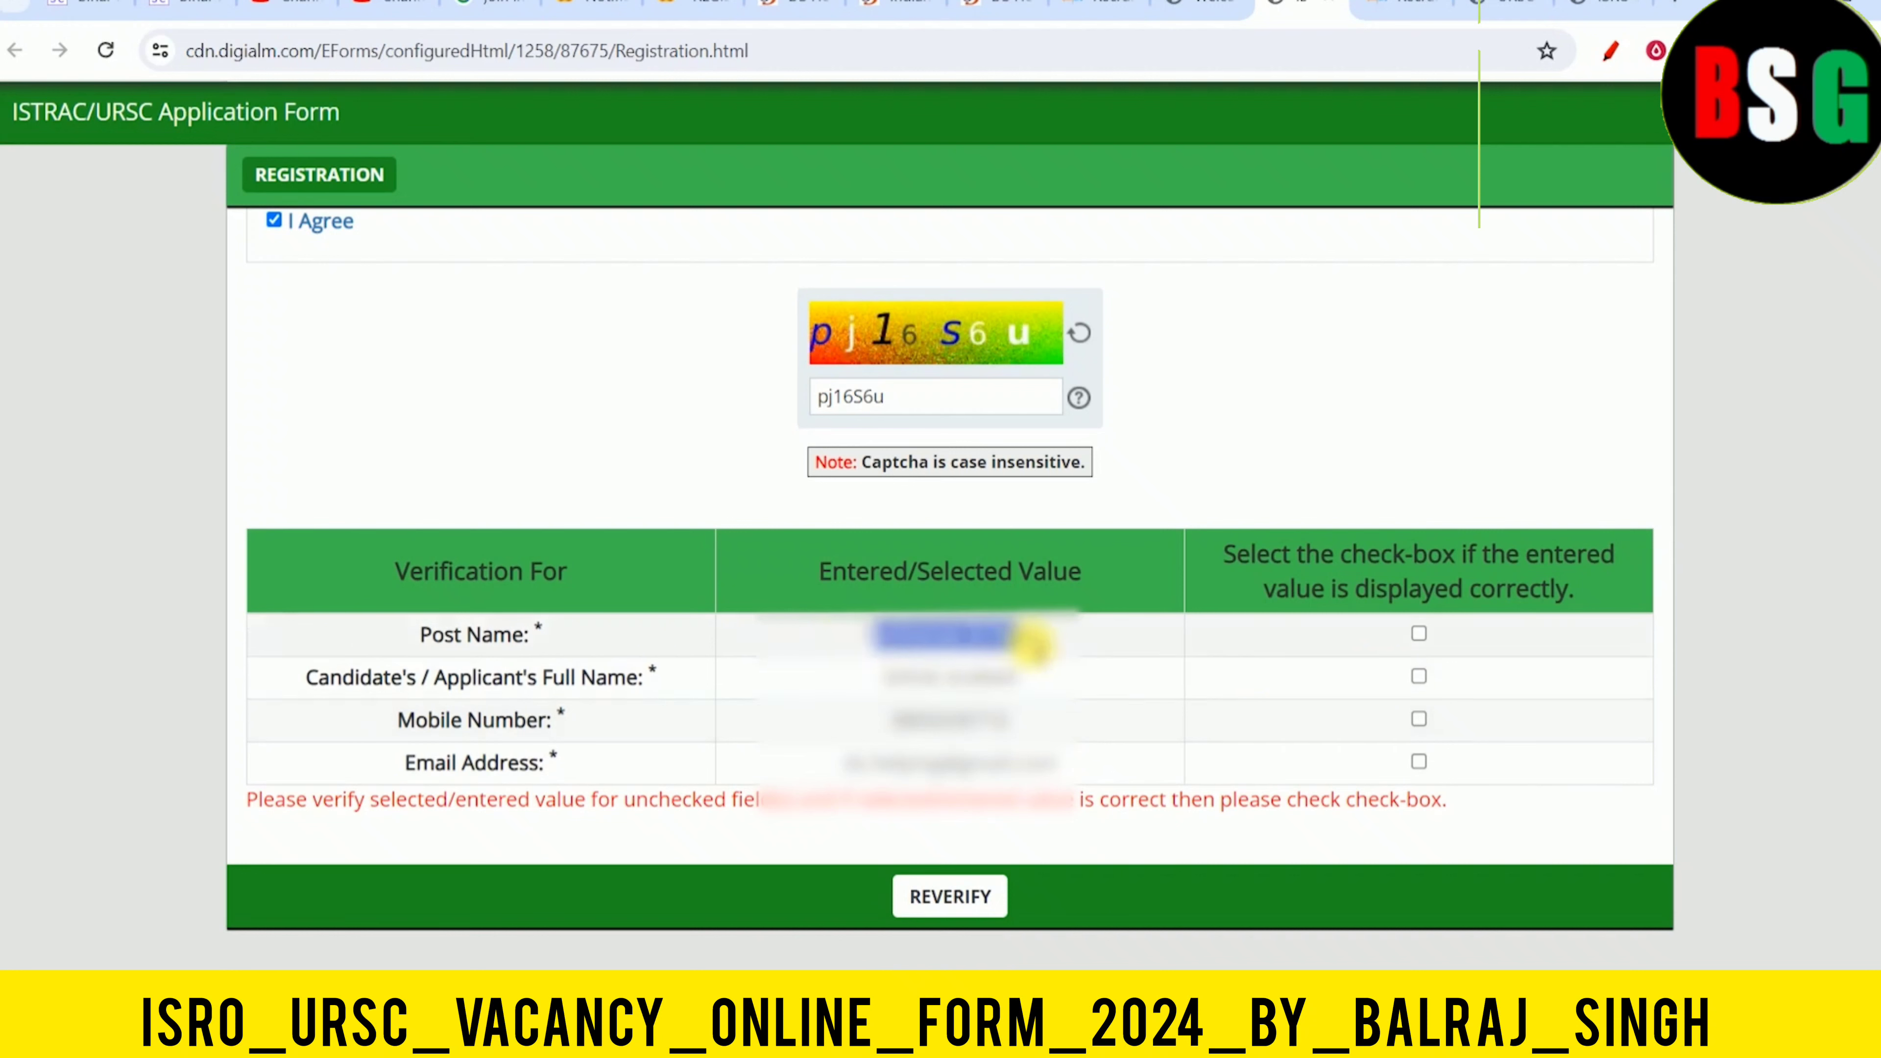
{"action": "left_click_drag", "start_coordinate": [906, 691], "coordinate": [999, 702]}
{"action": "left_click", "coordinate": [1419, 633]}
{"action": "left_click", "coordinate": [1419, 676]}
{"action": "left_click", "coordinate": [1419, 718]}
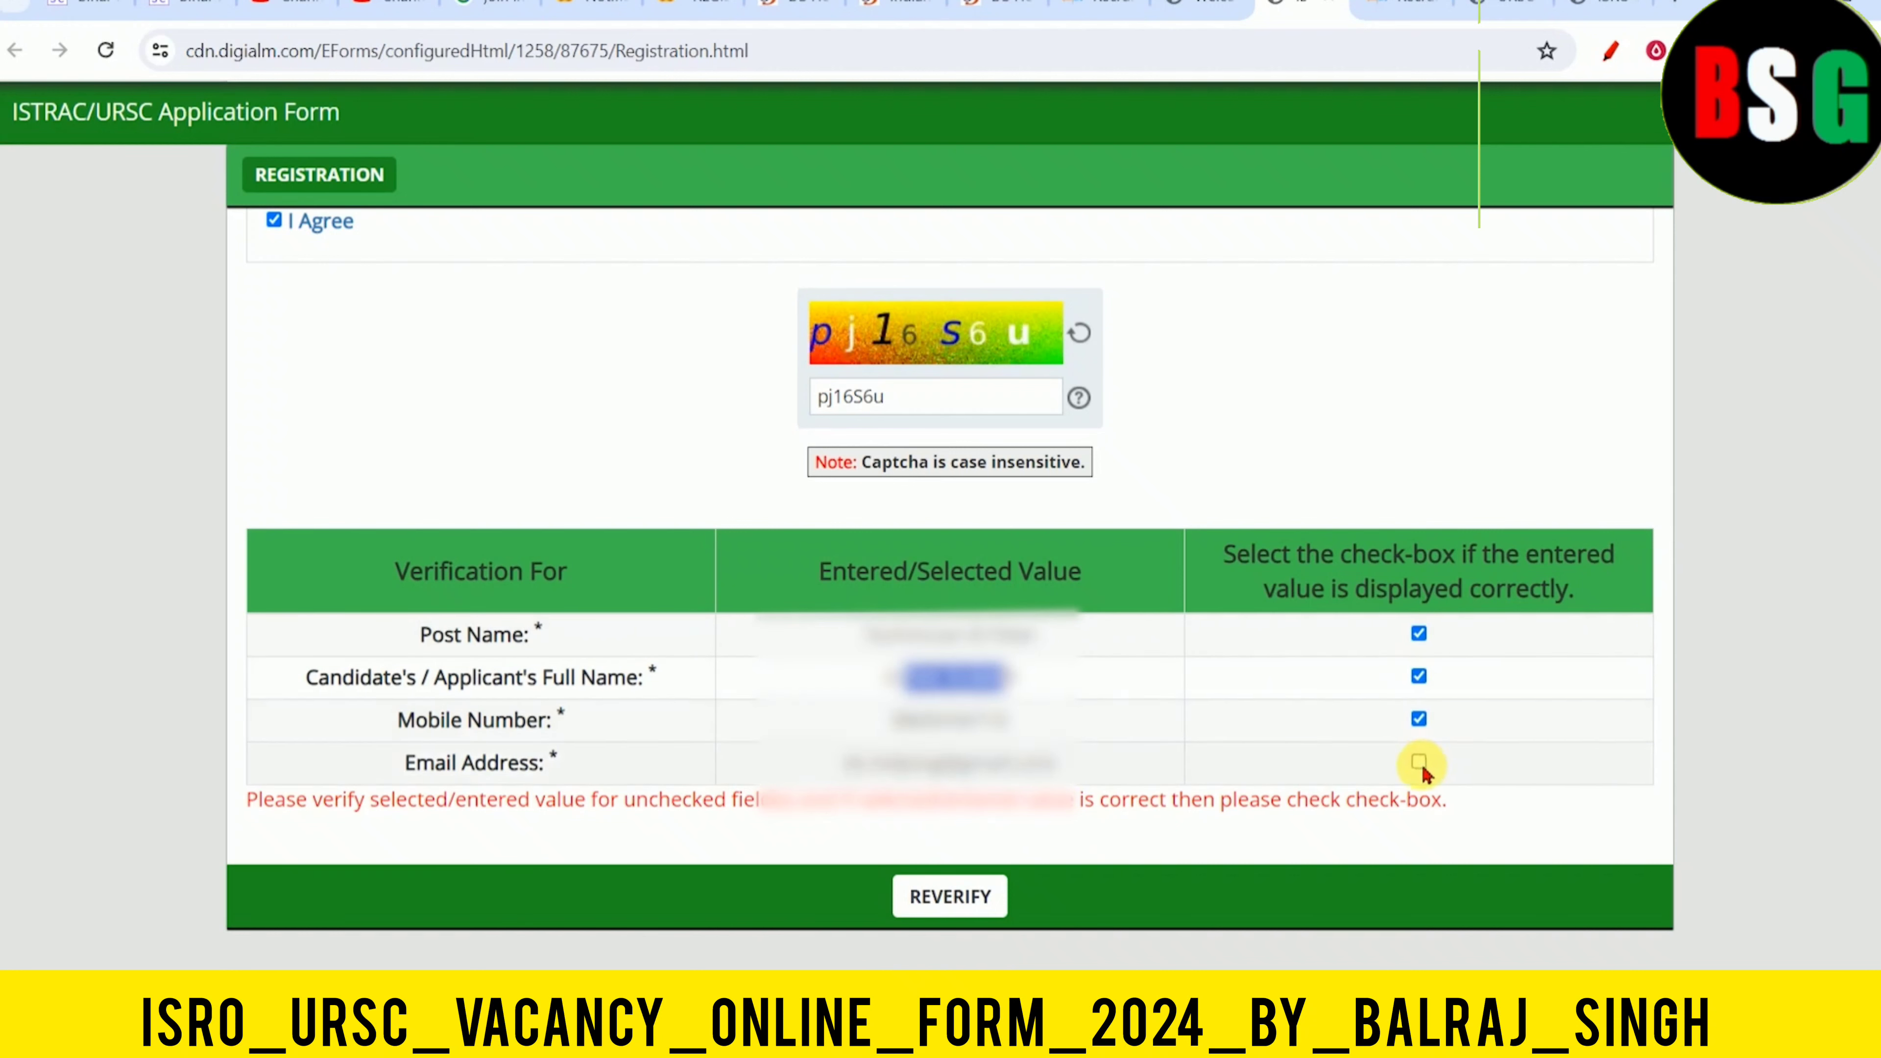
{"action": "left_click", "coordinate": [1419, 761]}
{"action": "left_click", "coordinate": [946, 898]}
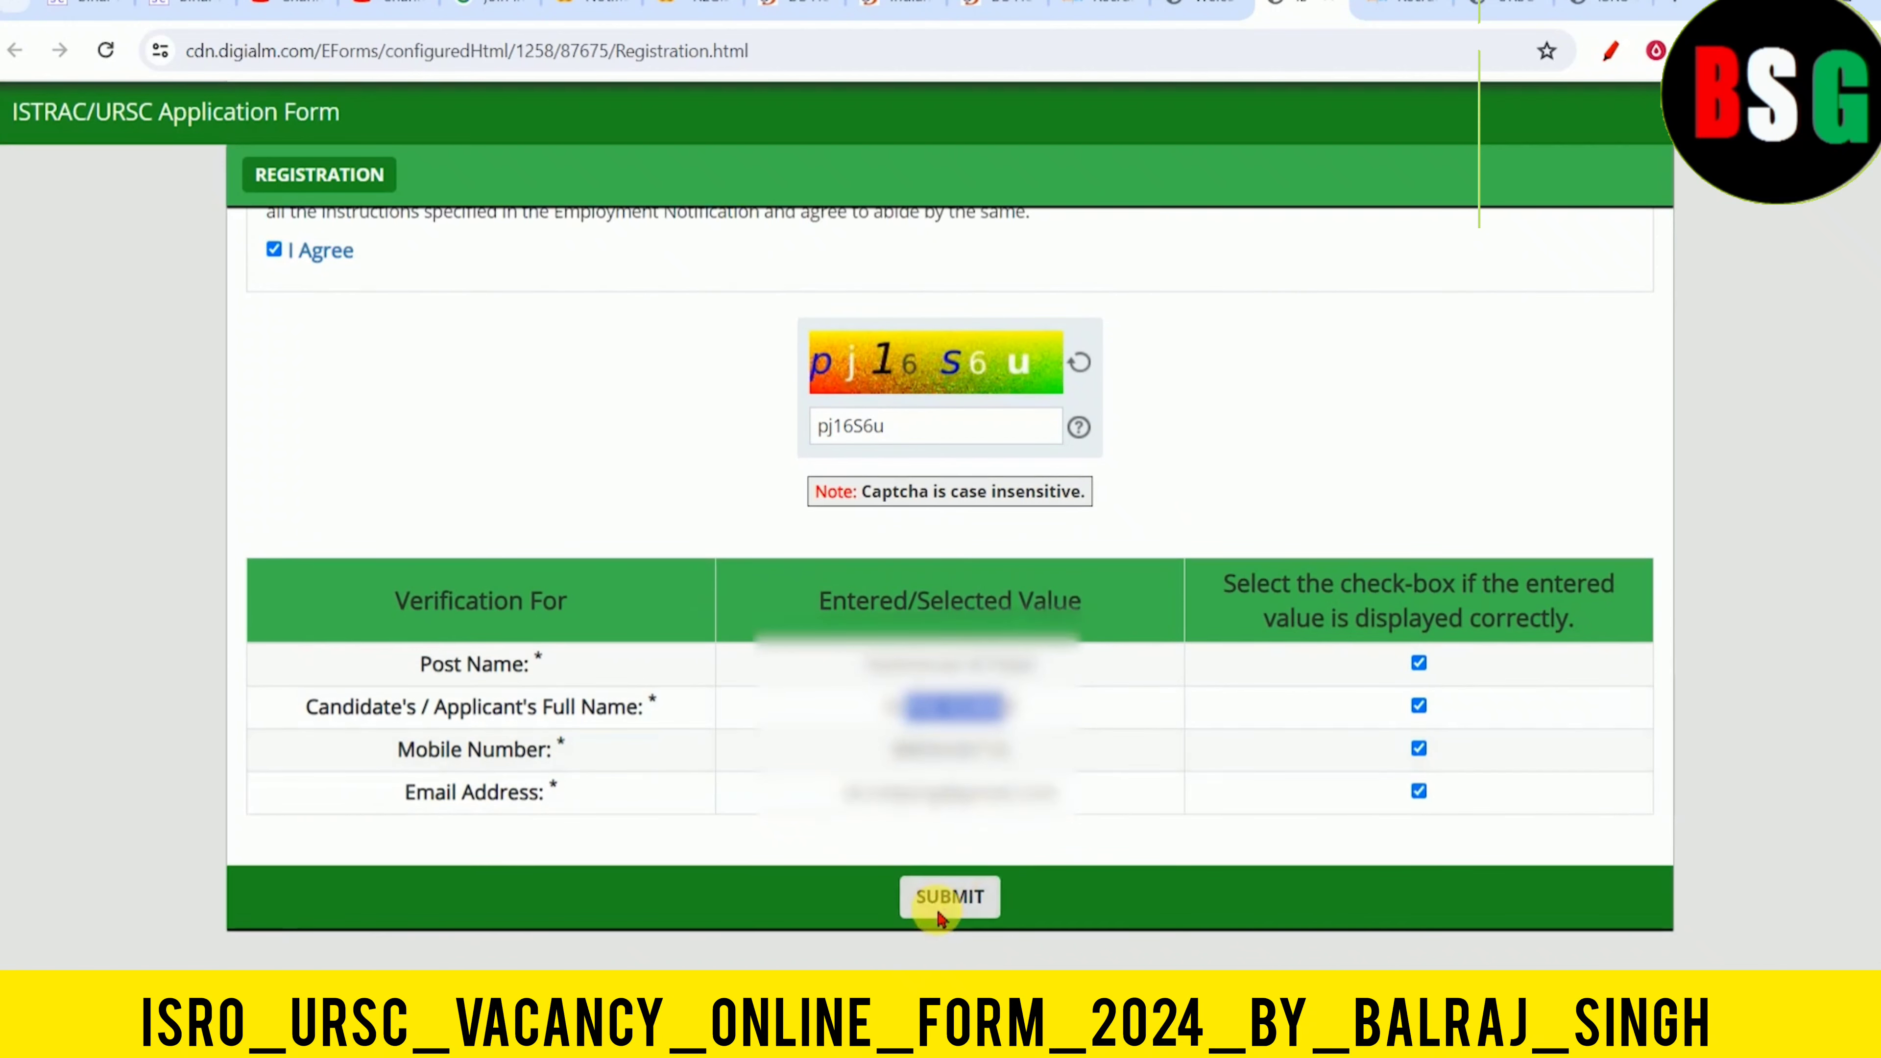
Submit the registration, agree to the Privacy Notice, and close the note containing the registration number
{"action": "scroll", "coordinate": [1133, 563], "scroll_direction": "down", "scroll_amount": 2}
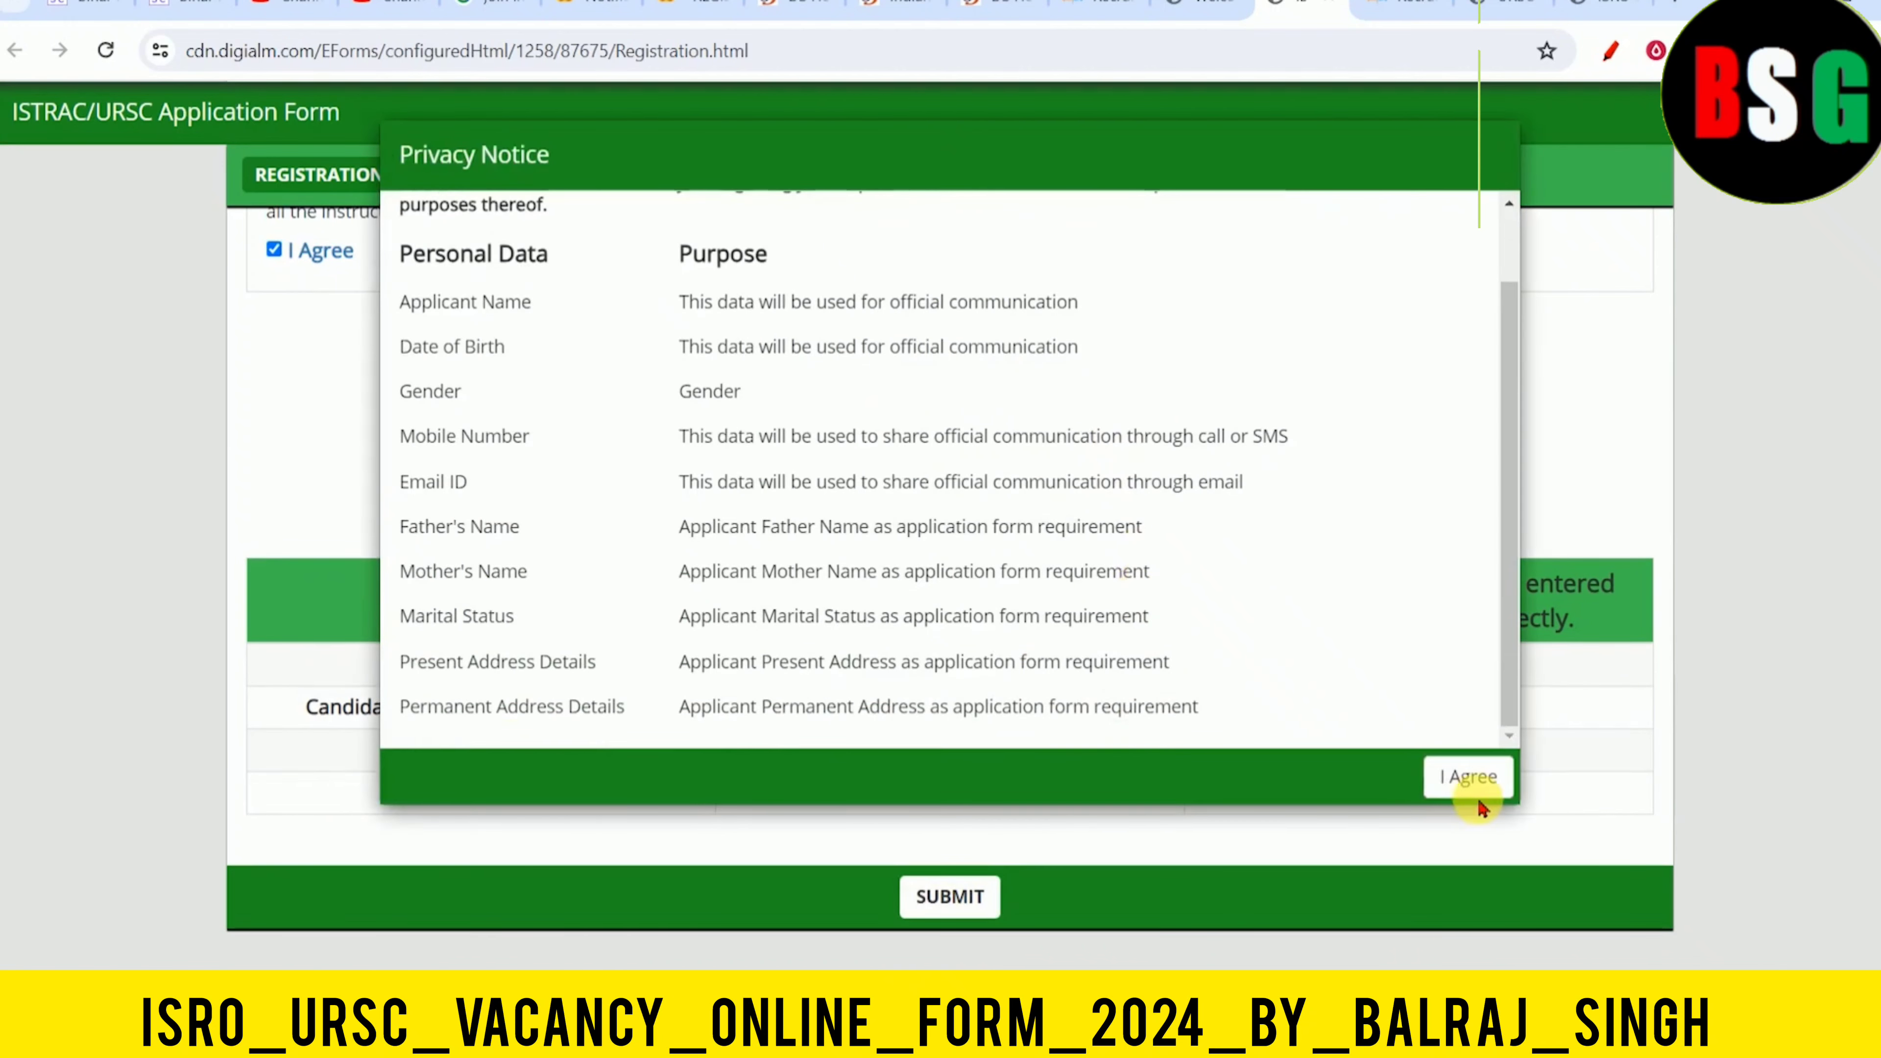
{"action": "left_click", "coordinate": [1464, 778]}
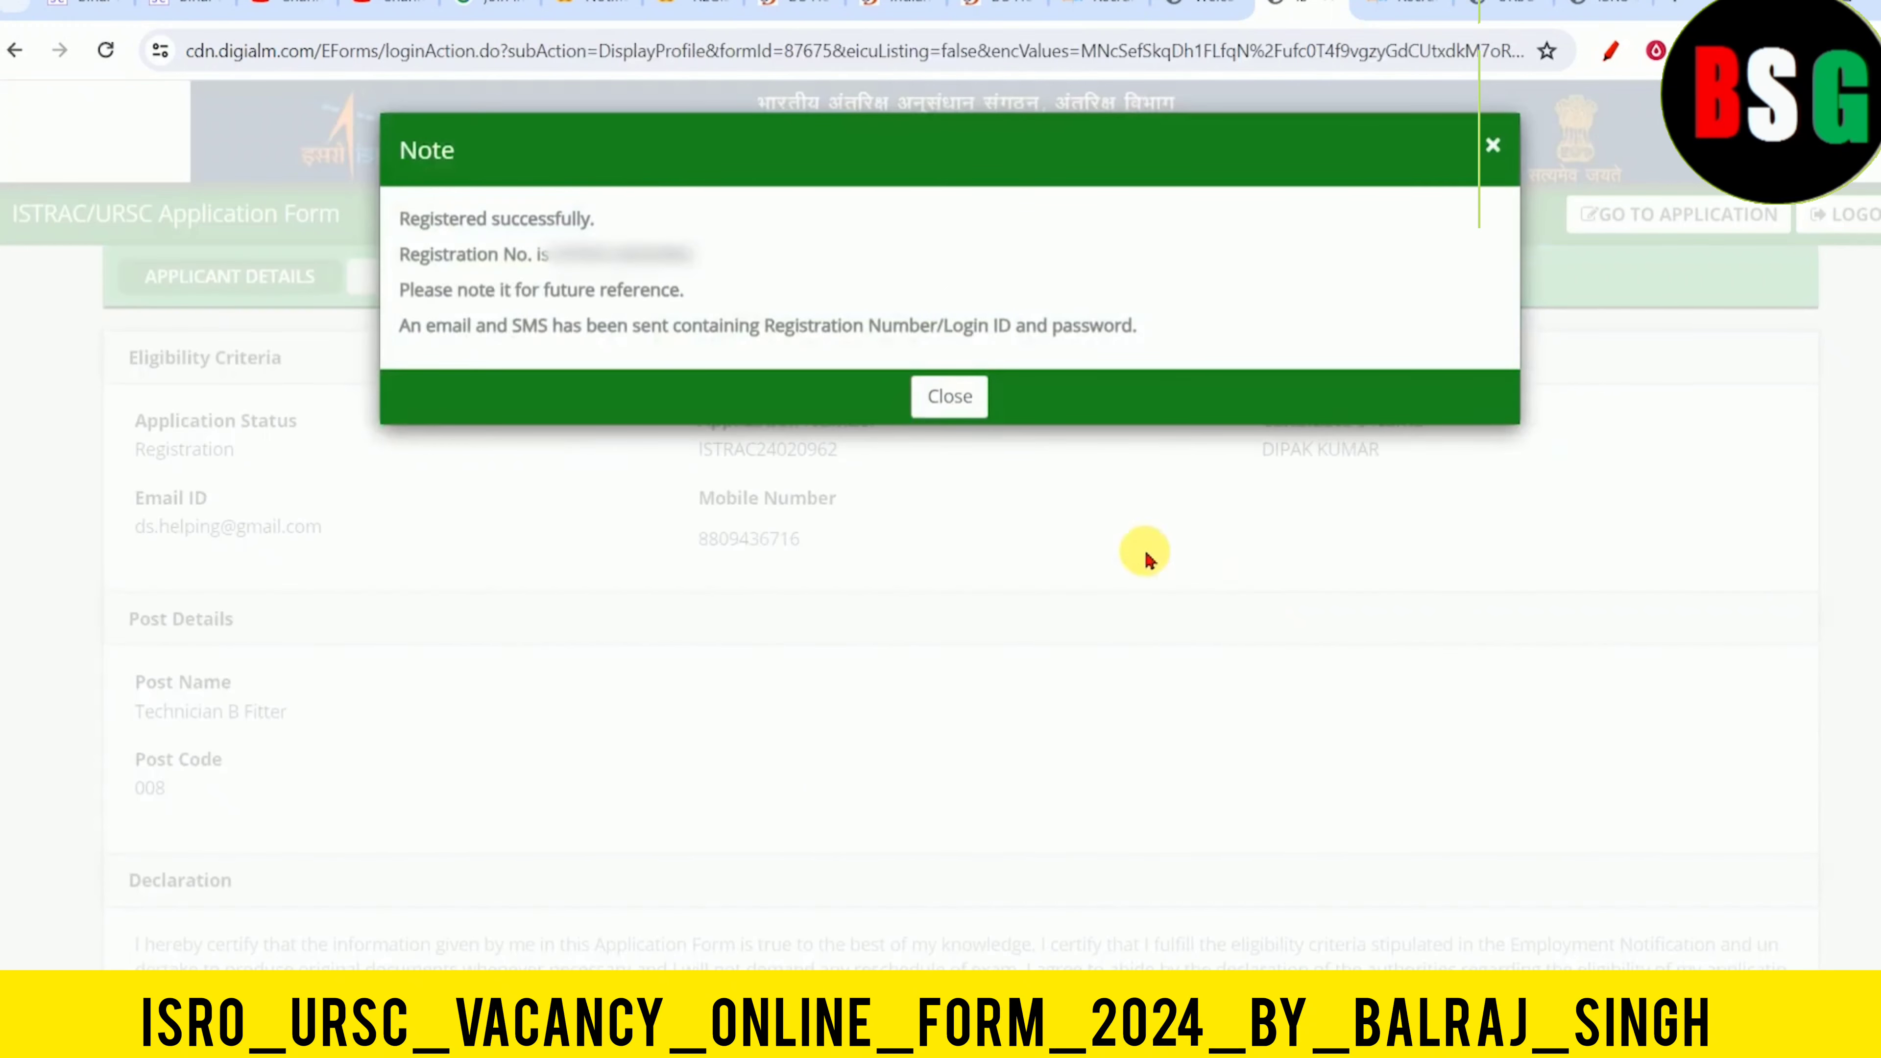
{"action": "left_click_drag", "start_coordinate": [465, 226], "coordinate": [621, 222]}
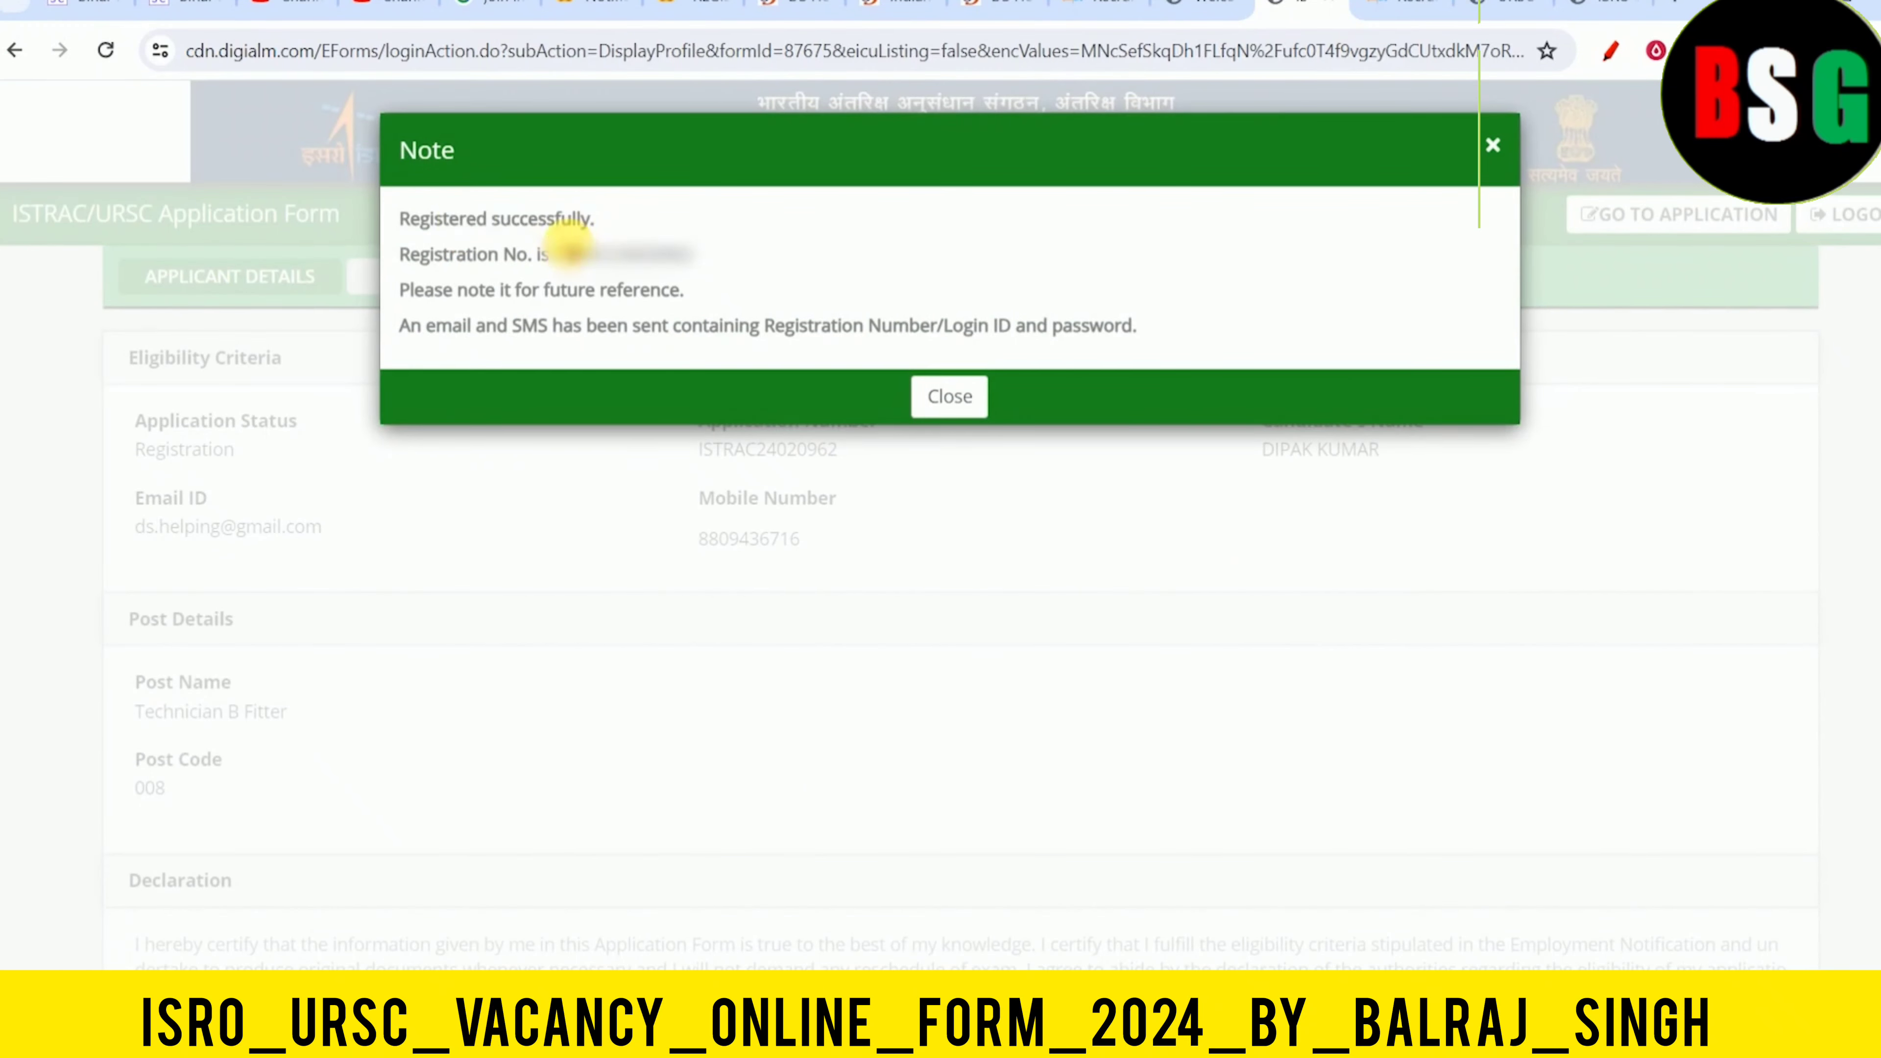
{"action": "double_click", "coordinate": [629, 254]}
{"action": "left_click", "coordinate": [975, 398]}
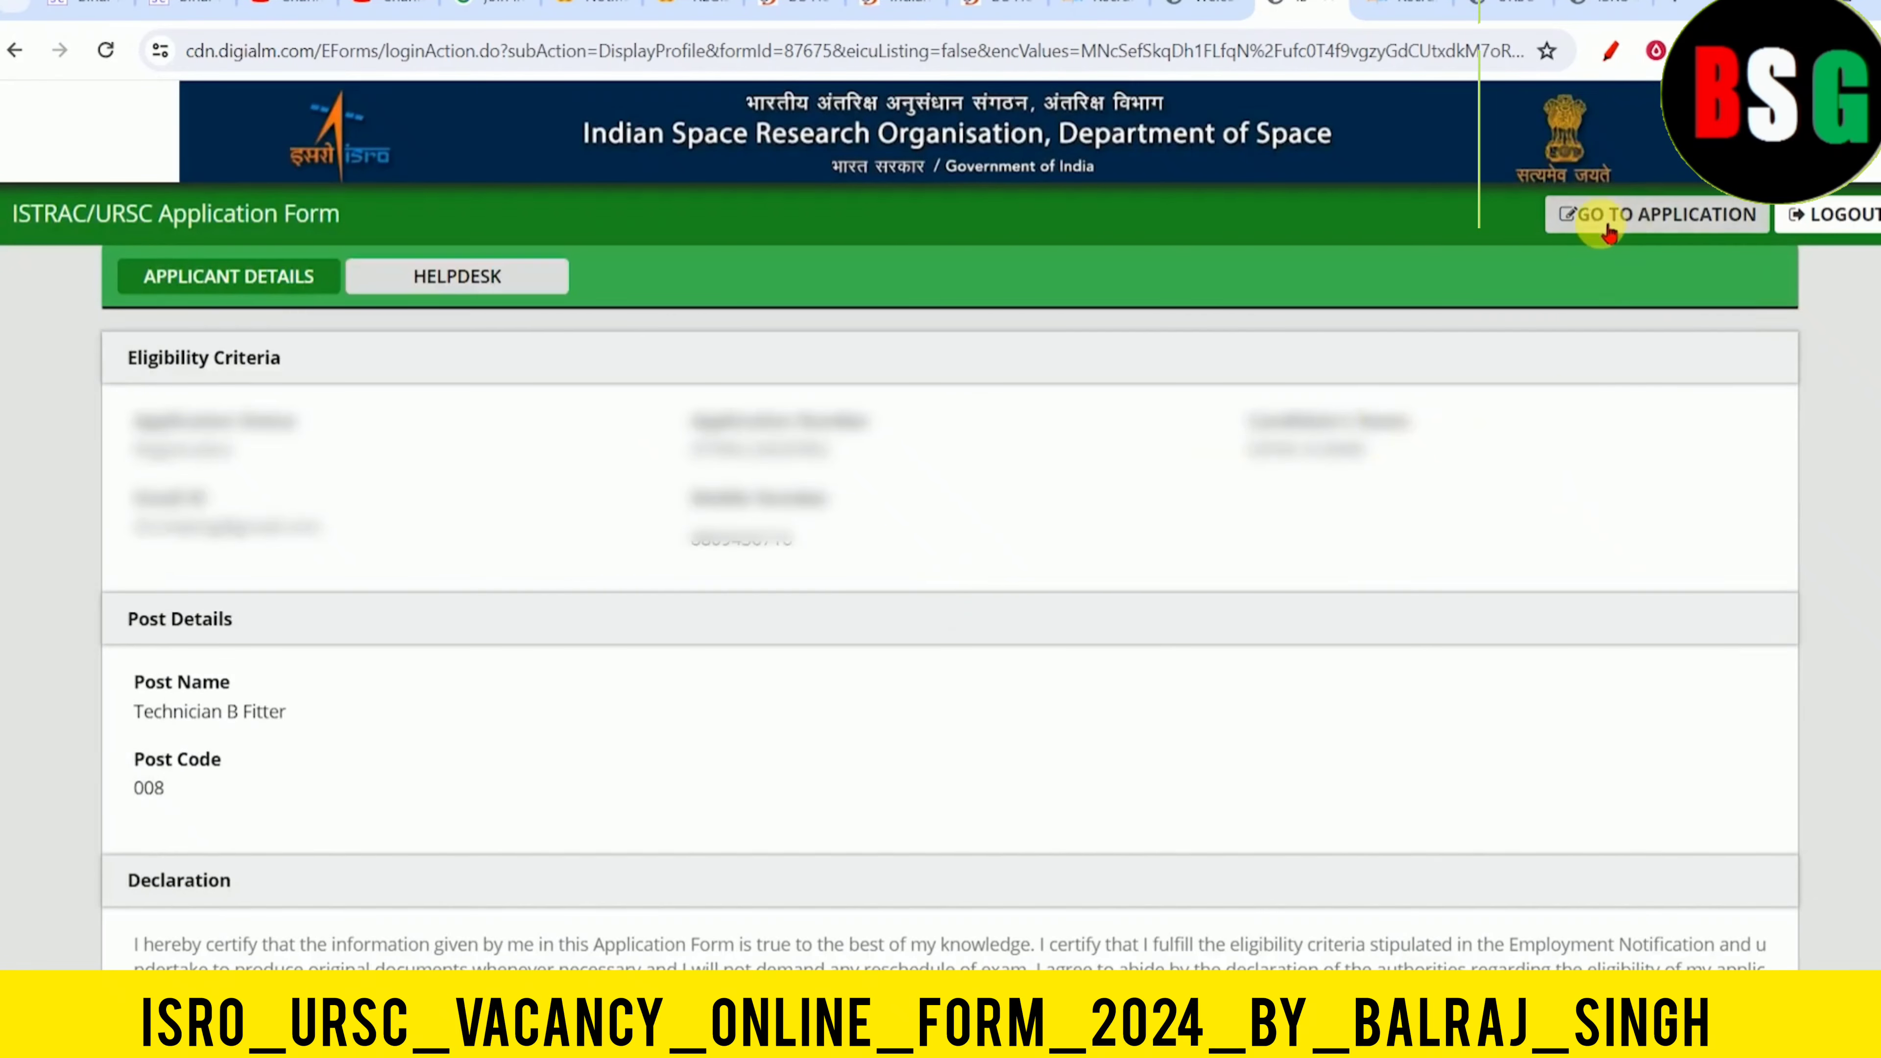
Go to the application form and set the Gender in Eligibility Details to Male
{"action": "left_click", "coordinate": [1632, 231]}
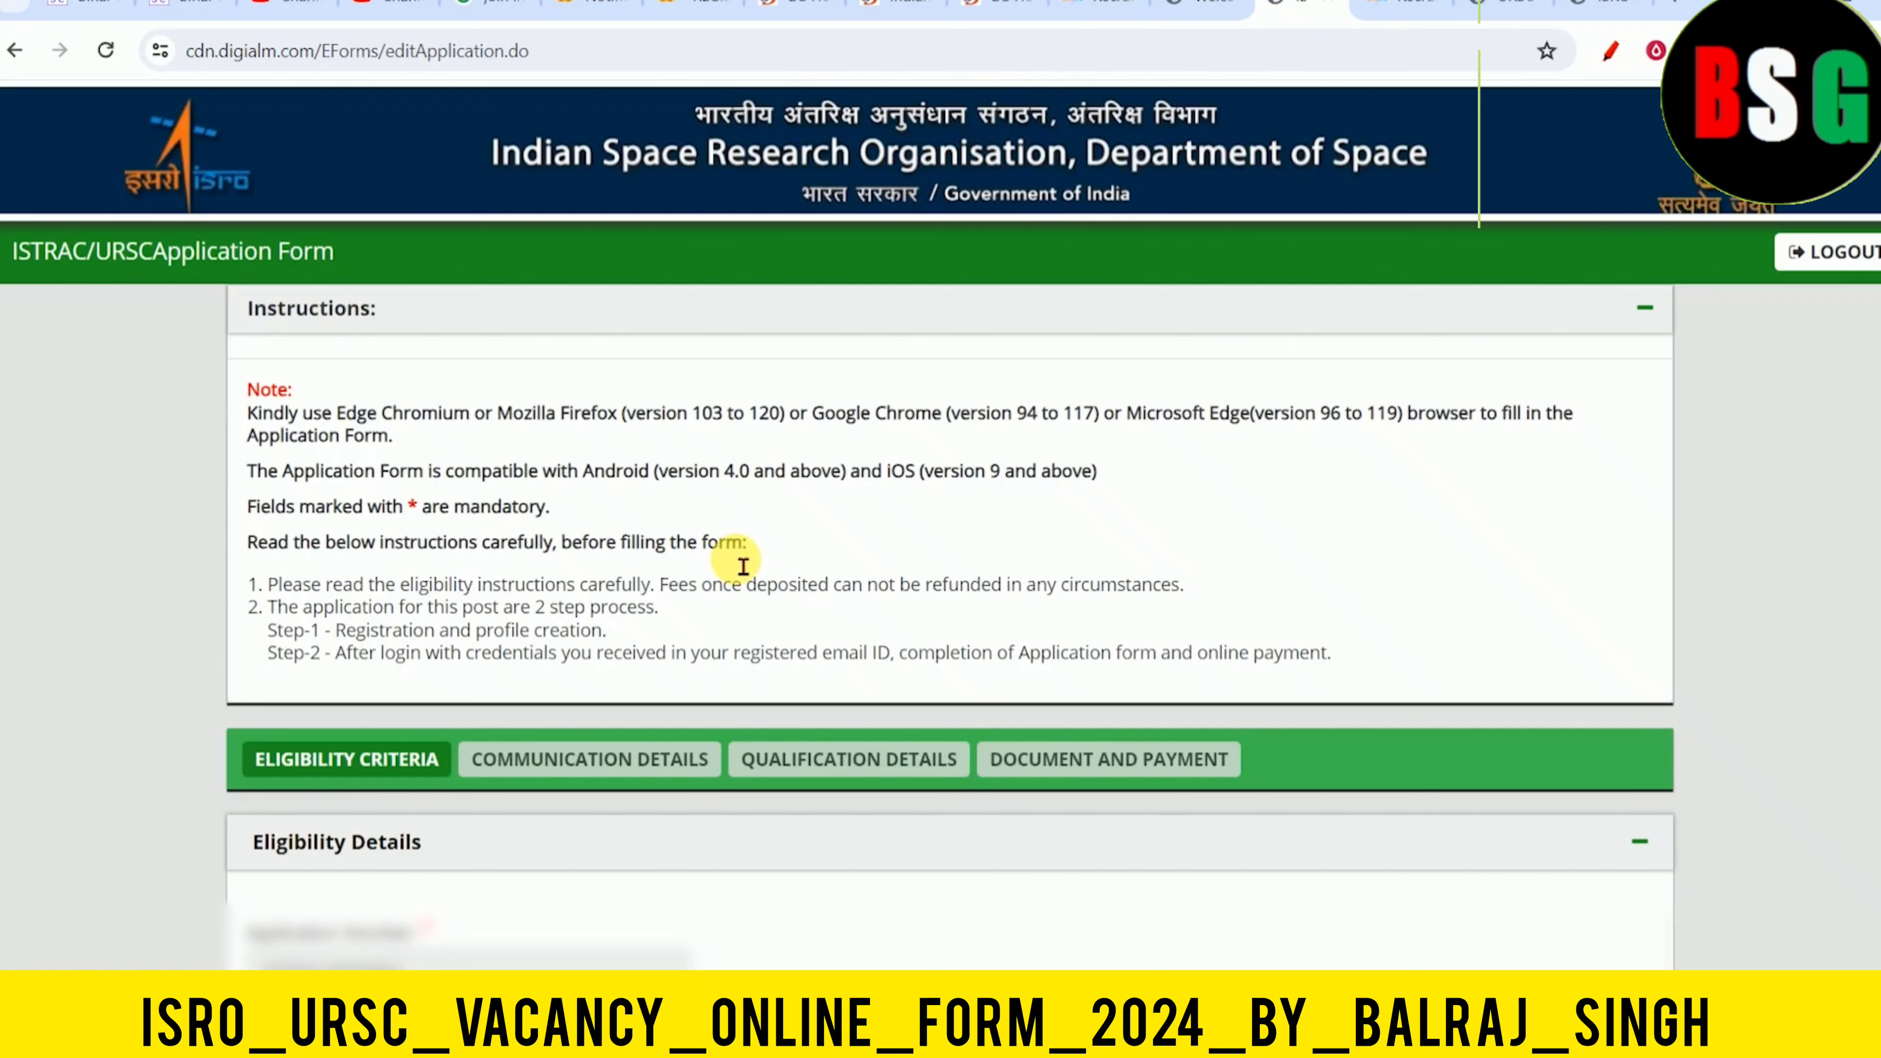
{"action": "scroll", "coordinate": [1737, 450], "scroll_direction": "down", "scroll_amount": 5}
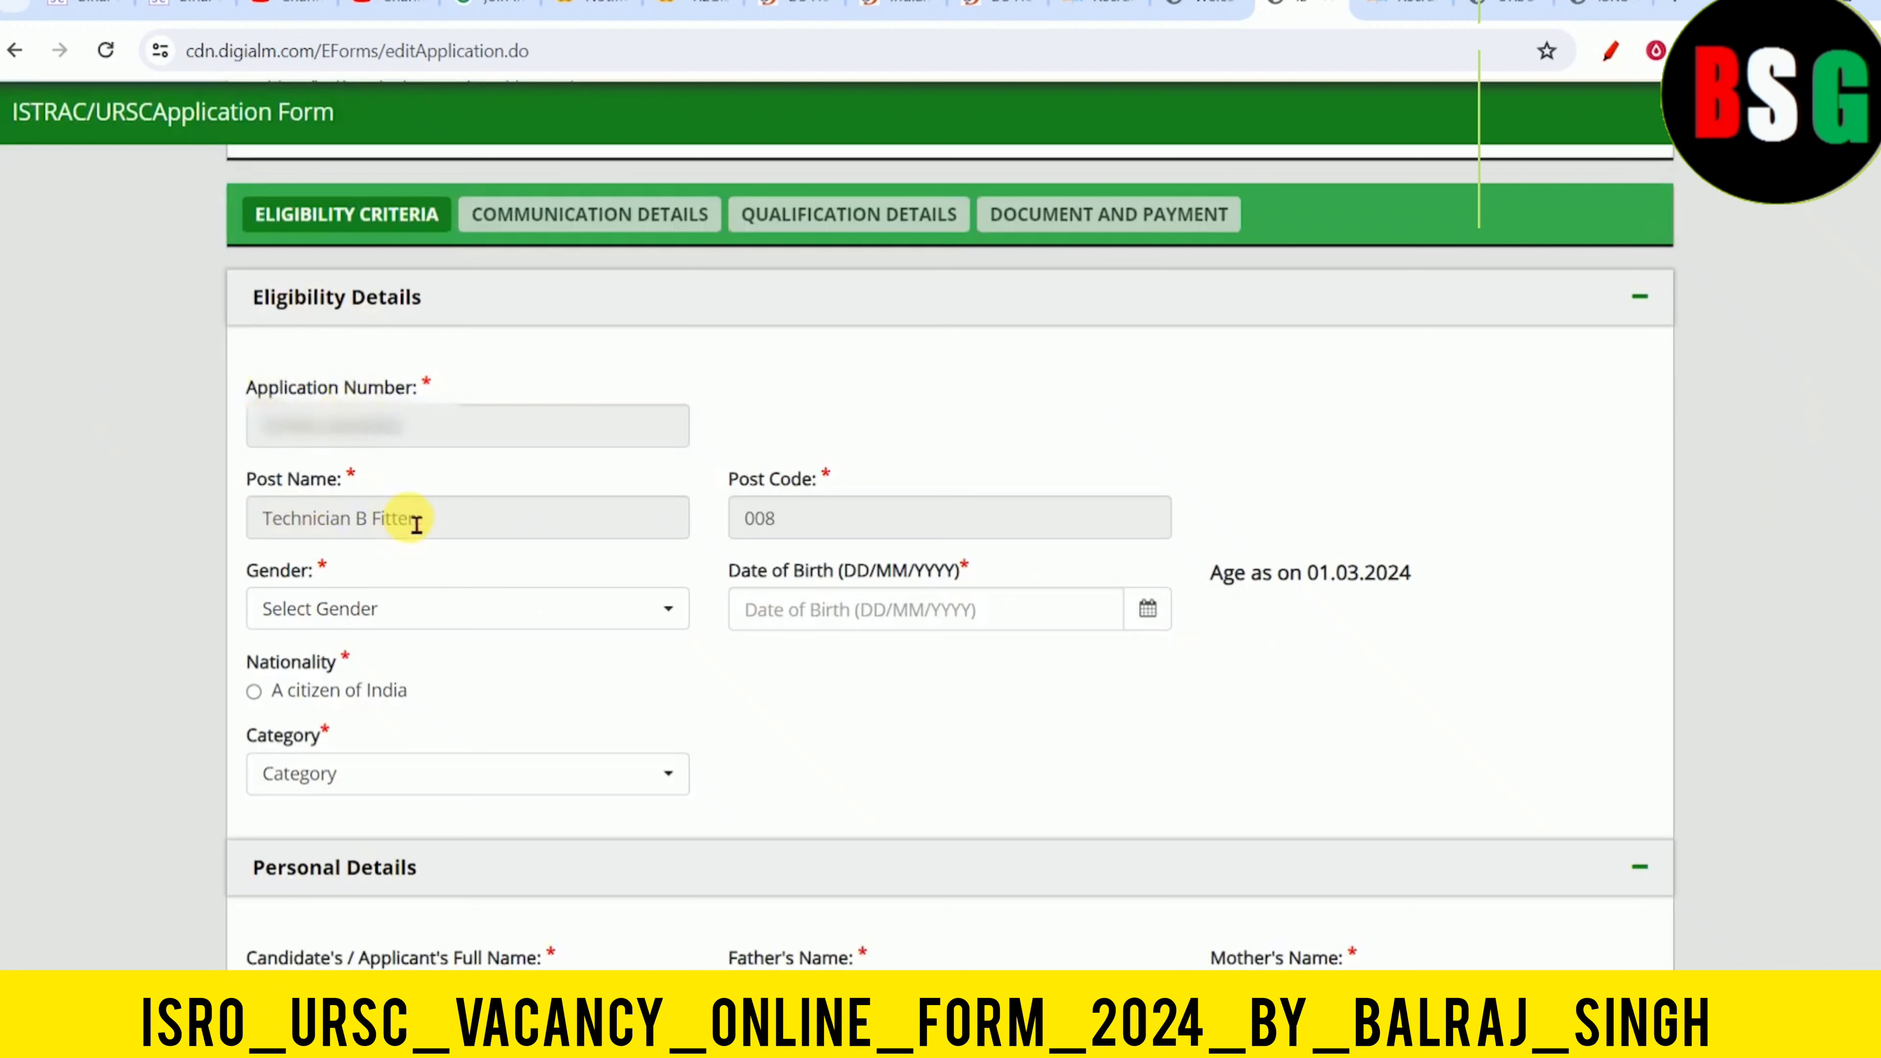
{"action": "left_click", "coordinate": [407, 608]}
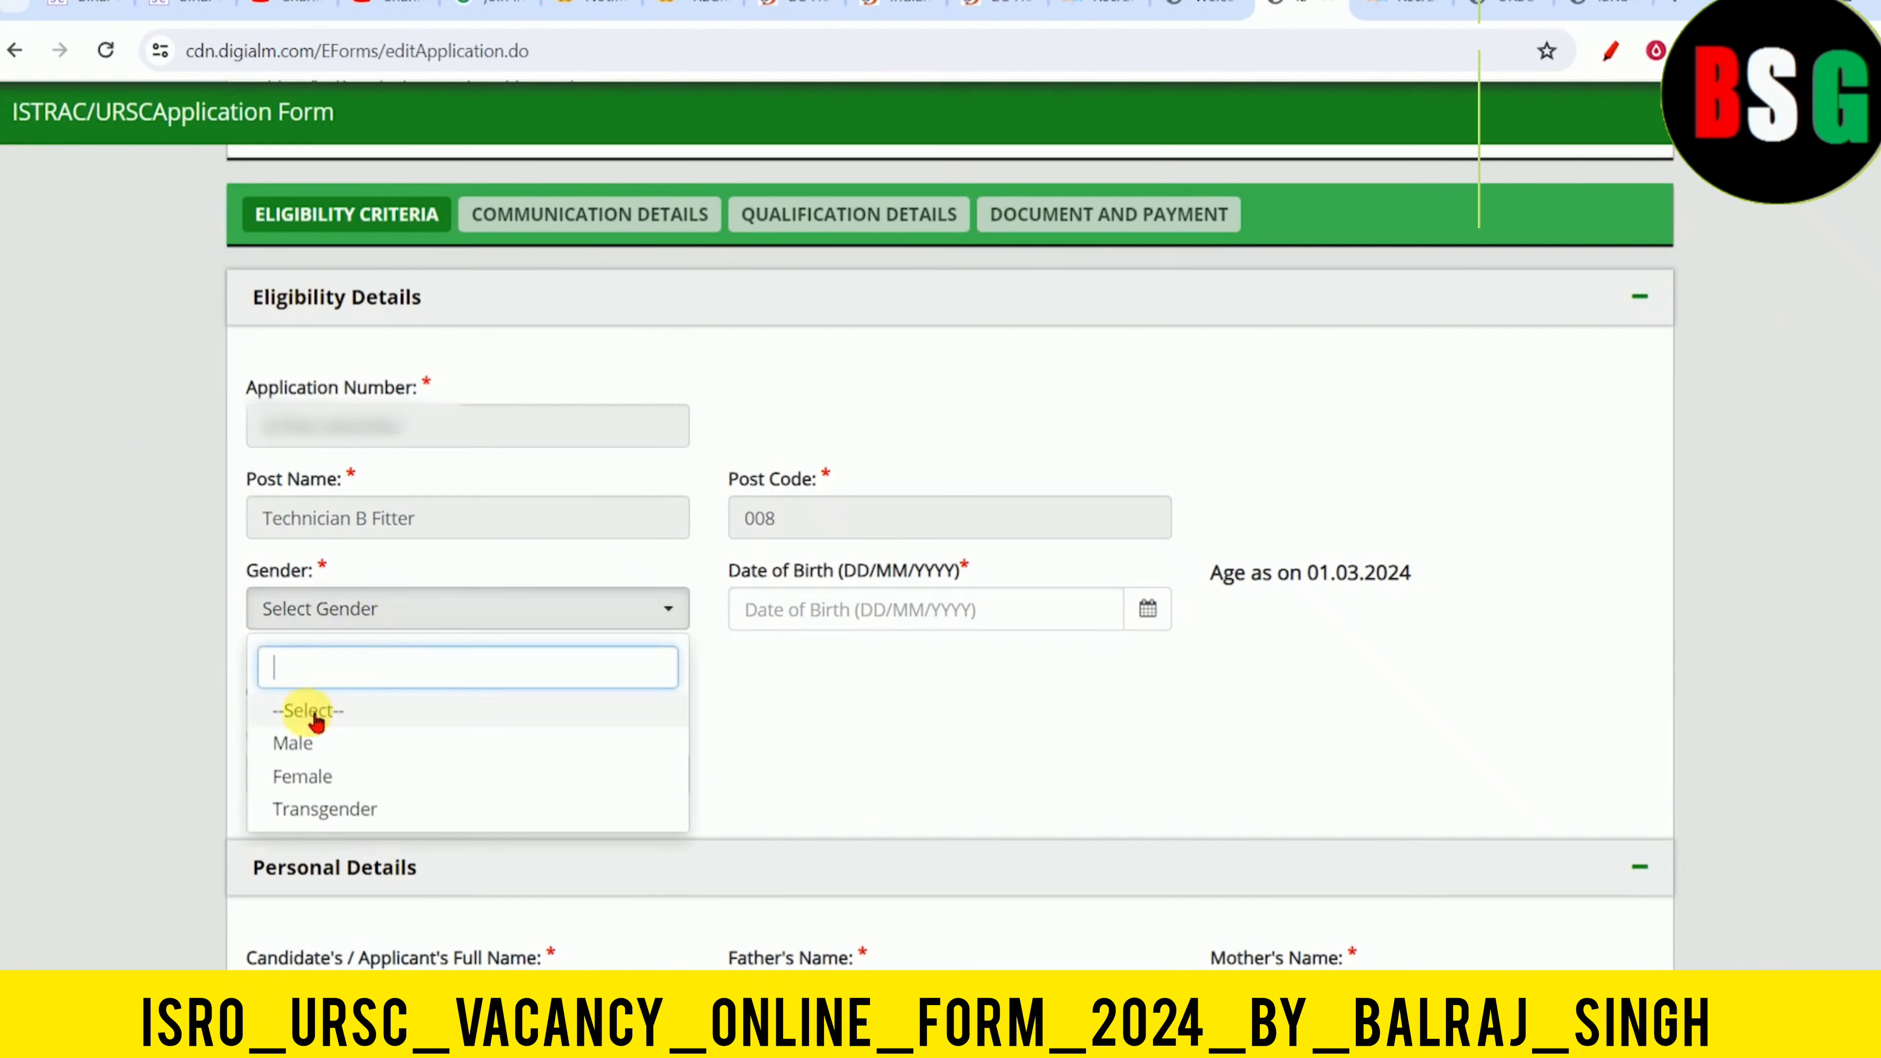
{"action": "left_click", "coordinate": [311, 744]}
{"action": "left_click", "coordinate": [1007, 627]}
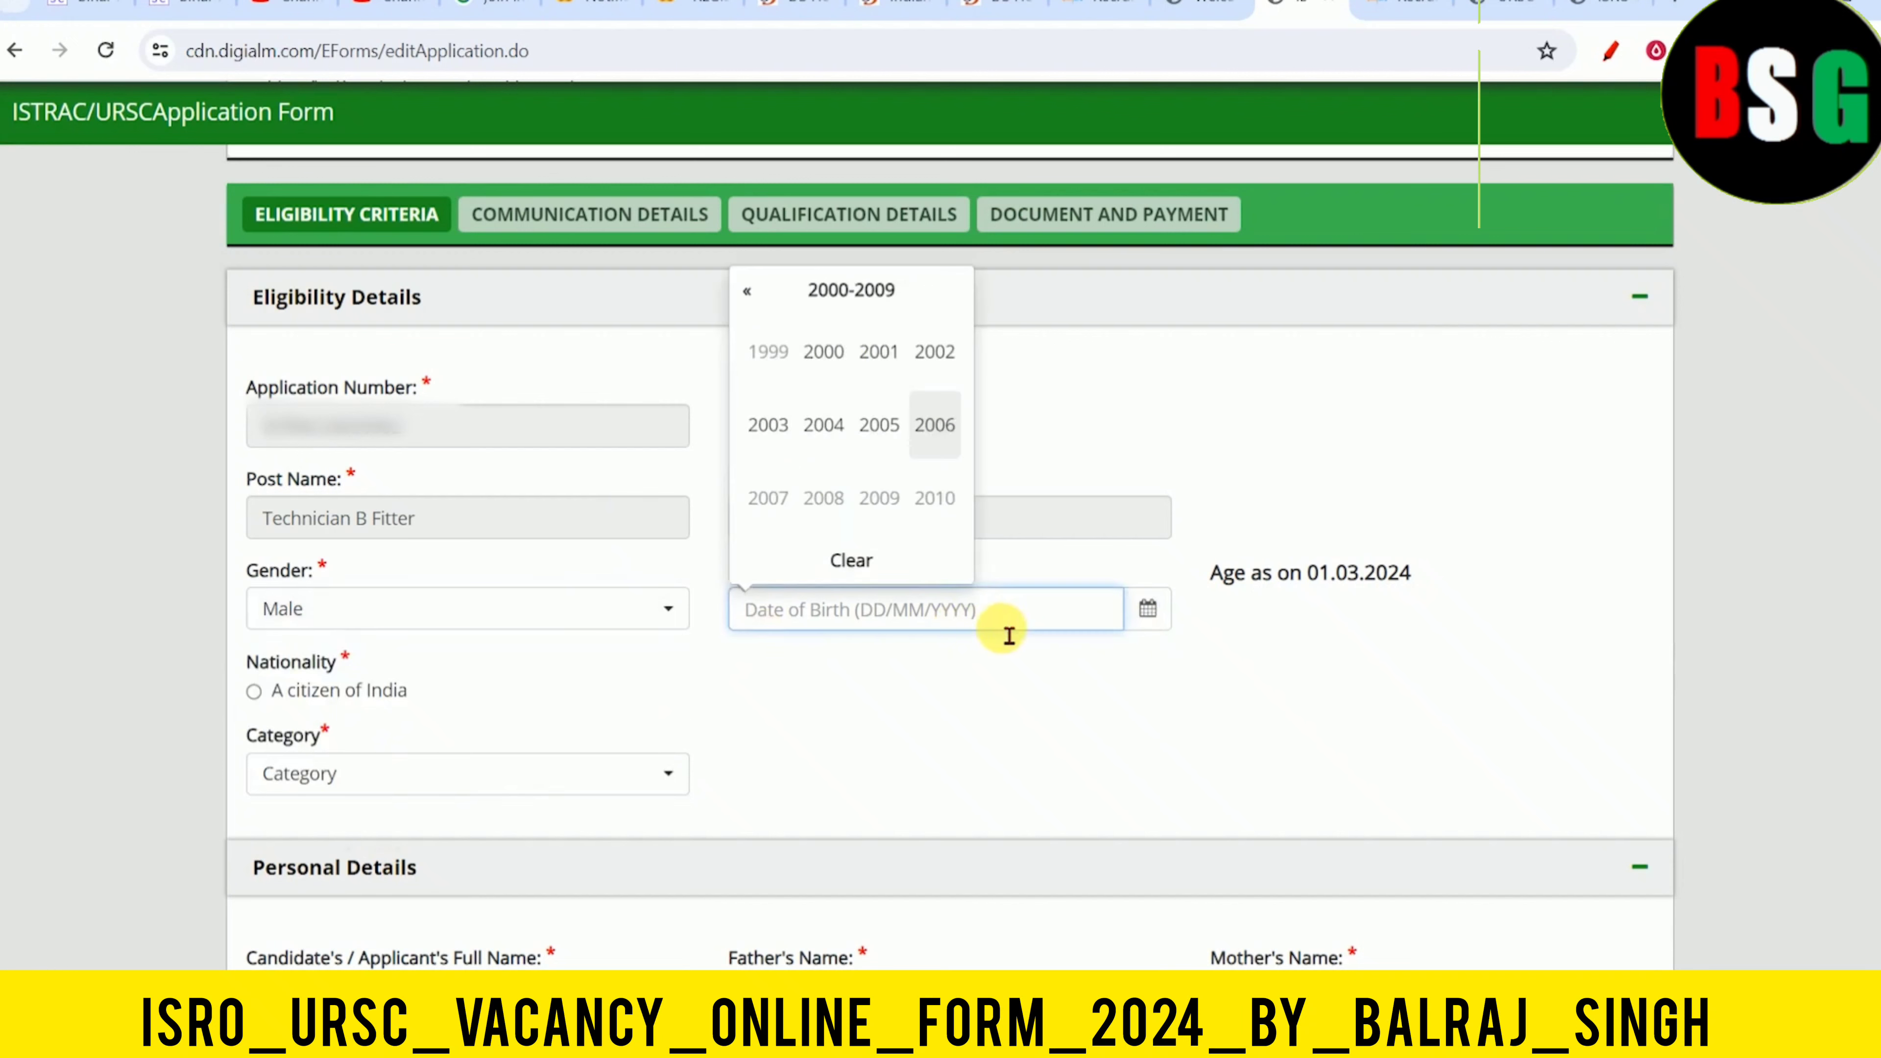
{"action": "left_click", "coordinate": [847, 291]}
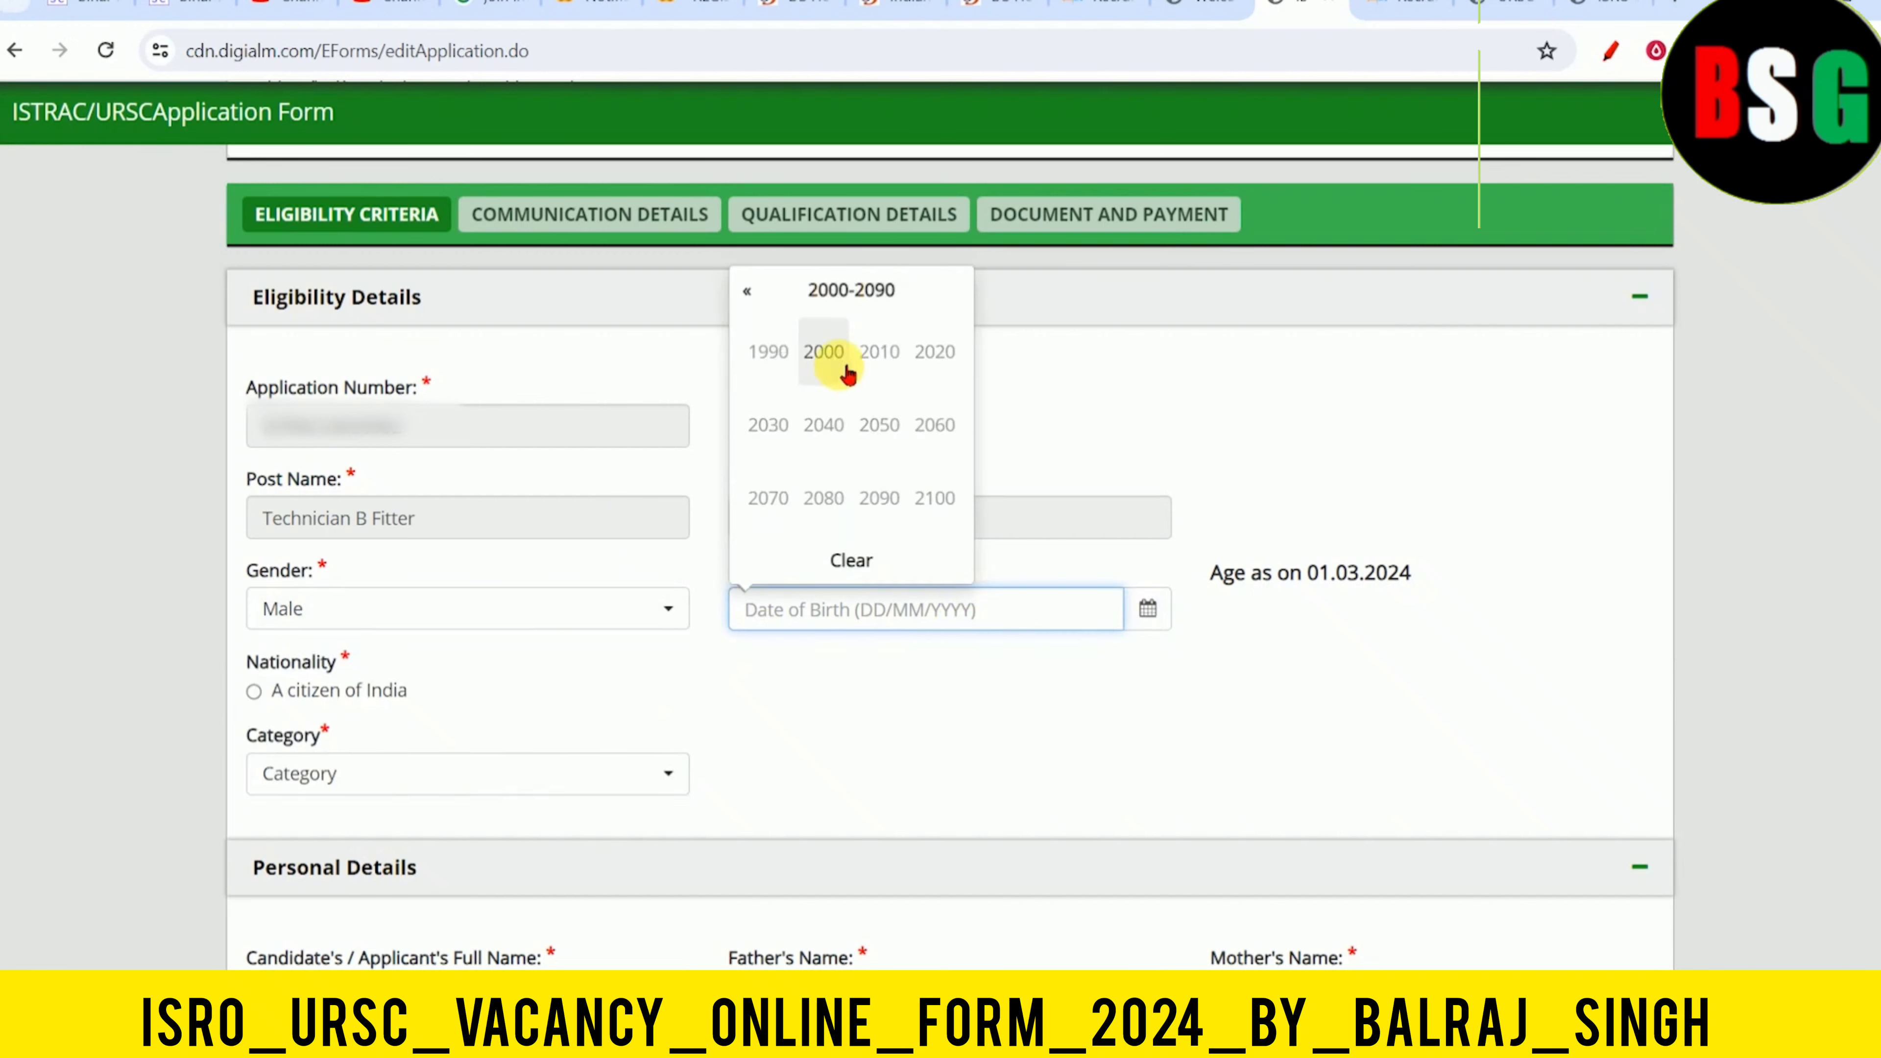
{"action": "left_click", "coordinate": [747, 290]}
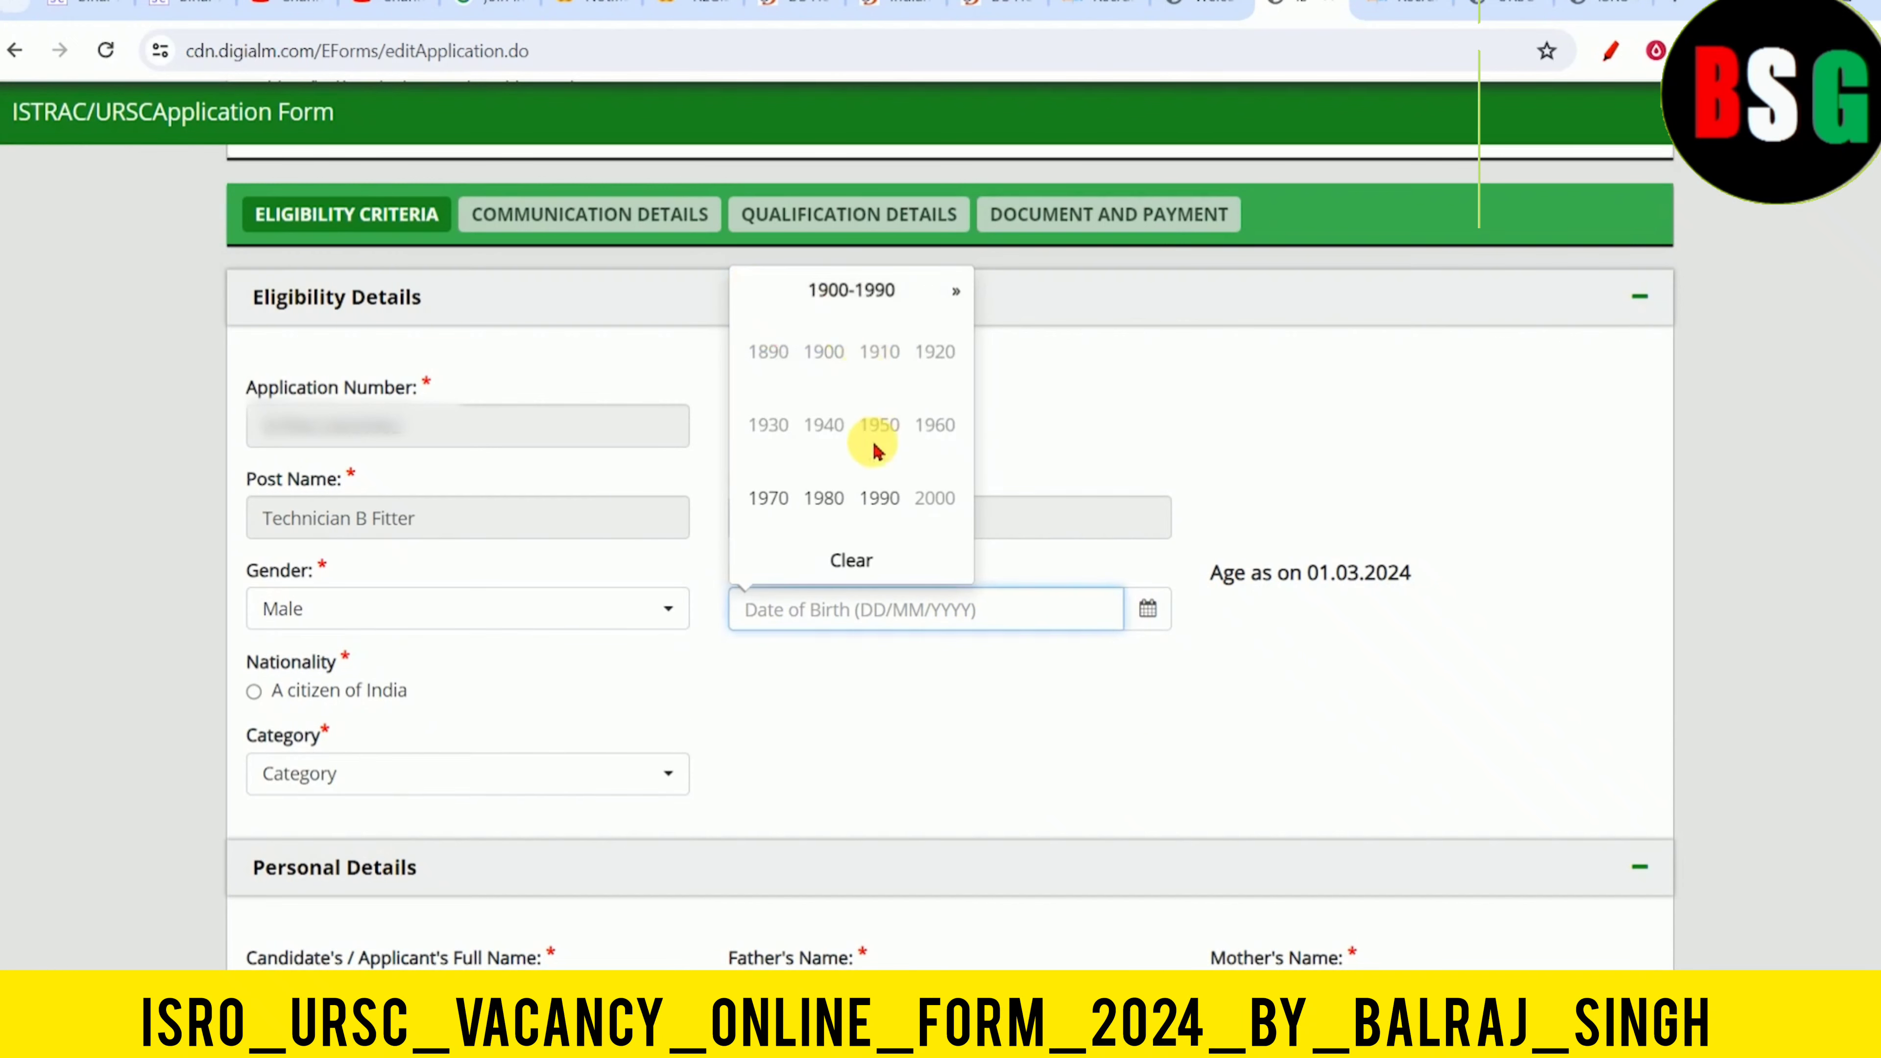
{"action": "left_click", "coordinate": [1114, 423]}
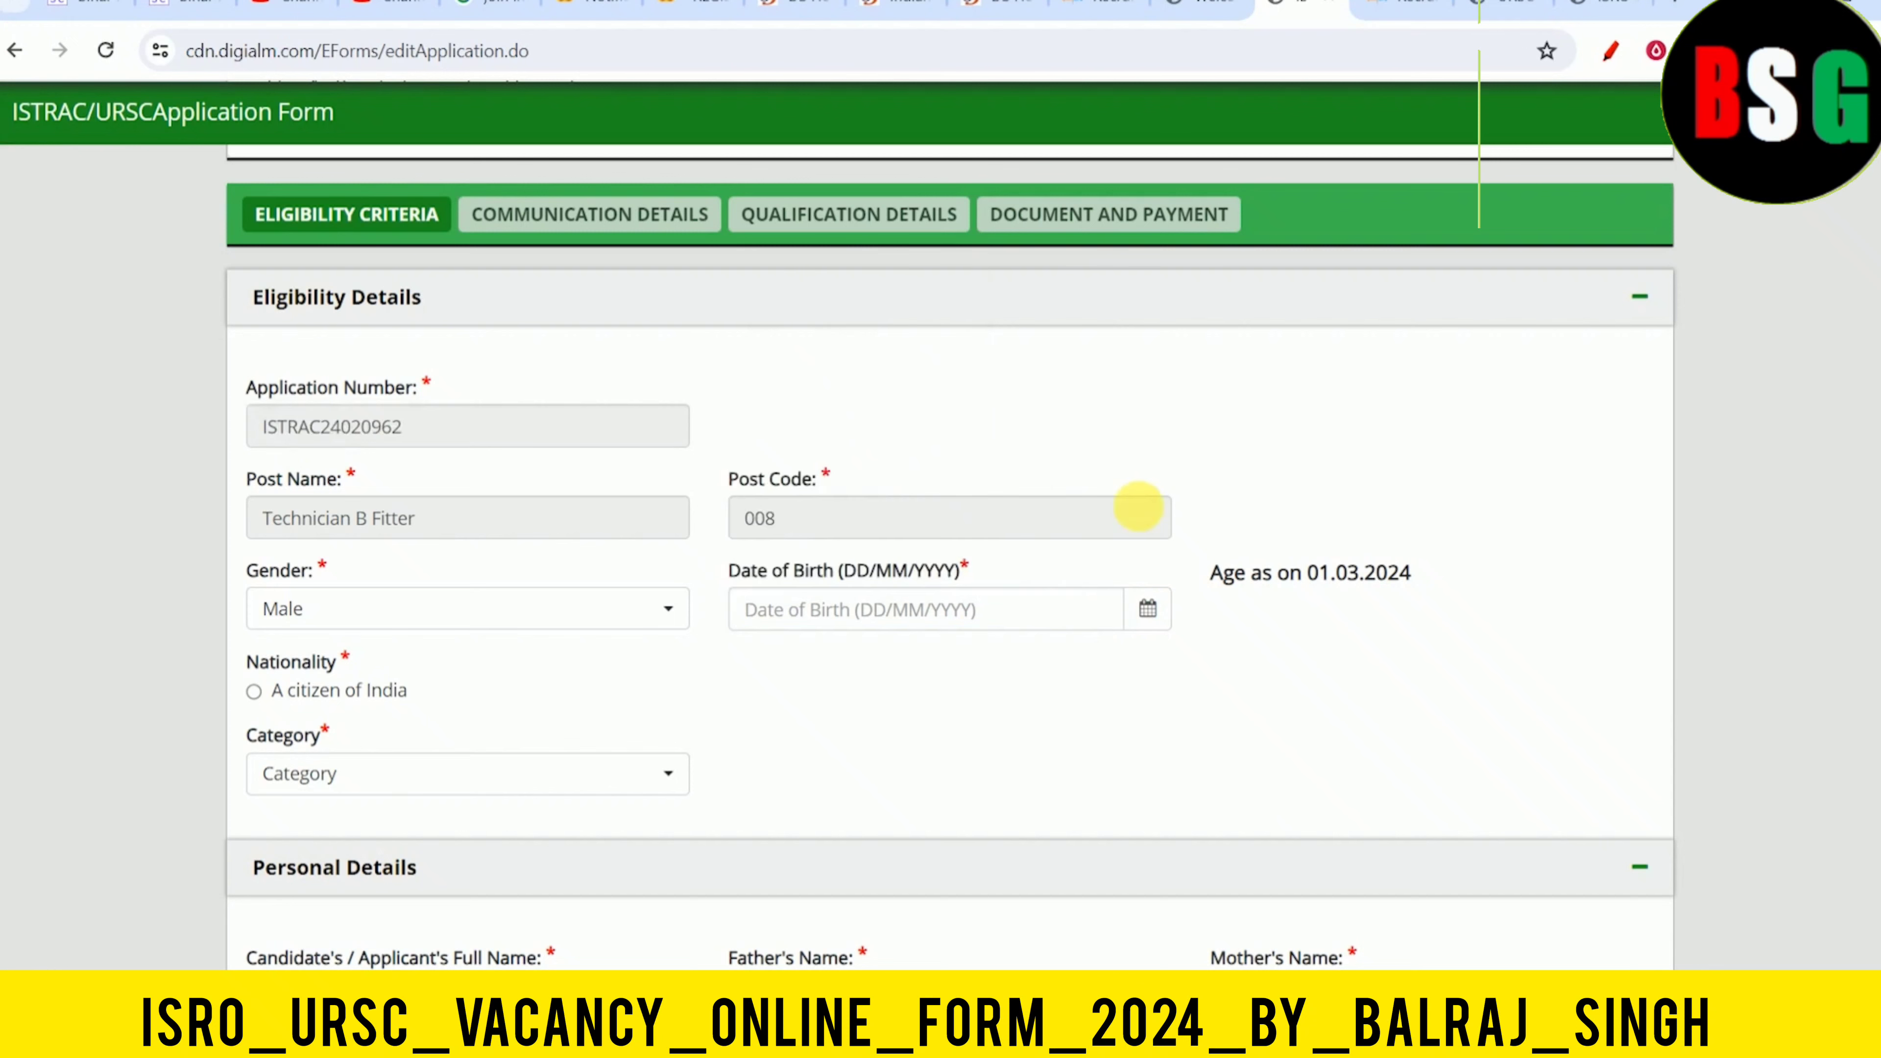
Mark the Nationality as A citizen of India, try UR, EWS and OBC(NCL) as the Category, and settle on SC
{"action": "left_click", "coordinate": [256, 692]}
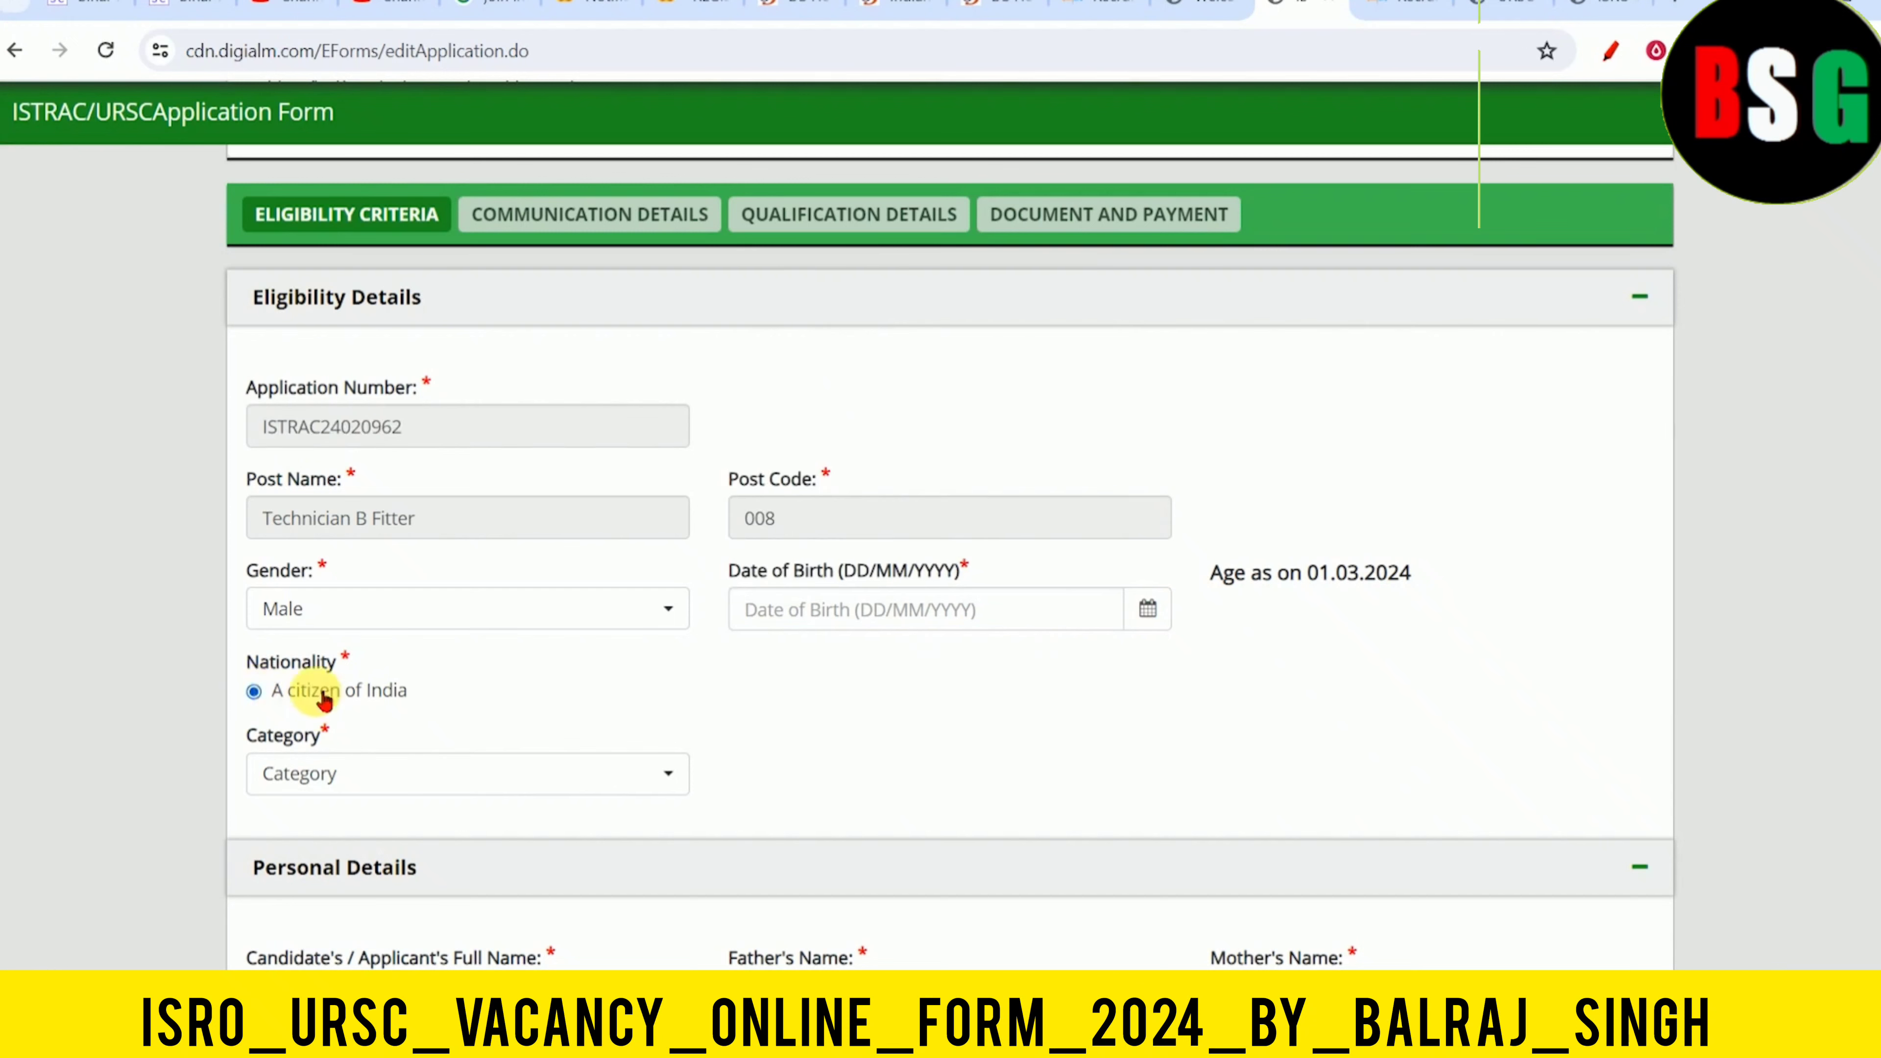
{"action": "left_click", "coordinate": [407, 777]}
{"action": "left_click", "coordinate": [346, 604]}
{"action": "left_click", "coordinate": [369, 778]}
{"action": "left_click", "coordinate": [366, 627]}
{"action": "left_click", "coordinate": [360, 791]}
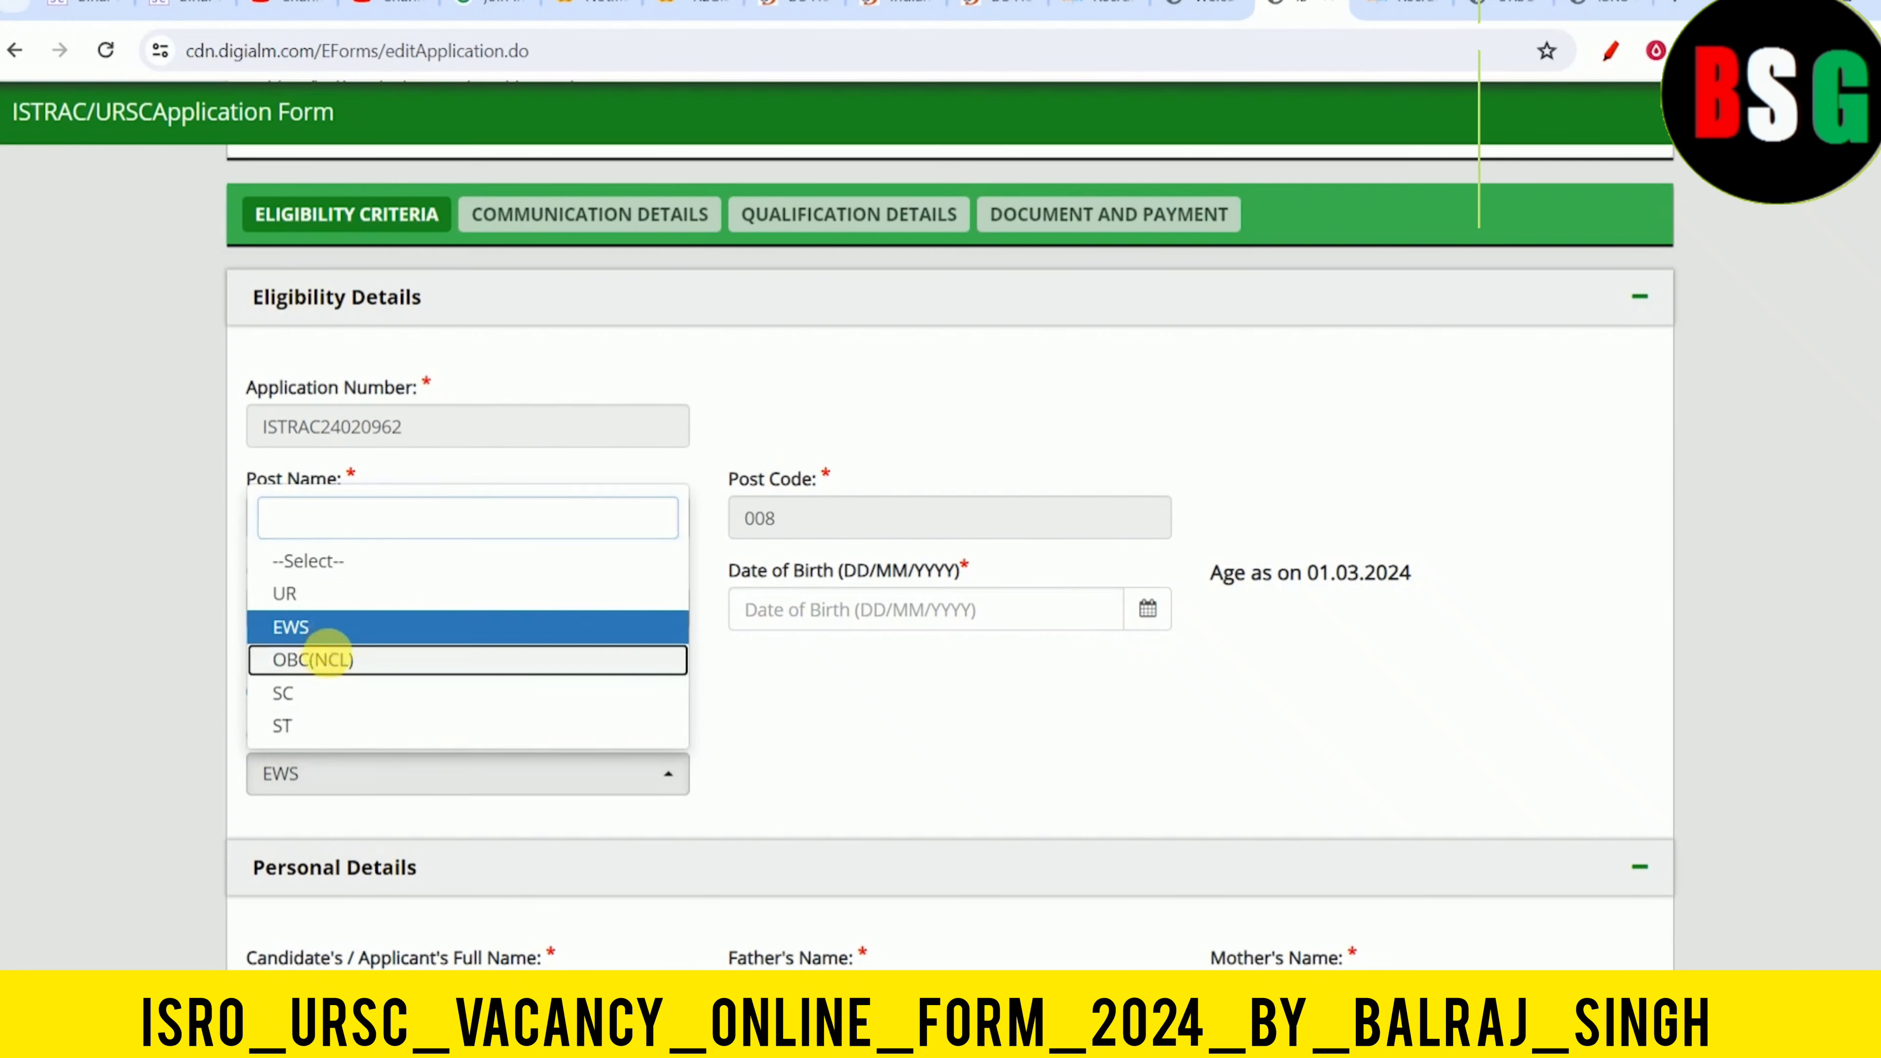
{"action": "left_click", "coordinate": [332, 662]}
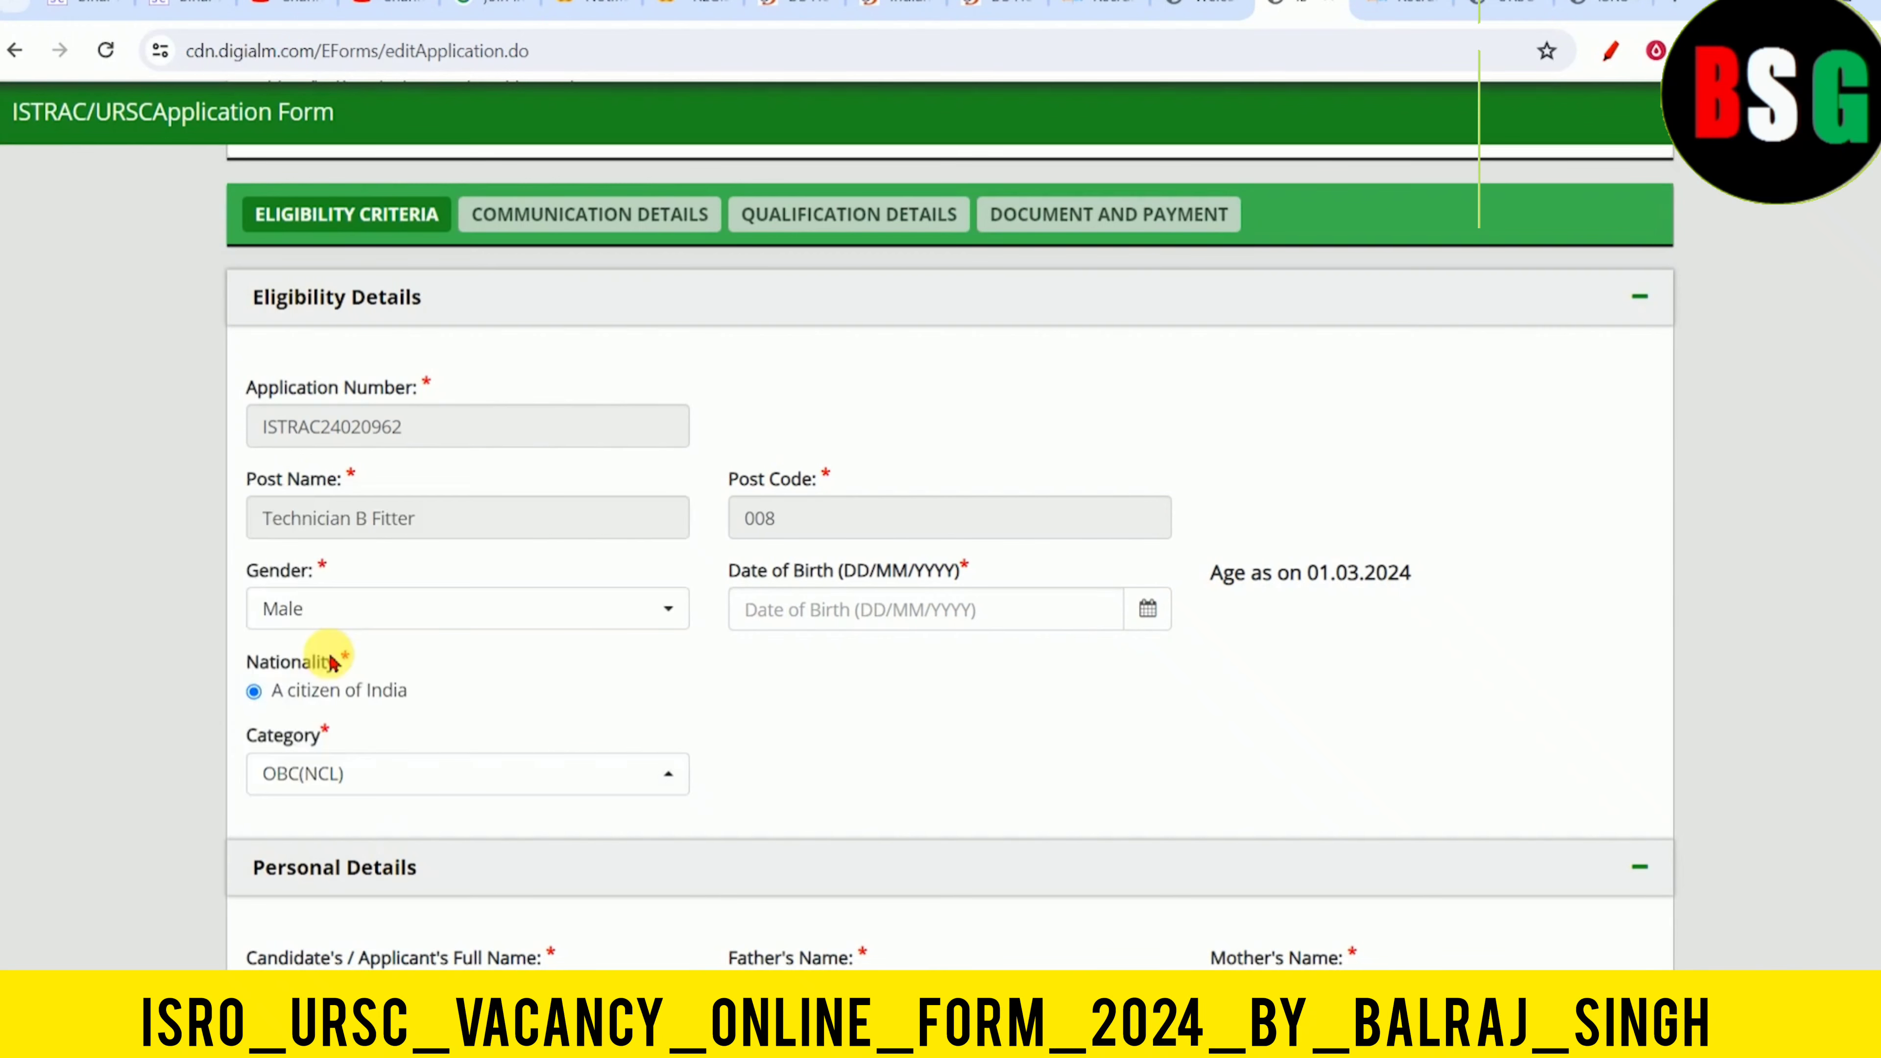
{"action": "left_click", "coordinate": [315, 776]}
{"action": "left_click", "coordinate": [310, 692]}
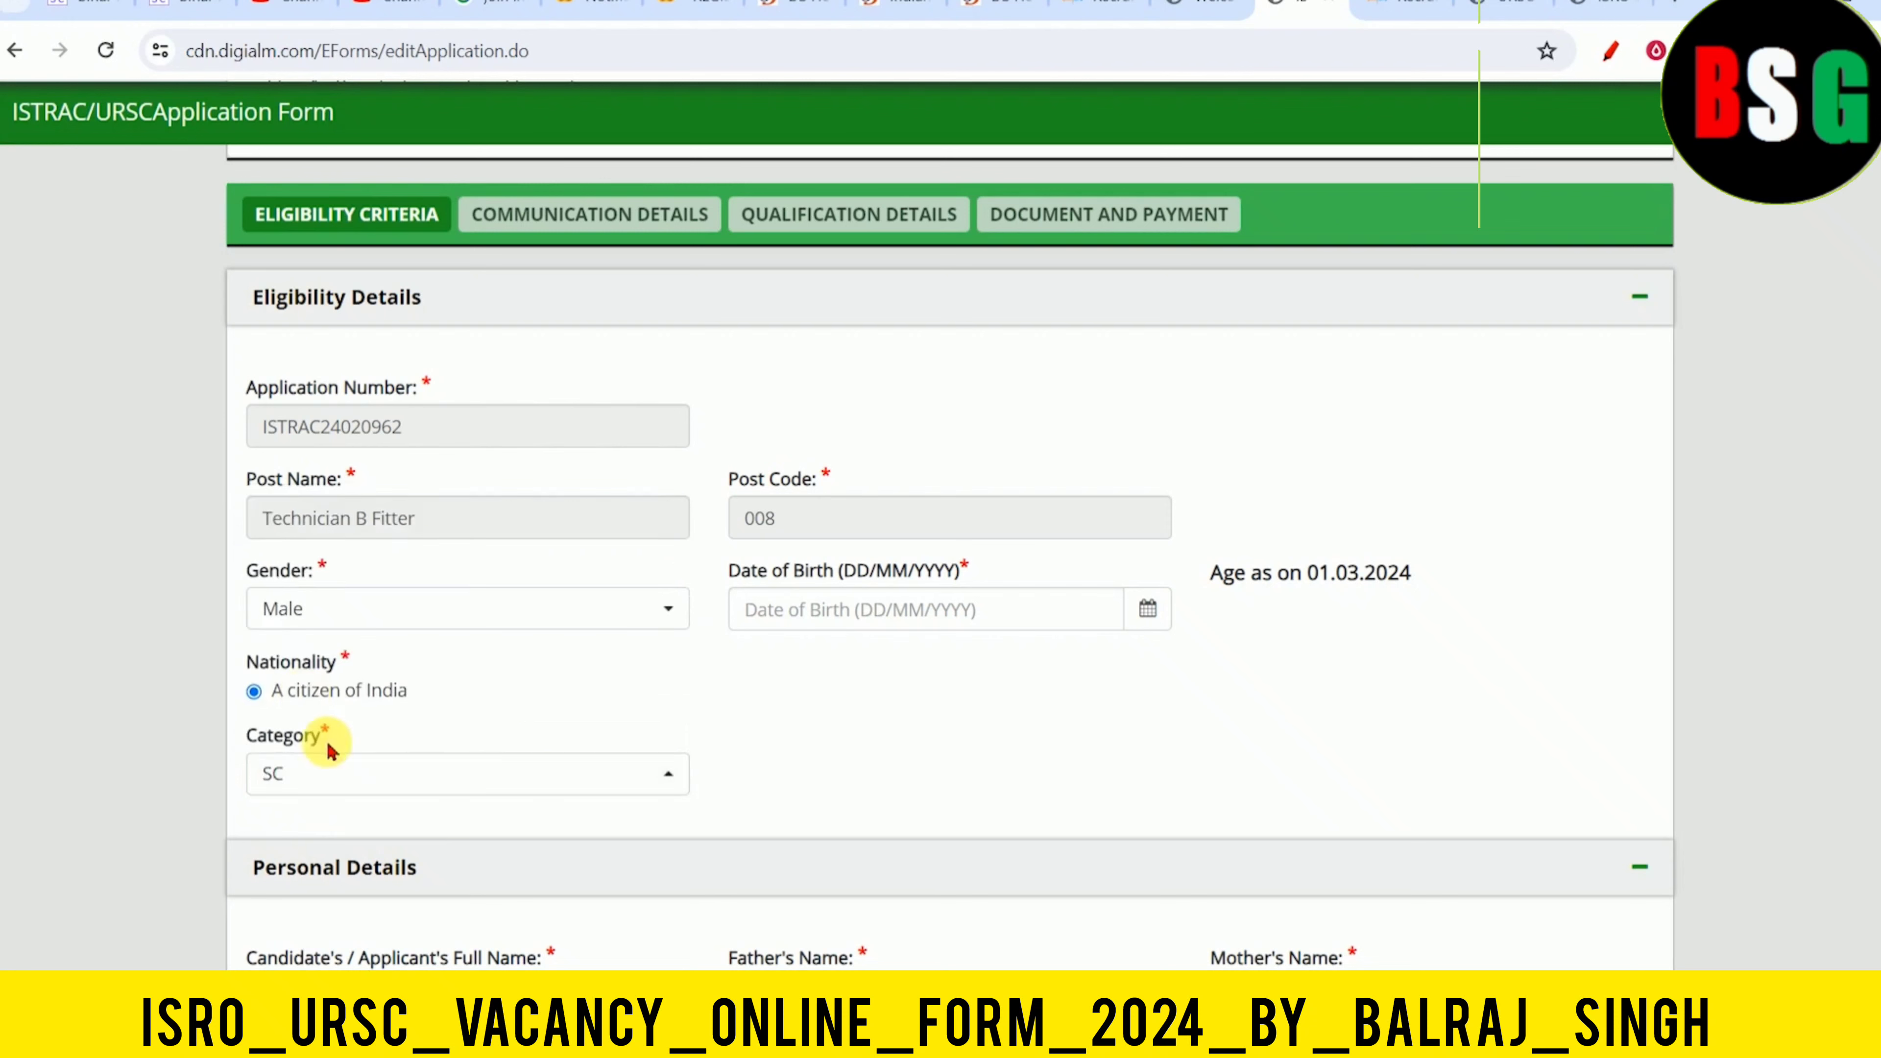
Go through the Father's Name and Mother's Name fields in Personal Details
{"action": "scroll", "coordinate": [693, 701], "scroll_direction": "down", "scroll_amount": 5}
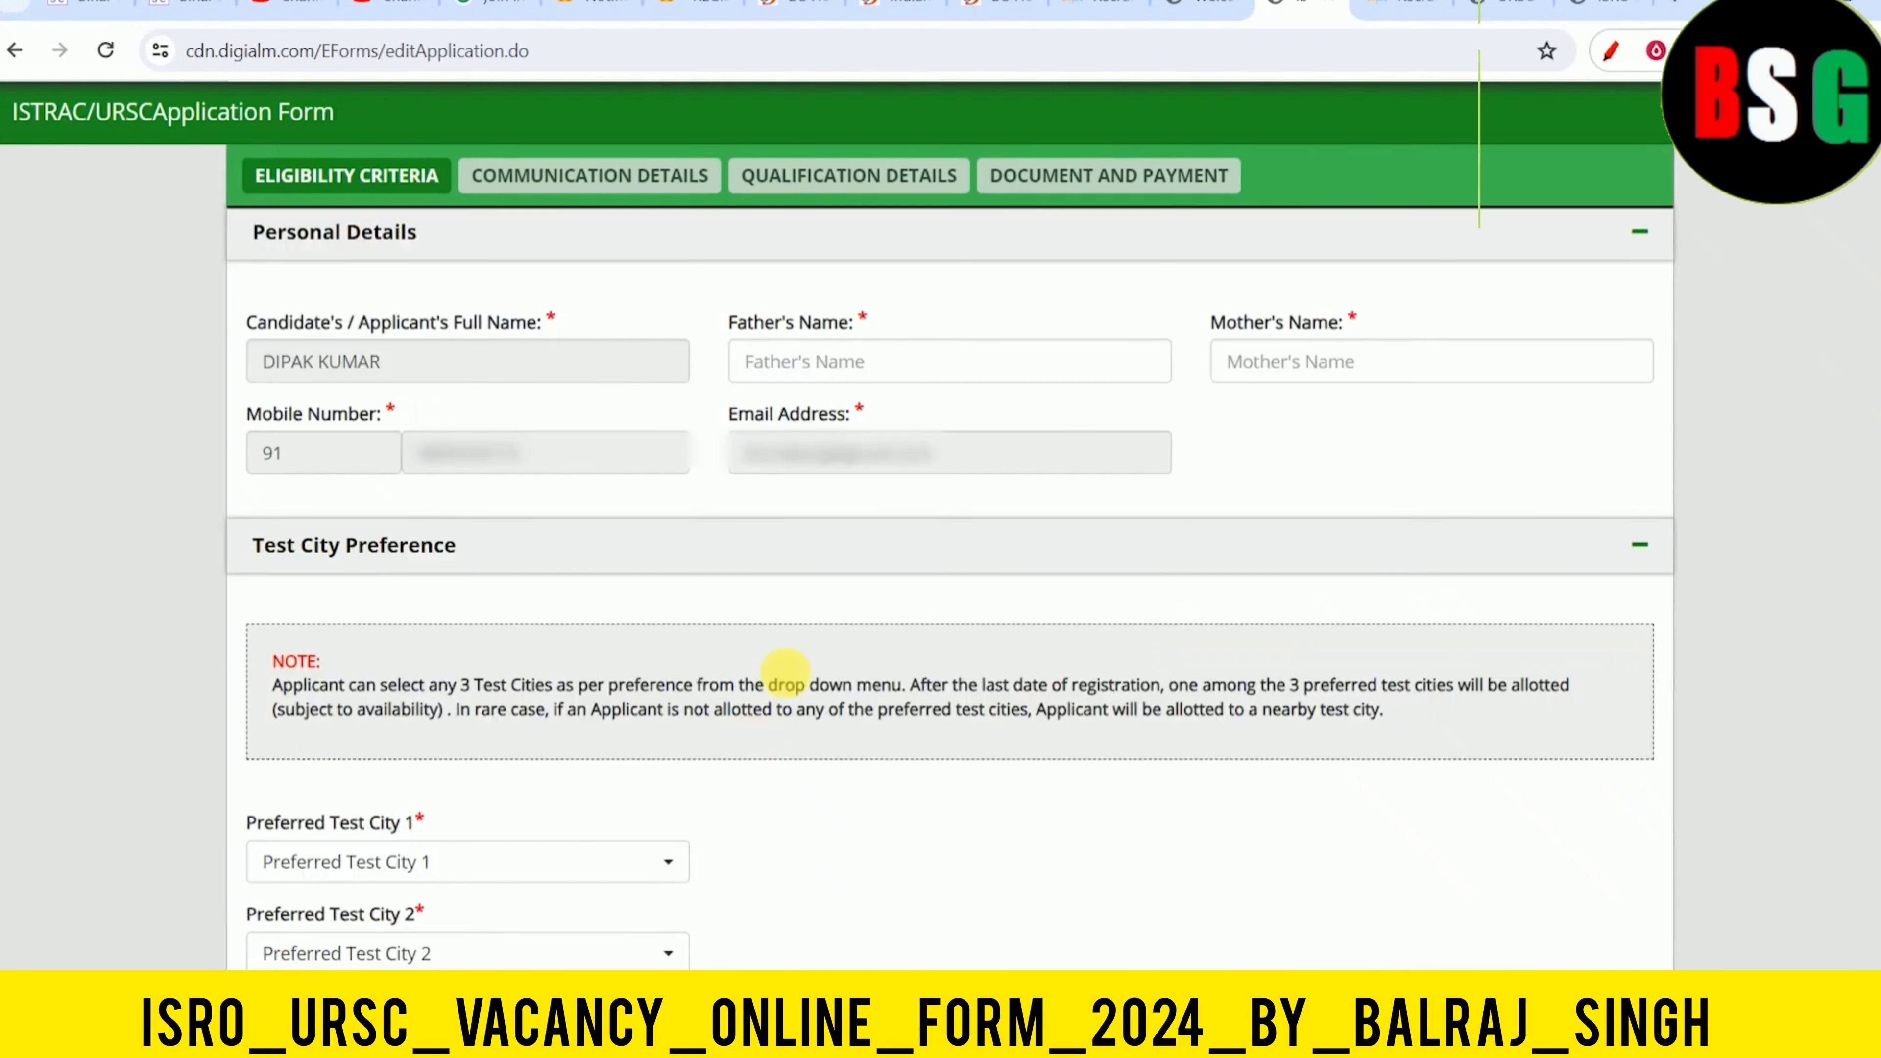
{"action": "left_click_drag", "start_coordinate": [736, 321], "coordinate": [822, 323]}
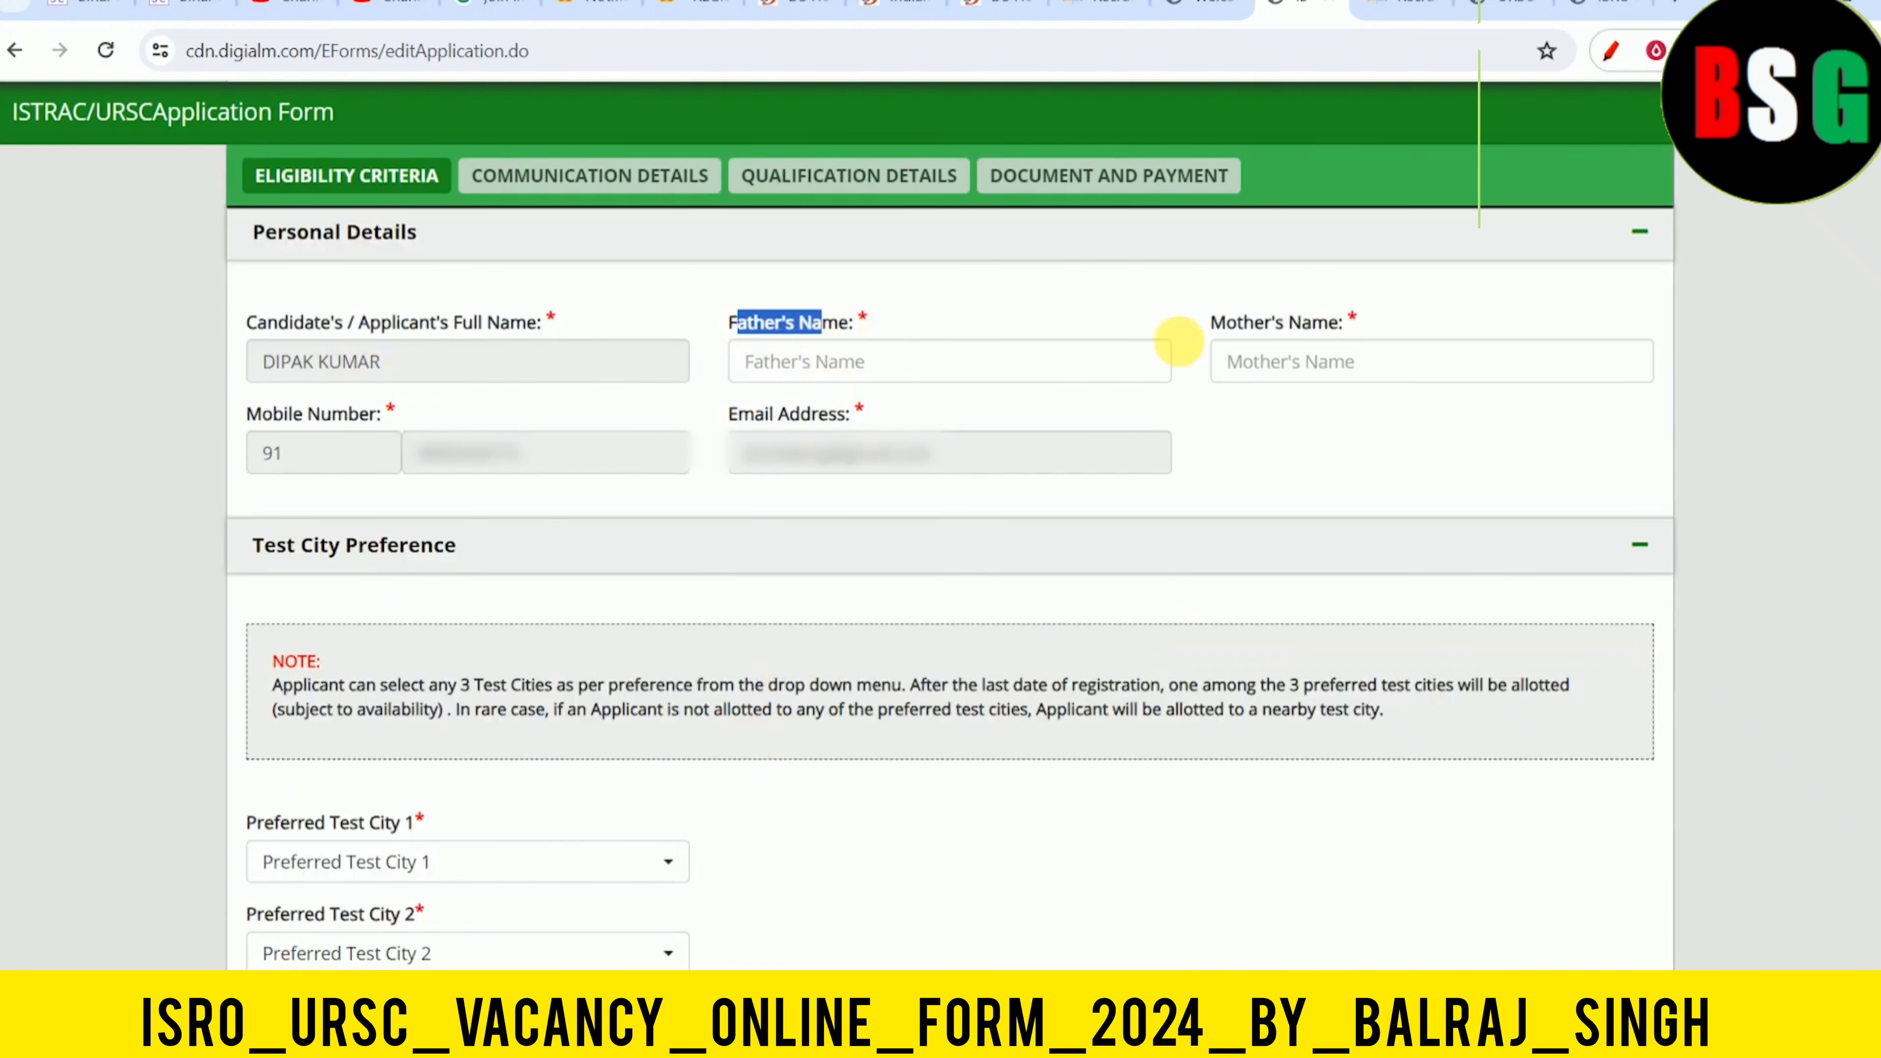
{"action": "left_click_drag", "start_coordinate": [1237, 321], "coordinate": [1339, 322]}
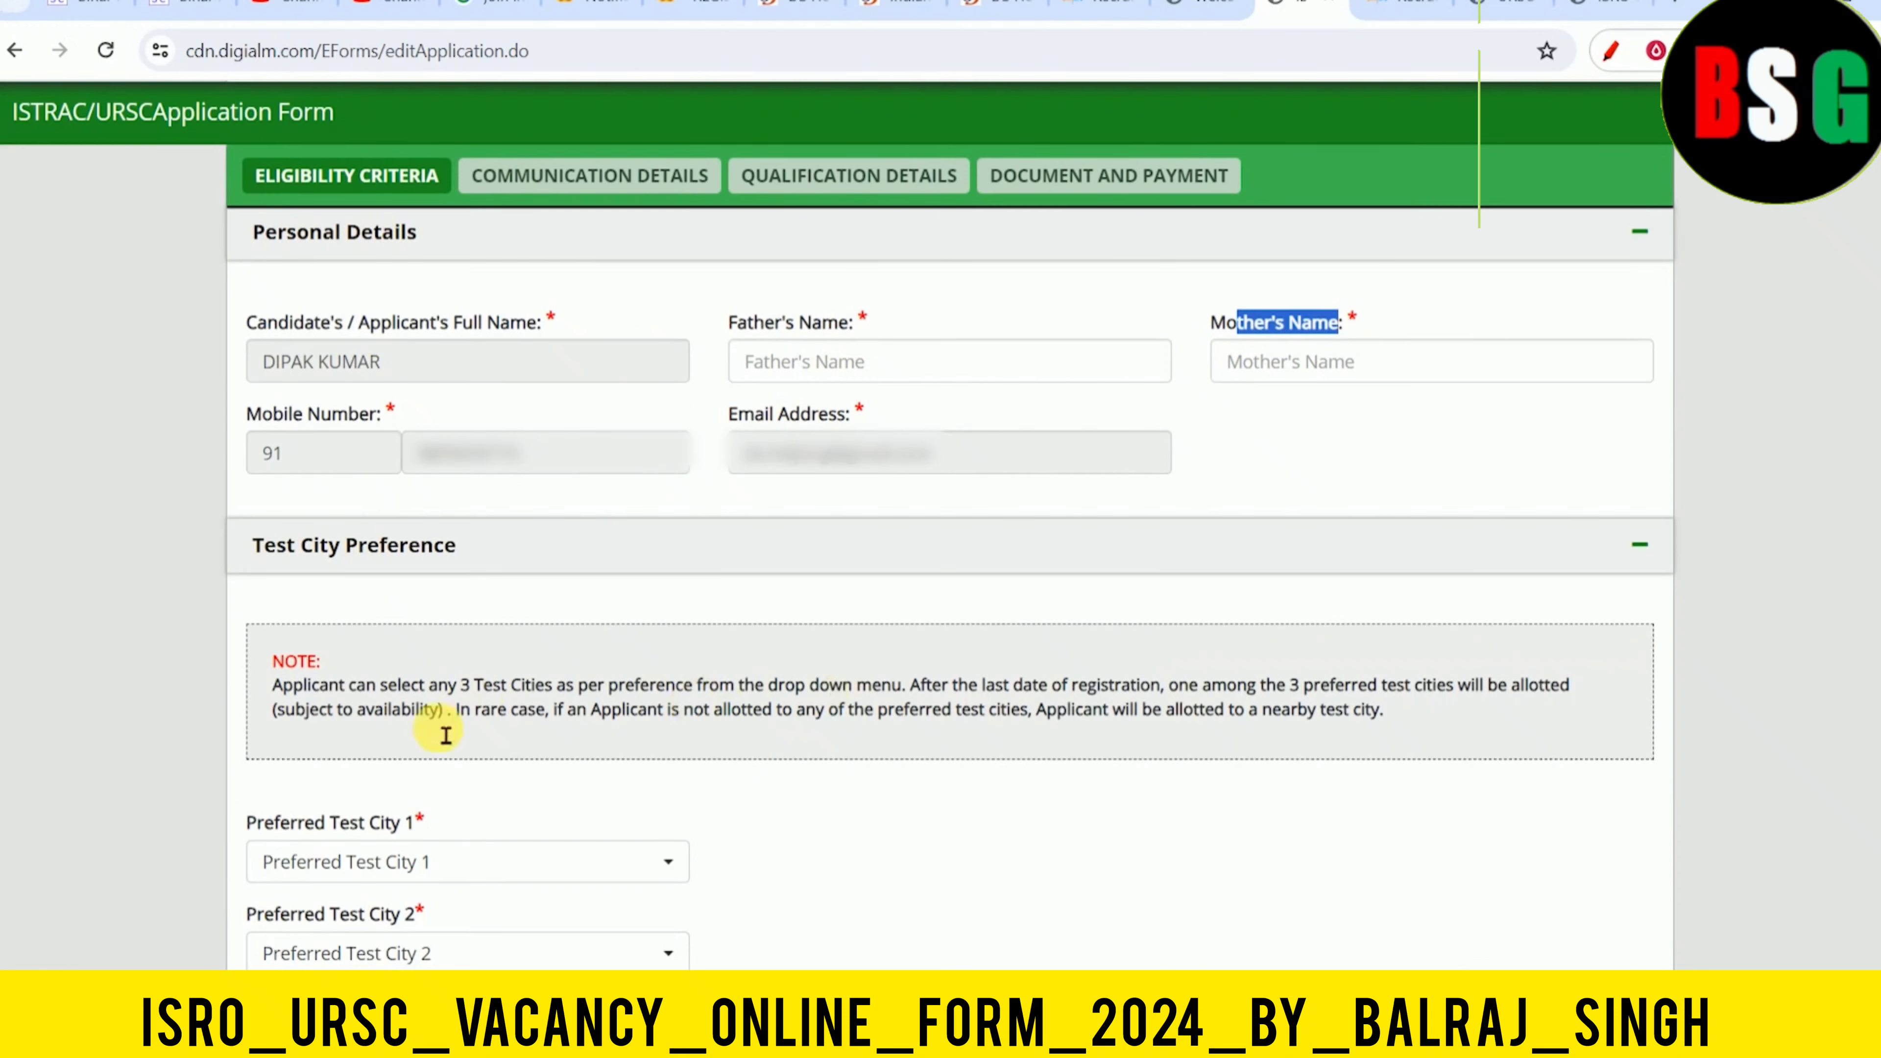
Look through the available test cities and choose Patna as Preferred Test City 1
{"action": "left_click_drag", "start_coordinate": [291, 822], "coordinate": [368, 823]}
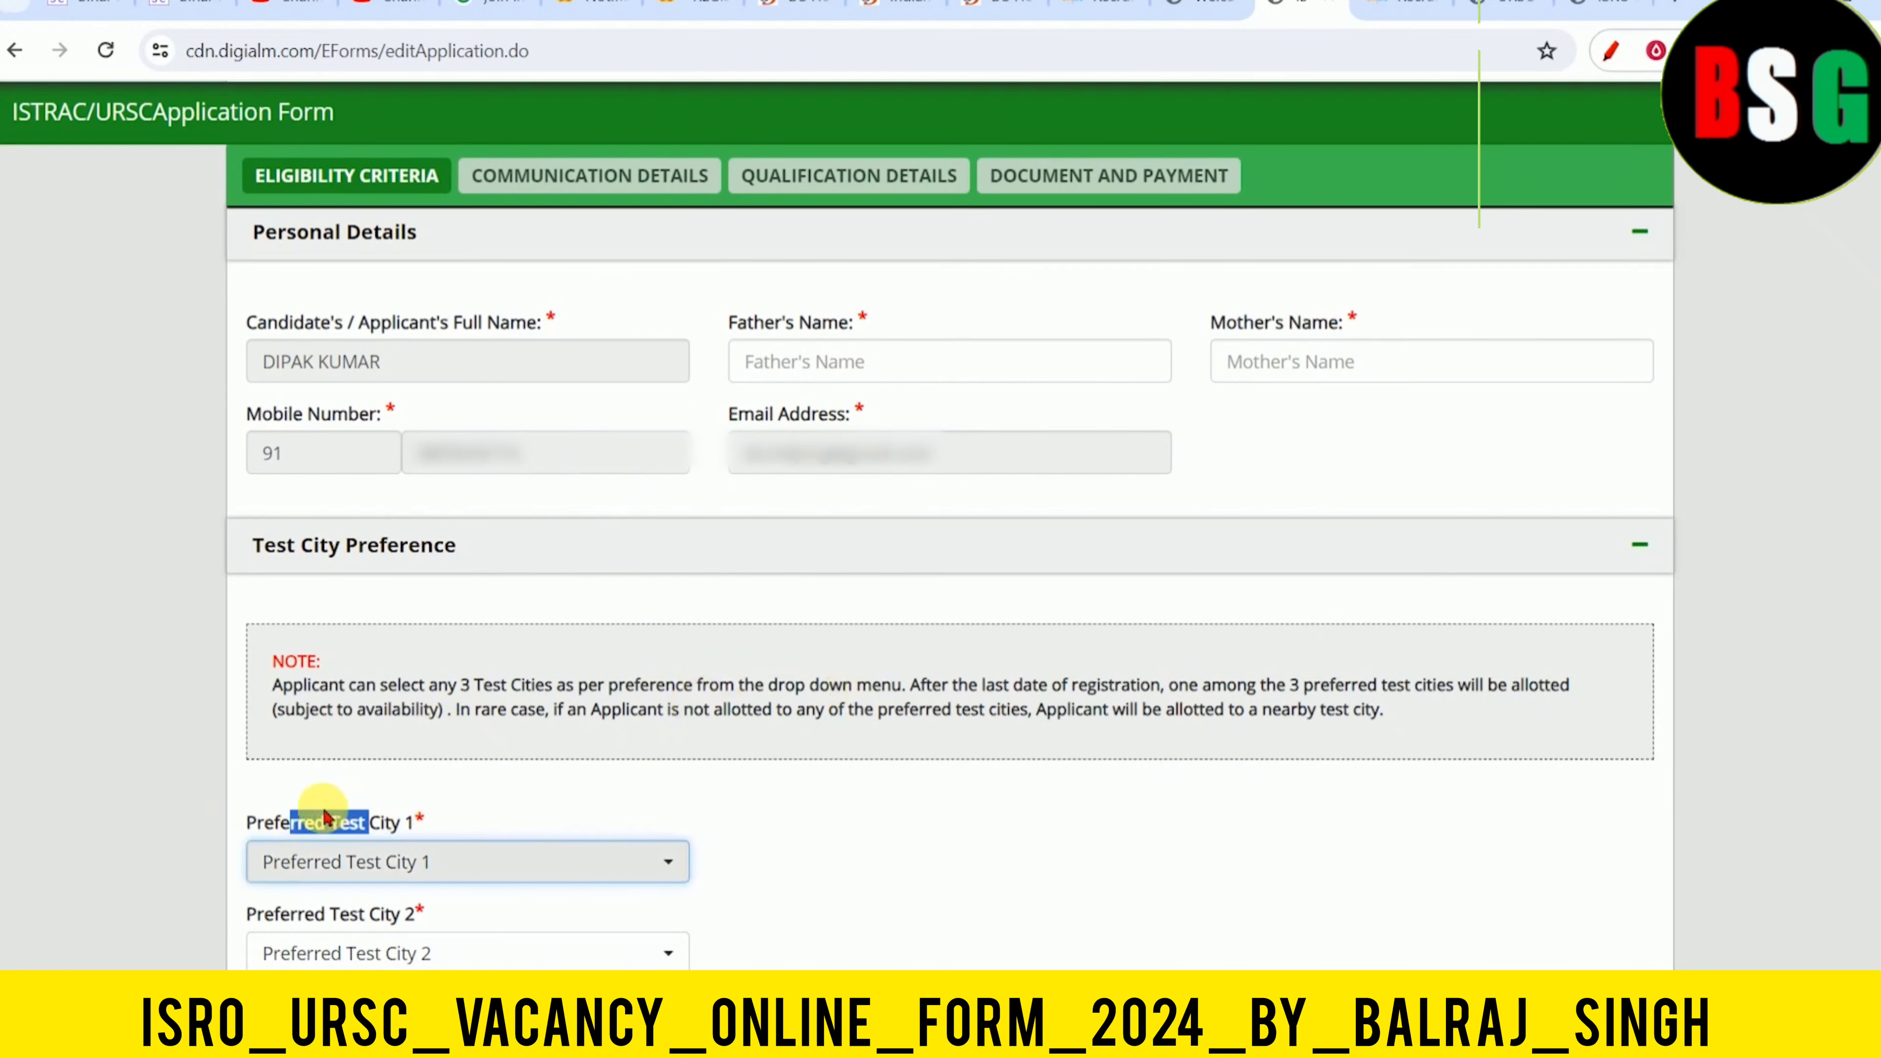
{"action": "scroll", "coordinate": [1562, 593], "scroll_direction": "down", "scroll_amount": 5}
{"action": "left_click", "coordinate": [495, 365]}
{"action": "left_click_drag", "start_coordinate": [682, 555], "coordinate": [684, 785]}
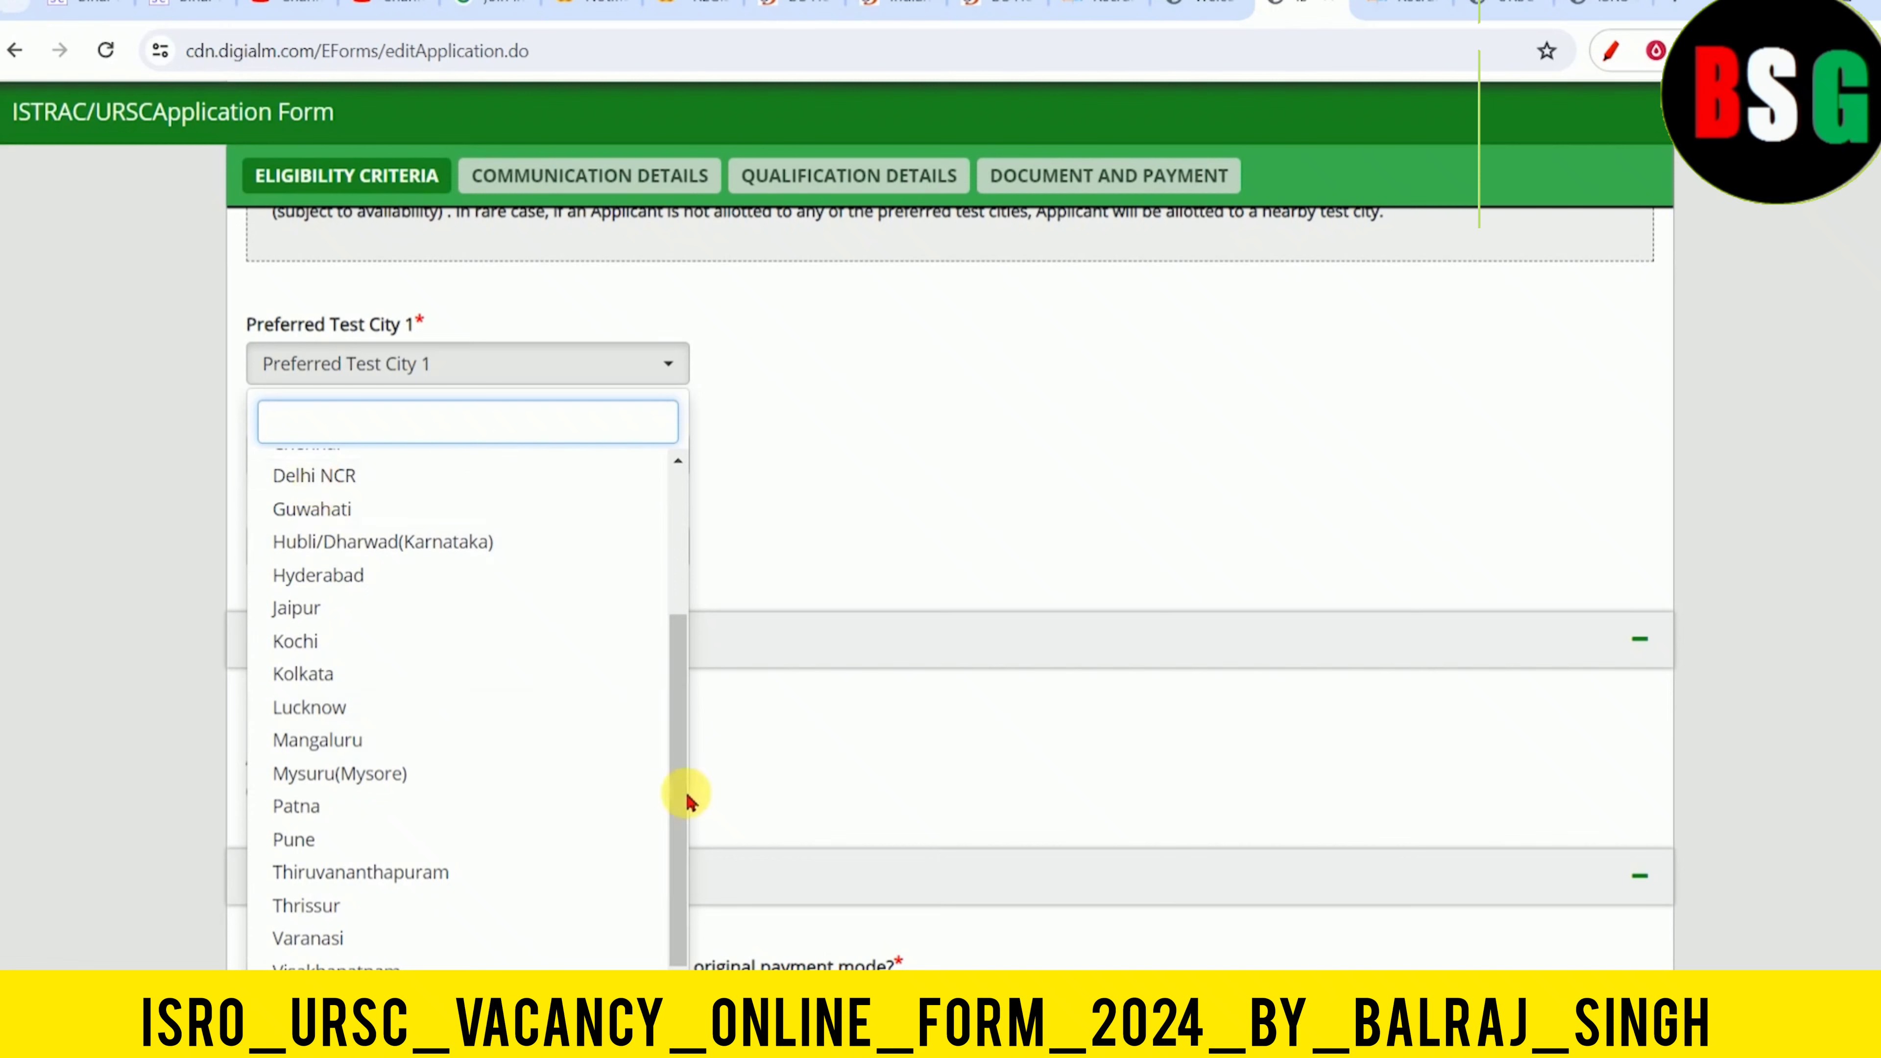
{"action": "left_click_drag", "start_coordinate": [683, 798], "coordinate": [689, 630]}
{"action": "type", "text": "p"}
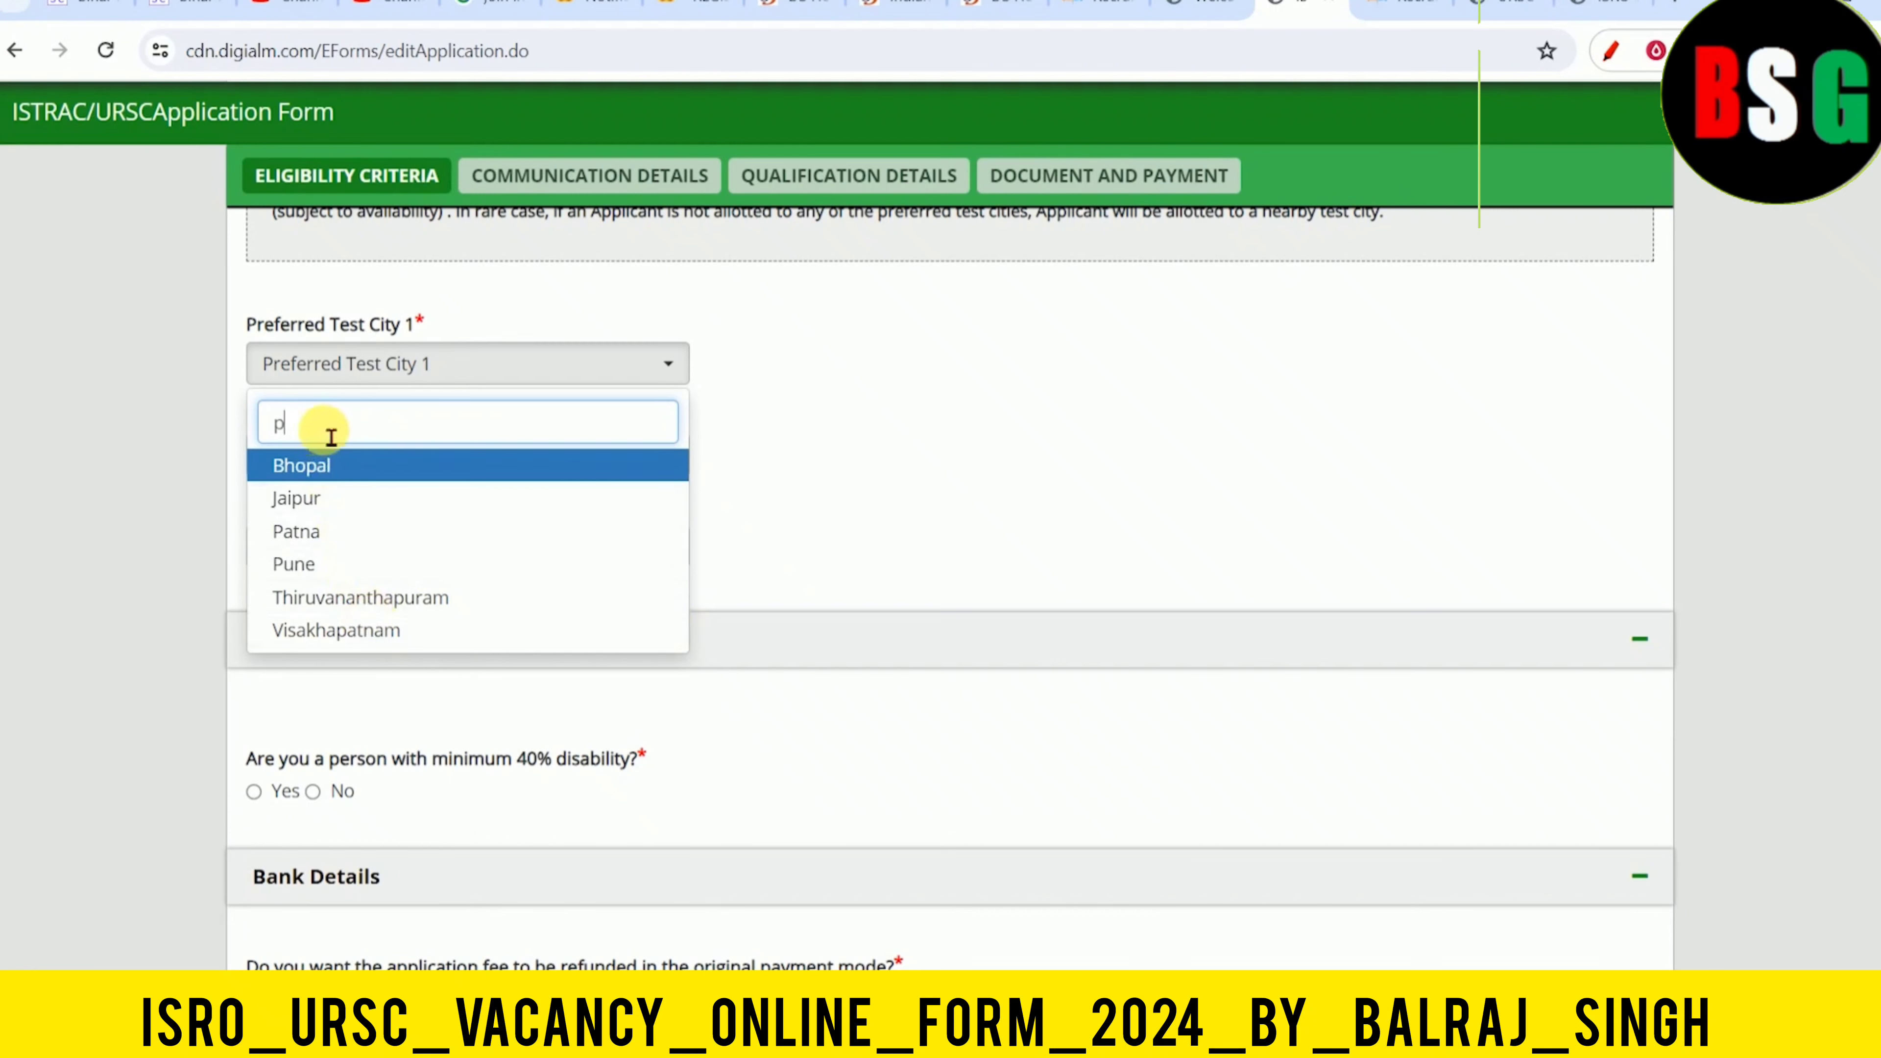
{"action": "left_click", "coordinate": [315, 532]}
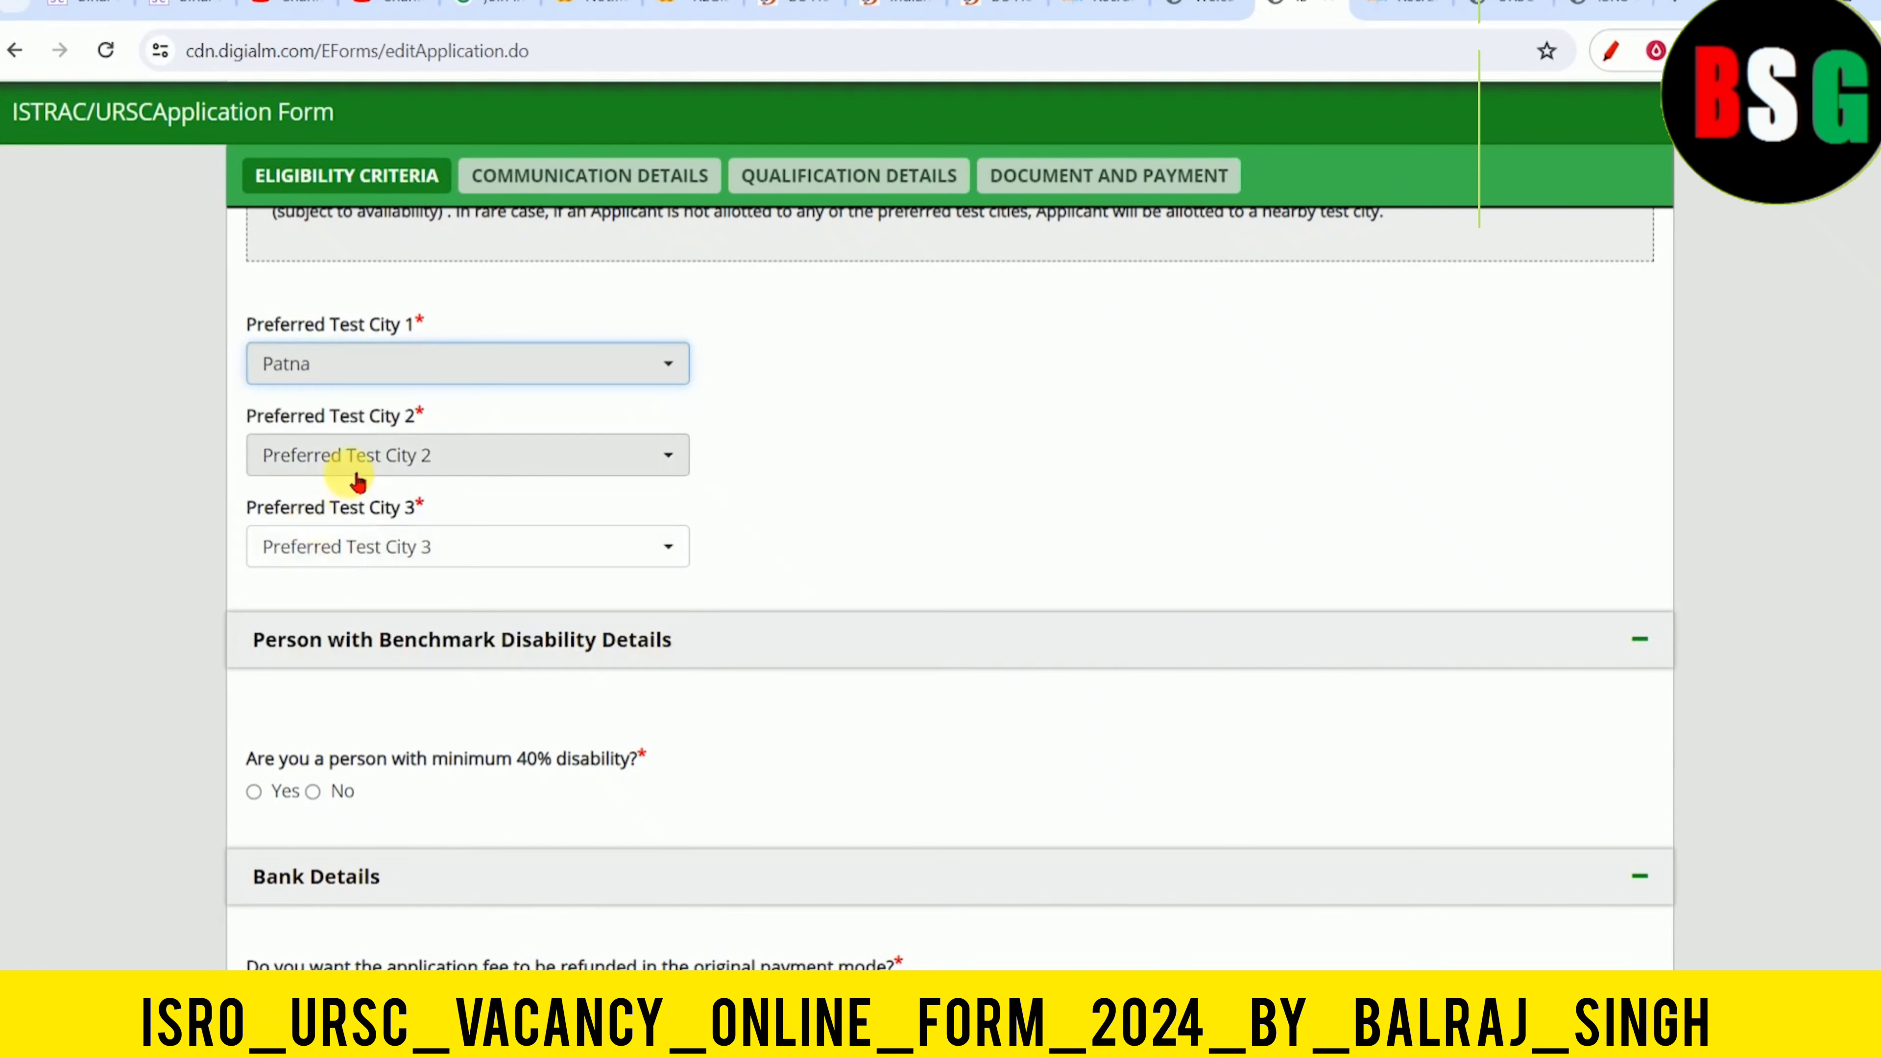
Choose Agra as Preferred Test City 2 and Bhopal as Preferred Test City 3
{"action": "left_click", "coordinate": [353, 467]}
{"action": "scroll", "coordinate": [365, 793], "scroll_direction": "down", "scroll_amount": 5}
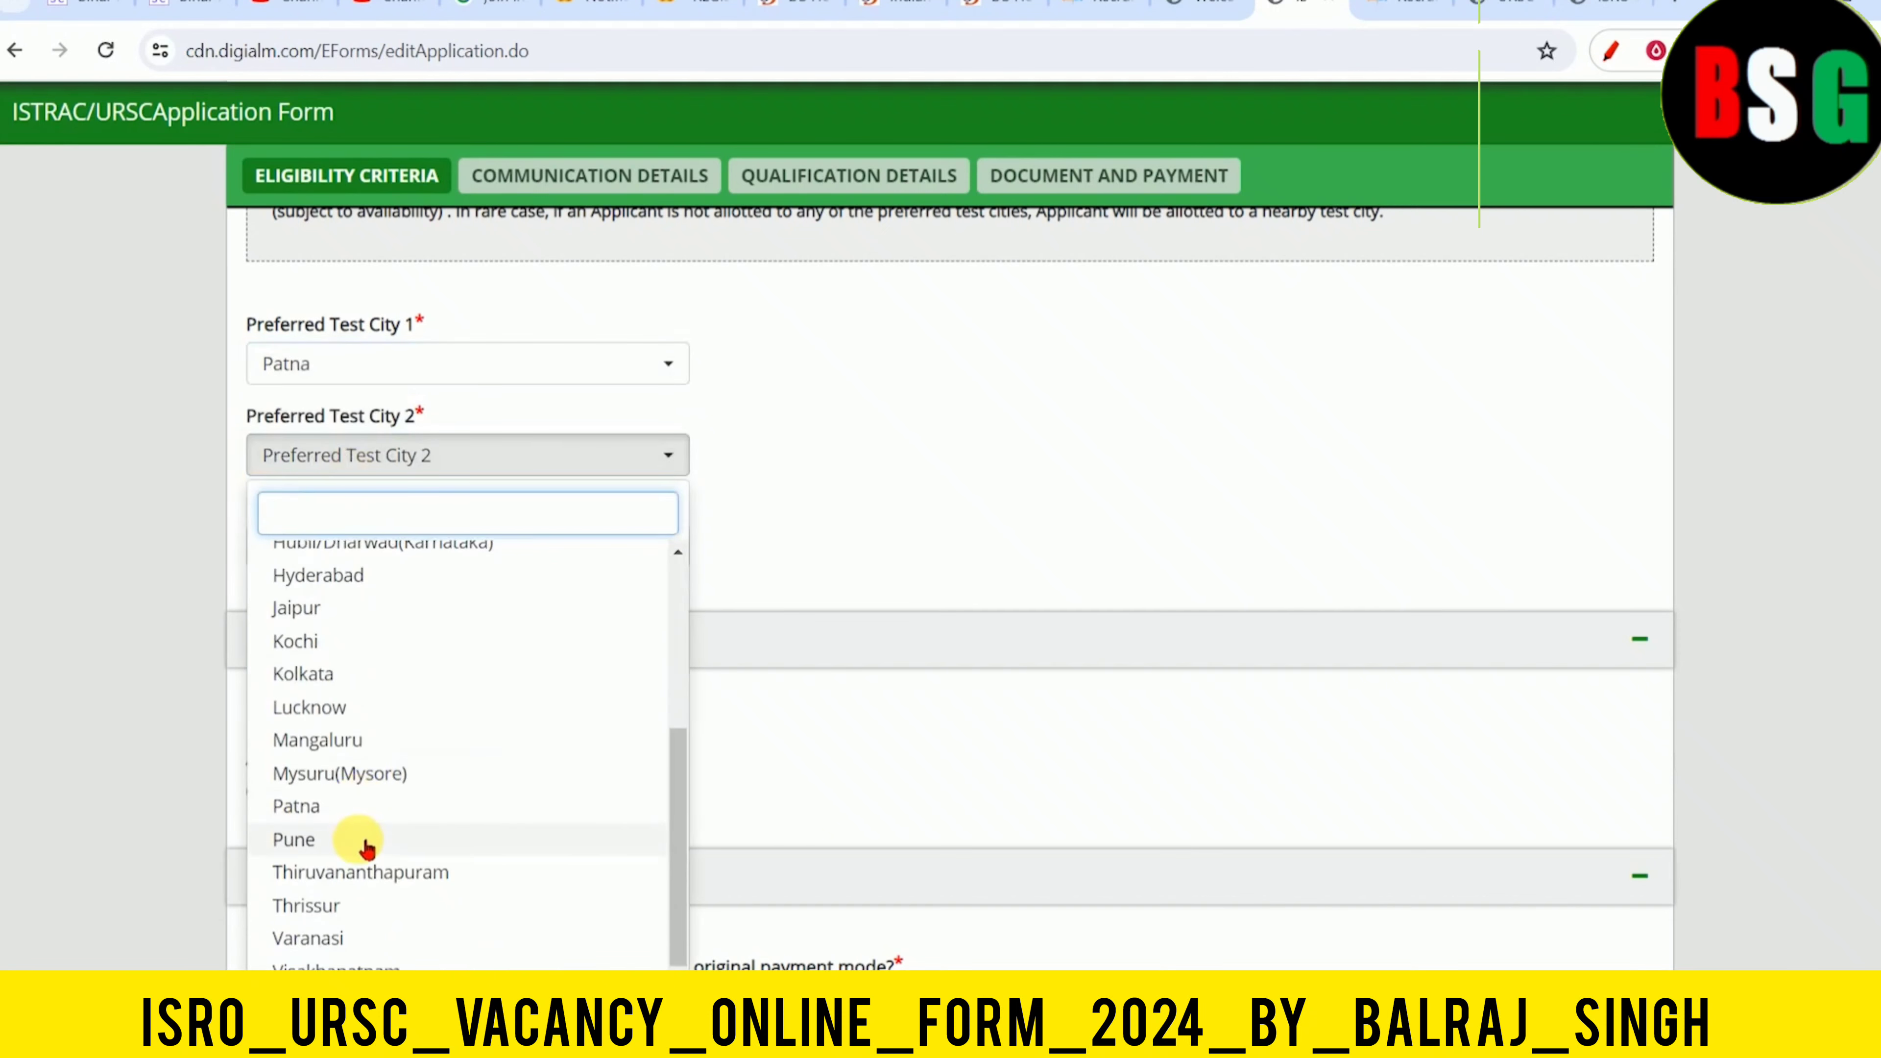
{"action": "scroll", "coordinate": [433, 851], "scroll_direction": "down", "scroll_amount": 3}
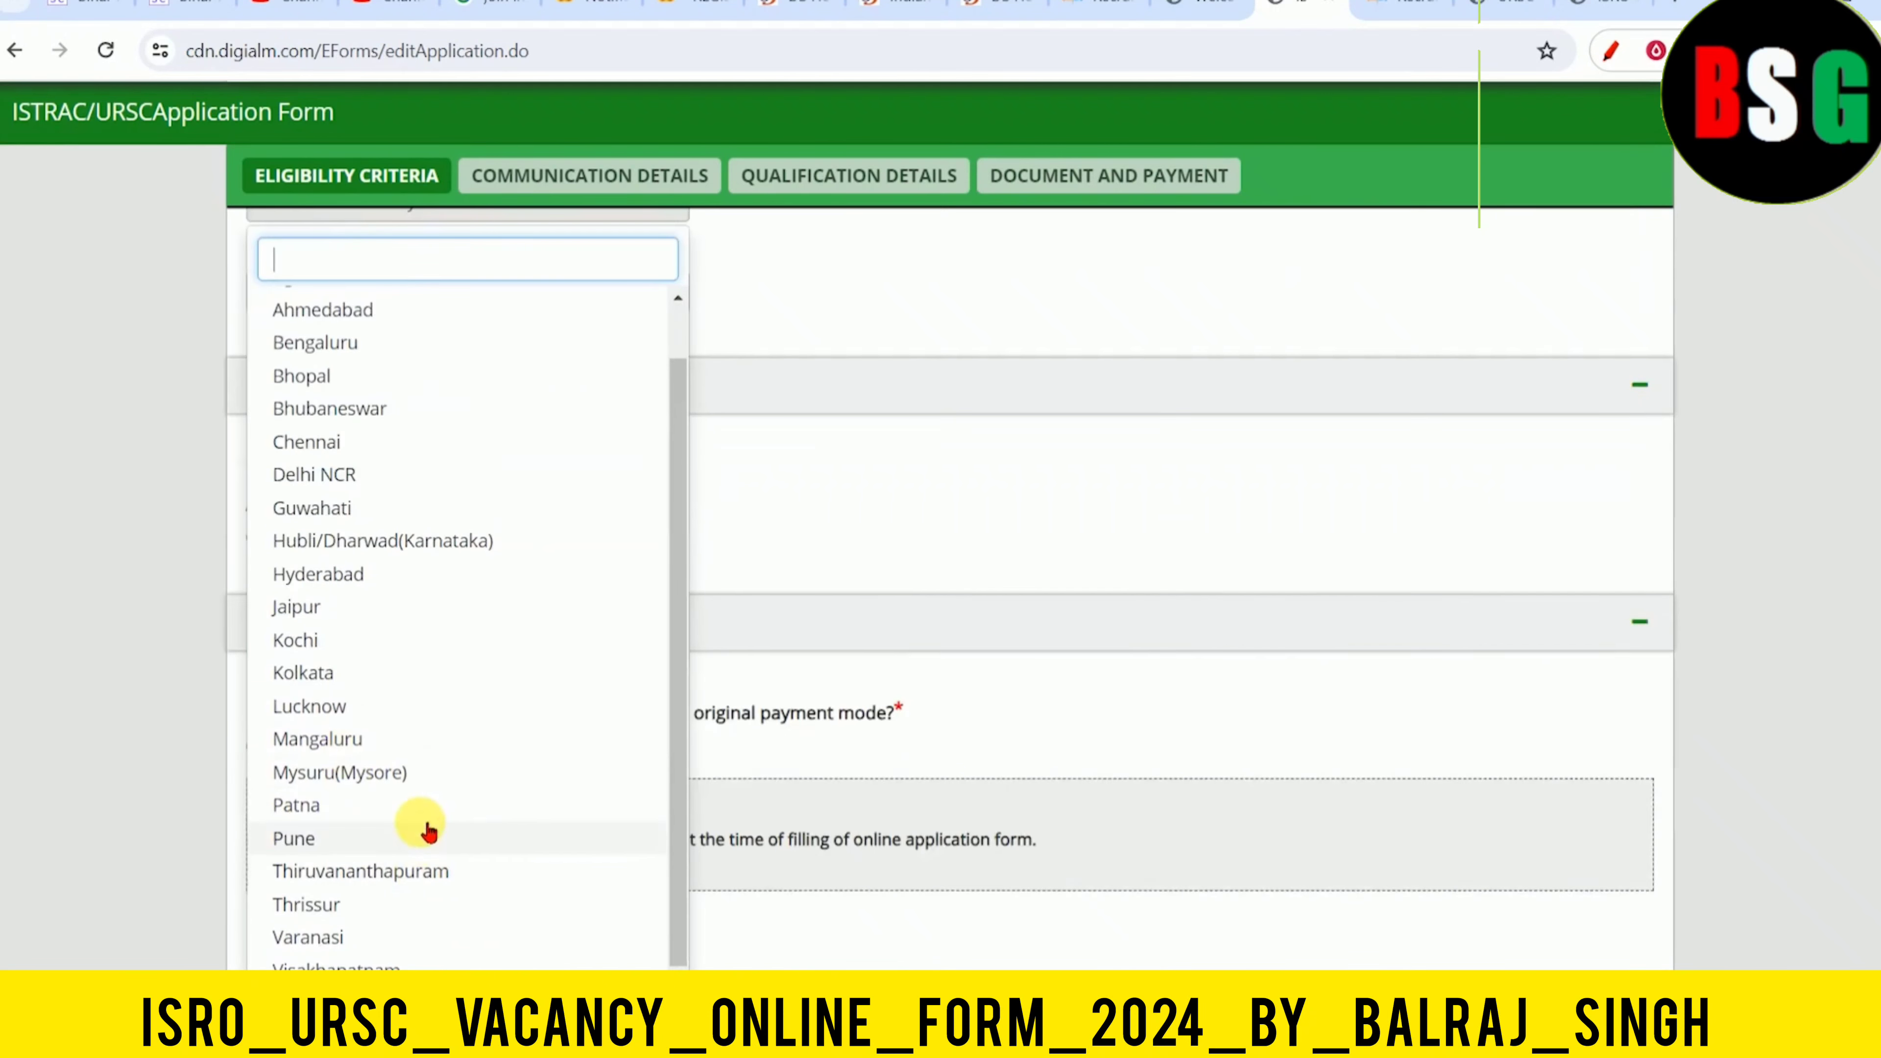
{"action": "scroll", "coordinate": [402, 769], "scroll_direction": "up", "scroll_amount": 4}
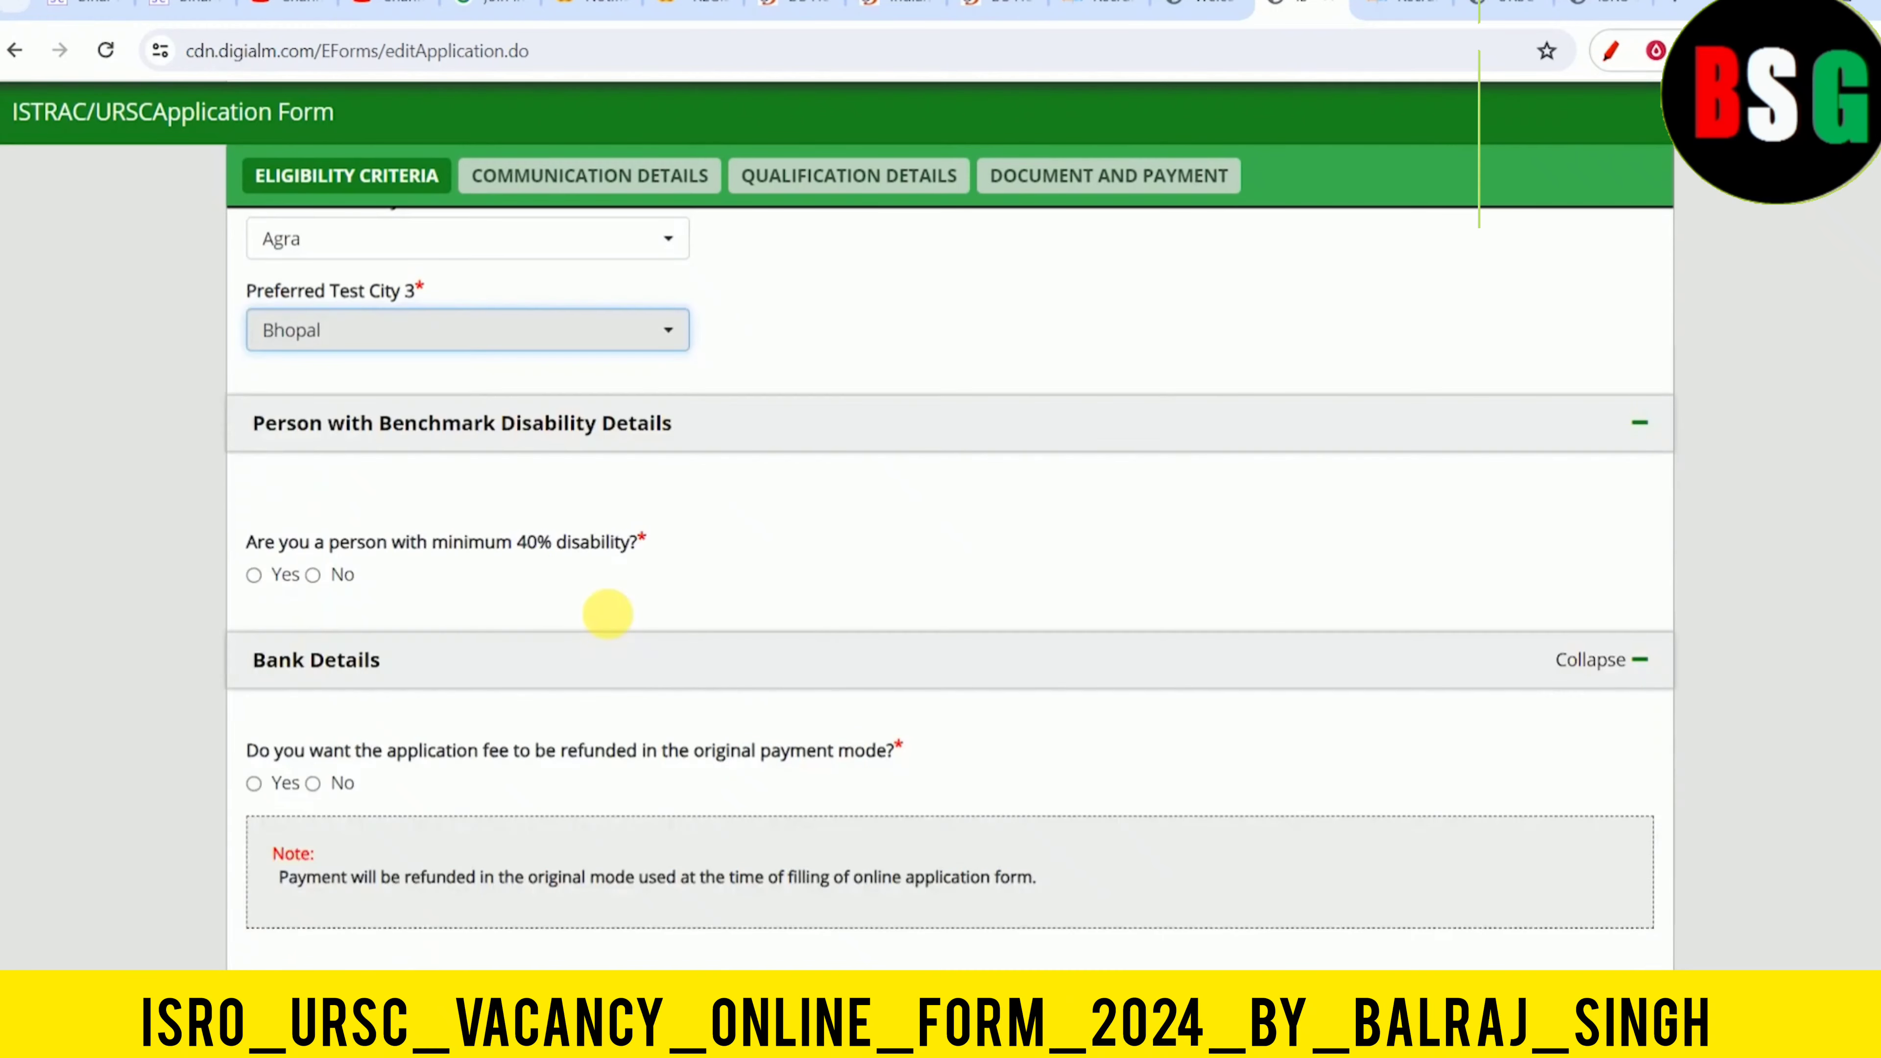
Check the extra fields for a Yes answer to the minimum 40% disability question, and set the answer to No
{"action": "left_click", "coordinate": [254, 575]}
{"action": "scroll", "coordinate": [834, 637], "scroll_direction": "down", "scroll_amount": 5}
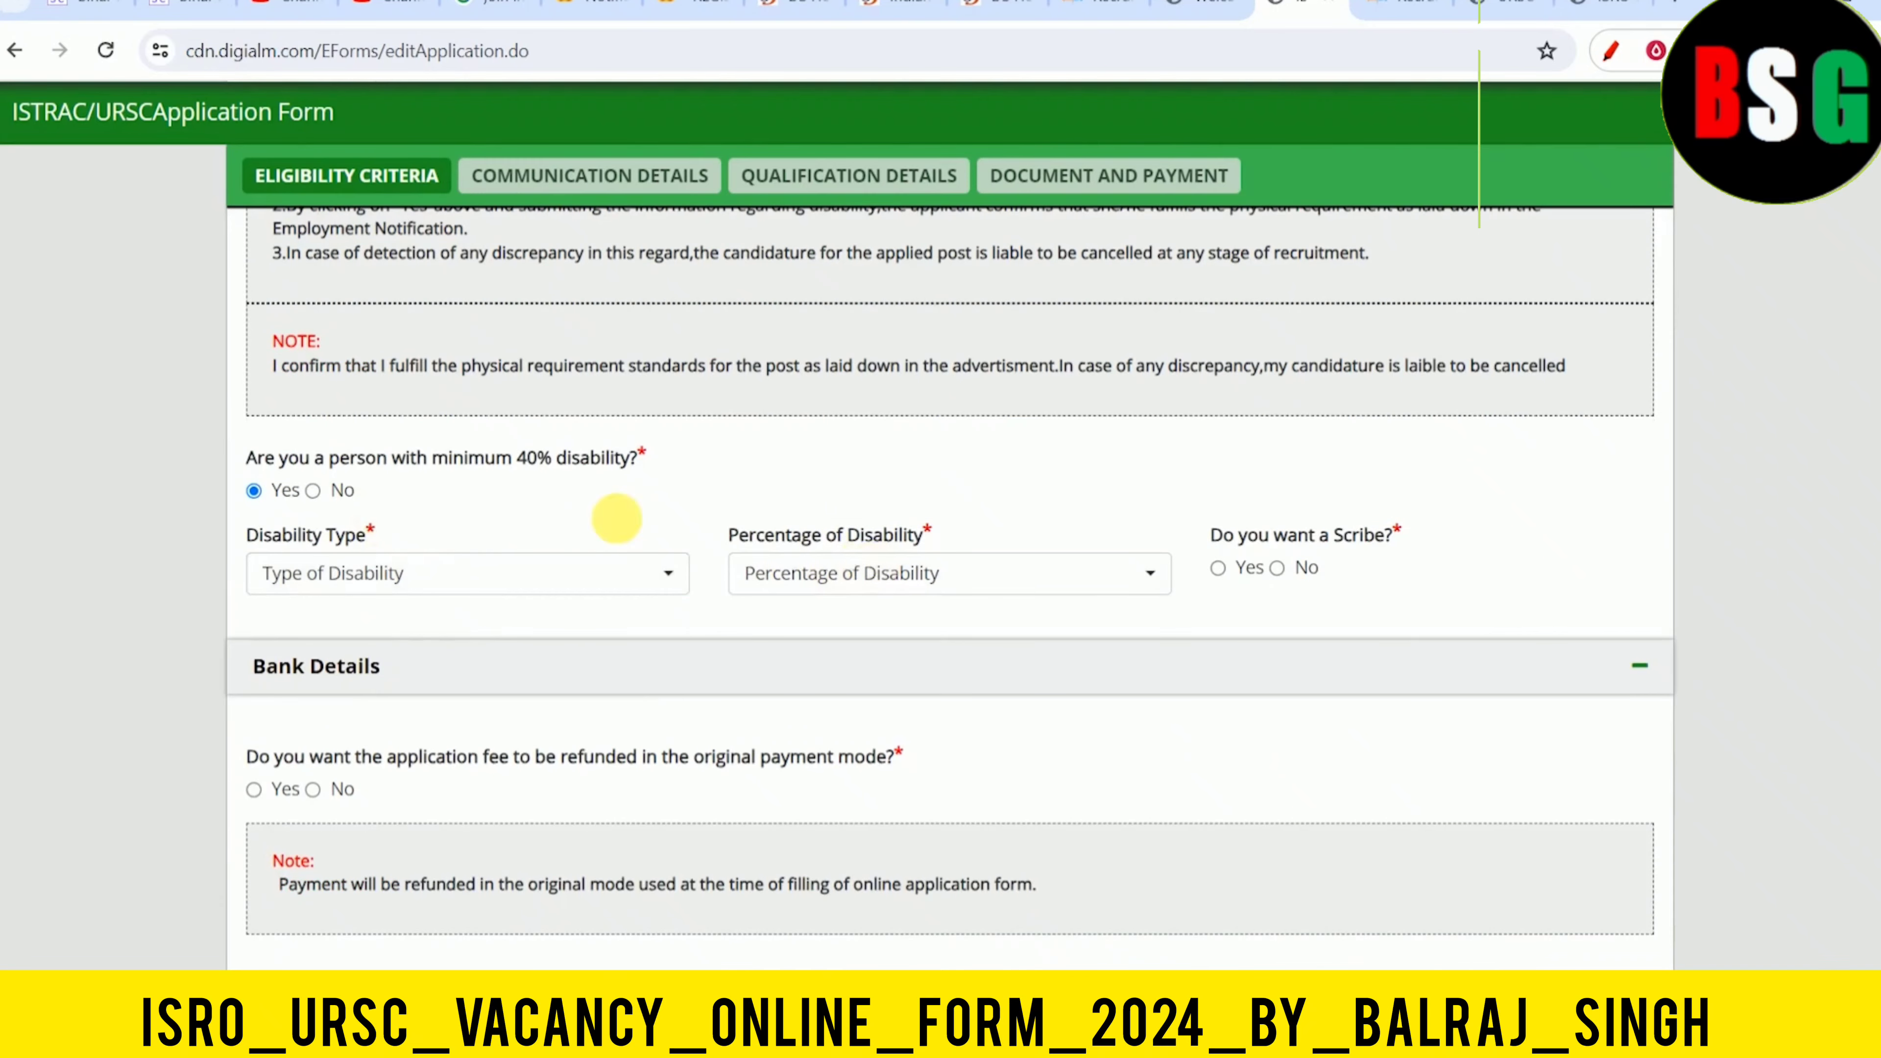
{"action": "left_click", "coordinate": [324, 495]}
Review the fee refund question and the bank account fields for No, and choose Yes for refund in the original payment mode
{"action": "scroll", "coordinate": [494, 583], "scroll_direction": "up", "scroll_amount": 2}
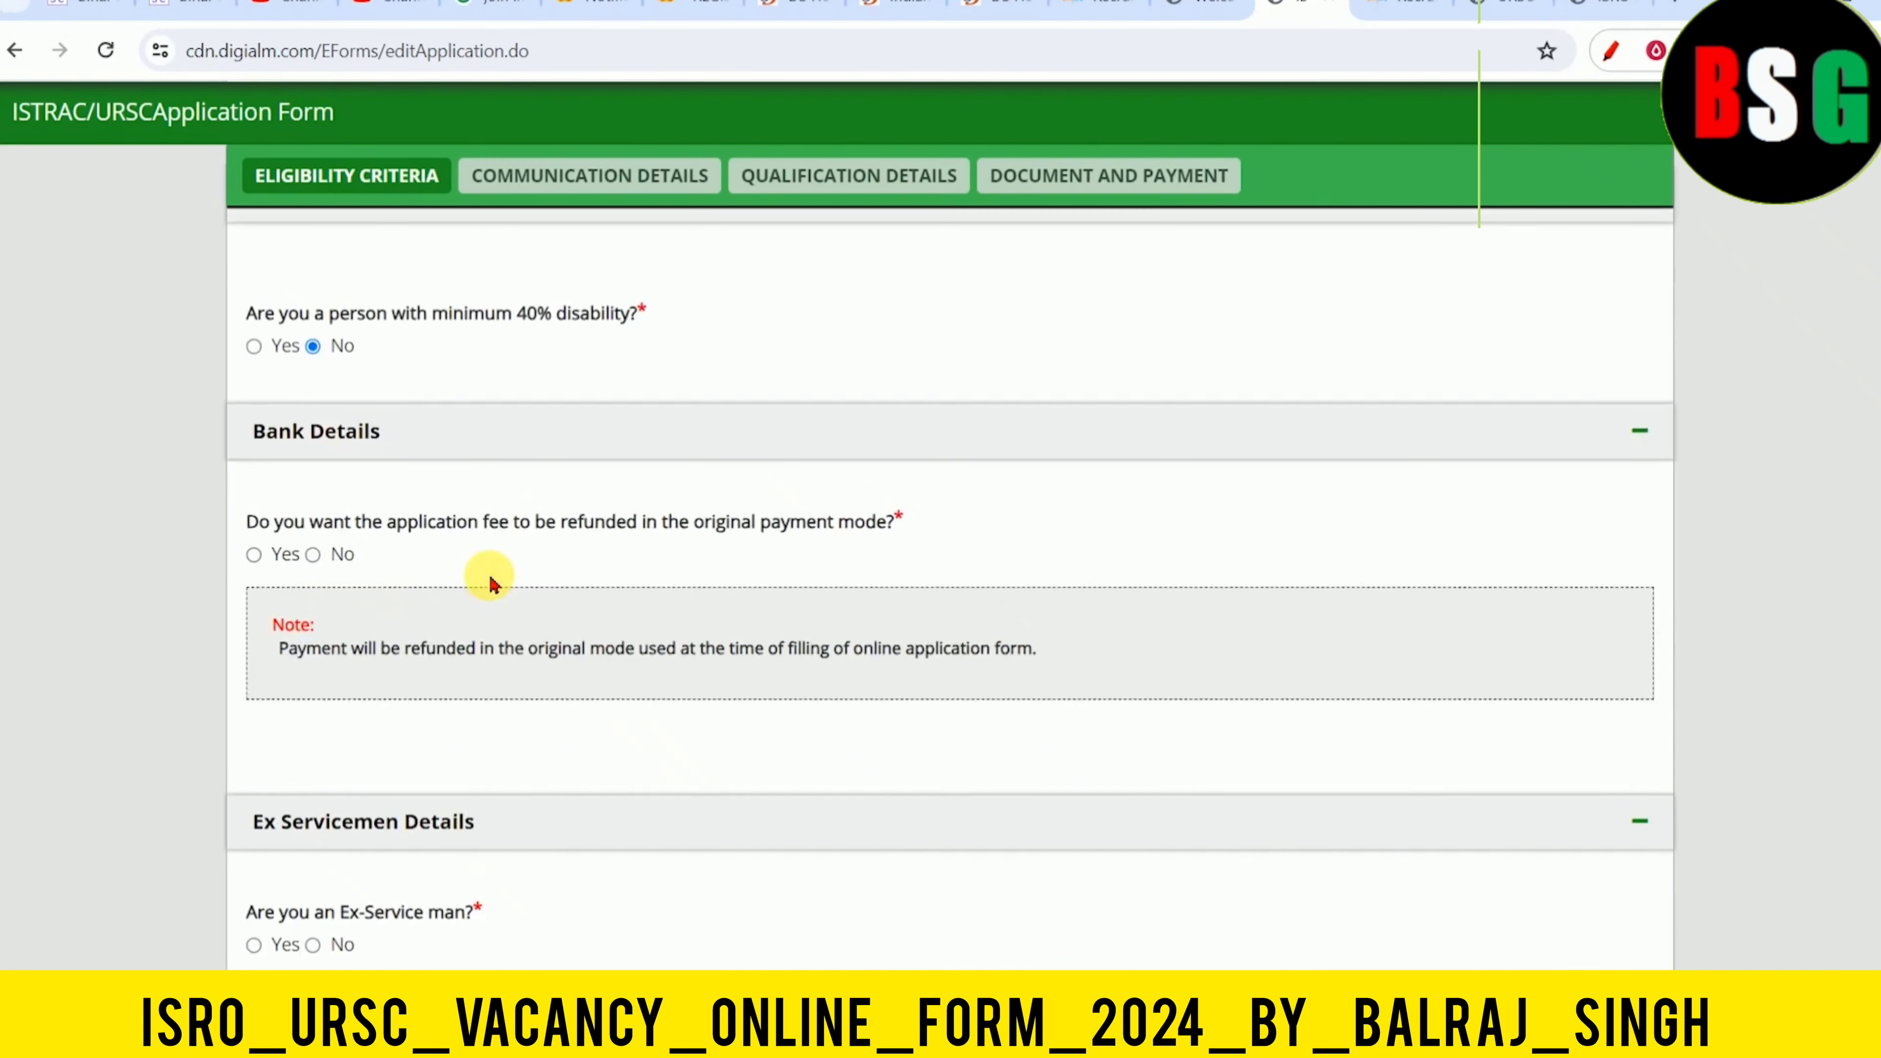
{"action": "left_click_drag", "start_coordinate": [387, 522], "coordinate": [873, 534]}
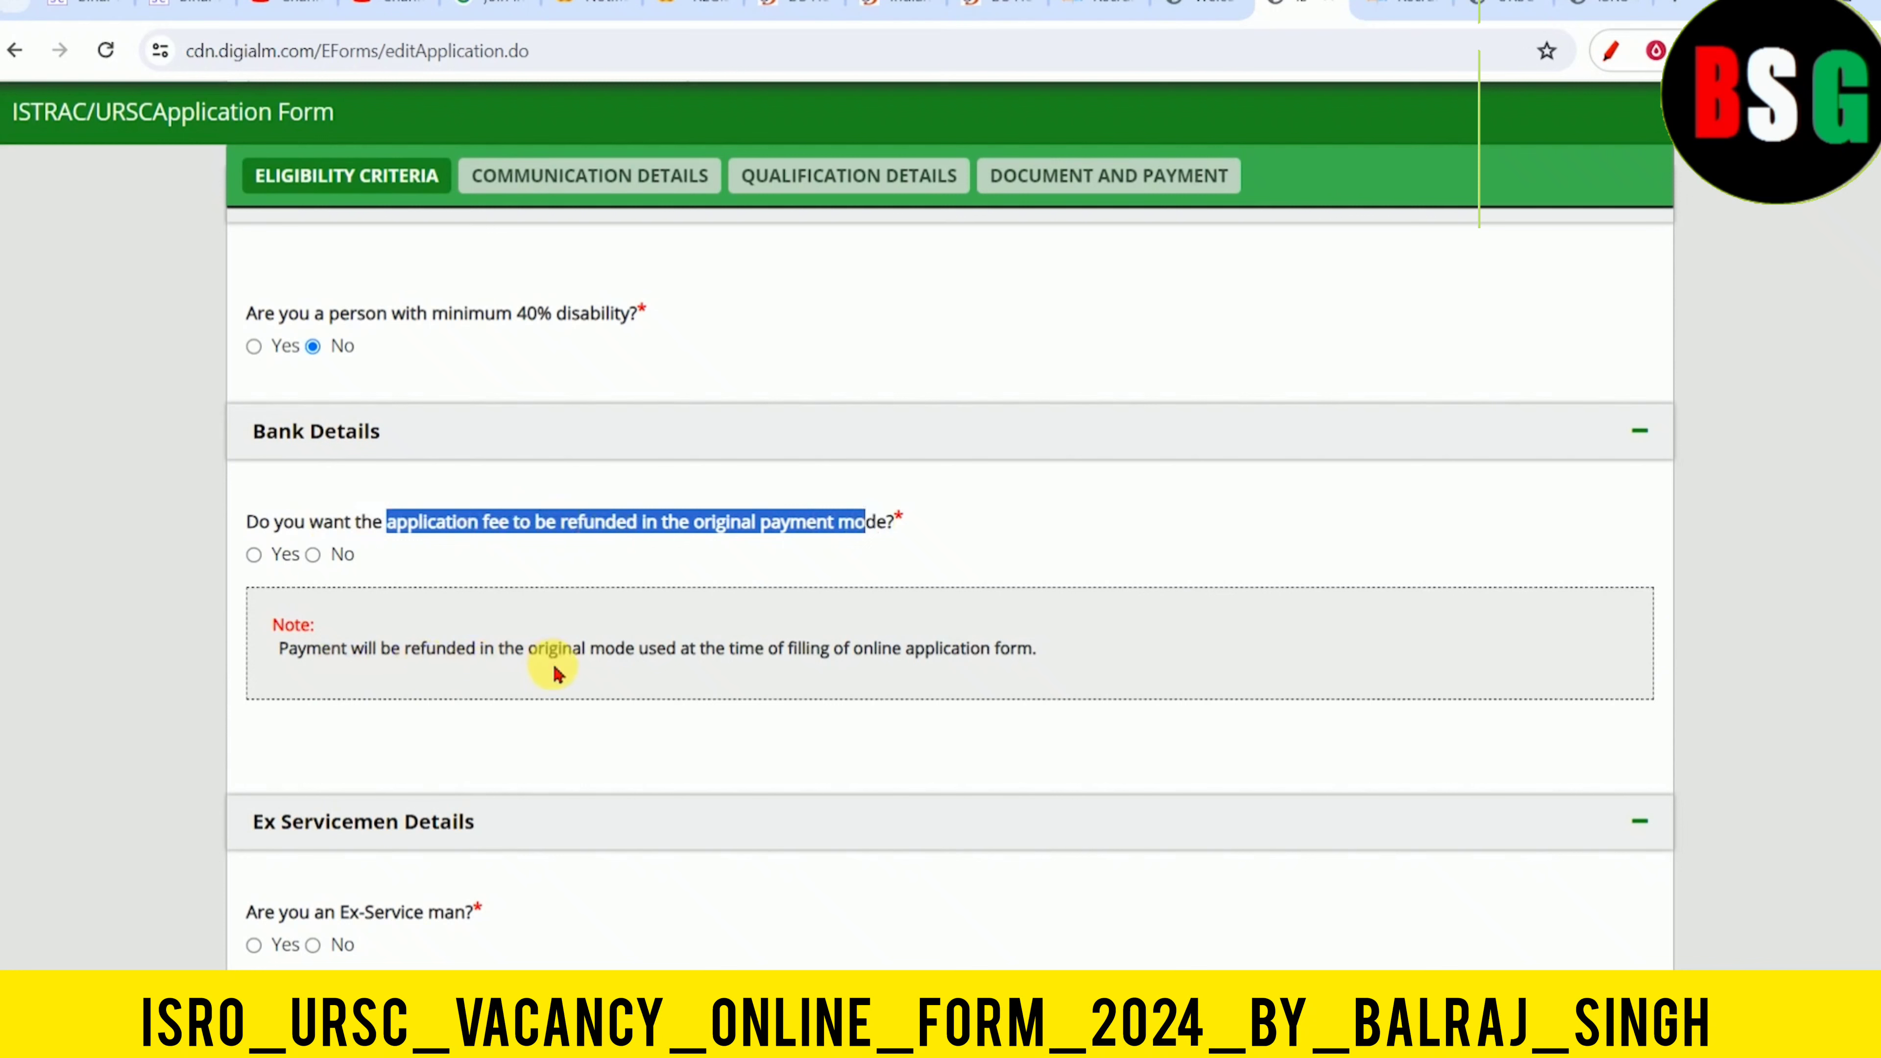
{"action": "left_click_drag", "start_coordinate": [546, 667], "coordinate": [961, 661]}
{"action": "left_click", "coordinate": [961, 662]}
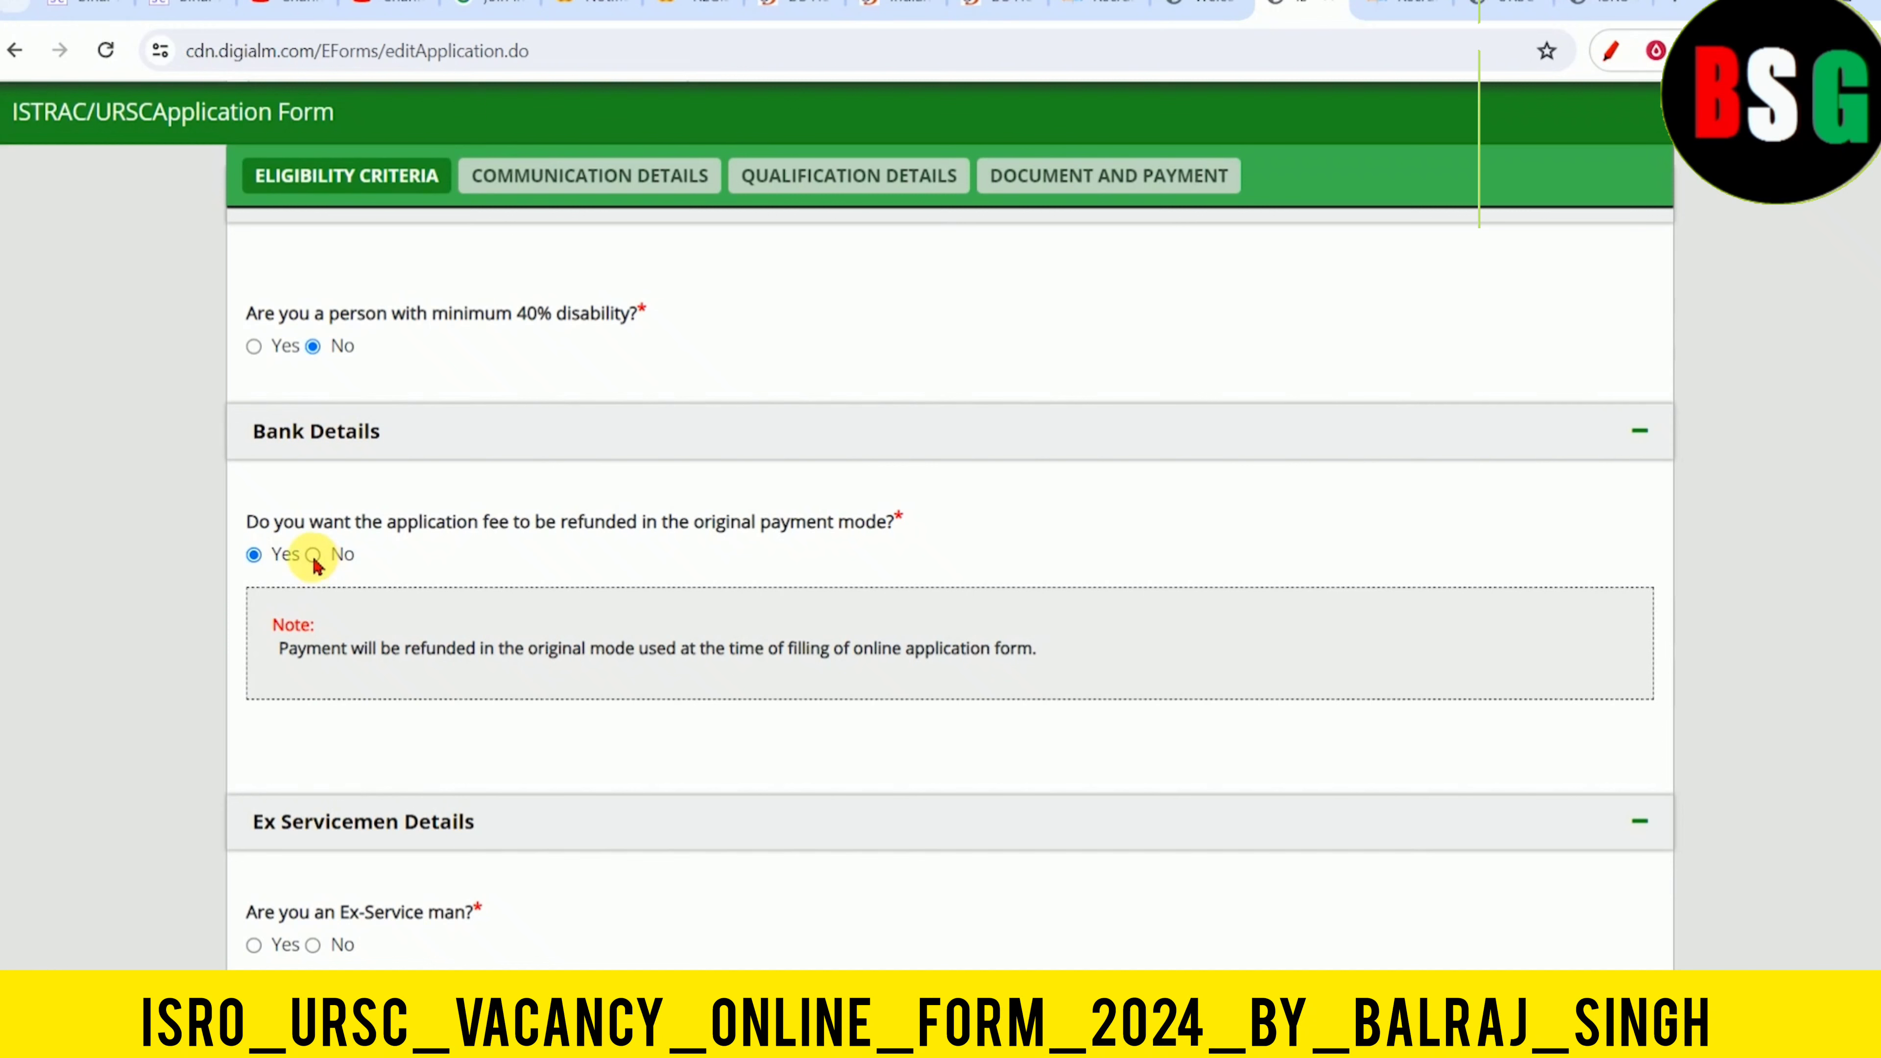
{"action": "left_click", "coordinate": [312, 554]}
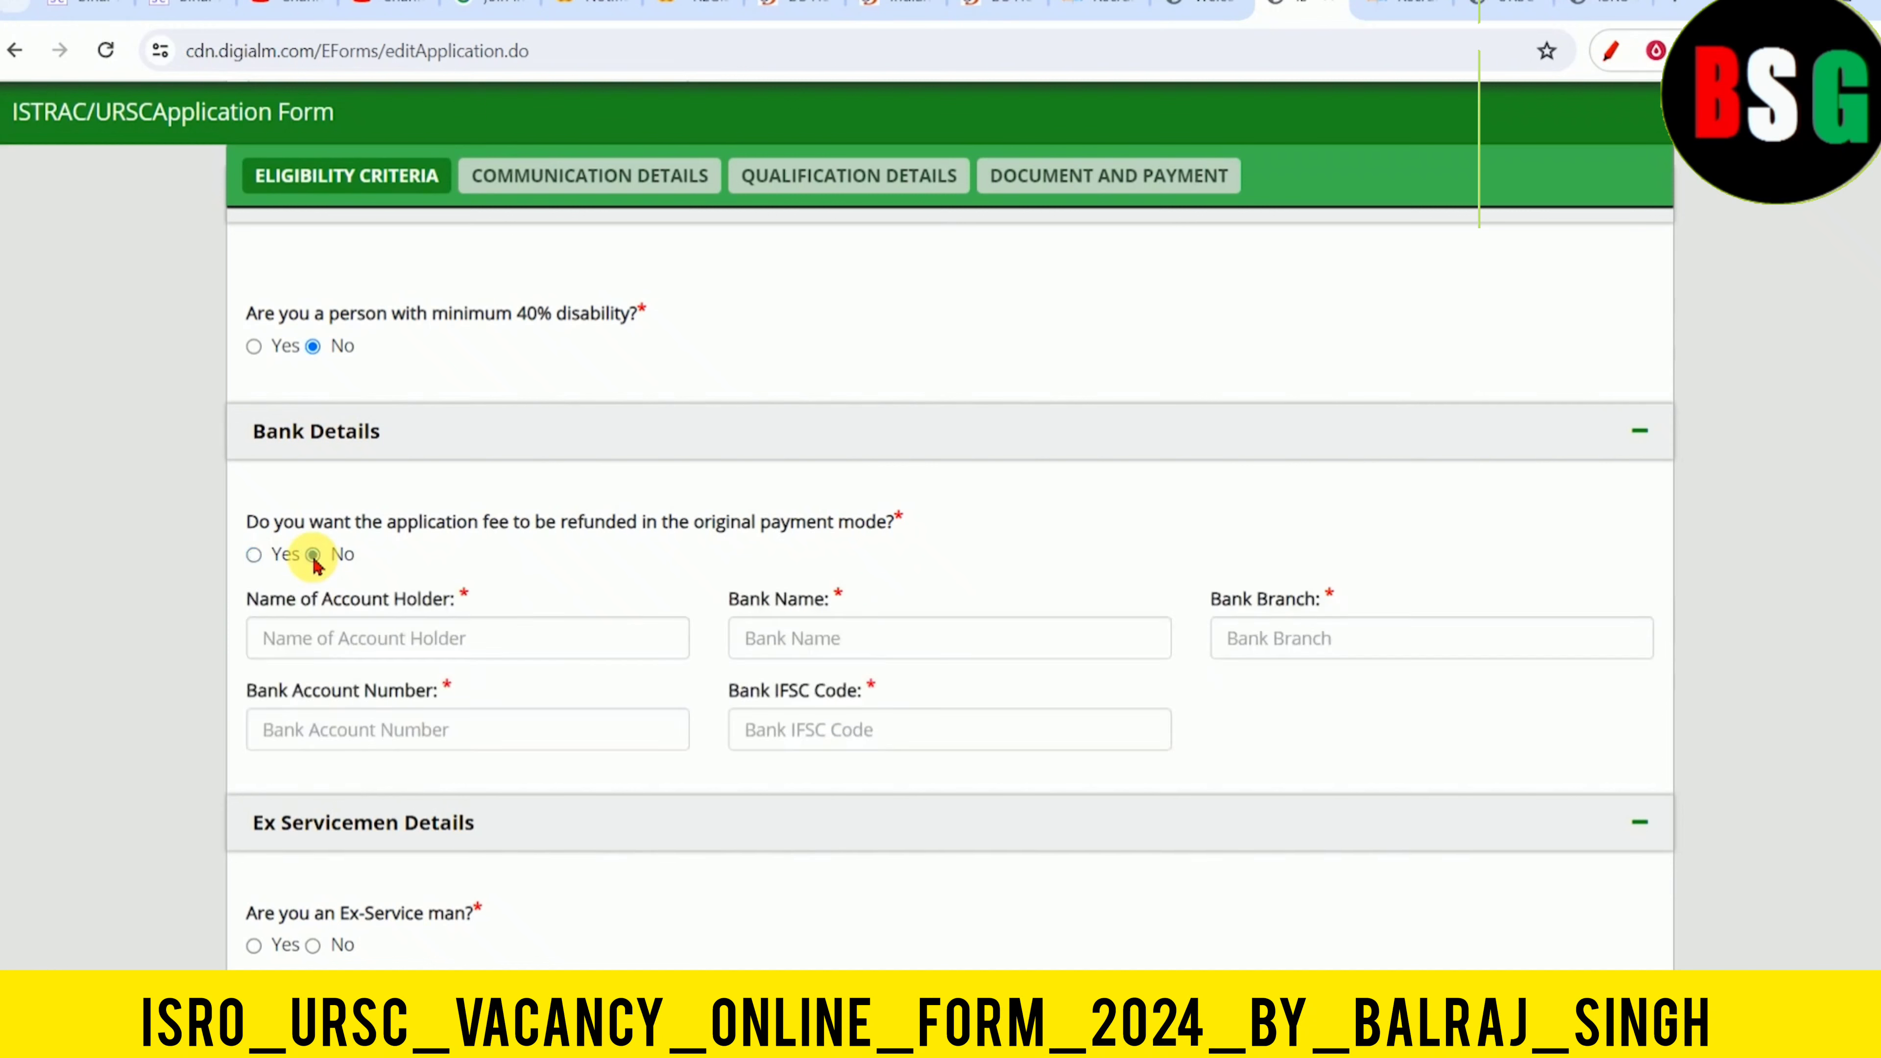
{"action": "left_click", "coordinate": [415, 651]}
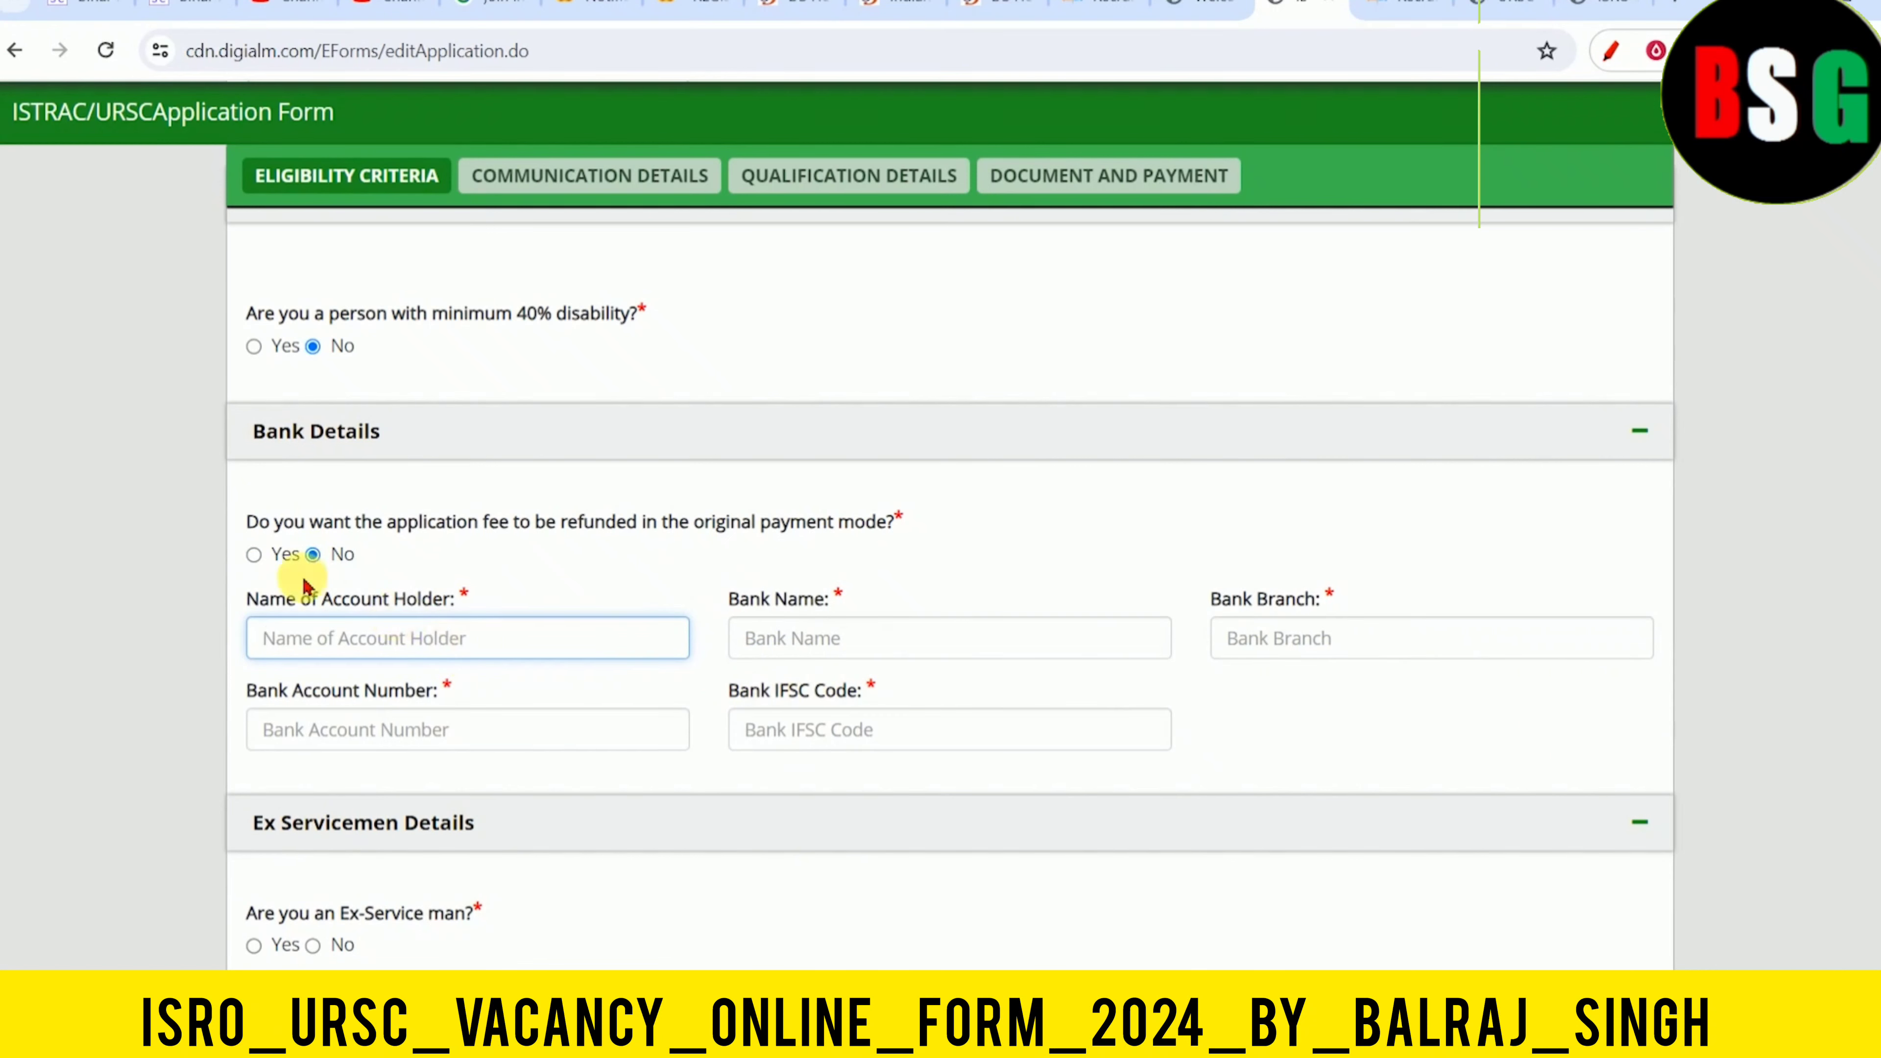
{"action": "left_click", "coordinate": [254, 554]}
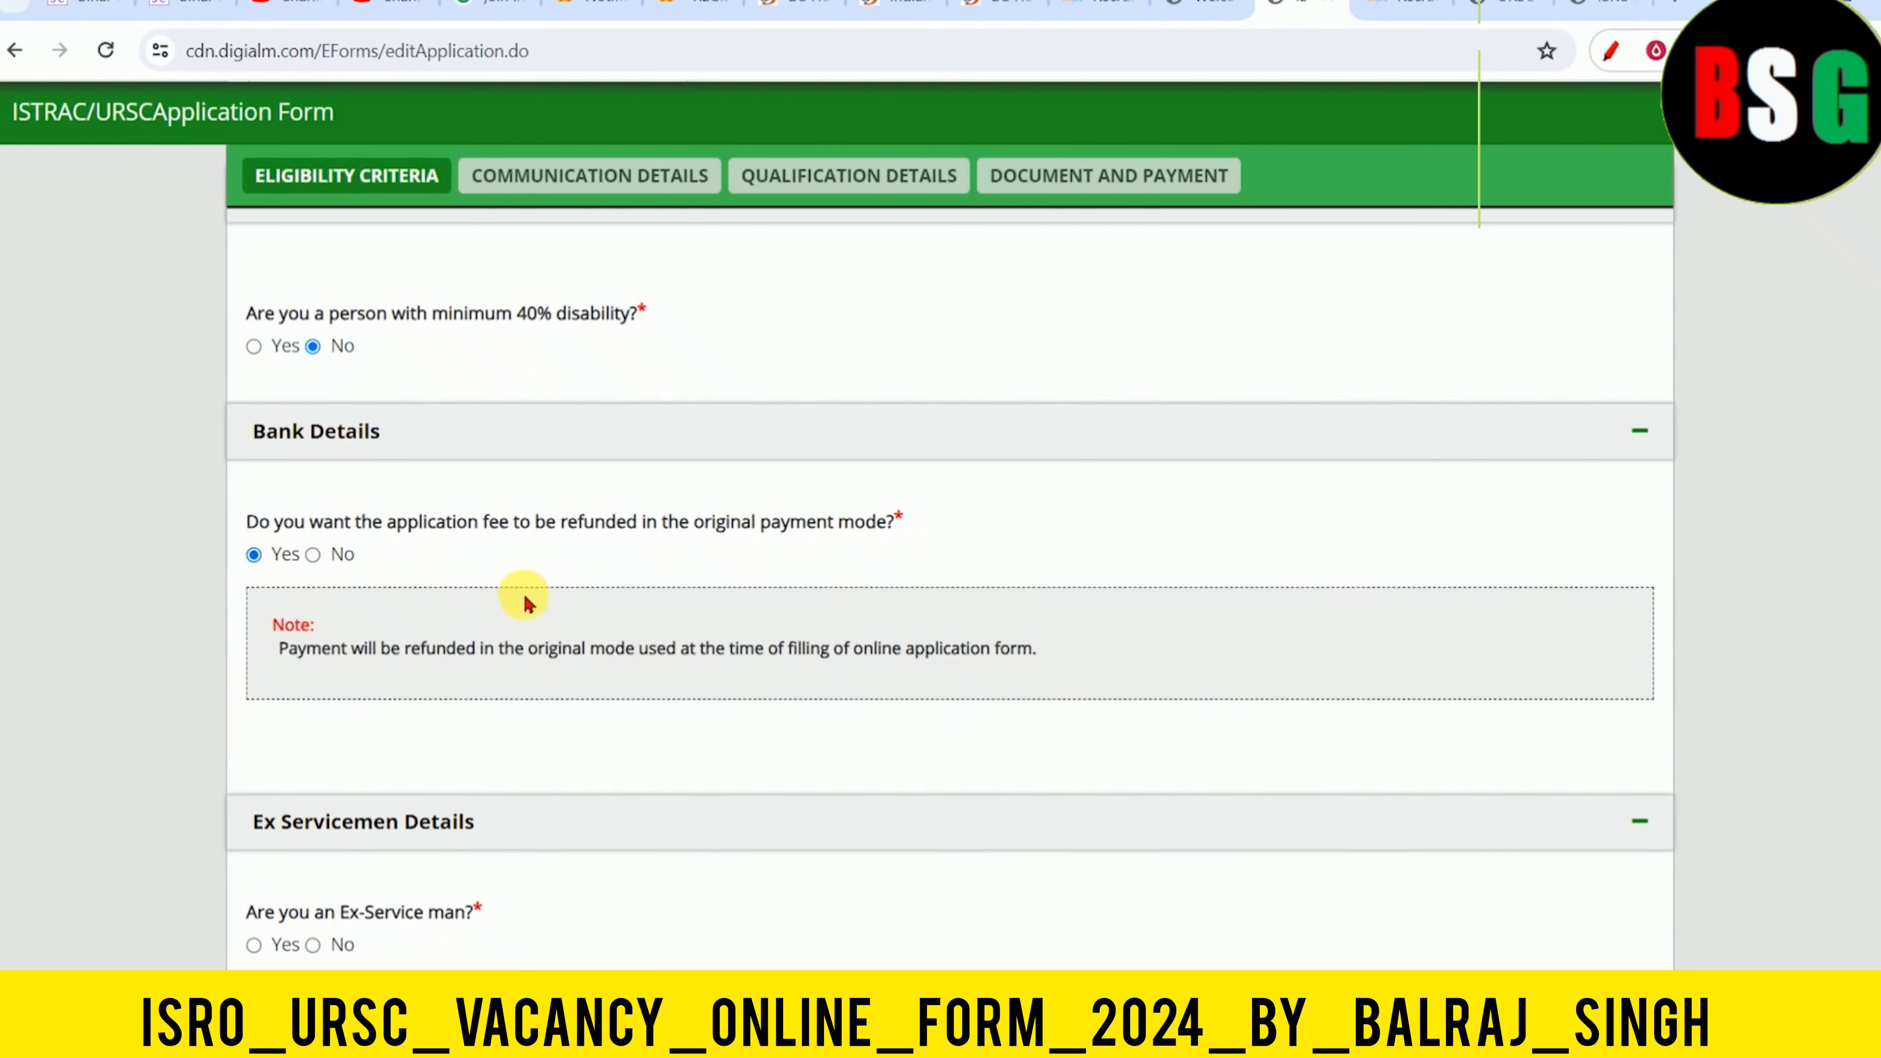
Answer No to the questions on refund in the original payment mode, Ex-Service man, meritorious sports person and Central Government Employee
{"action": "left_click", "coordinate": [316, 561]}
{"action": "scroll", "coordinate": [459, 578], "scroll_direction": "down", "scroll_amount": 2}
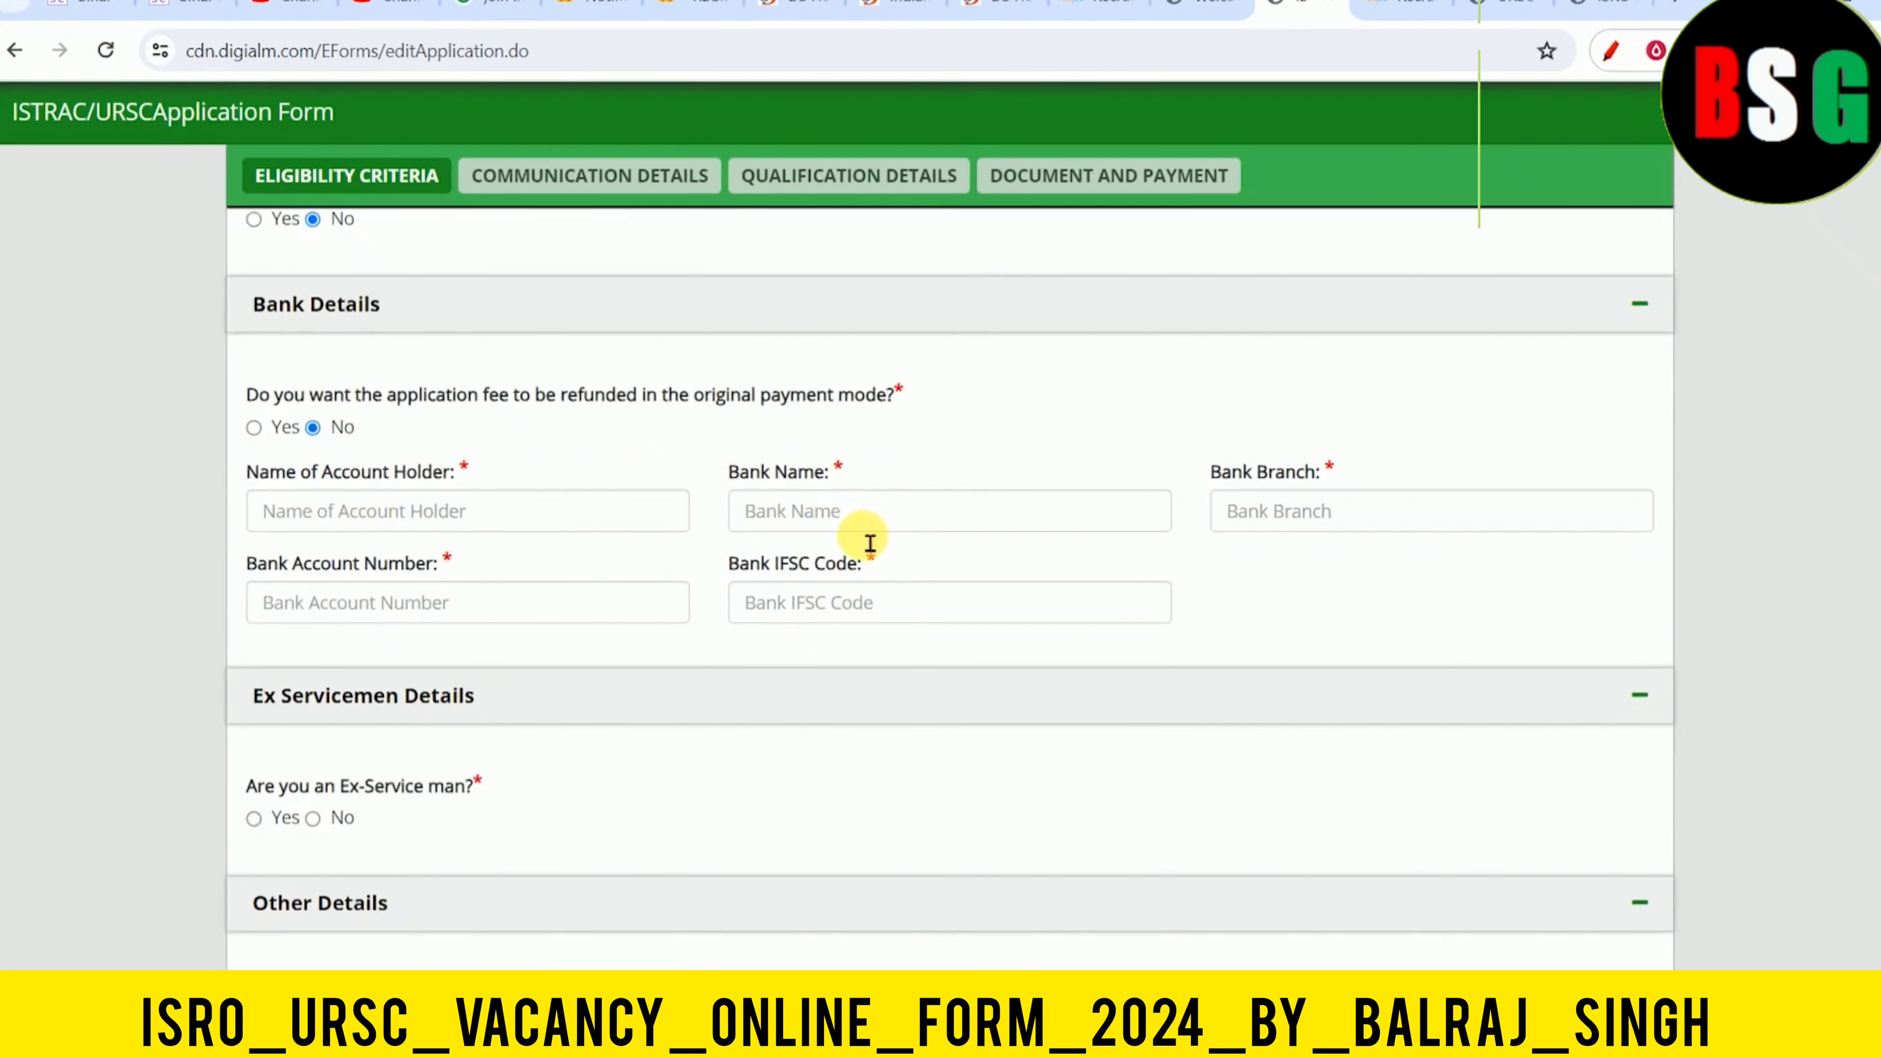
{"action": "scroll", "coordinate": [810, 613], "scroll_direction": "down", "scroll_amount": 3}
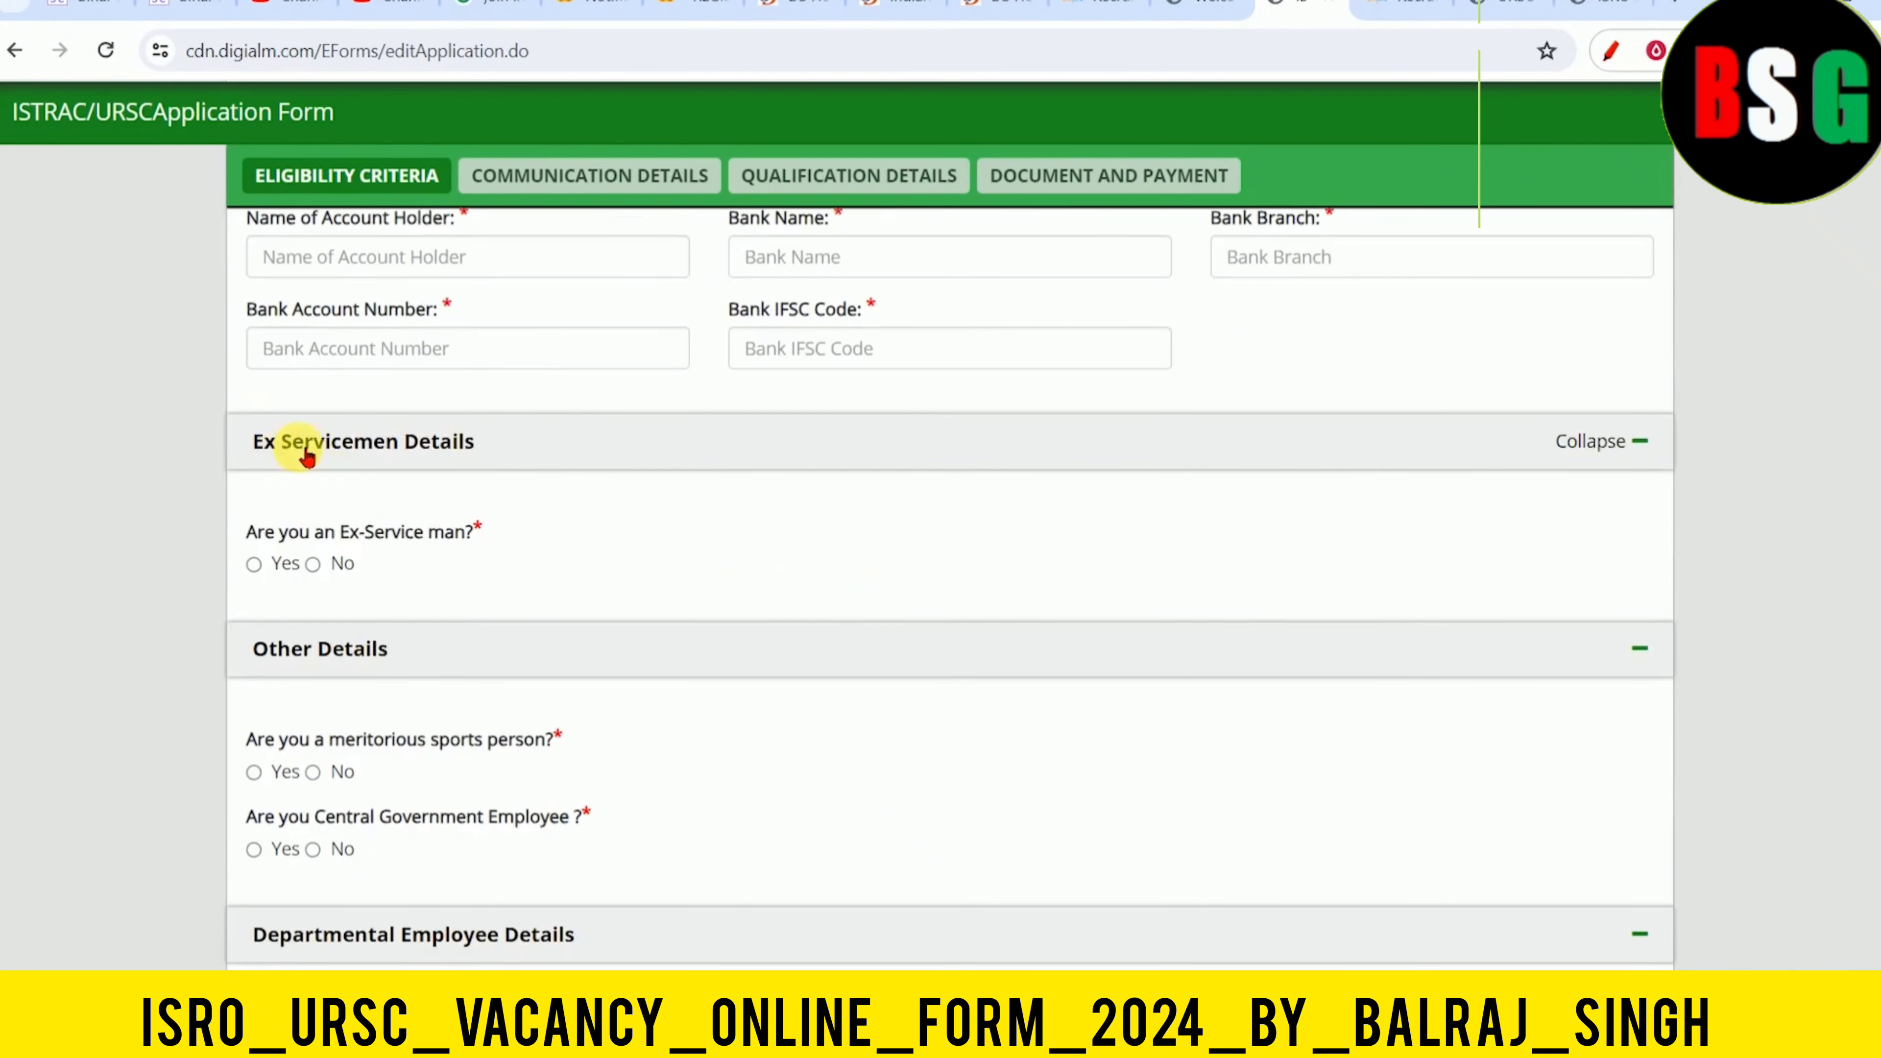
{"action": "left_click", "coordinate": [313, 563]}
{"action": "scroll", "coordinate": [453, 660], "scroll_direction": "down", "scroll_amount": 3}
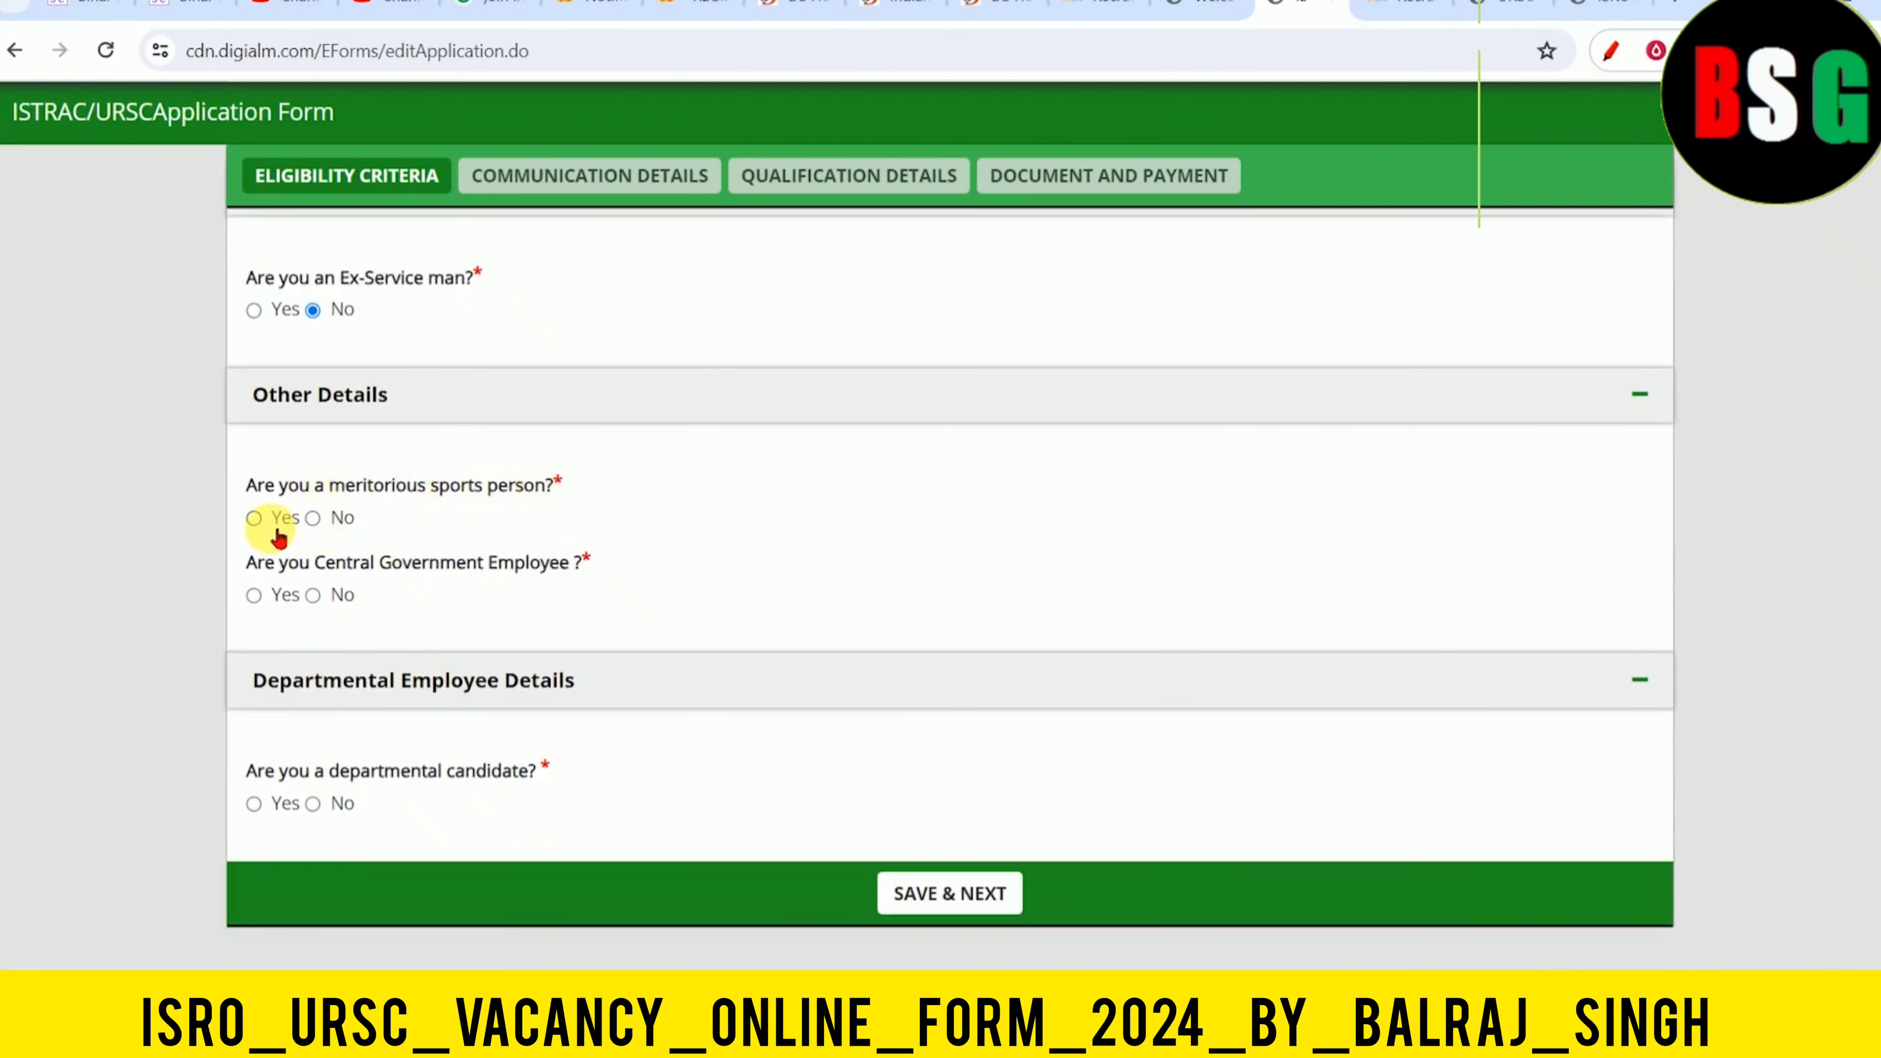
{"action": "left_click", "coordinate": [312, 518]}
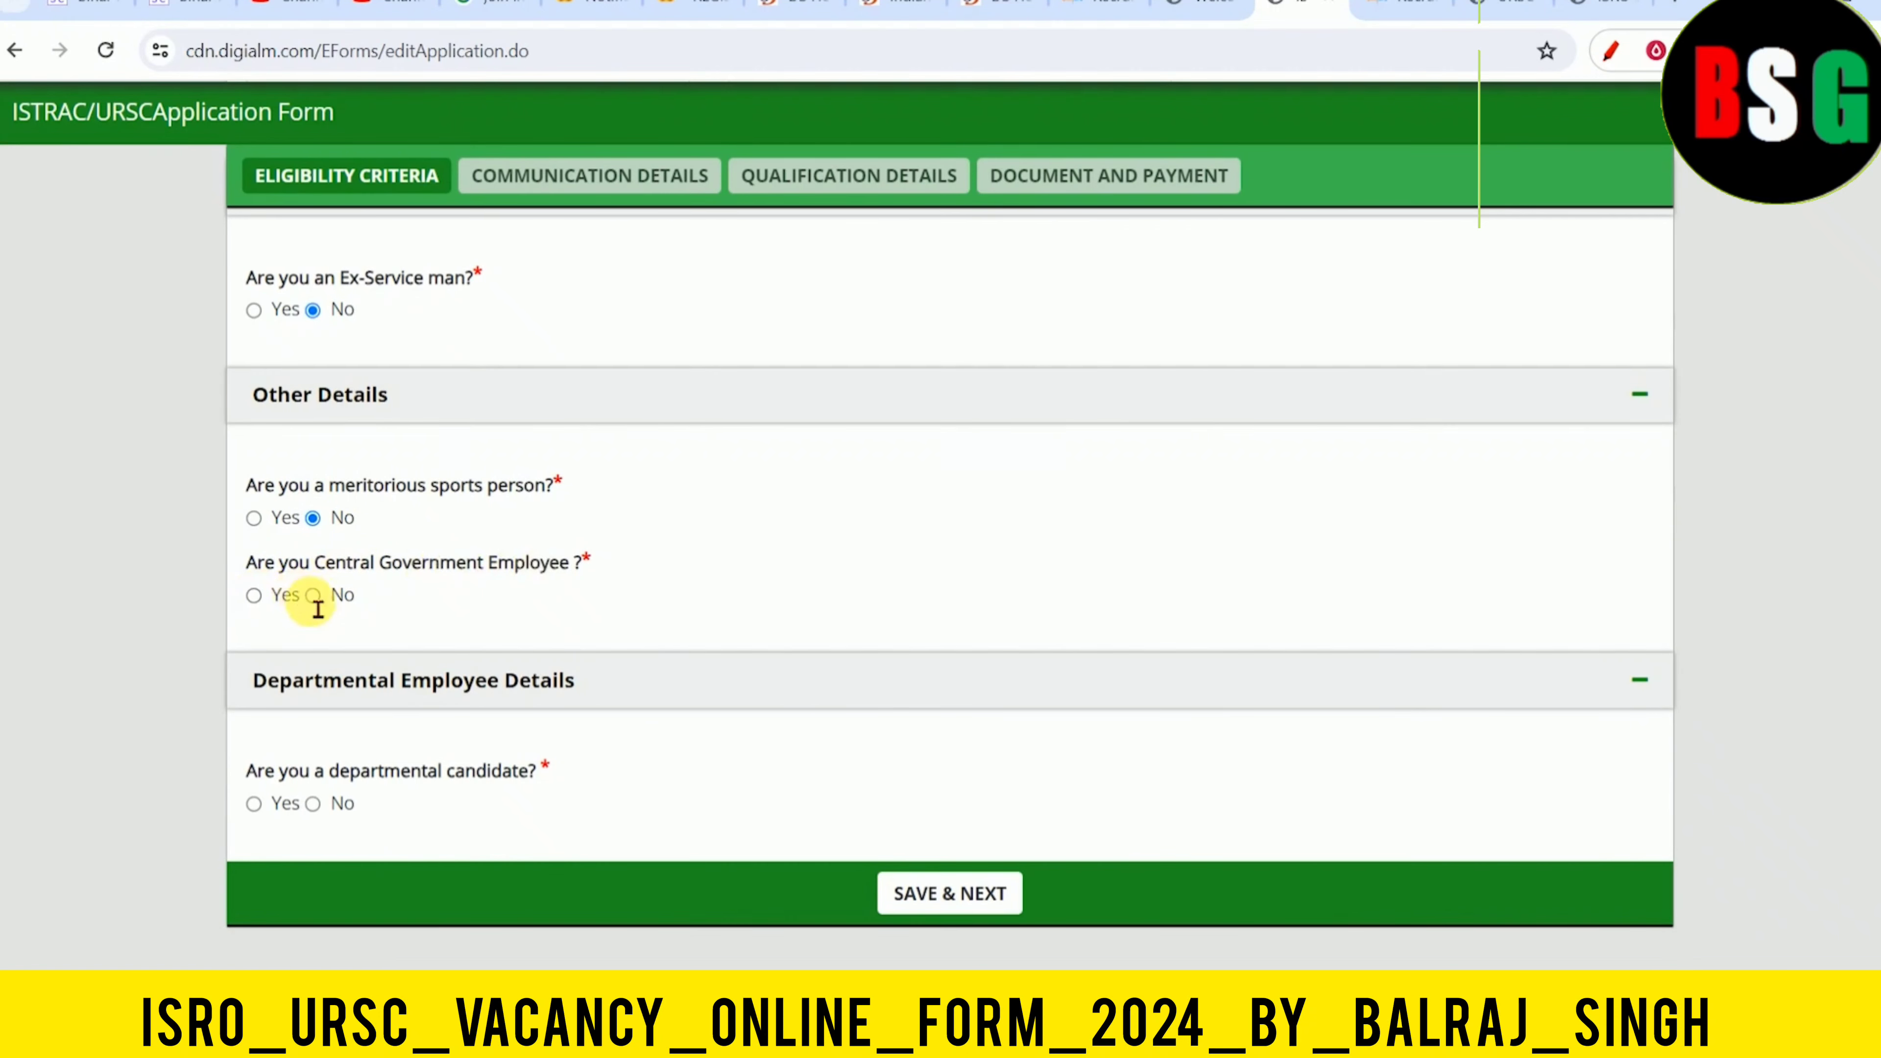
{"action": "left_click", "coordinate": [312, 597]}
Check the extra fields for a departmental candidate, set the answer to No, and save the eligibility criteria to continue
{"action": "scroll", "coordinate": [385, 748], "scroll_direction": "down", "scroll_amount": 1}
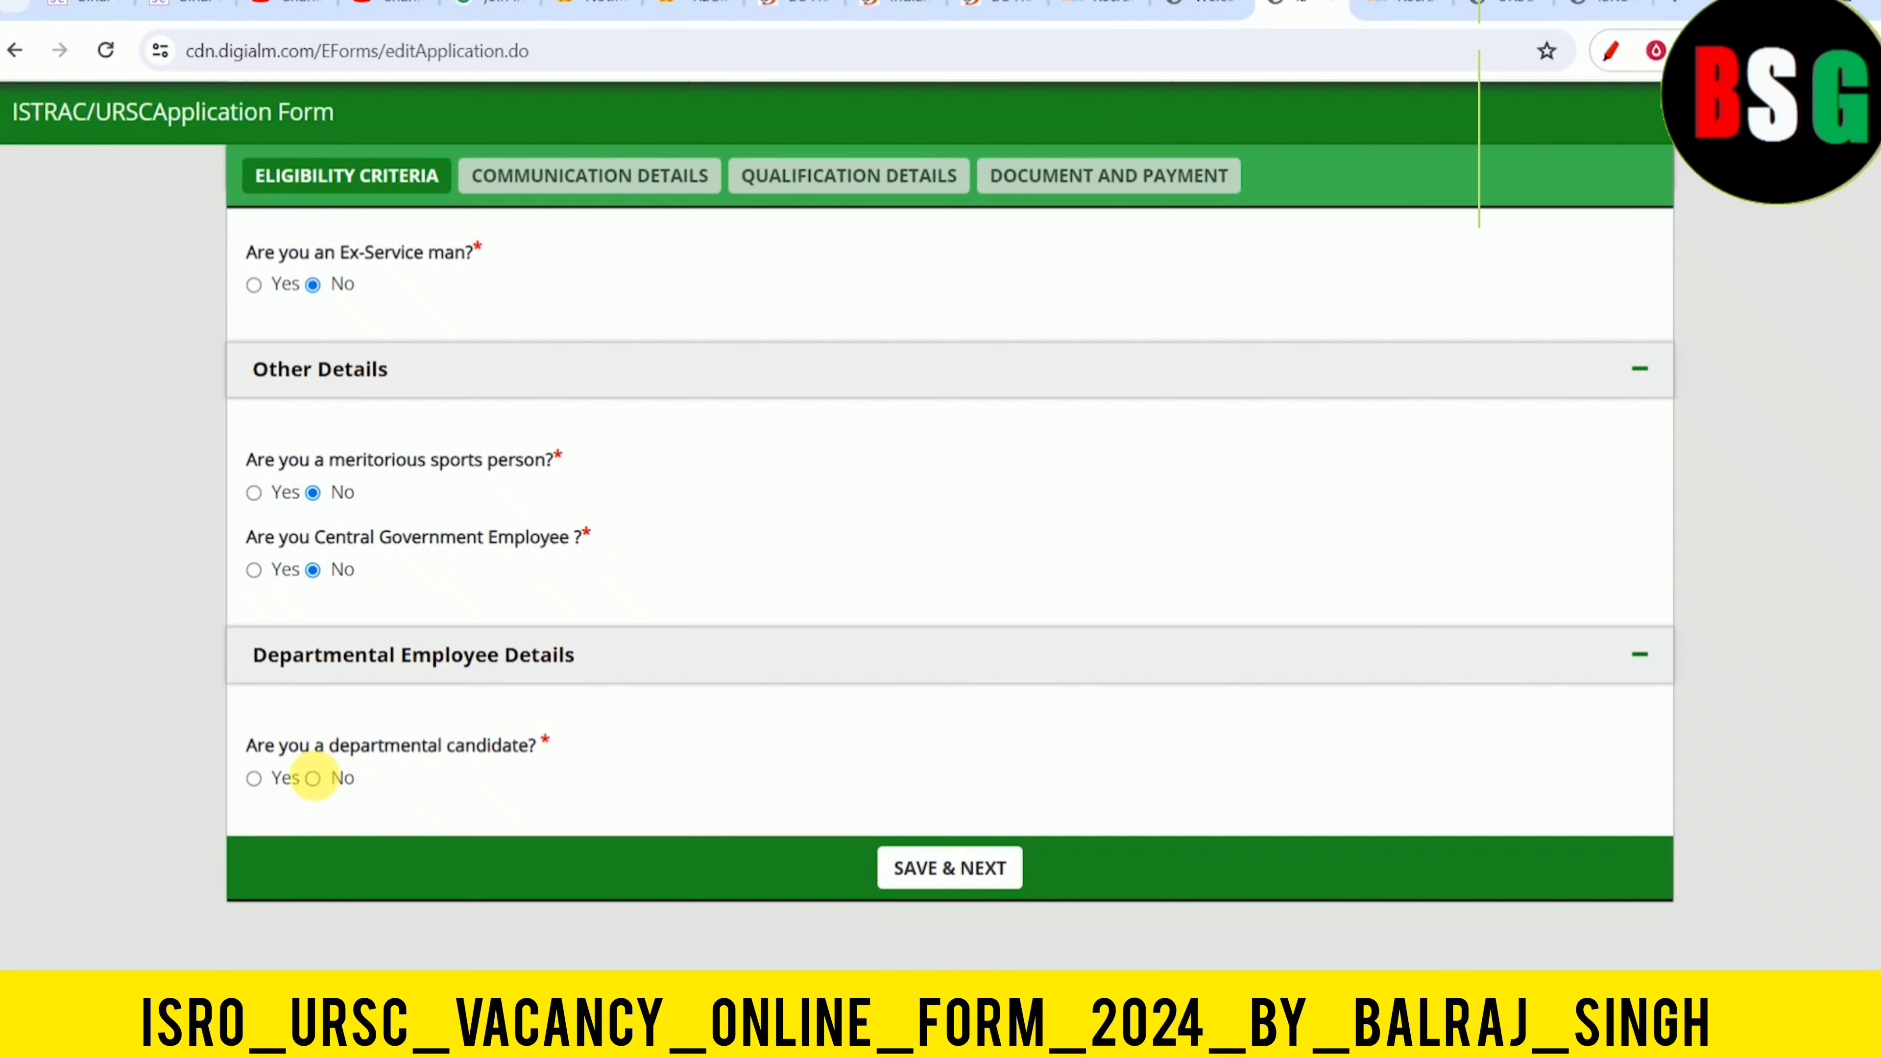
{"action": "left_click", "coordinate": [253, 777]}
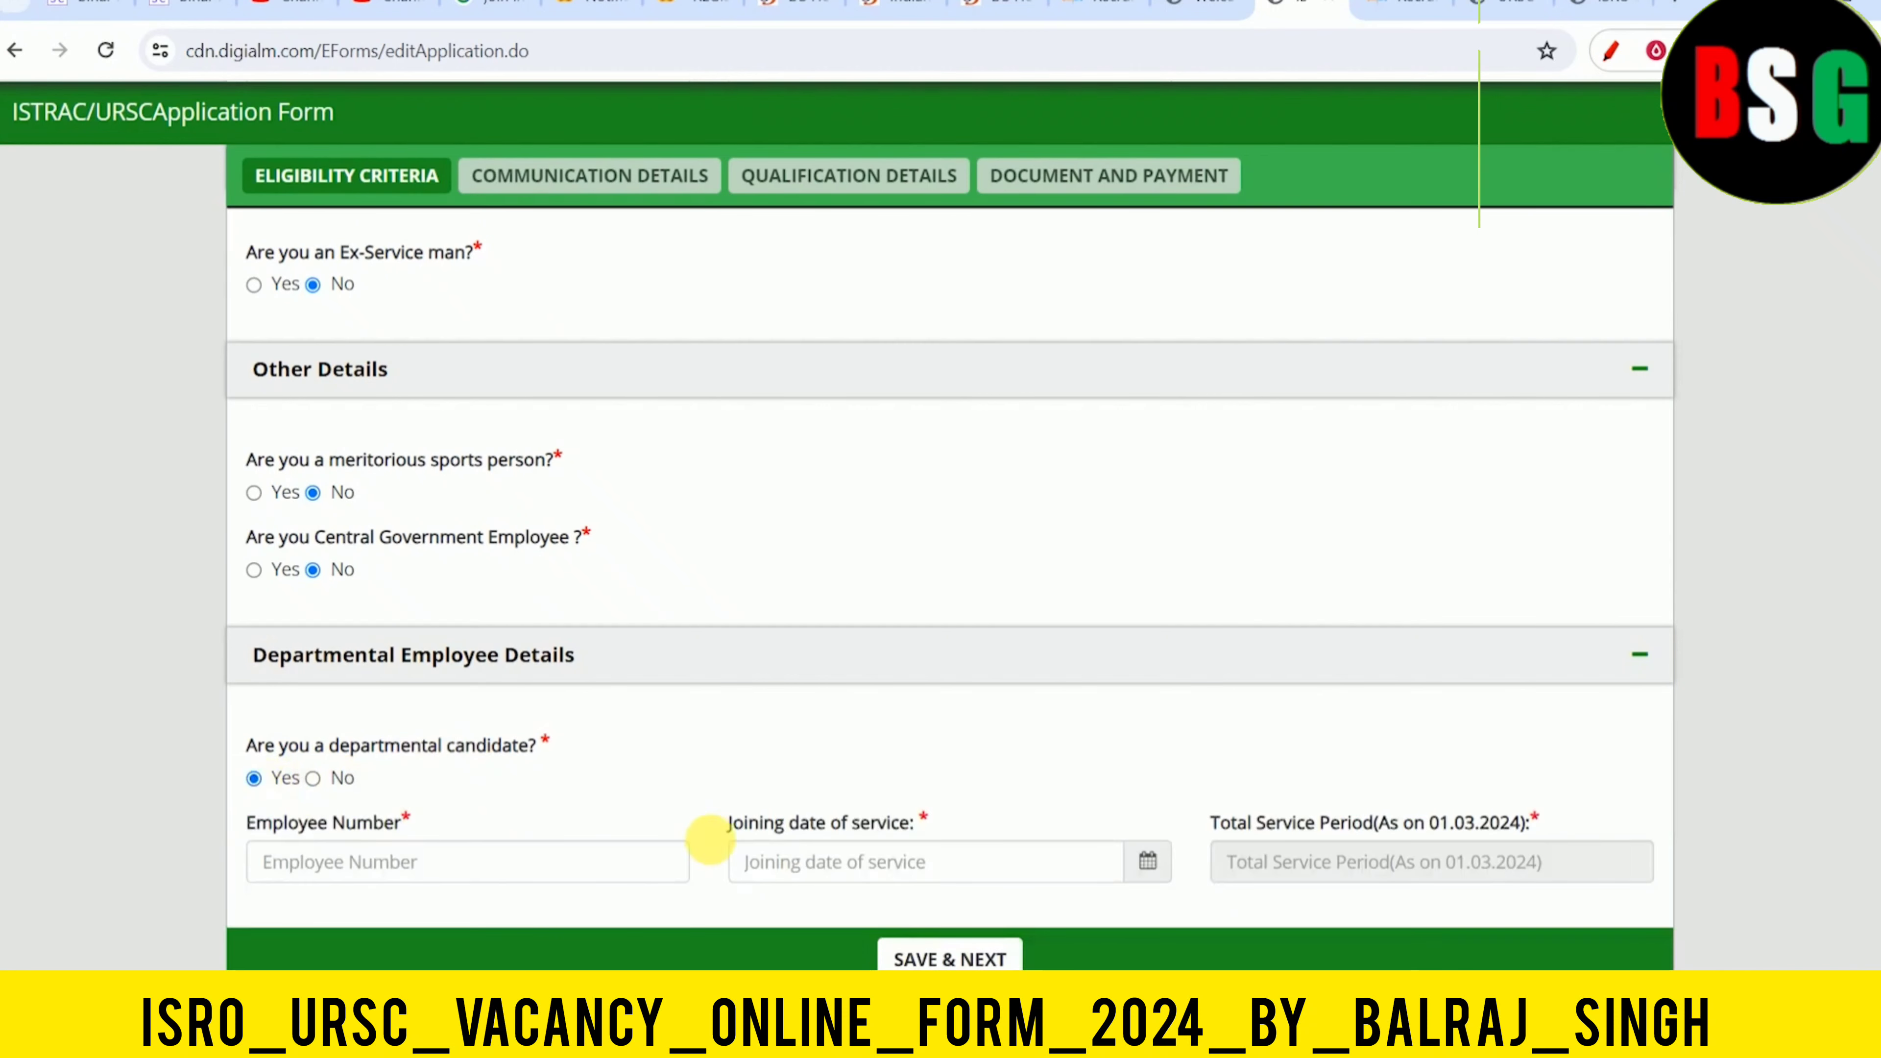
{"action": "scroll", "coordinate": [741, 823], "scroll_direction": "down", "scroll_amount": 1}
{"action": "left_click", "coordinate": [313, 687]}
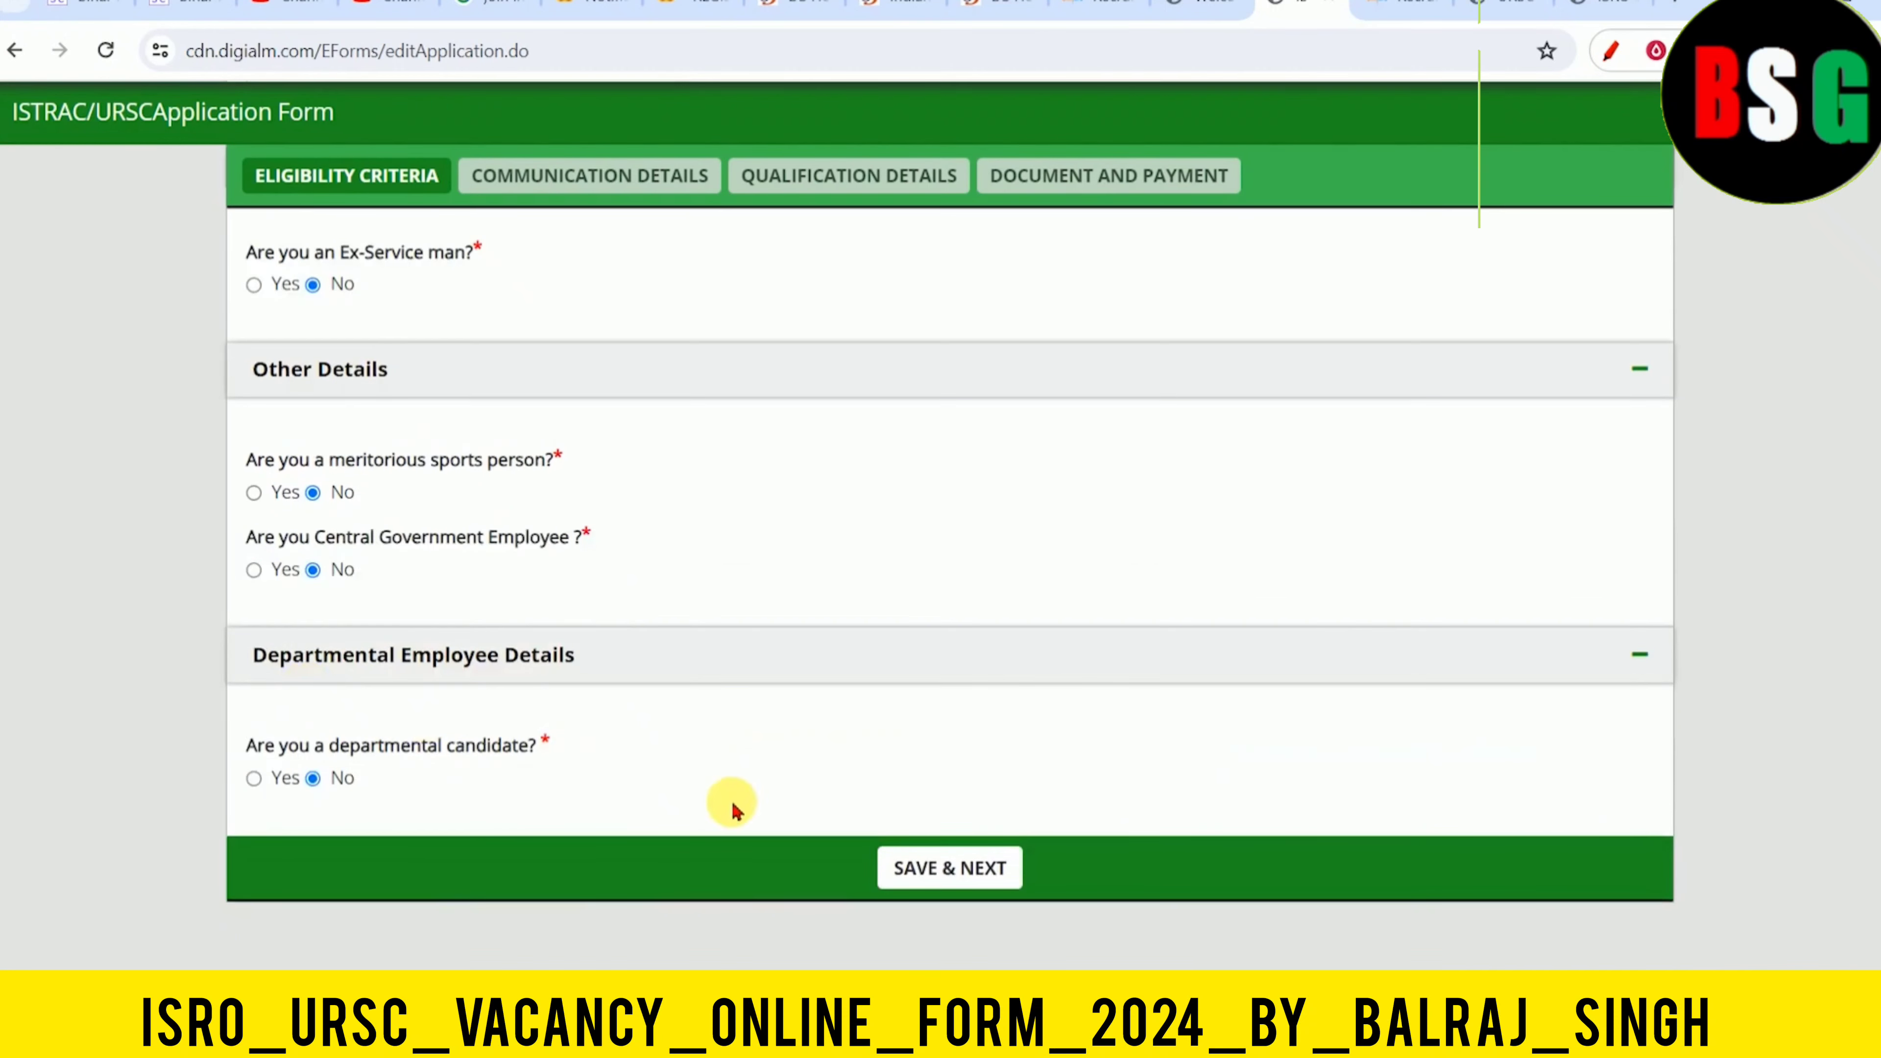
{"action": "left_click", "coordinate": [976, 868]}
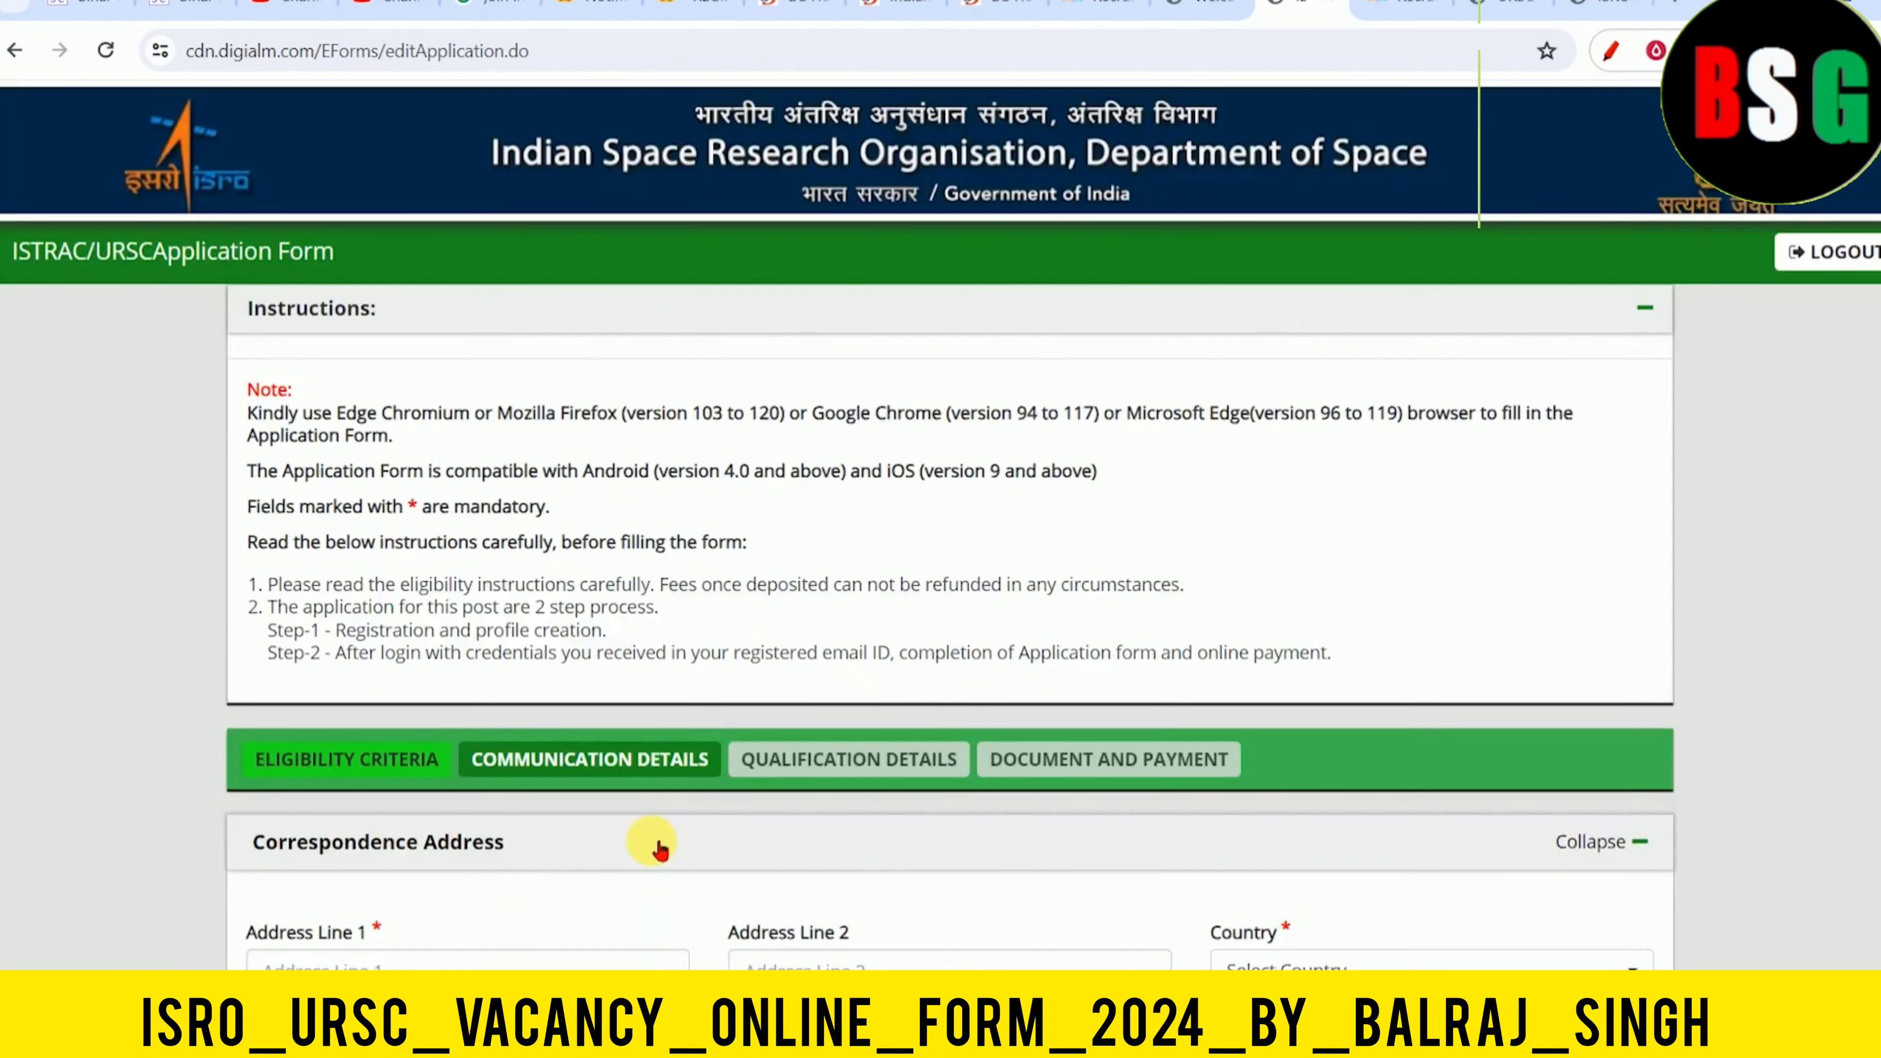
Review the correspondence and permanent address fields in the communication details
{"action": "scroll", "coordinate": [659, 850], "scroll_direction": "down", "scroll_amount": 4}
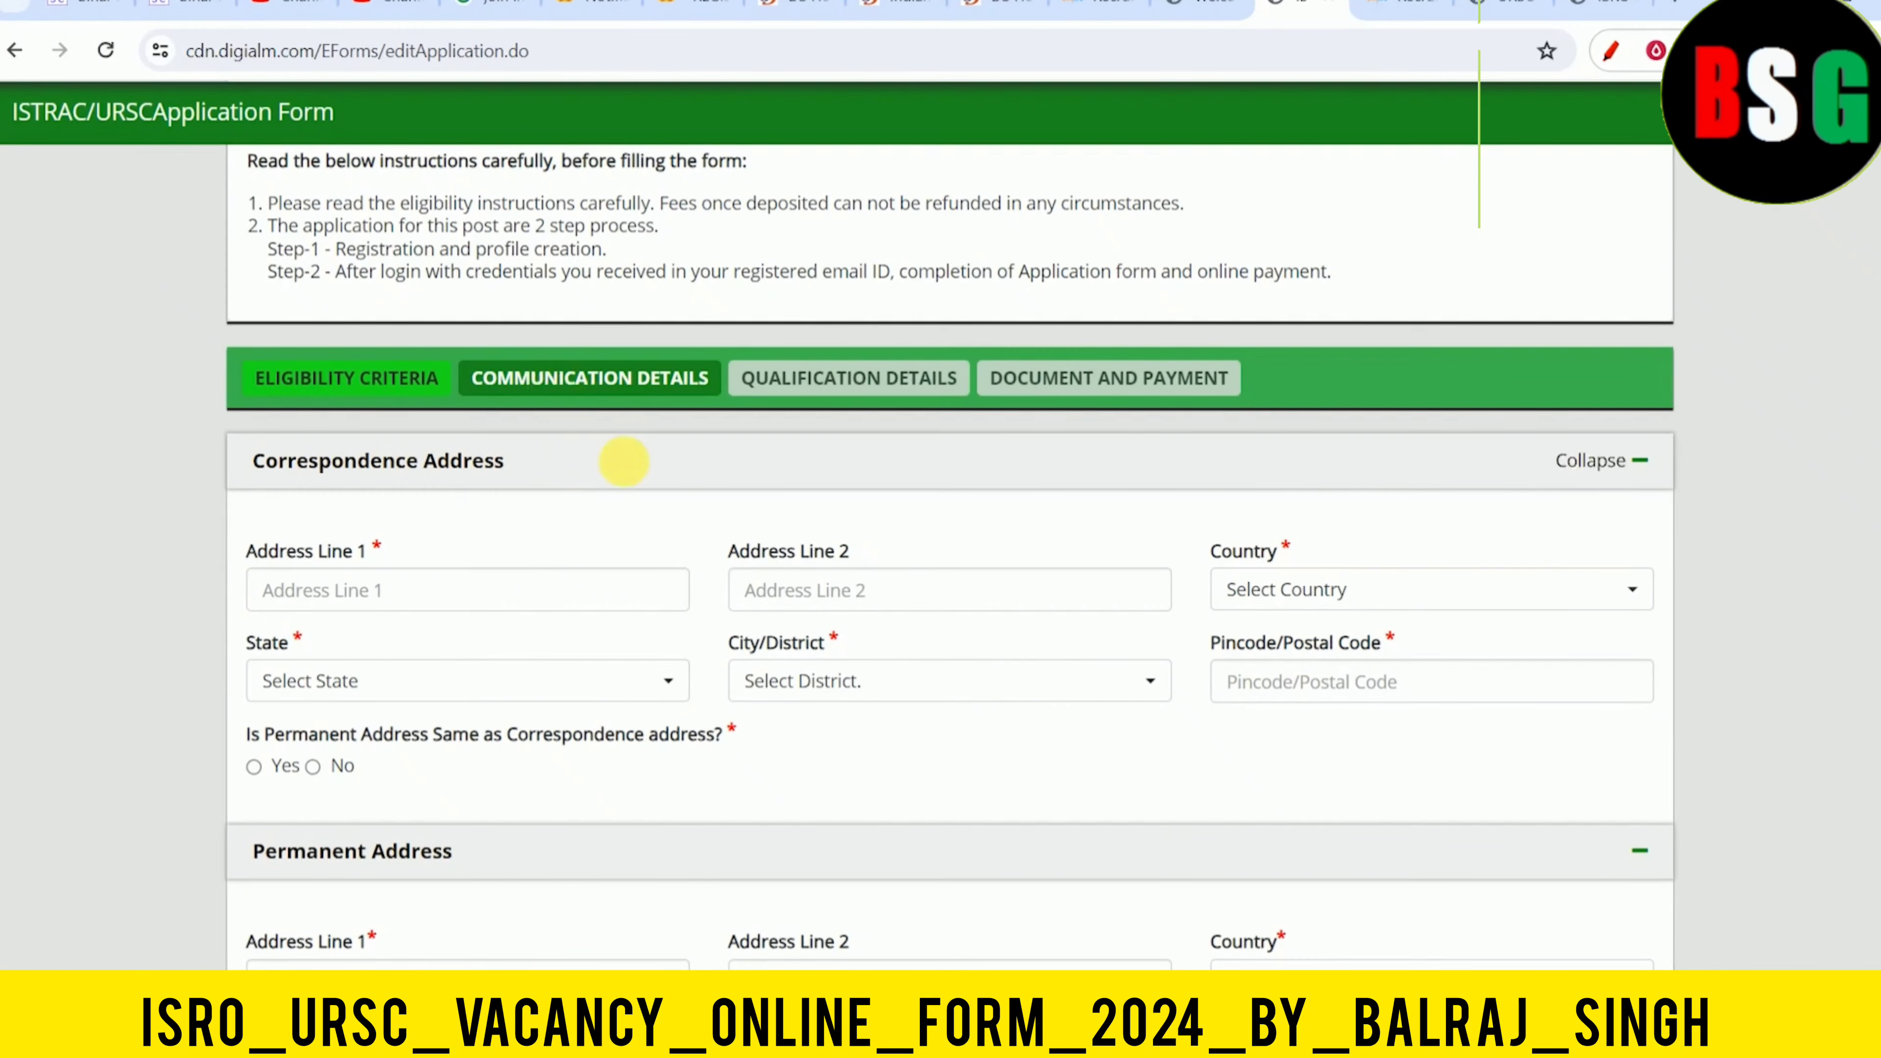
{"action": "scroll", "coordinate": [637, 518], "scroll_direction": "down", "scroll_amount": 1}
{"action": "scroll", "coordinate": [645, 548], "scroll_direction": "down", "scroll_amount": 3}
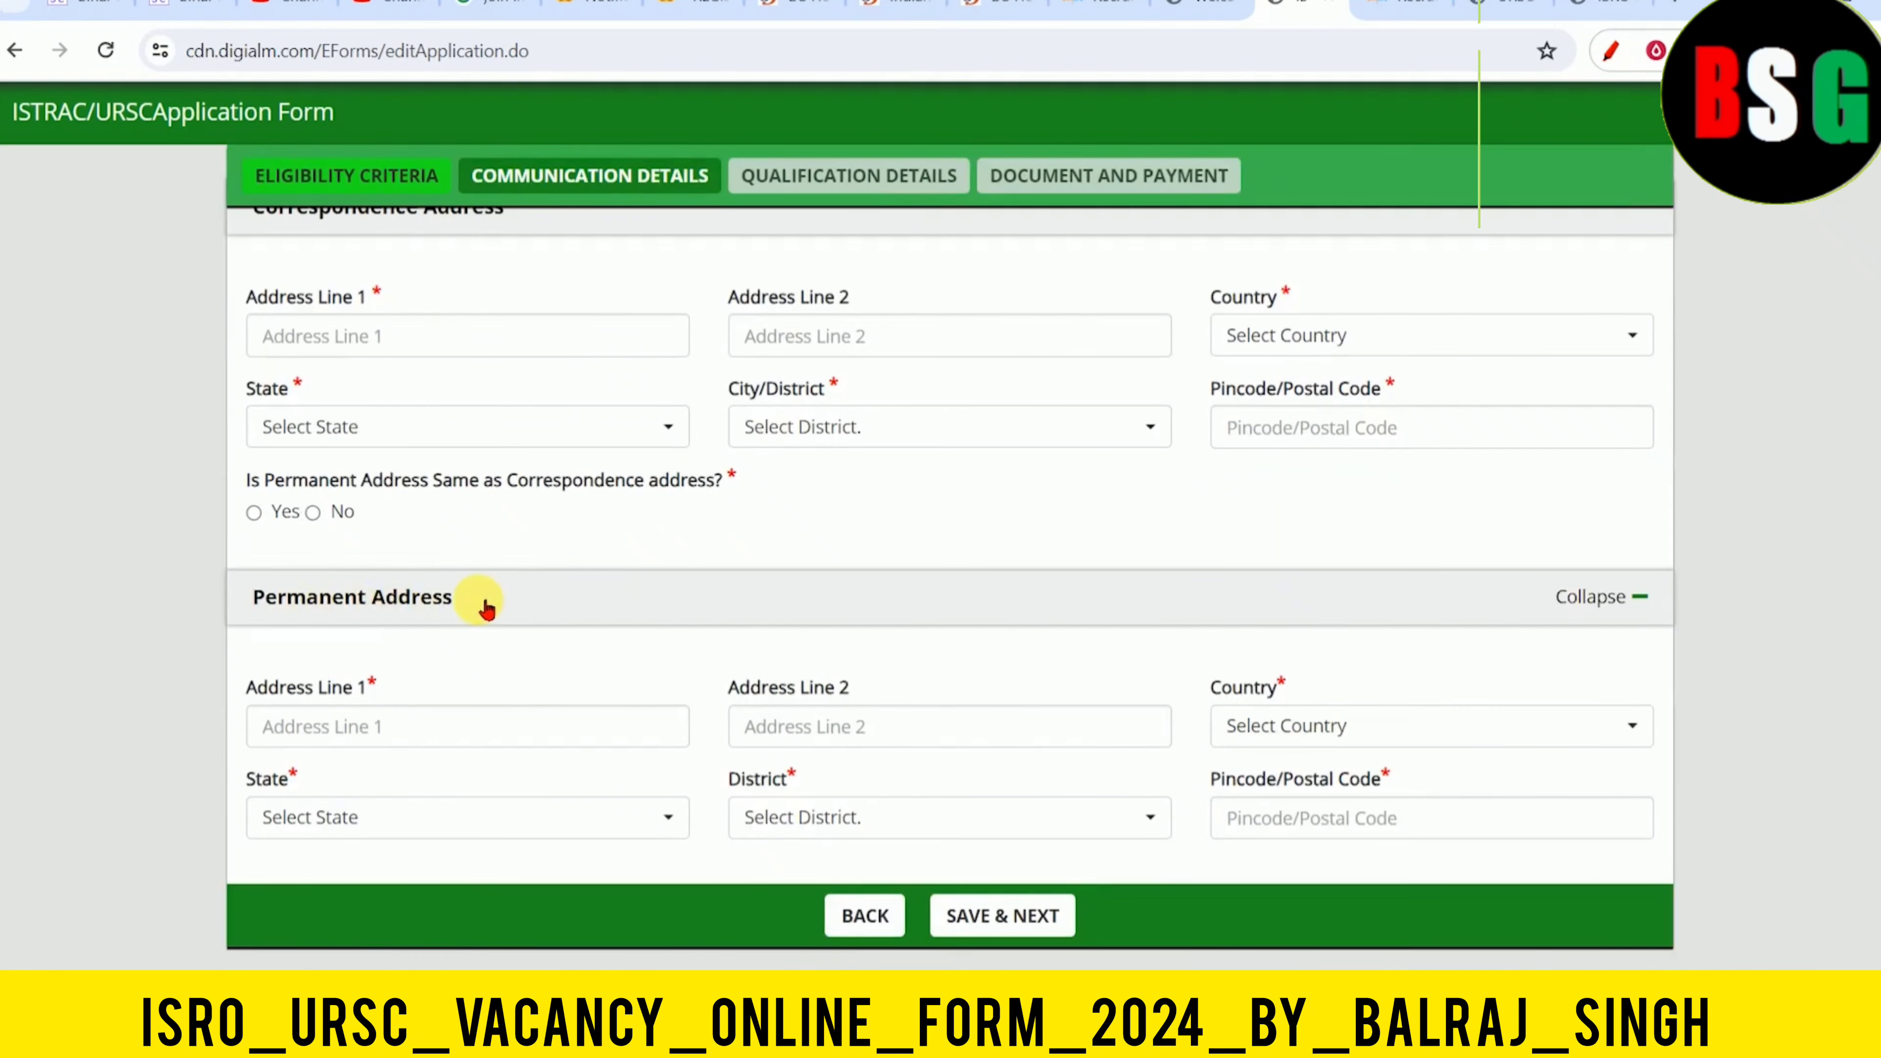
{"action": "left_click", "coordinate": [327, 343]}
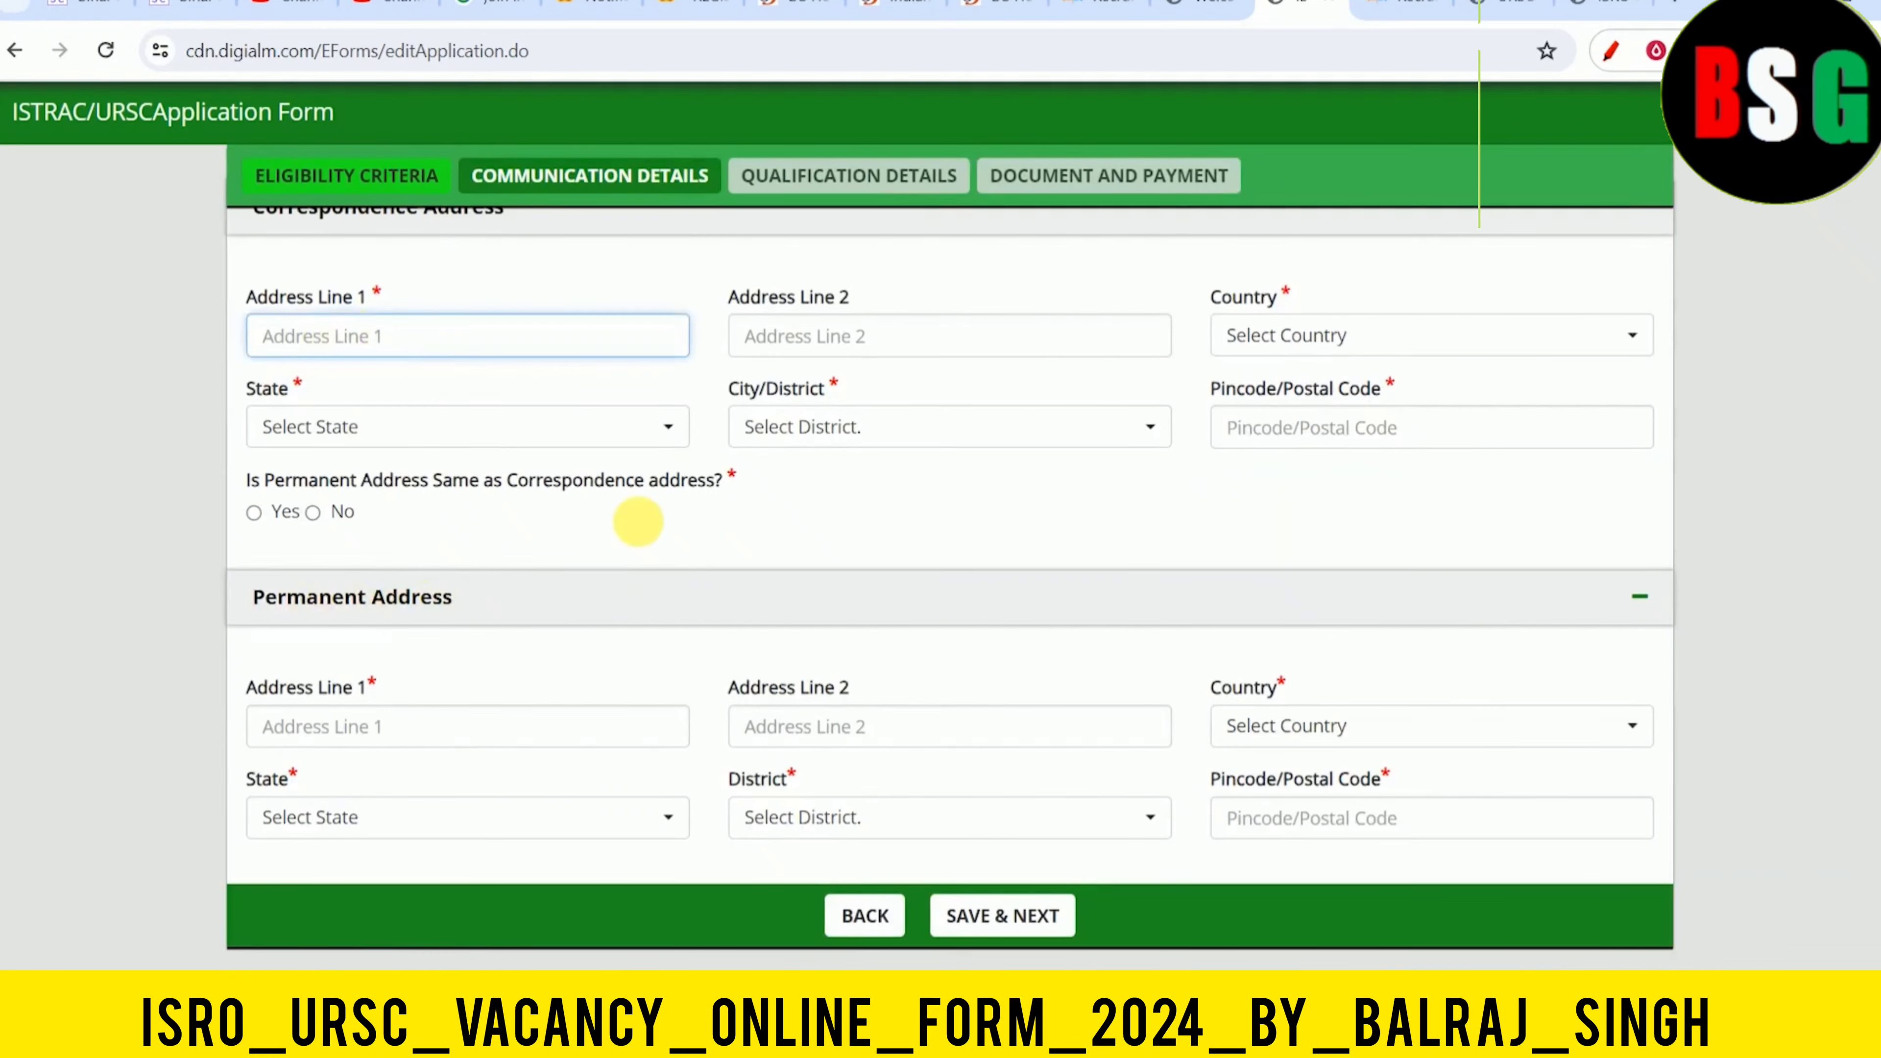
{"action": "scroll", "coordinate": [638, 522], "scroll_direction": "up", "scroll_amount": 3}
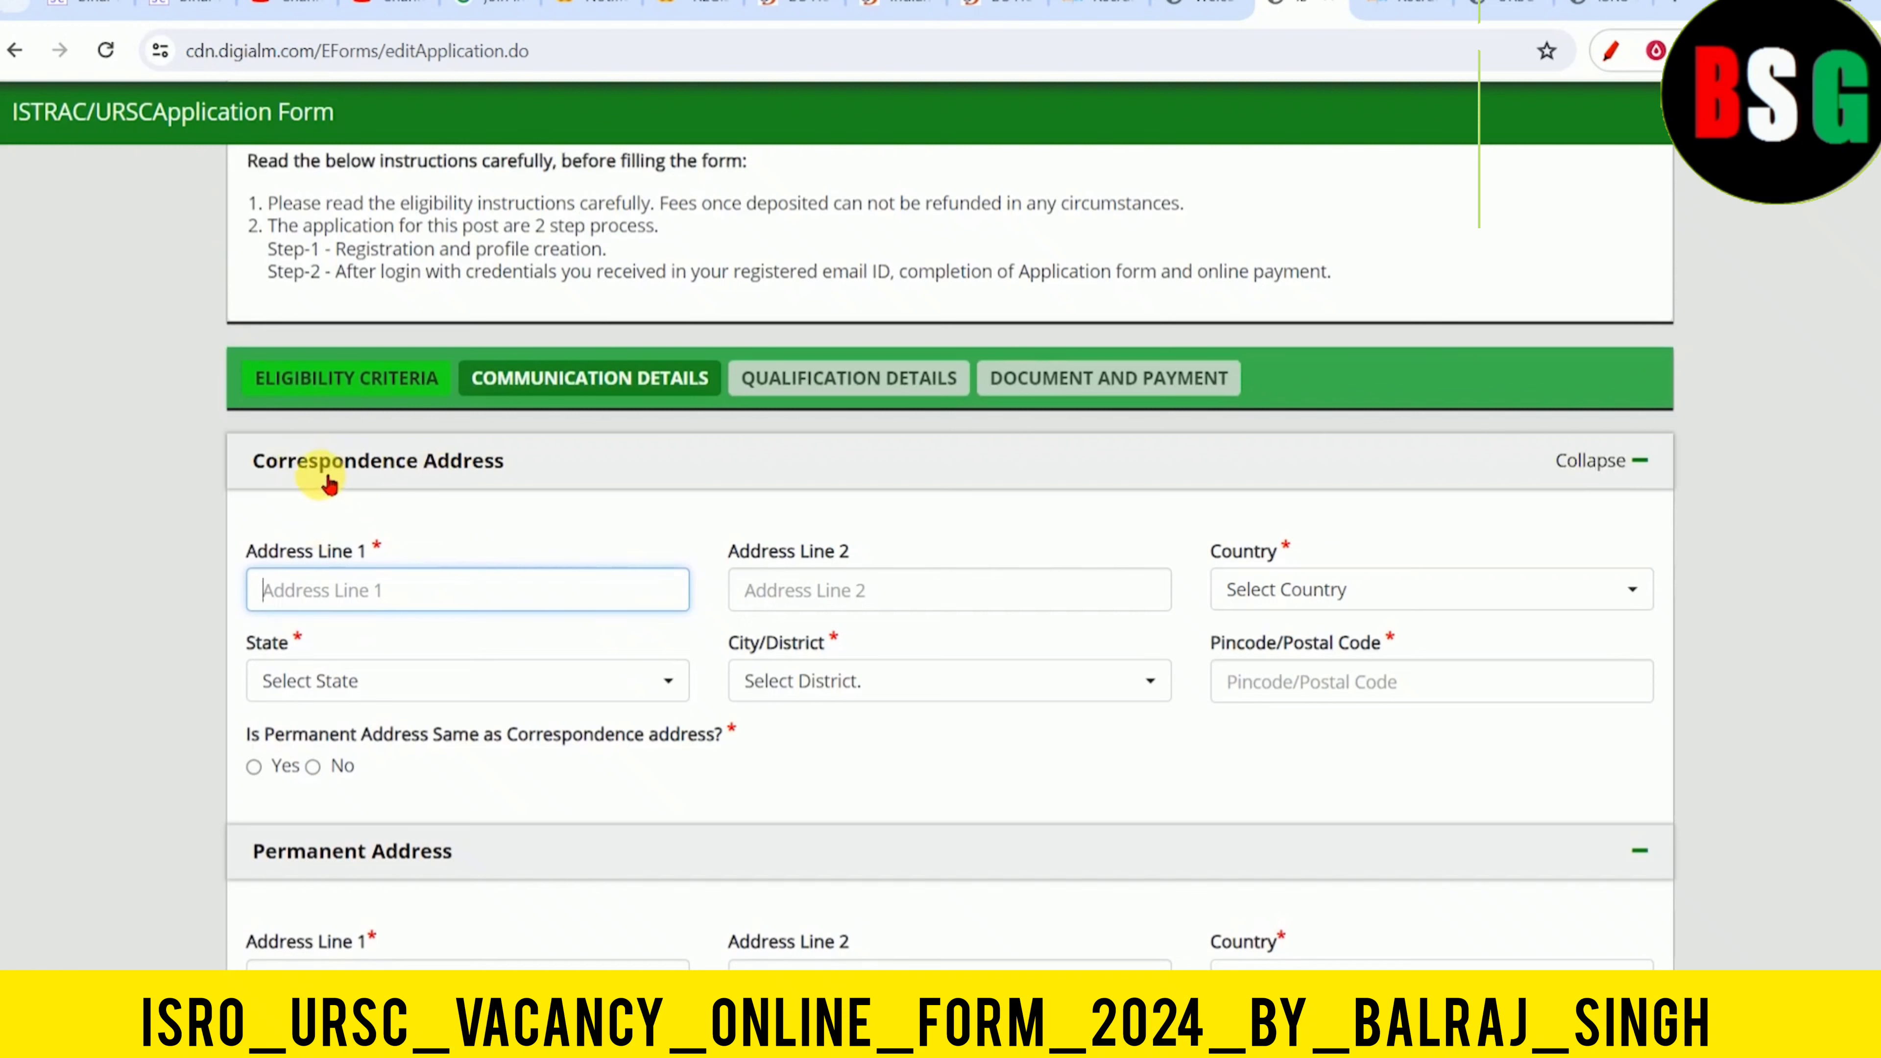
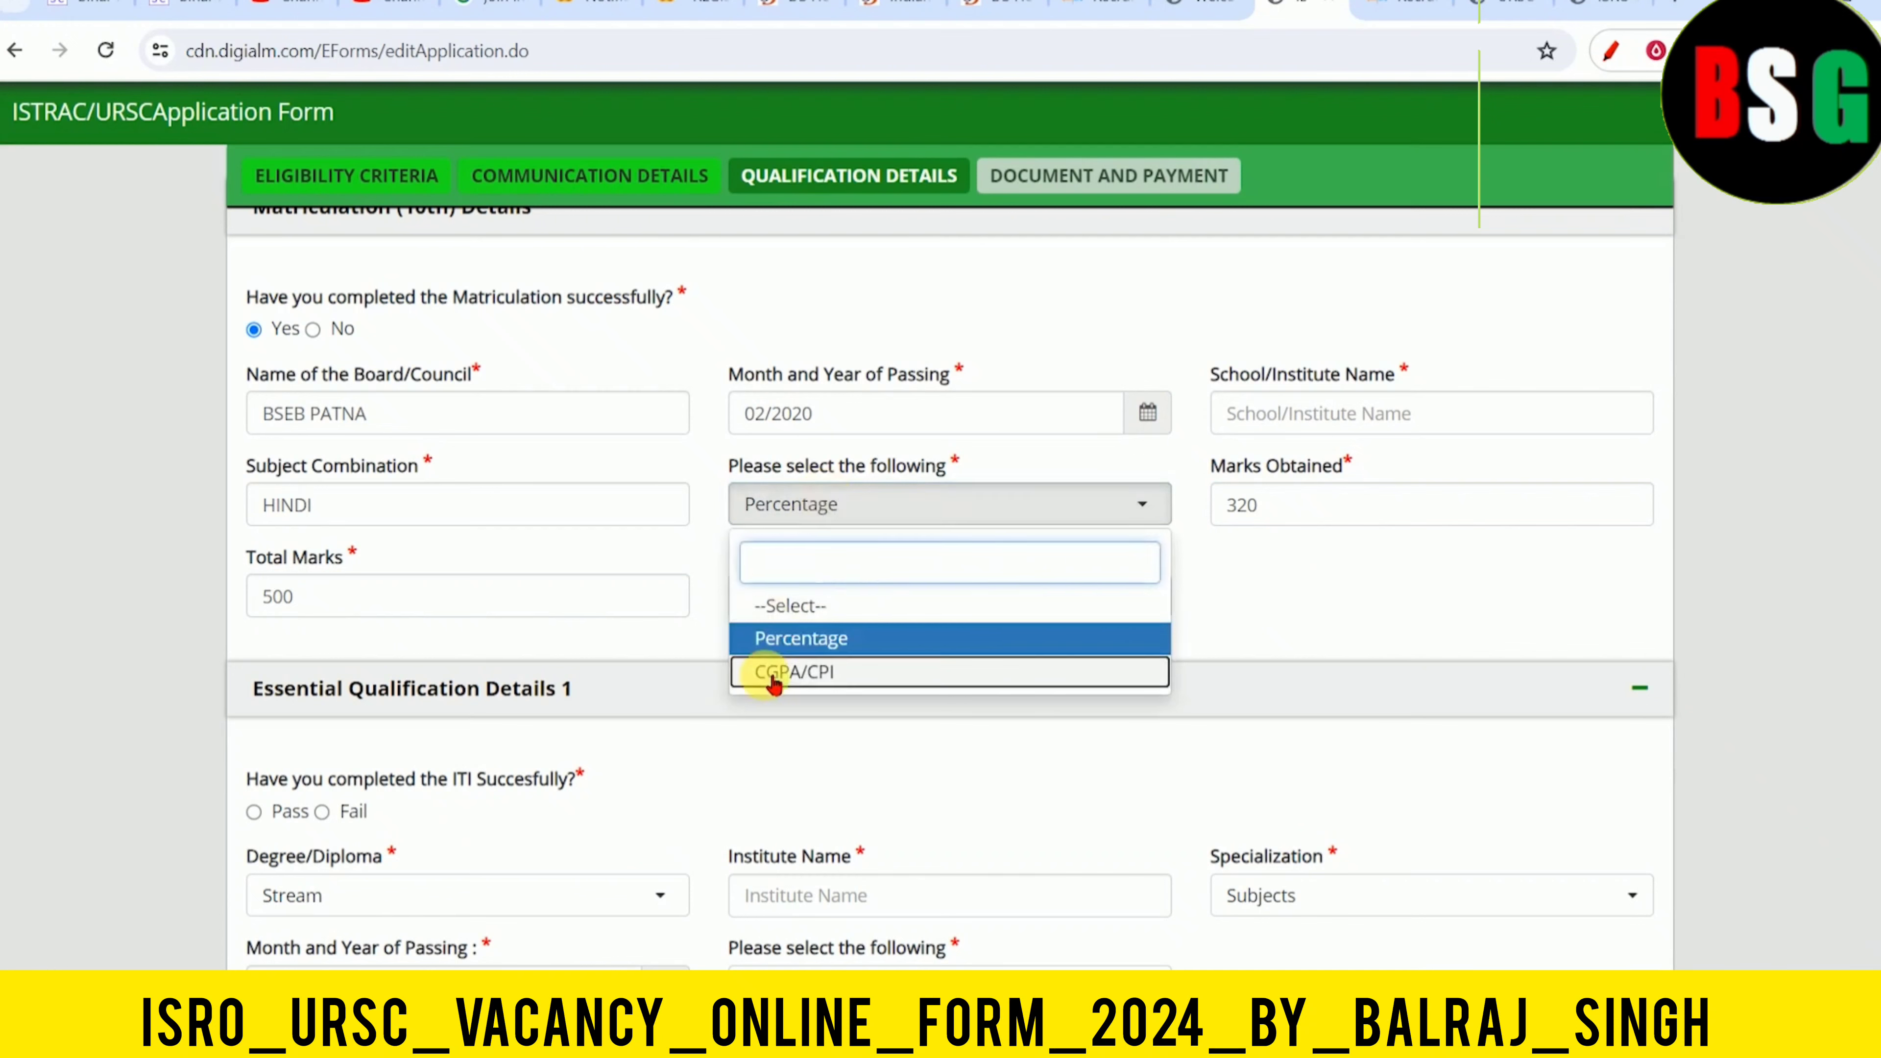
Check the matriculation mark fields for the CGPA/CPI option, and set the result type back to Percentage
{"action": "left_click", "coordinate": [757, 671]}
{"action": "left_click", "coordinate": [1289, 514]}
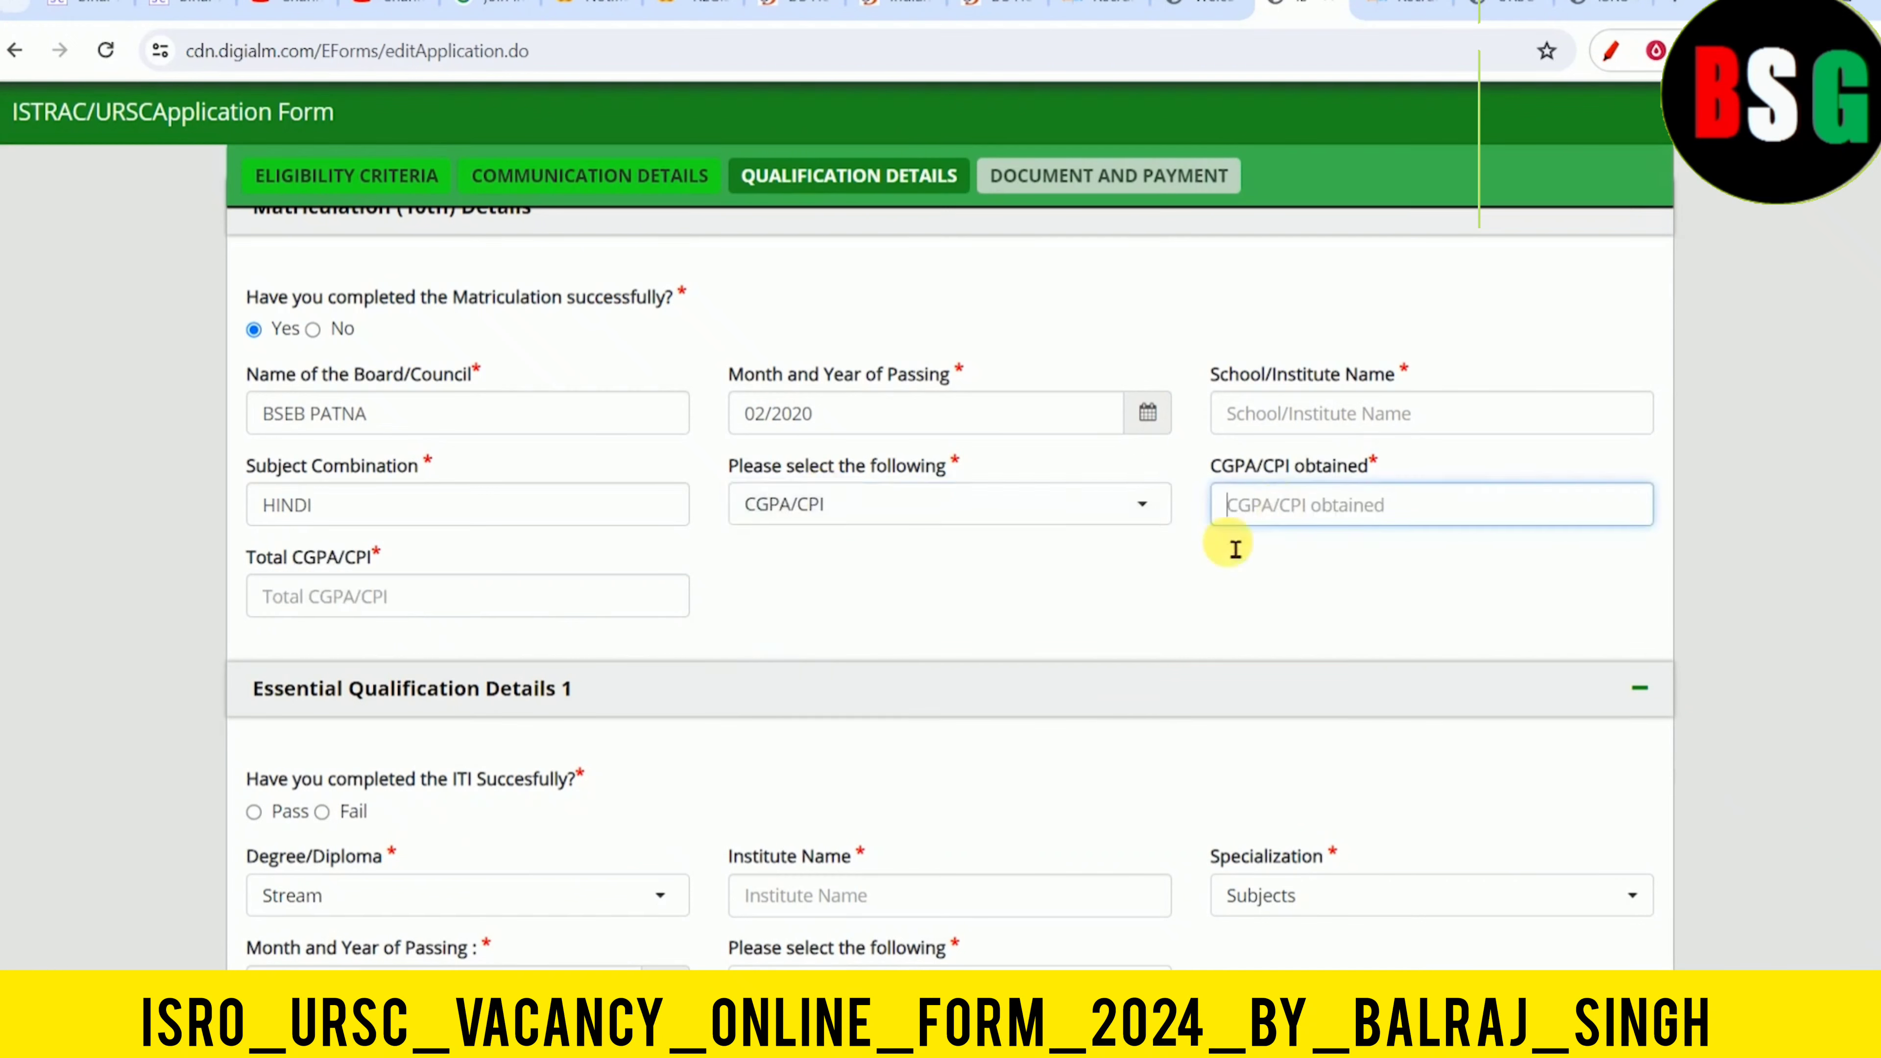
{"action": "left_click", "coordinate": [323, 621]}
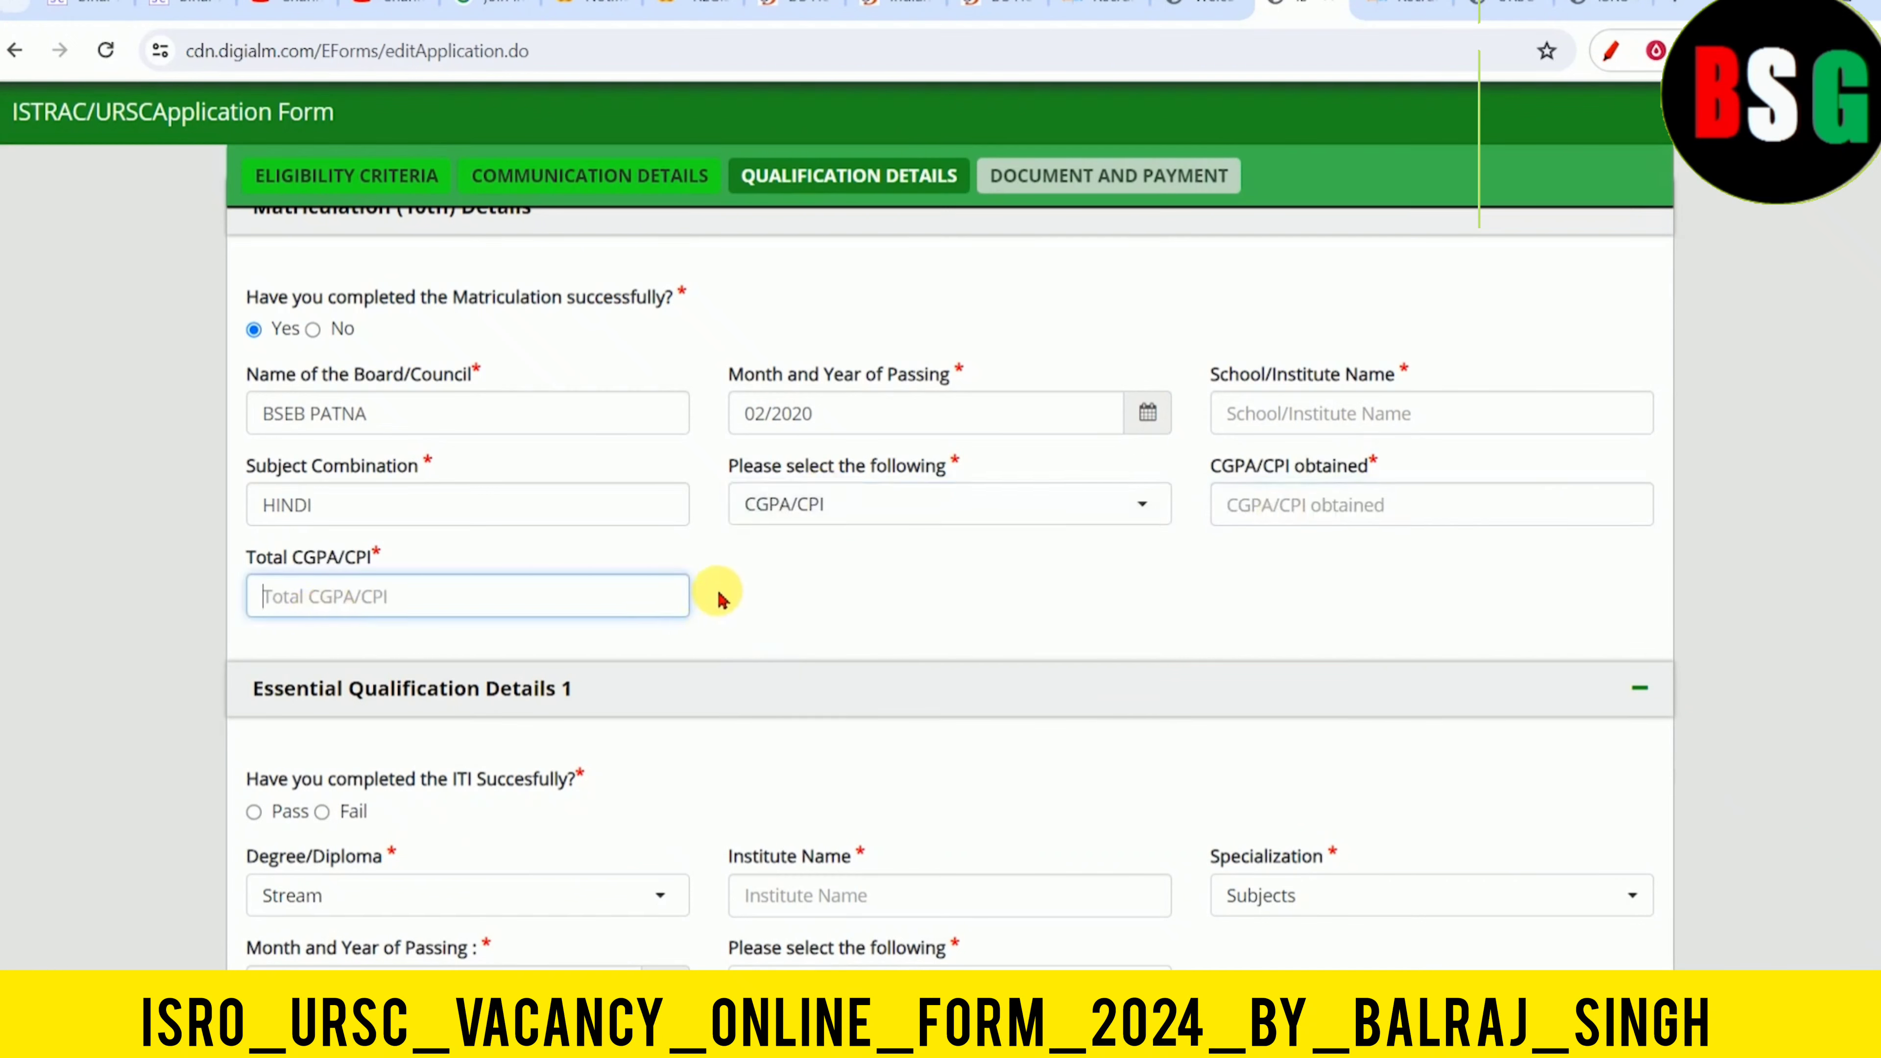
{"action": "left_click", "coordinate": [948, 507]}
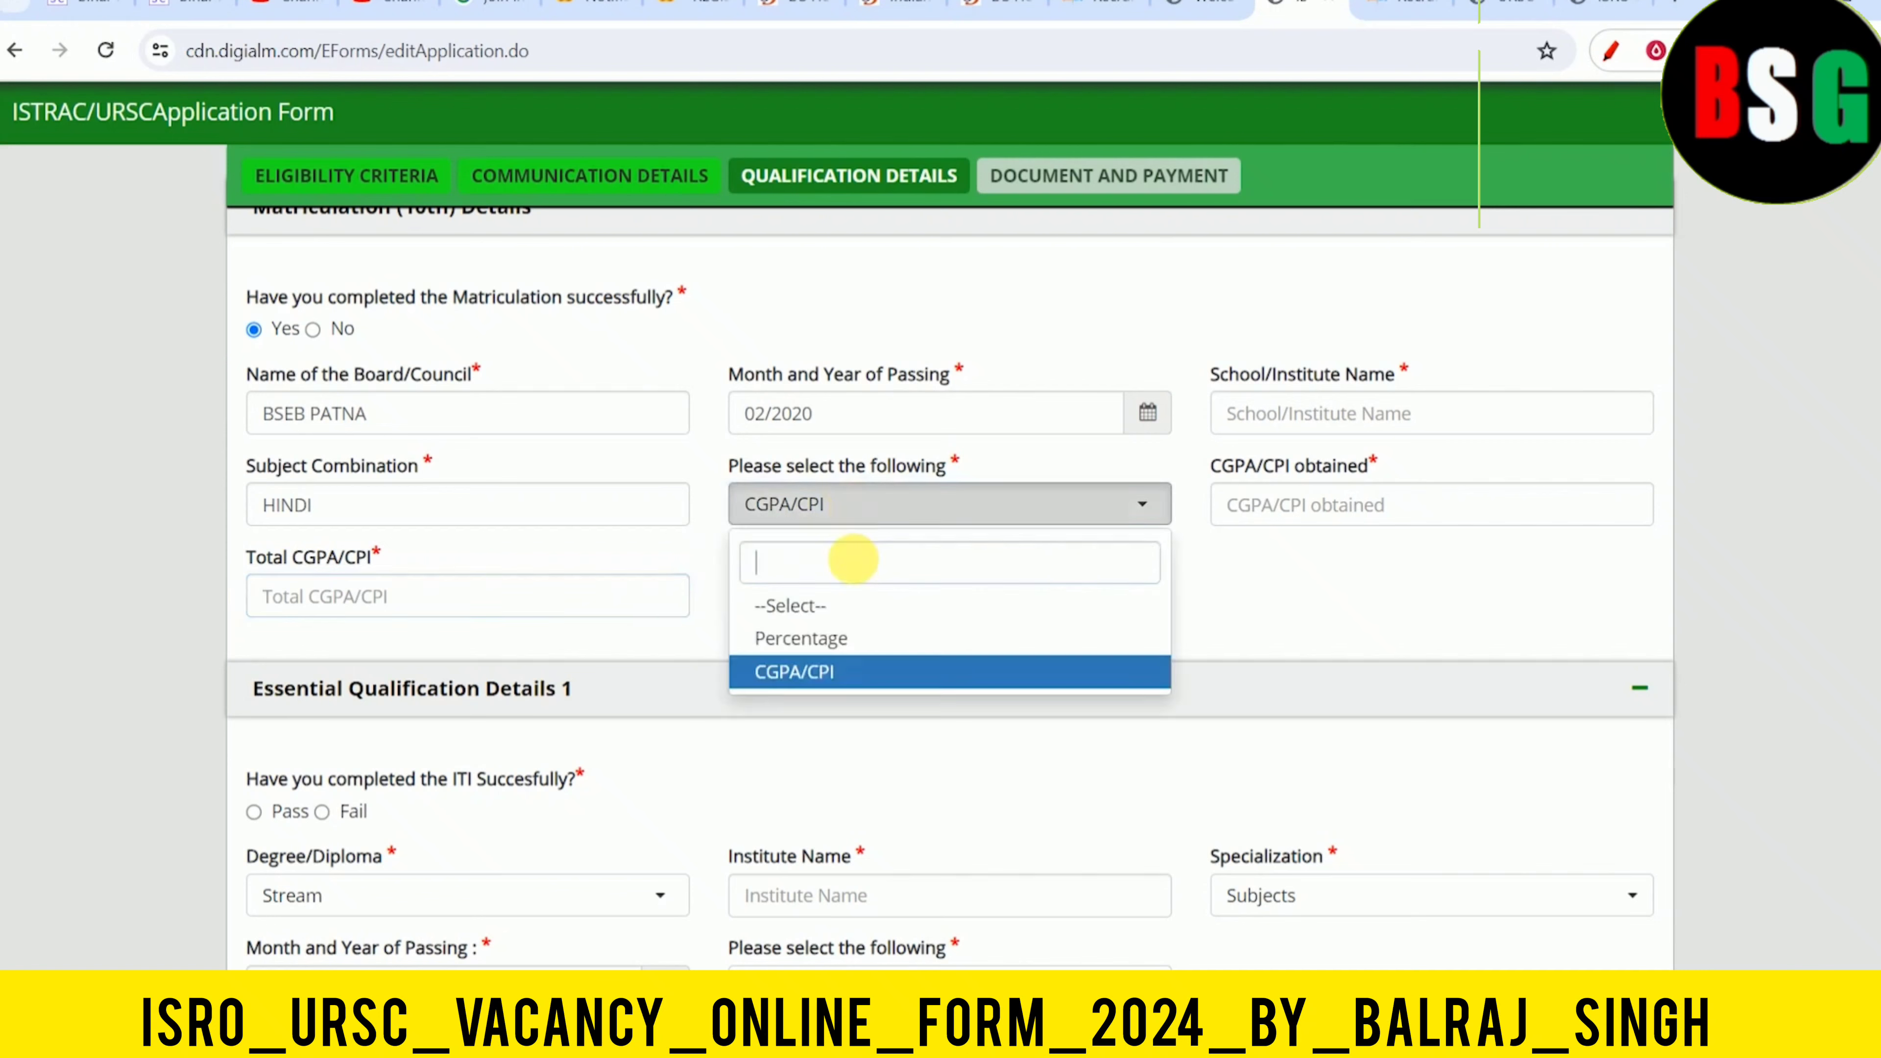
{"action": "left_click", "coordinate": [808, 645]}
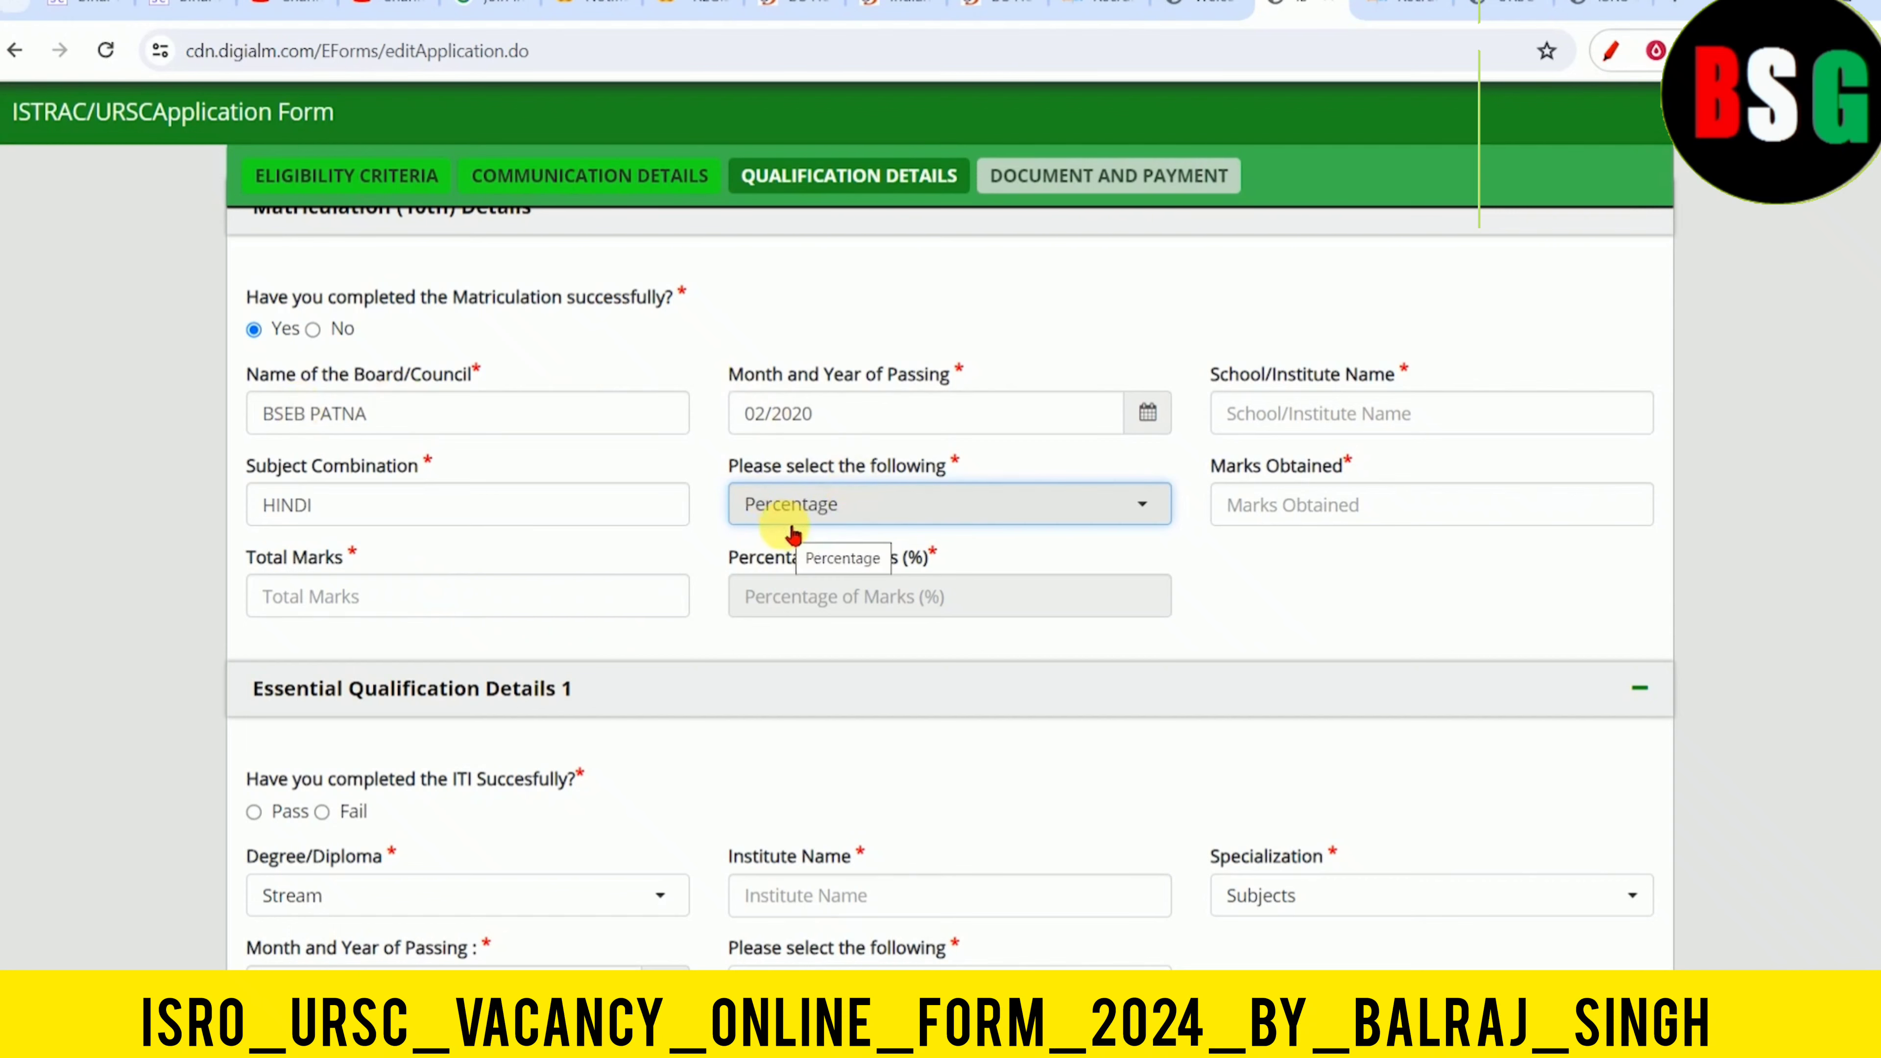
In Essential Qualification Details 1, mark the ITI as Pass, with ITI with NAC as Degree/Diploma and Fitter as Specialization
{"action": "scroll", "coordinate": [783, 526], "scroll_direction": "down", "scroll_amount": 5}
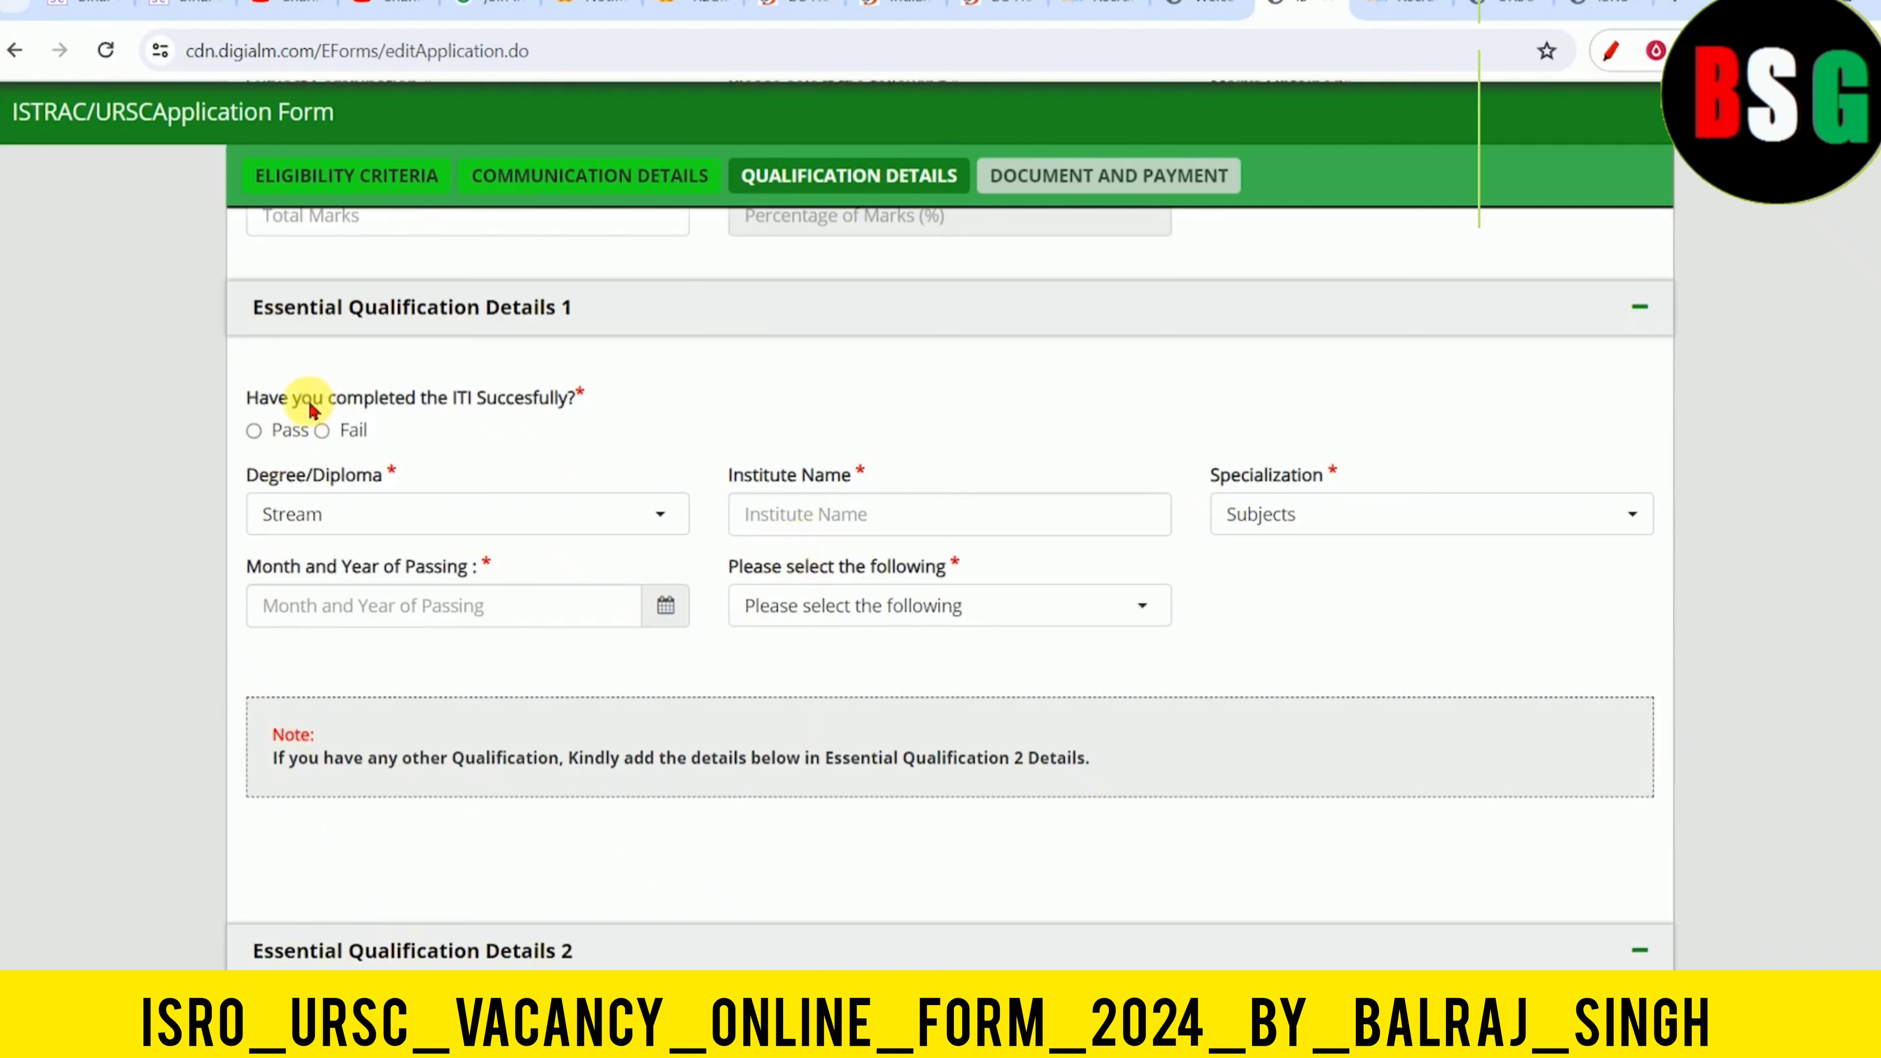
{"action": "left_click_drag", "start_coordinate": [300, 397], "coordinate": [496, 397]}
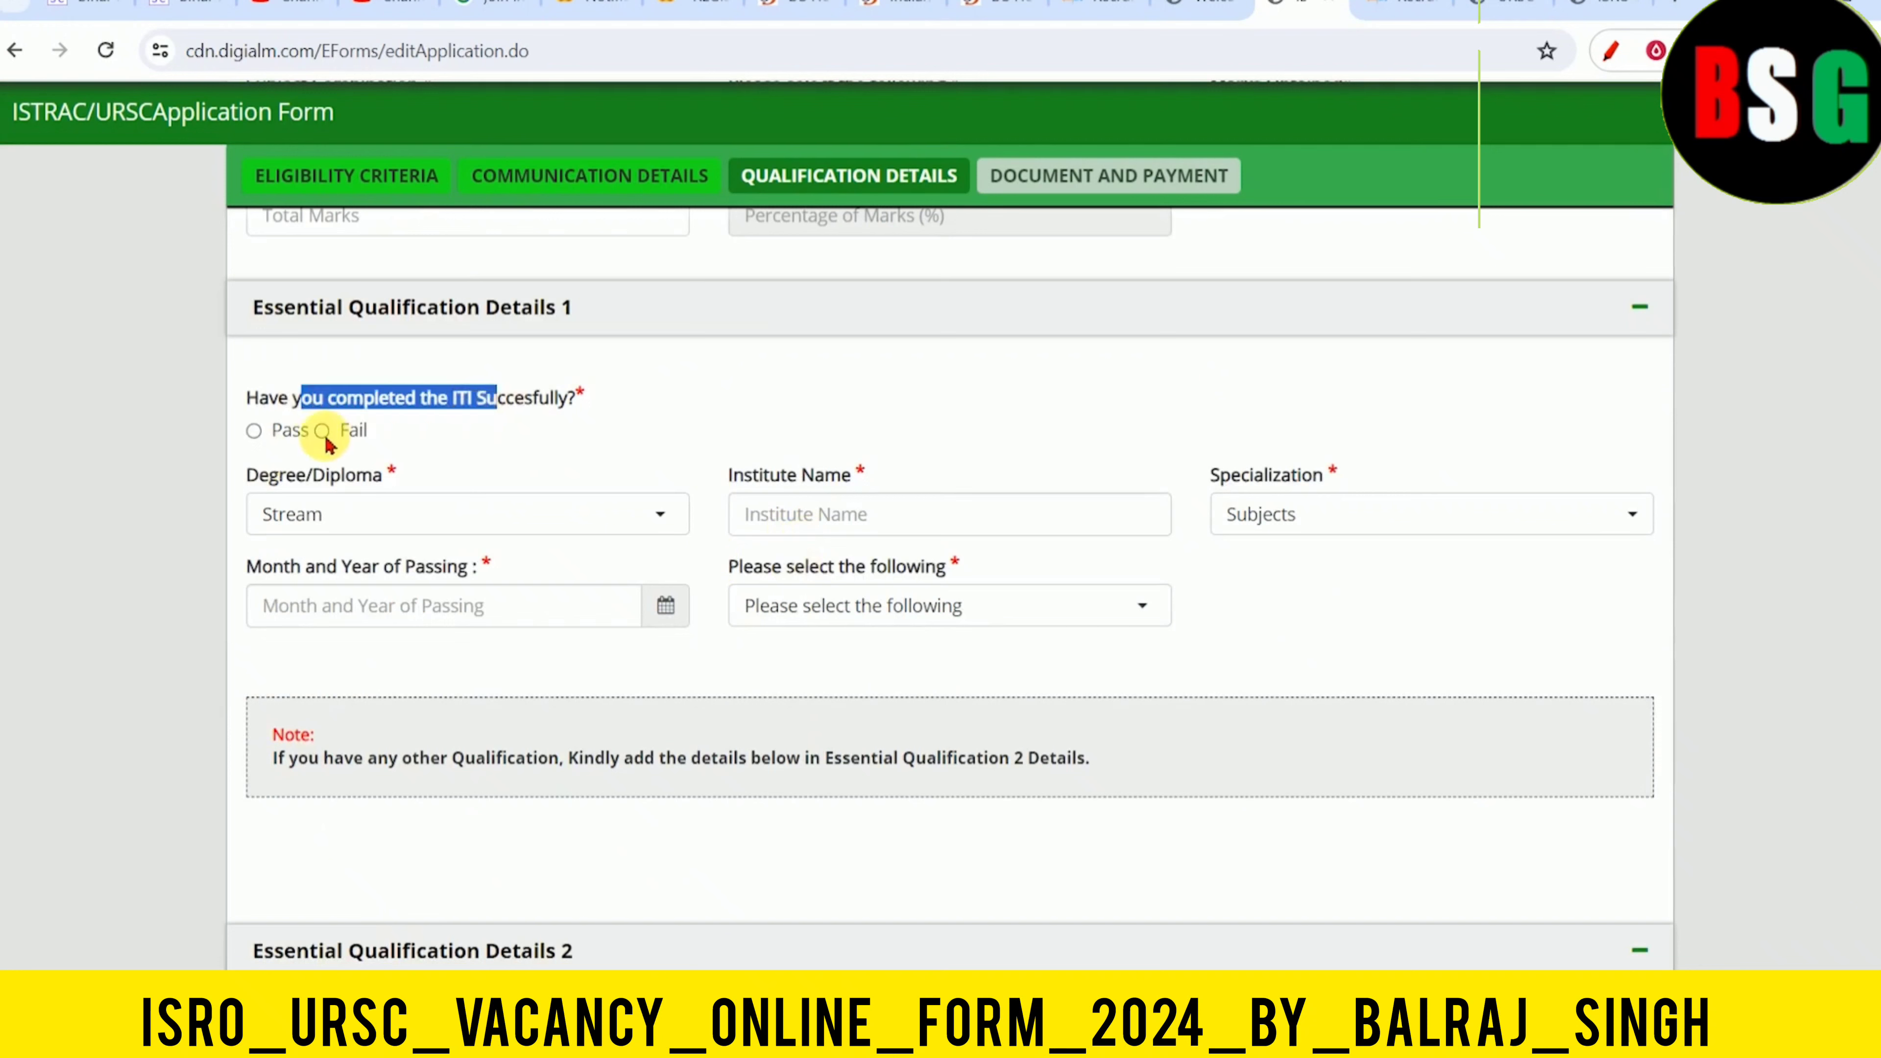
{"action": "left_click", "coordinate": [255, 431]}
{"action": "left_click", "coordinate": [412, 531]}
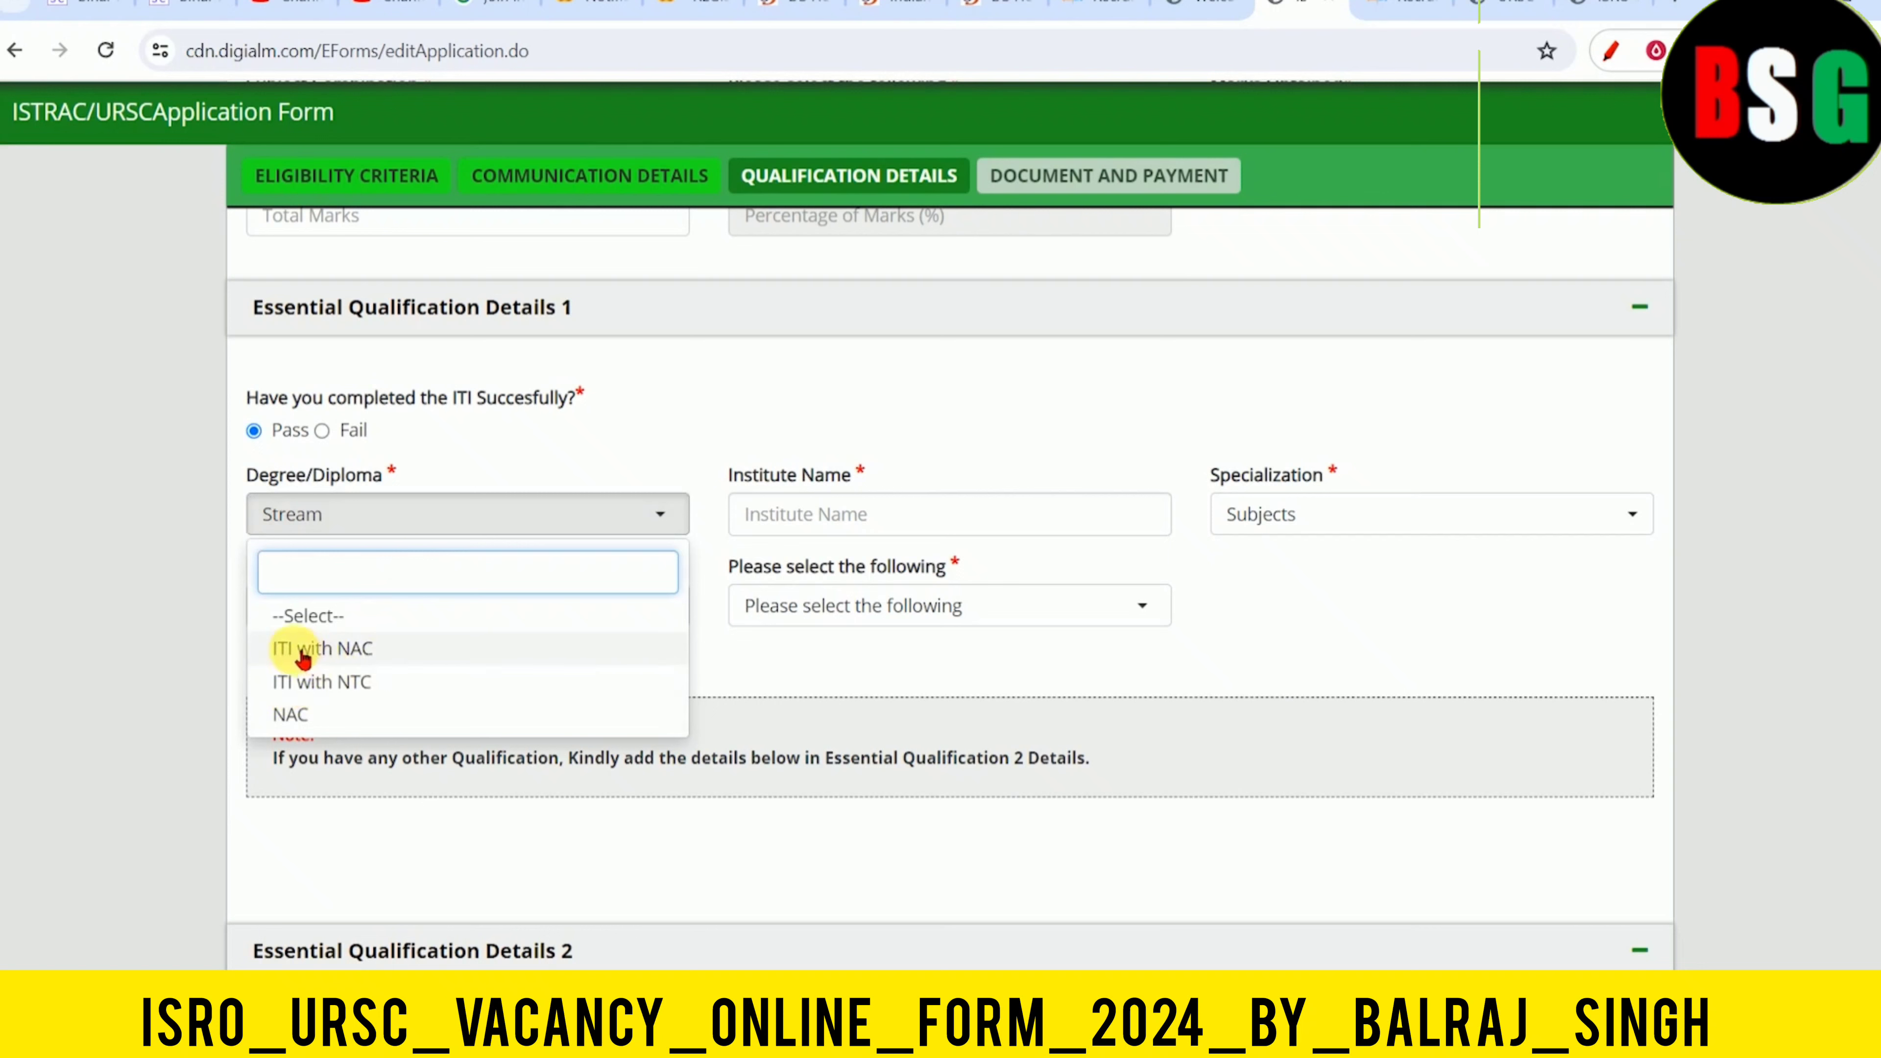
{"action": "left_click", "coordinate": [363, 661]}
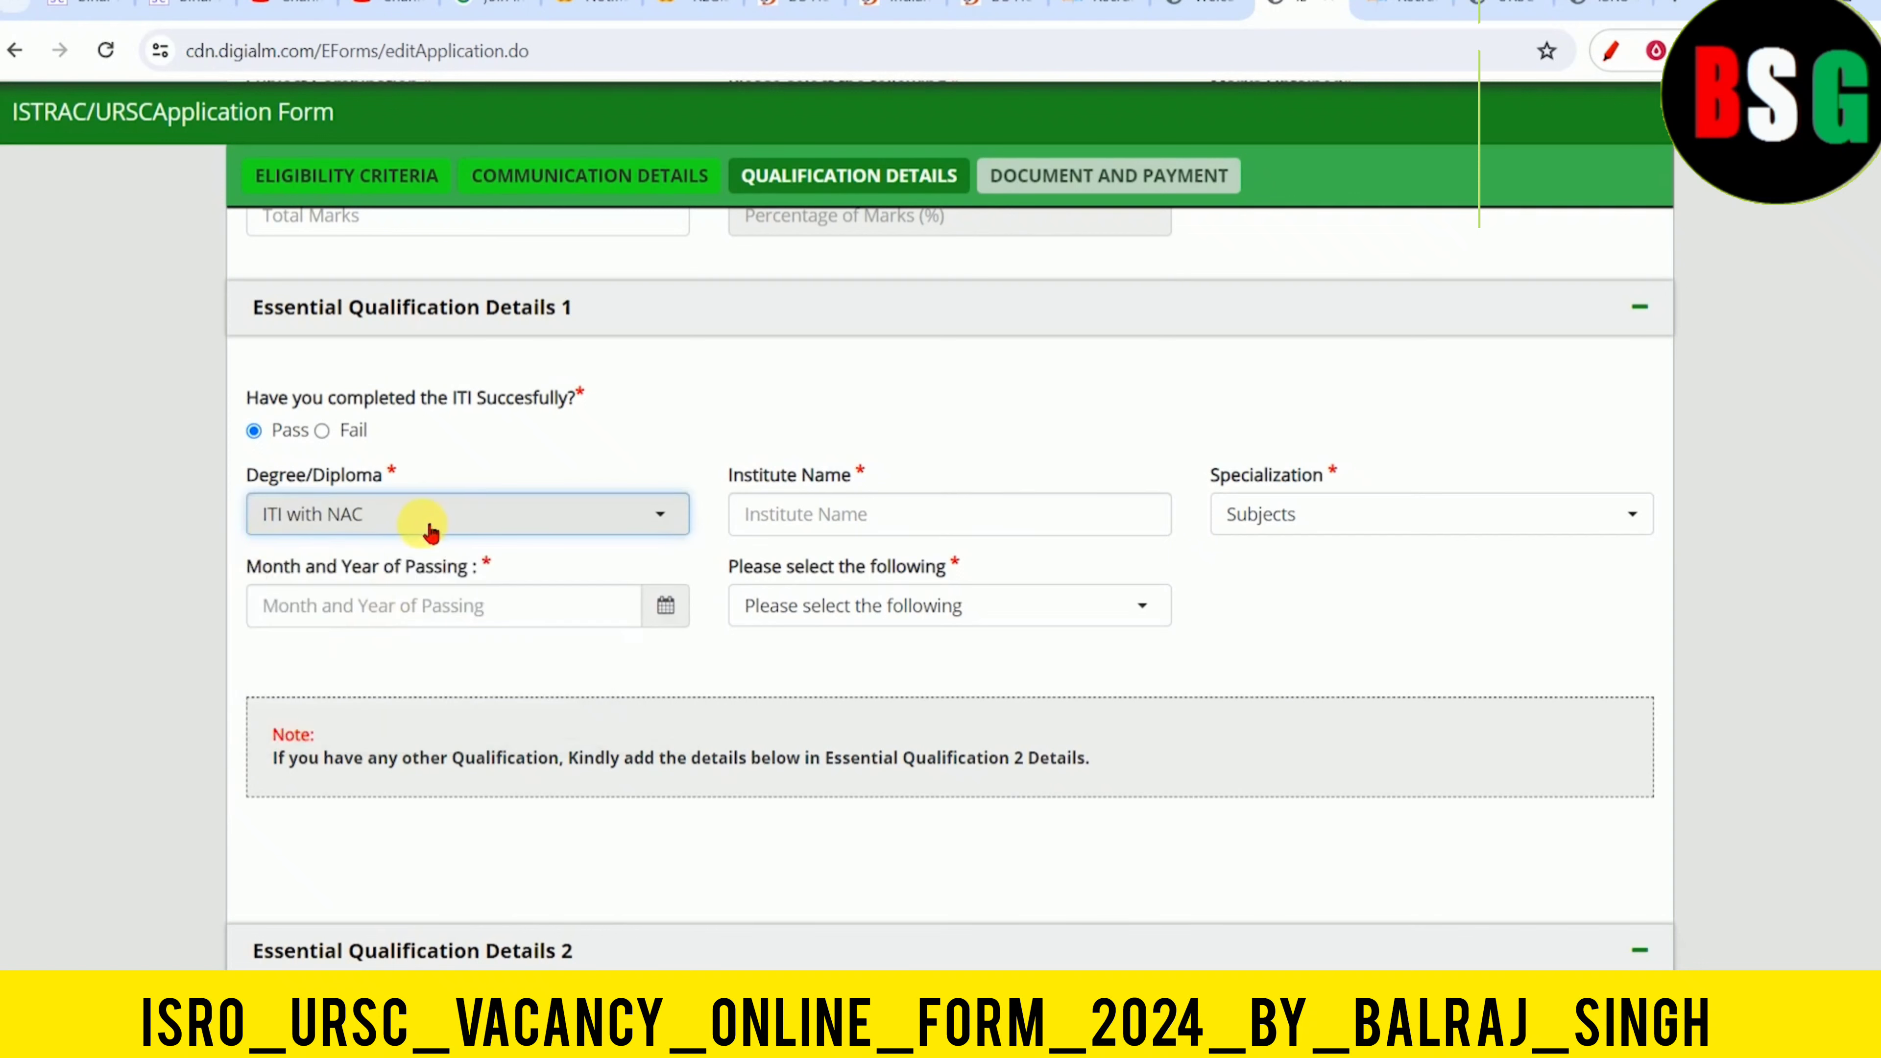
{"action": "left_click", "coordinate": [752, 513]}
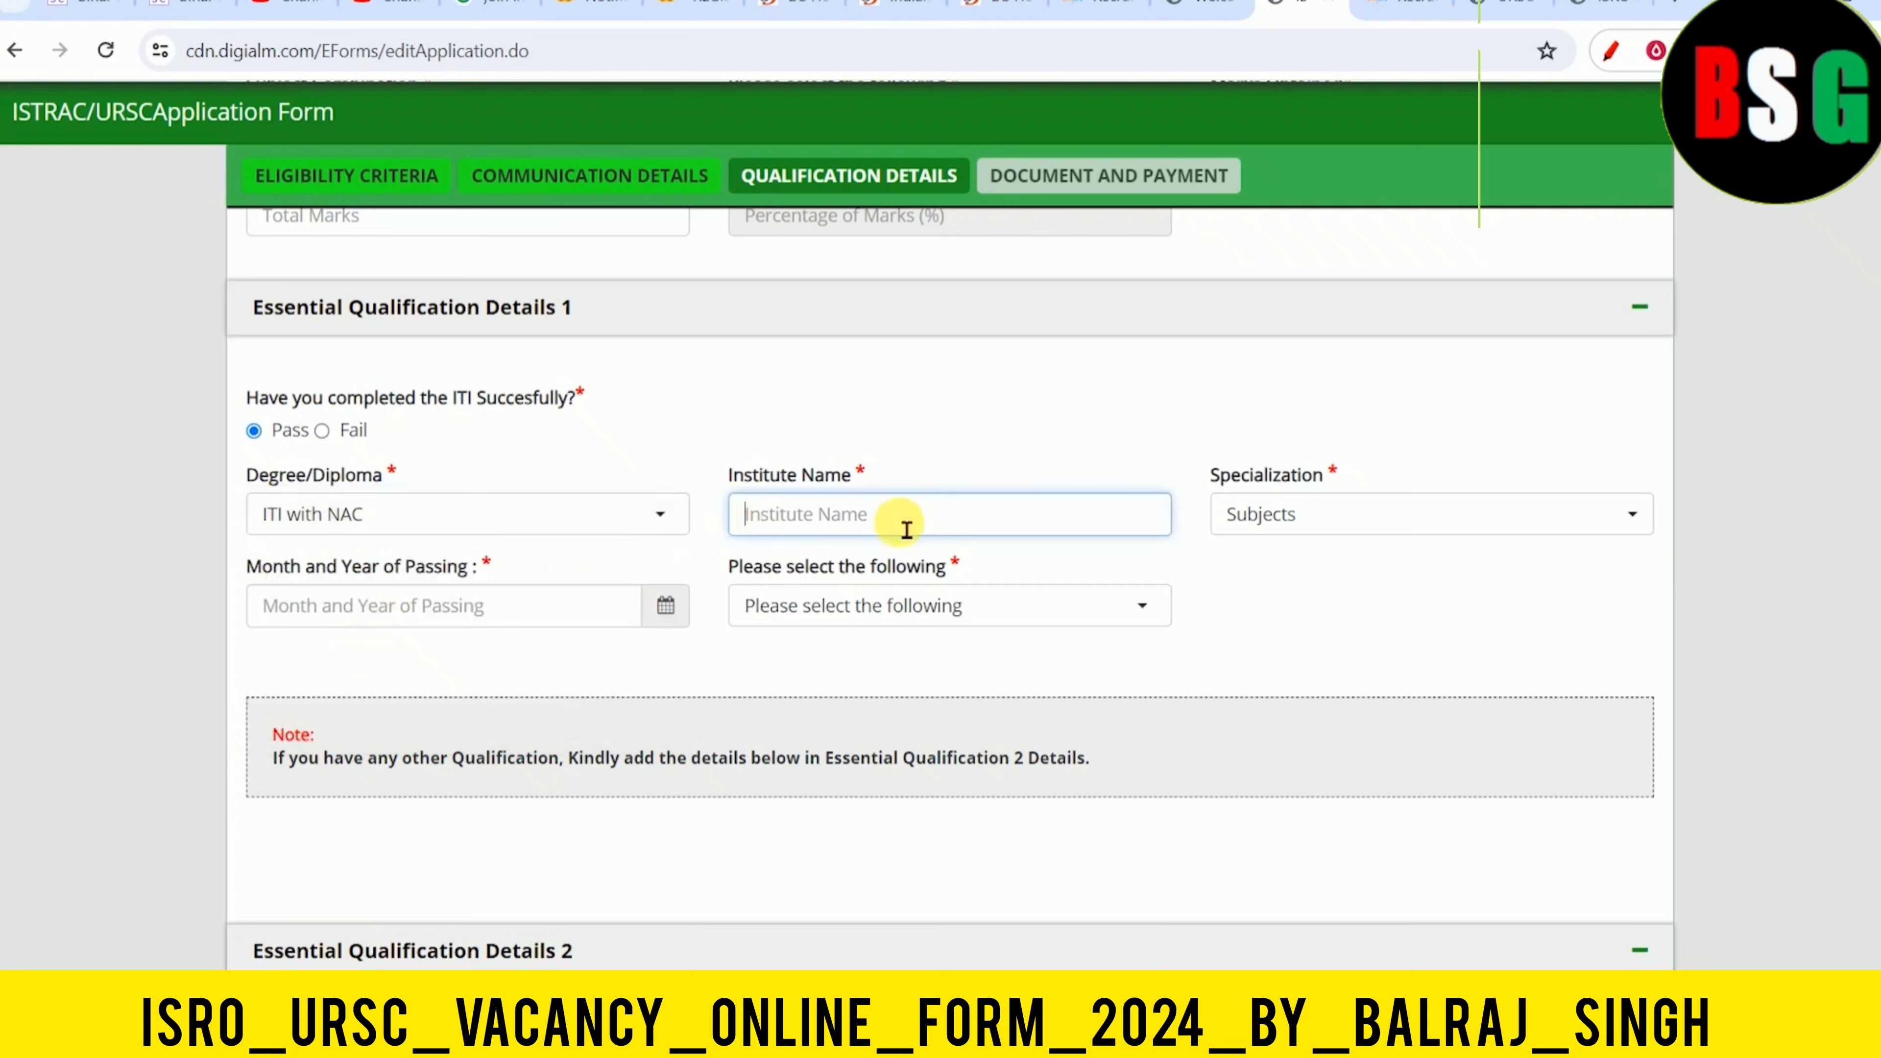
{"action": "left_click", "coordinate": [1364, 510]}
{"action": "left_click", "coordinate": [1283, 654]}
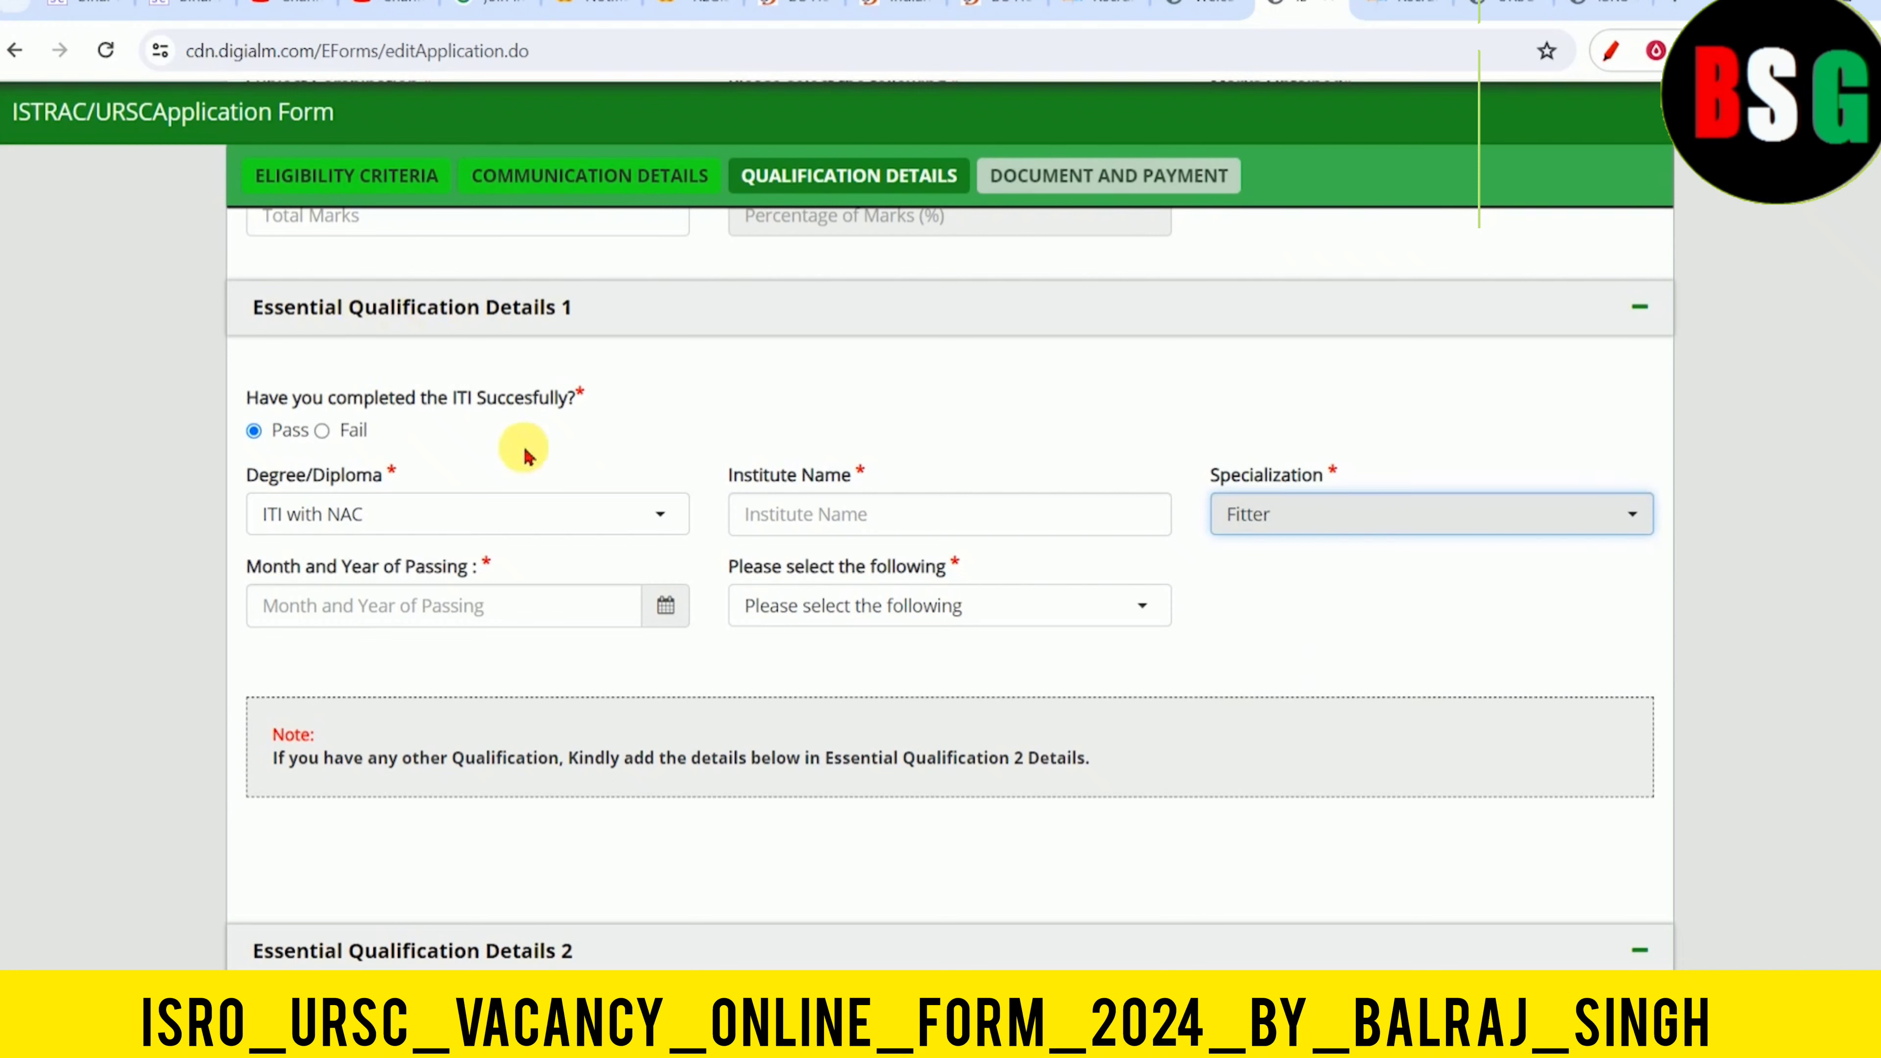
Open the URSC-ISTRAC 2024 advertisement PDF and examine the Technician-B qualification requirements for the Electrical / Electrician post
{"action": "left_click", "coordinate": [1518, 10]}
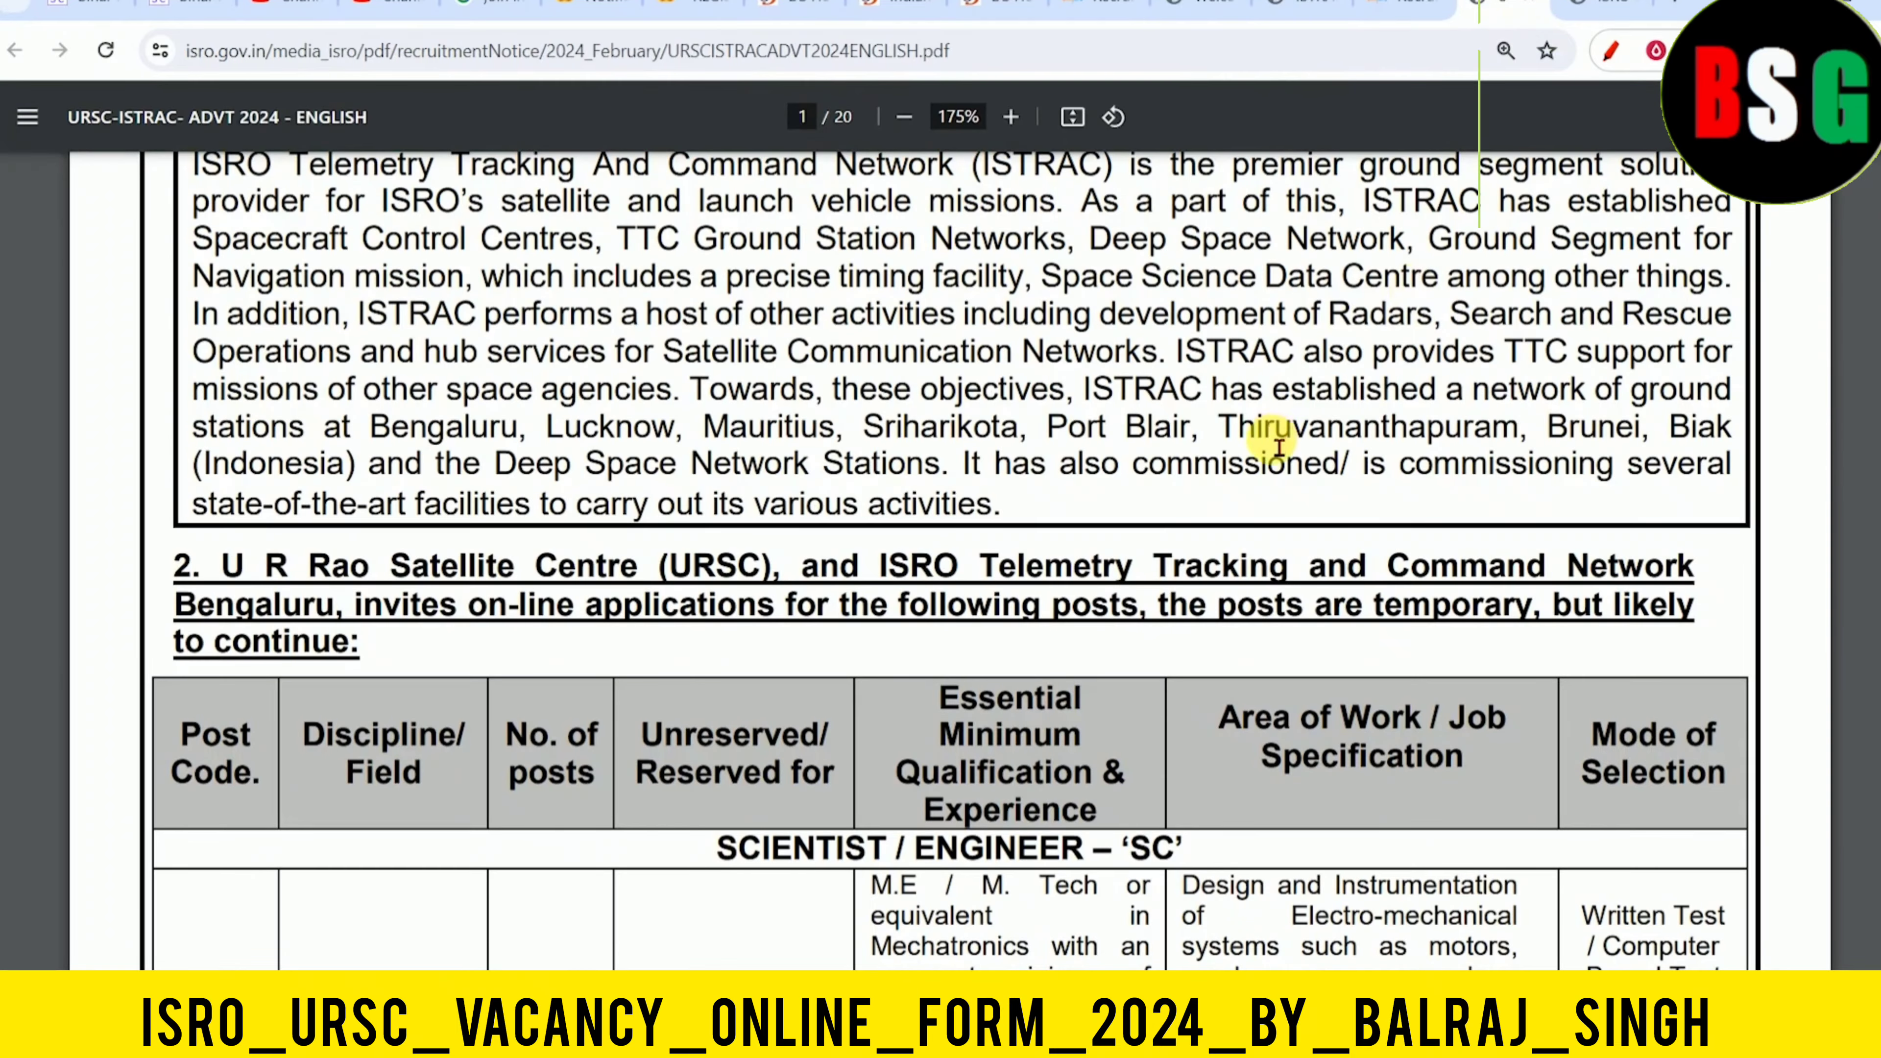
{"action": "scroll", "coordinate": [1277, 445], "scroll_direction": "down", "scroll_amount": 5}
{"action": "scroll", "coordinate": [885, 471], "scroll_direction": "down", "scroll_amount": 10}
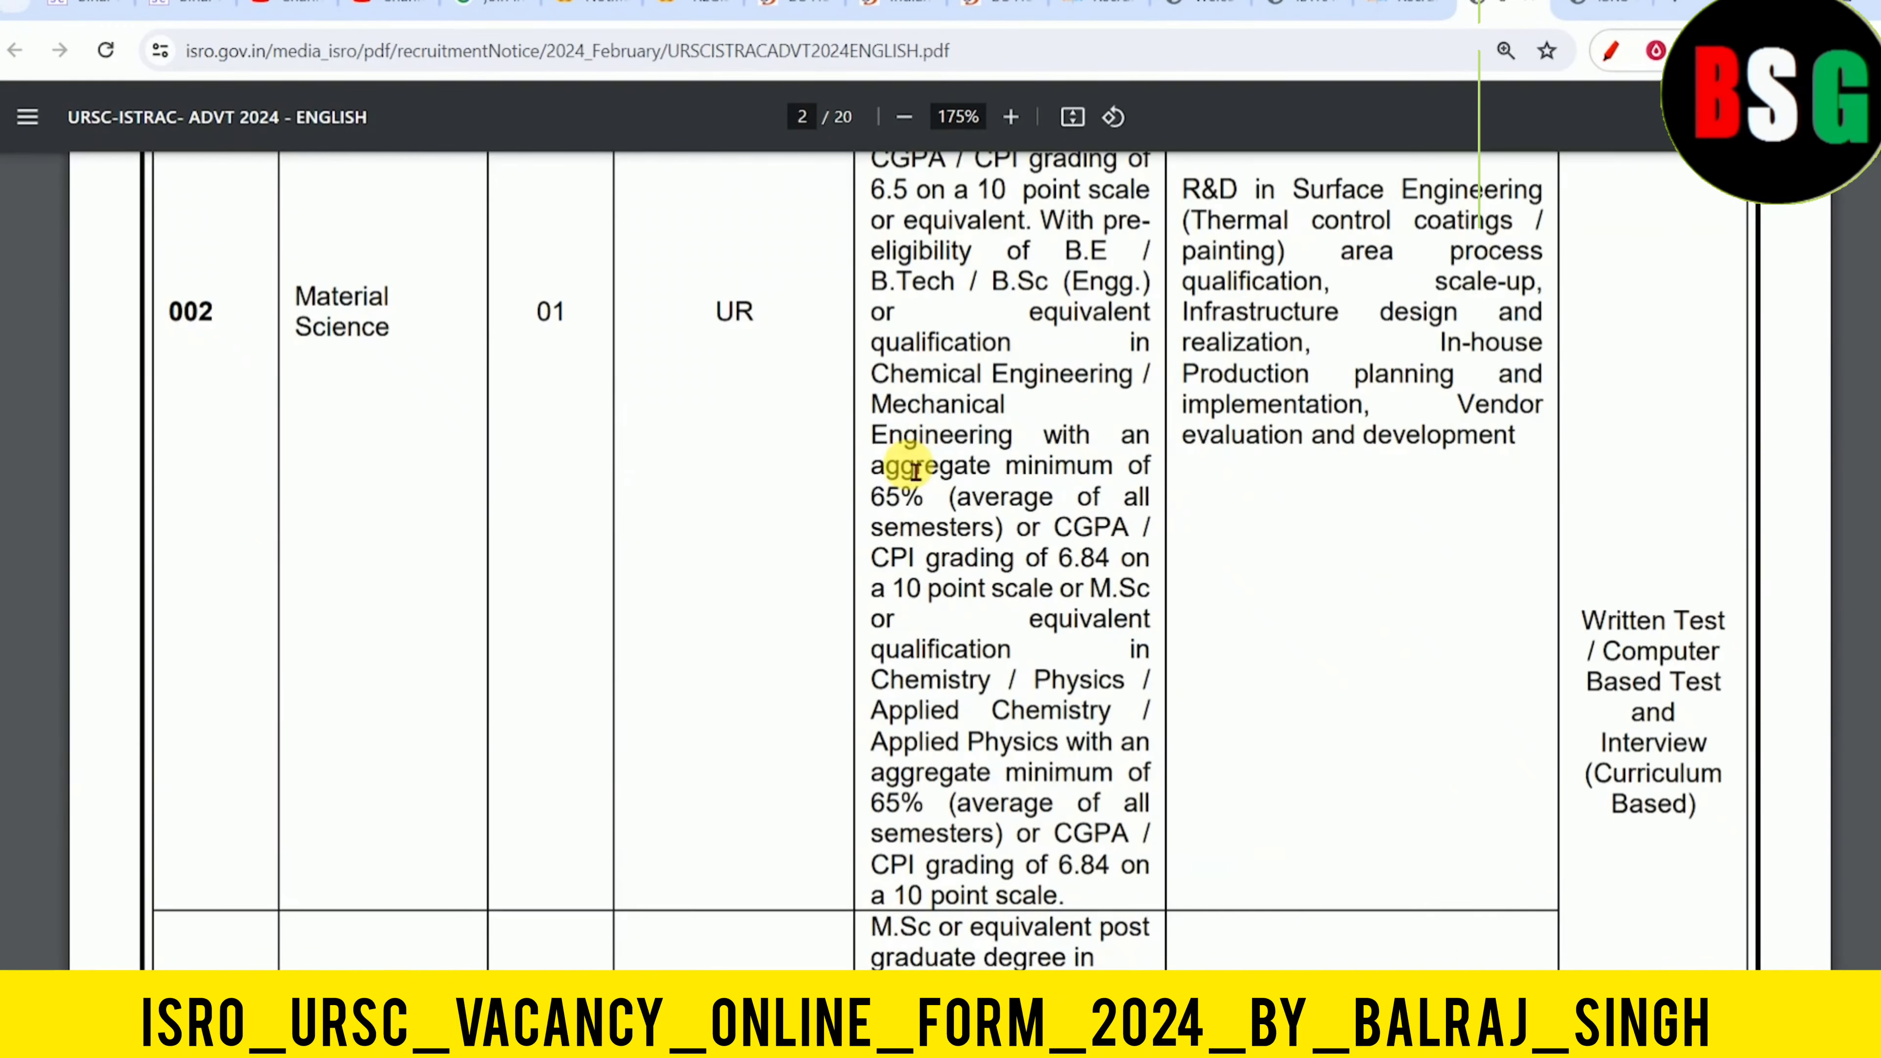
{"action": "scroll", "coordinate": [688, 519], "scroll_direction": "down", "scroll_amount": 15}
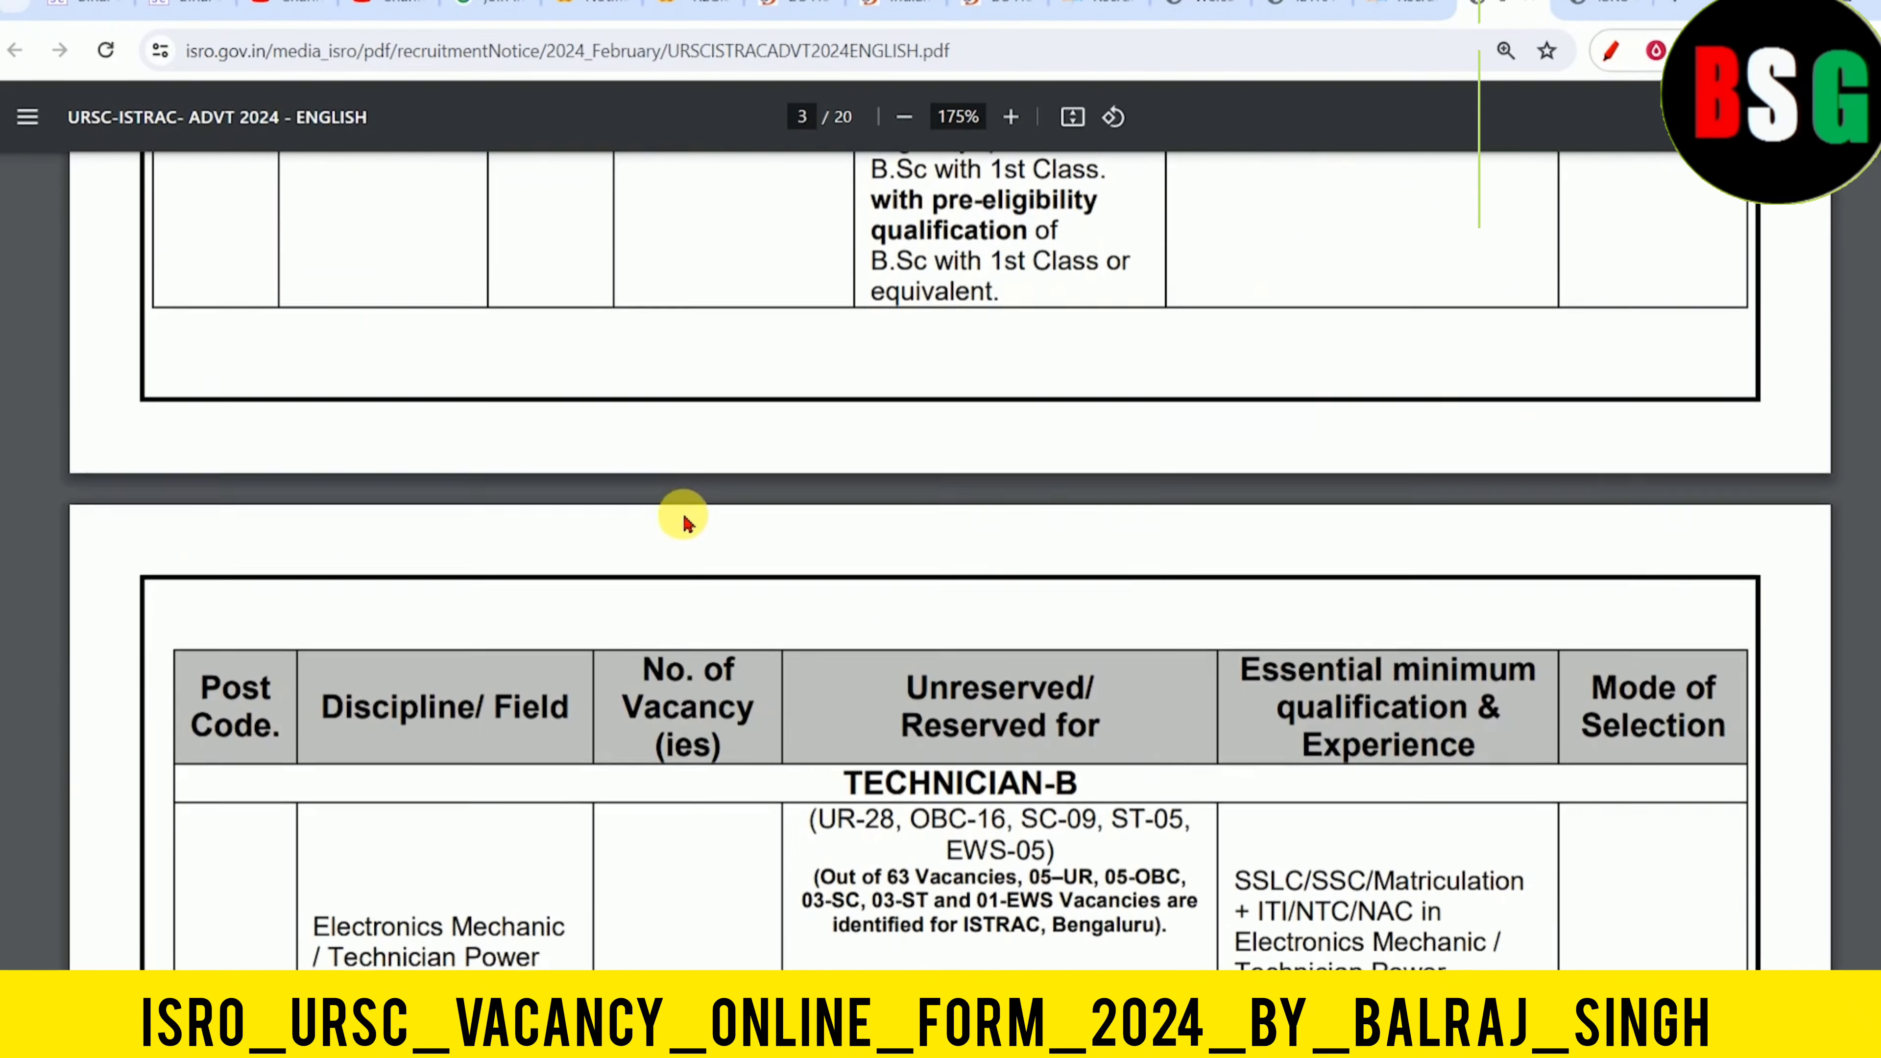
{"action": "scroll", "coordinate": [687, 519], "scroll_direction": "down", "scroll_amount": 3}
{"action": "left_click_drag", "start_coordinate": [315, 494], "coordinate": [557, 494]}
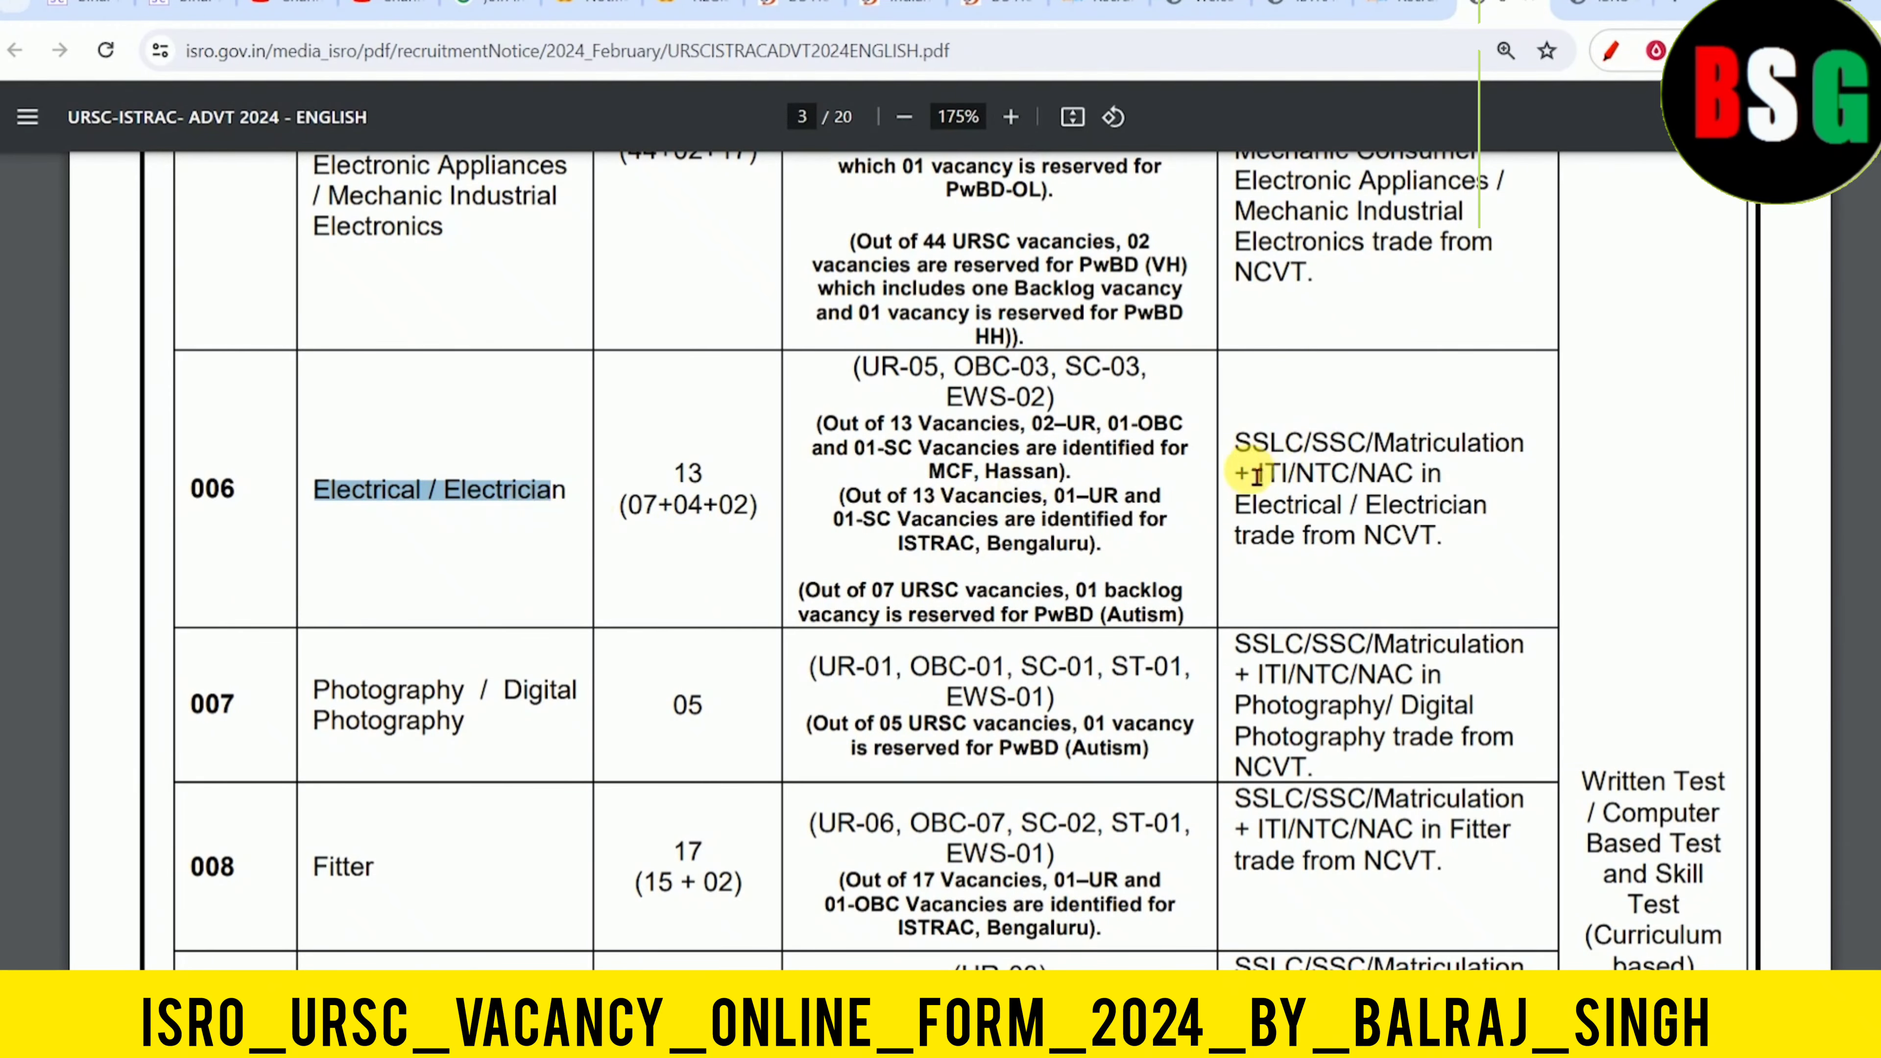
{"action": "left_click", "coordinate": [1272, 513]}
{"action": "double_click", "coordinate": [1272, 513]}
{"action": "left_click_drag", "start_coordinate": [1252, 535], "coordinate": [1401, 536]}
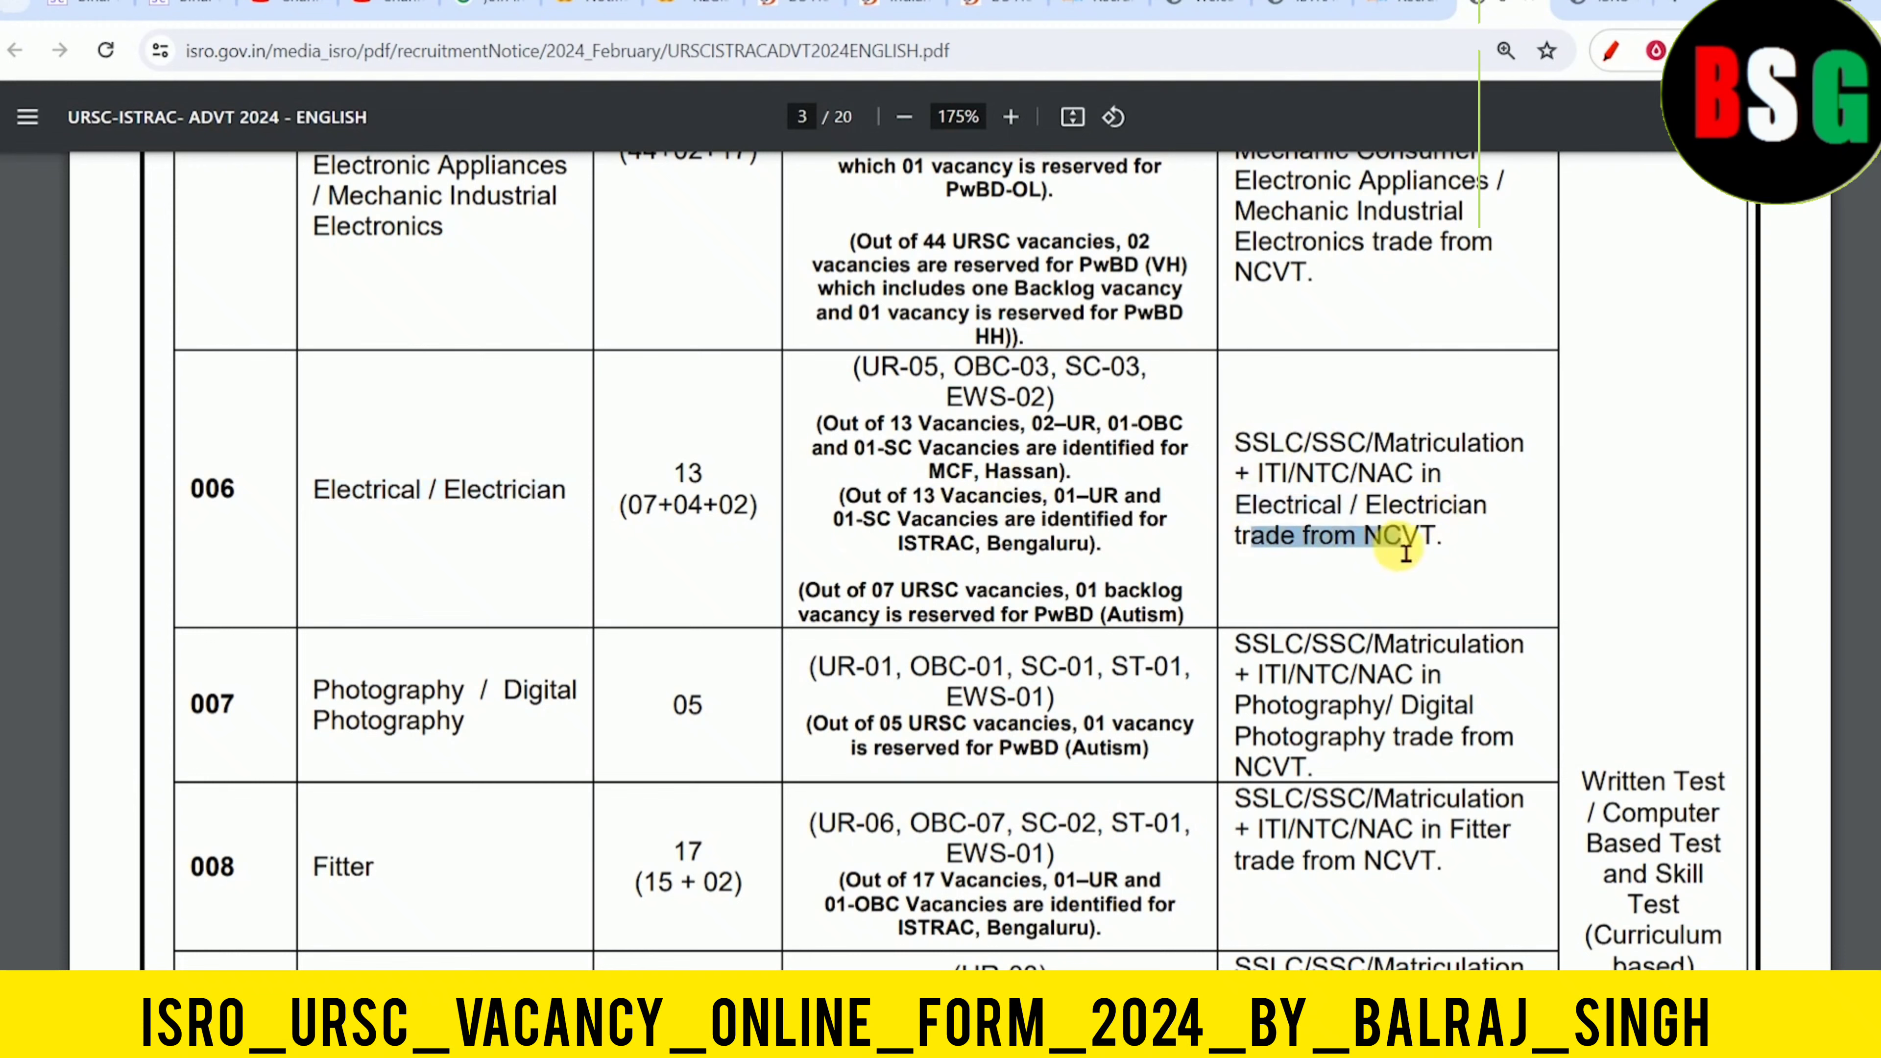
Read through the remaining Technician-B trades and the Draughtsman-B, Technical Assistant, Scientific Assistant and Library Assistant posts in the advertisement
{"action": "scroll", "coordinate": [391, 584], "scroll_direction": "down", "scroll_amount": 3}
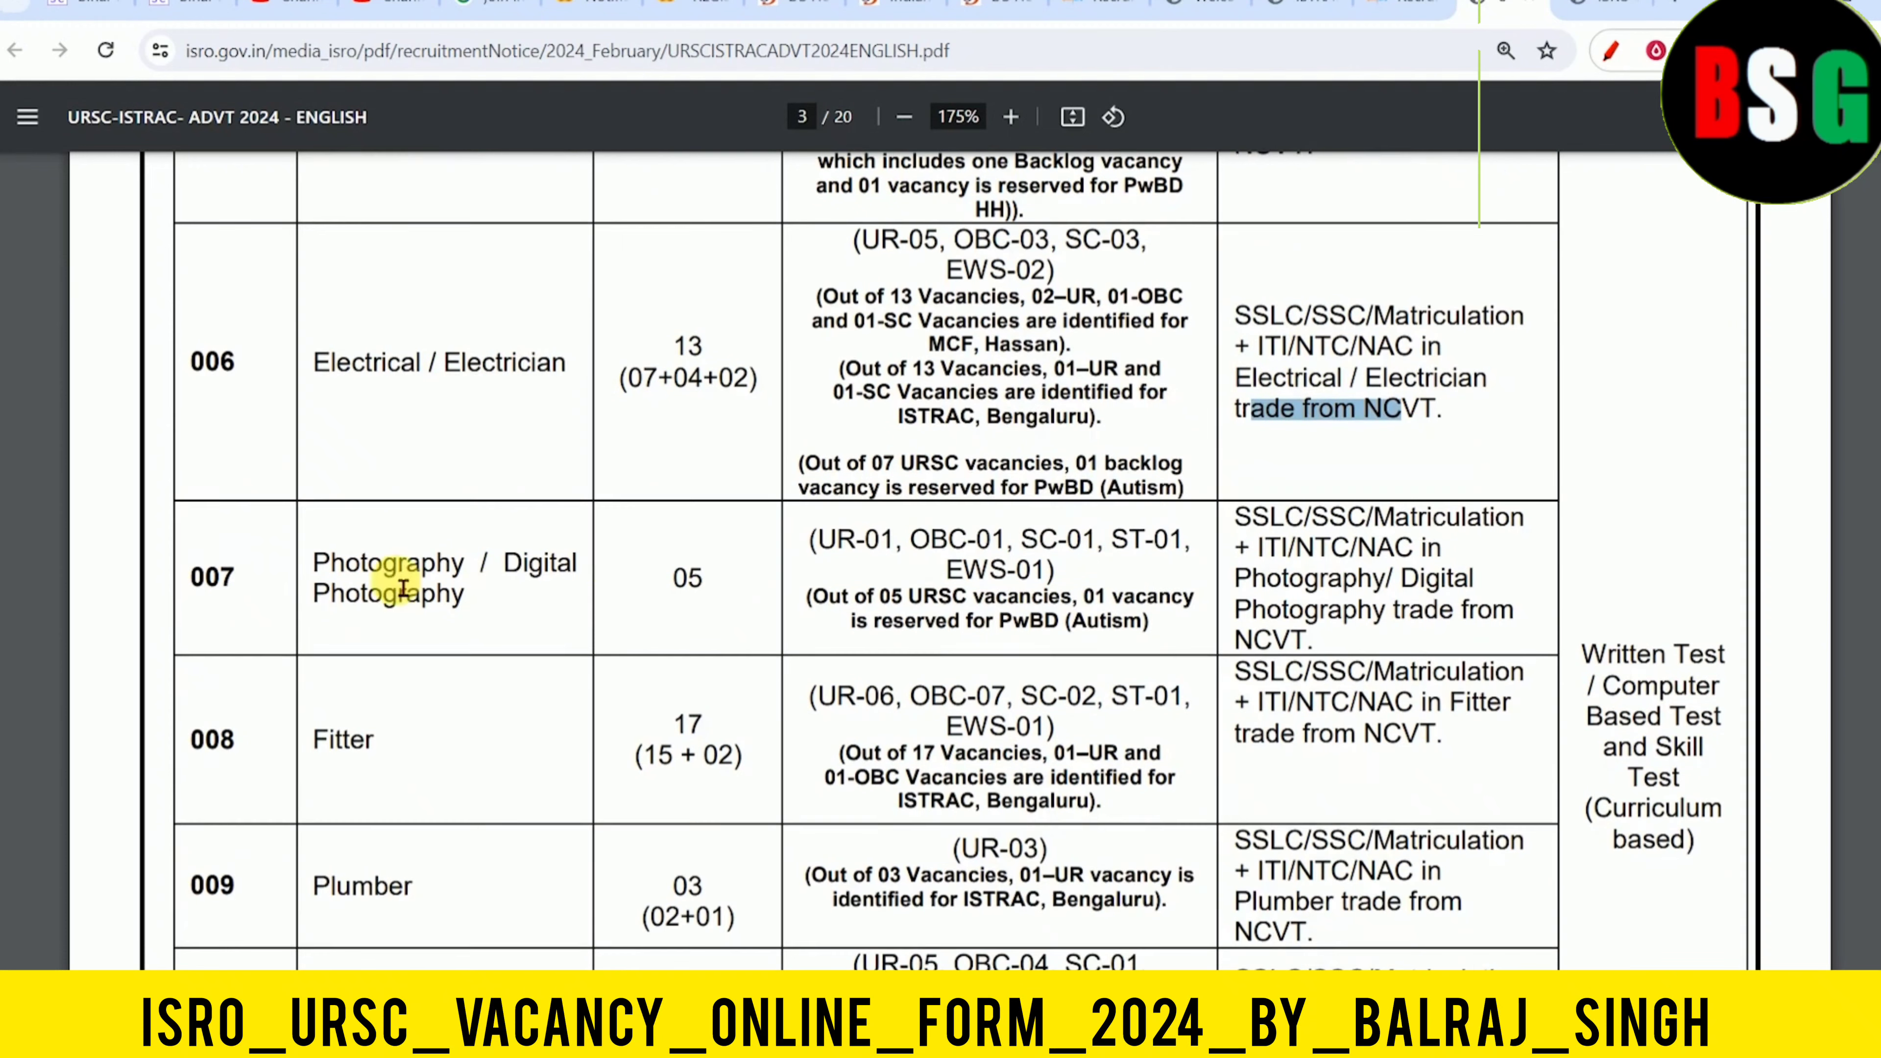
{"action": "scroll", "coordinate": [355, 585], "scroll_direction": "down", "scroll_amount": 1}
{"action": "scroll", "coordinate": [407, 660], "scroll_direction": "down", "scroll_amount": 5}
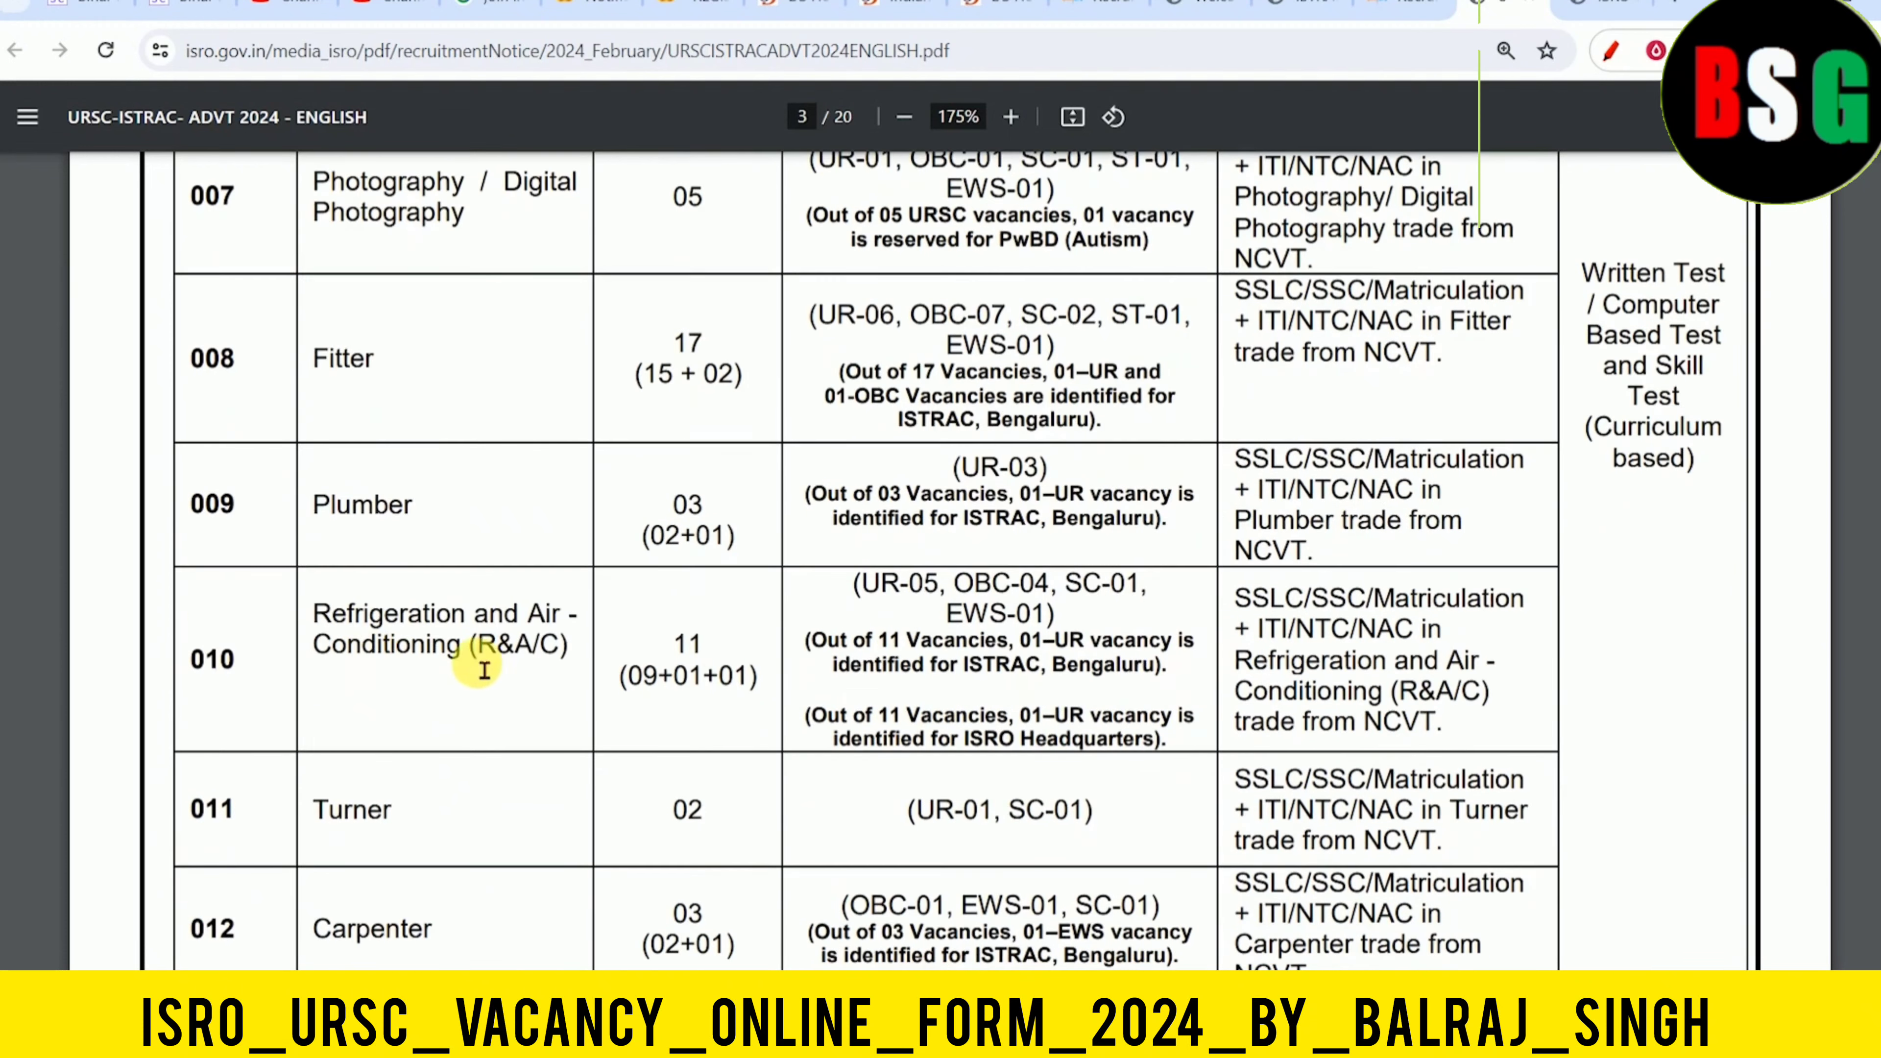
{"action": "scroll", "coordinate": [533, 729], "scroll_direction": "down", "scroll_amount": 2}
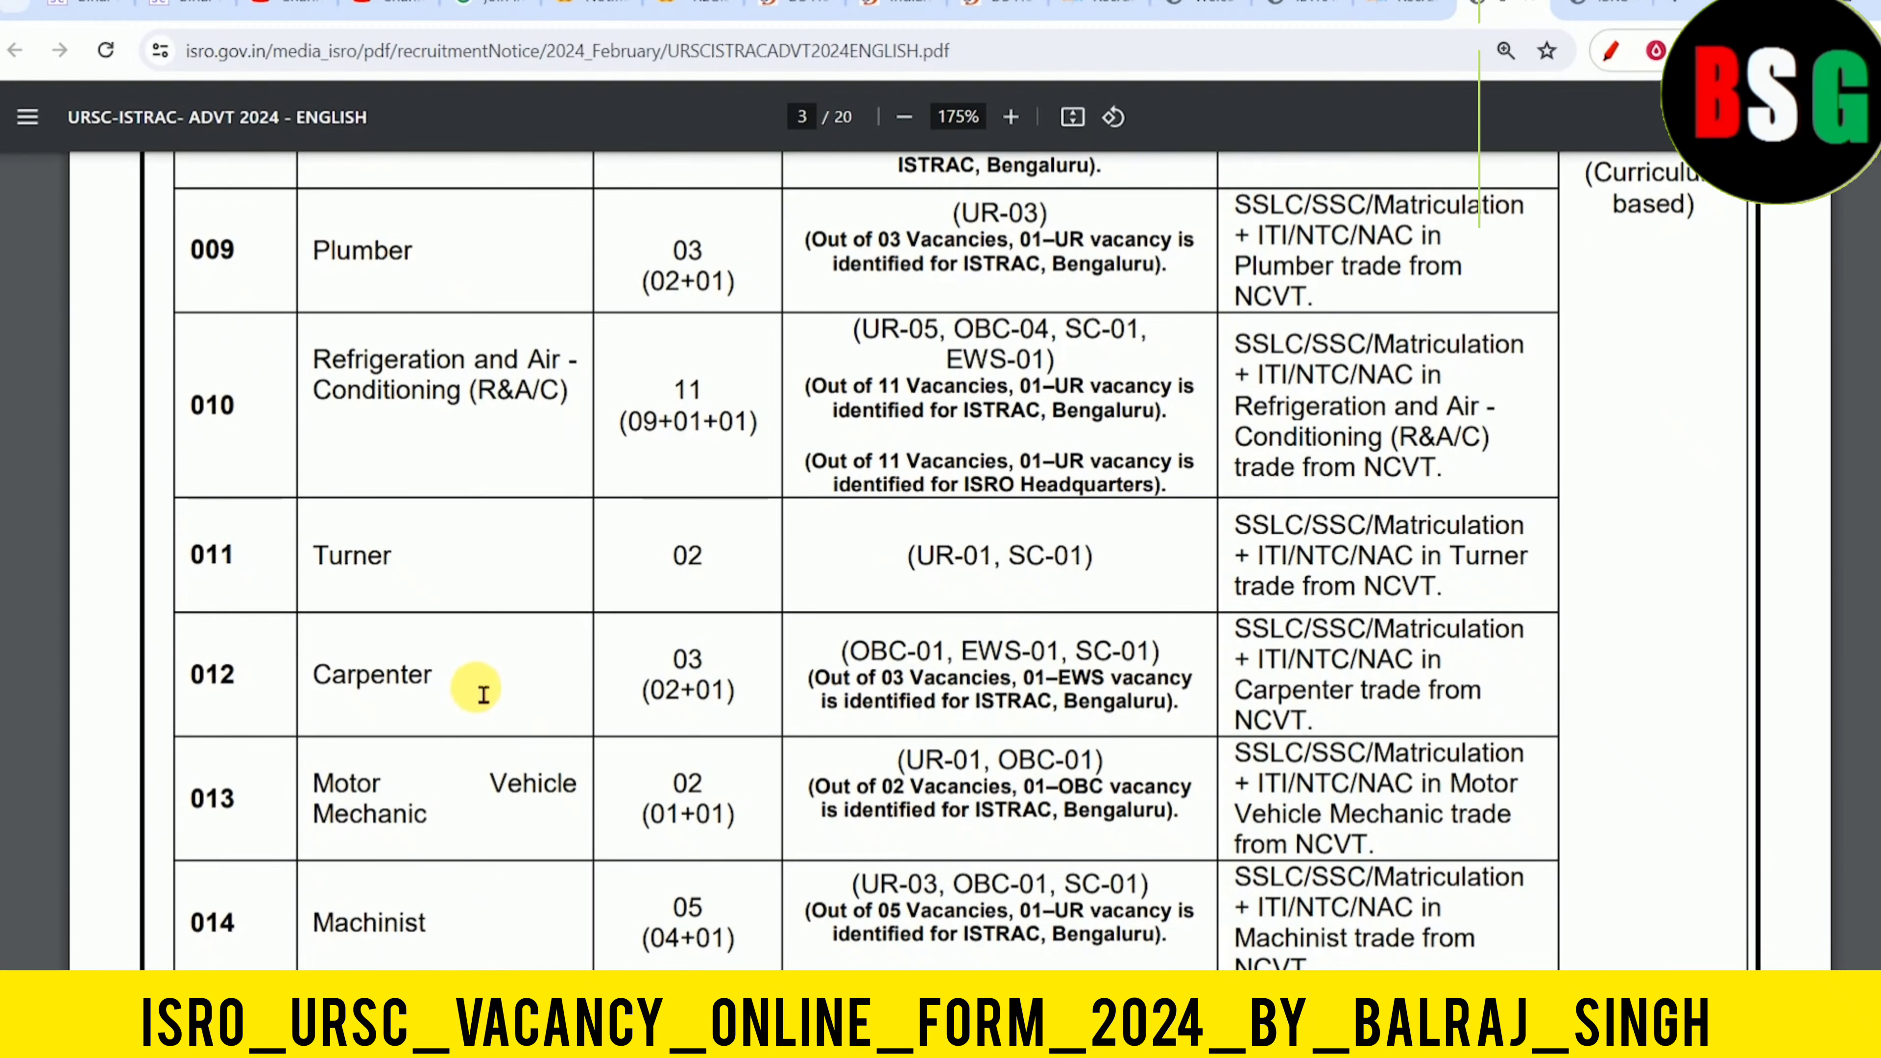
{"action": "scroll", "coordinate": [489, 682], "scroll_direction": "down", "scroll_amount": 2}
{"action": "scroll", "coordinate": [511, 663], "scroll_direction": "down", "scroll_amount": 3}
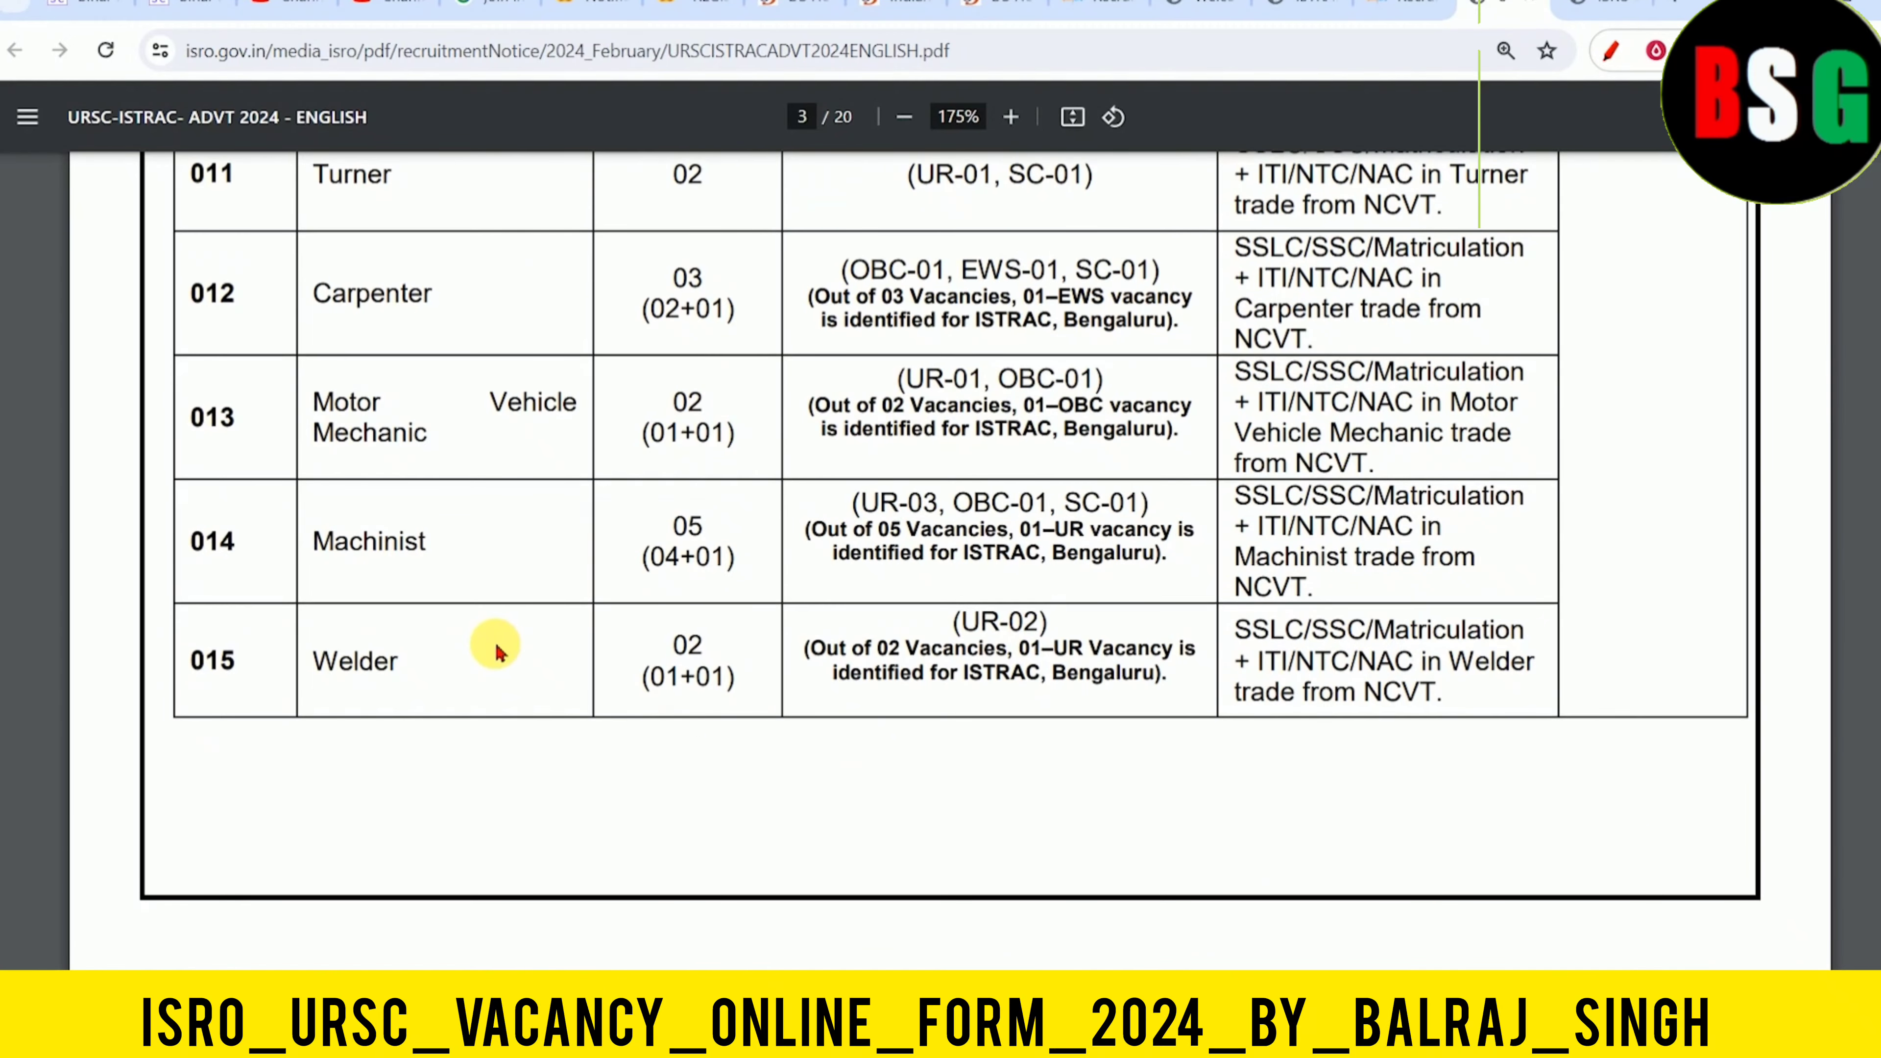
{"action": "scroll", "coordinate": [511, 652], "scroll_direction": "down", "scroll_amount": 10}
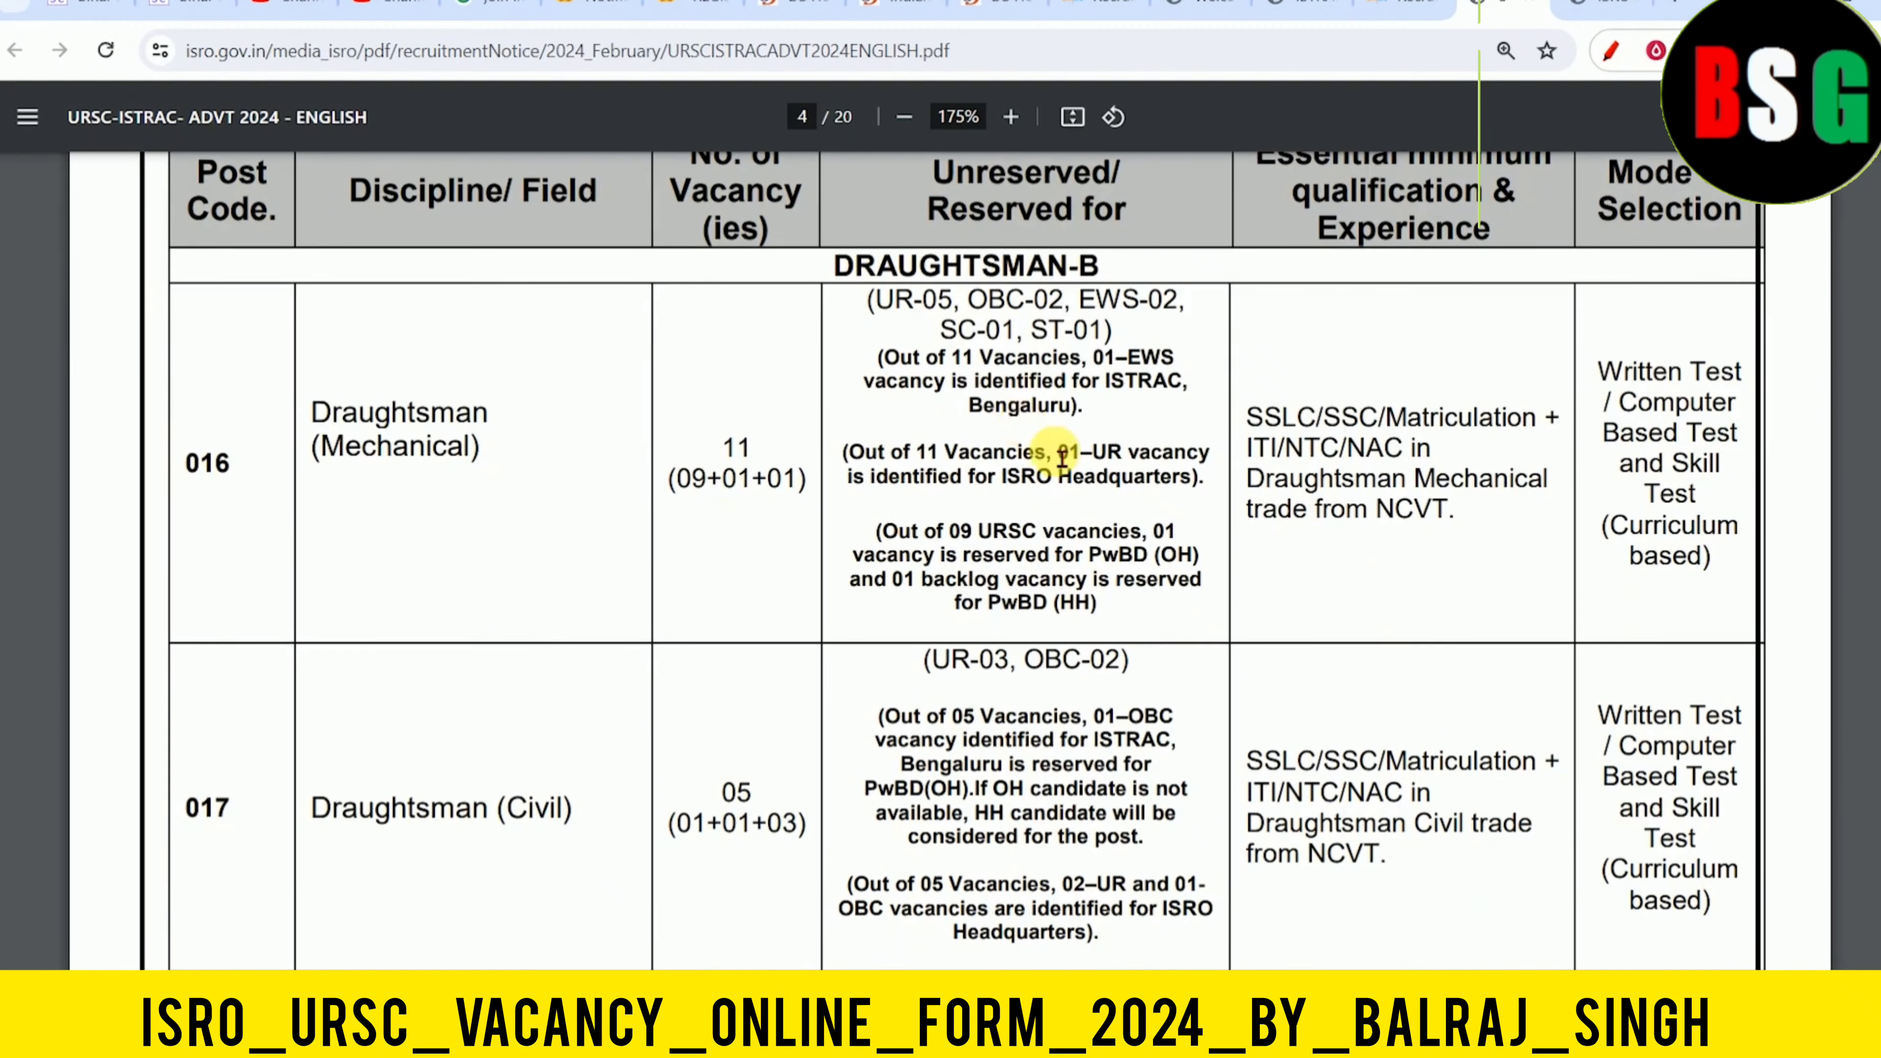
{"action": "scroll", "coordinate": [1081, 492], "scroll_direction": "down", "scroll_amount": 9}
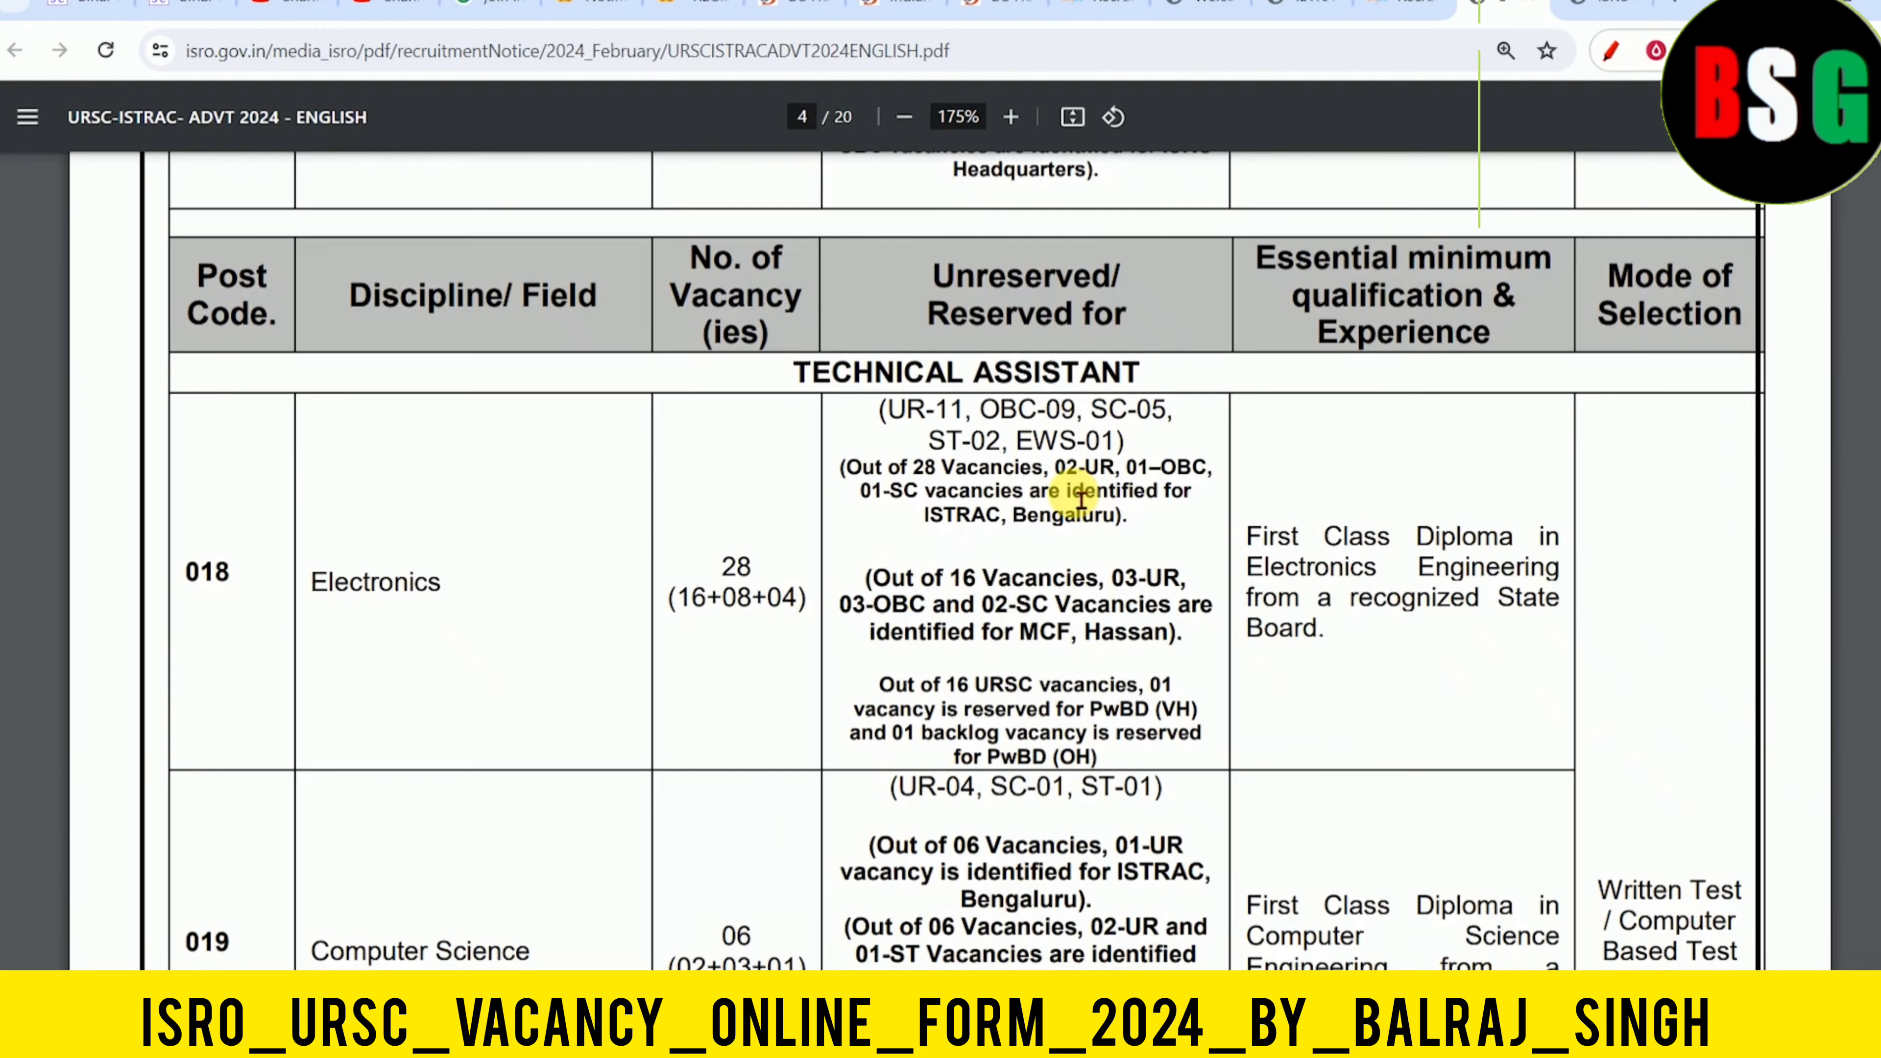
{"action": "scroll", "coordinate": [1081, 500], "scroll_direction": "down", "scroll_amount": 8}
{"action": "scroll", "coordinate": [1085, 494], "scroll_direction": "down", "scroll_amount": 8}
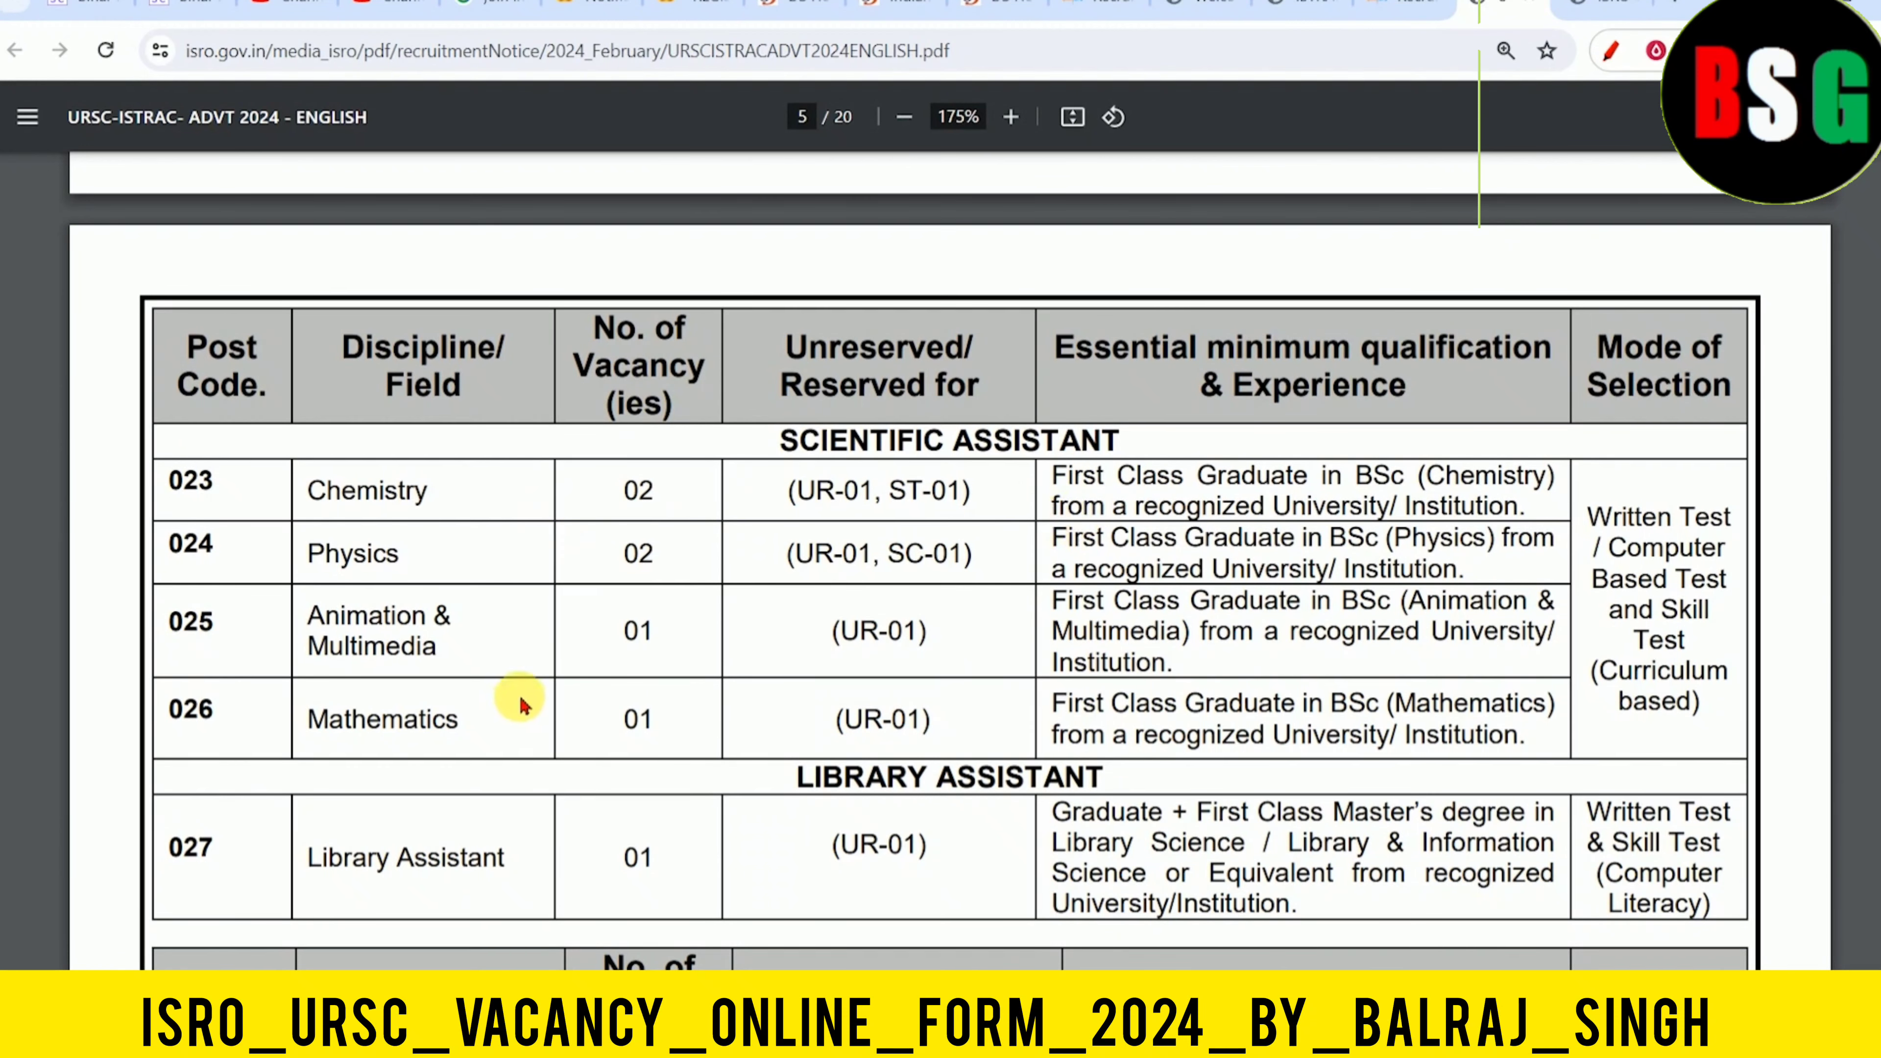
Examine the vacancies and essential qualifications for the Scientific Assistant and Library Assistant posts in the advertisement
{"action": "scroll", "coordinate": [525, 701], "scroll_direction": "down", "scroll_amount": 2}
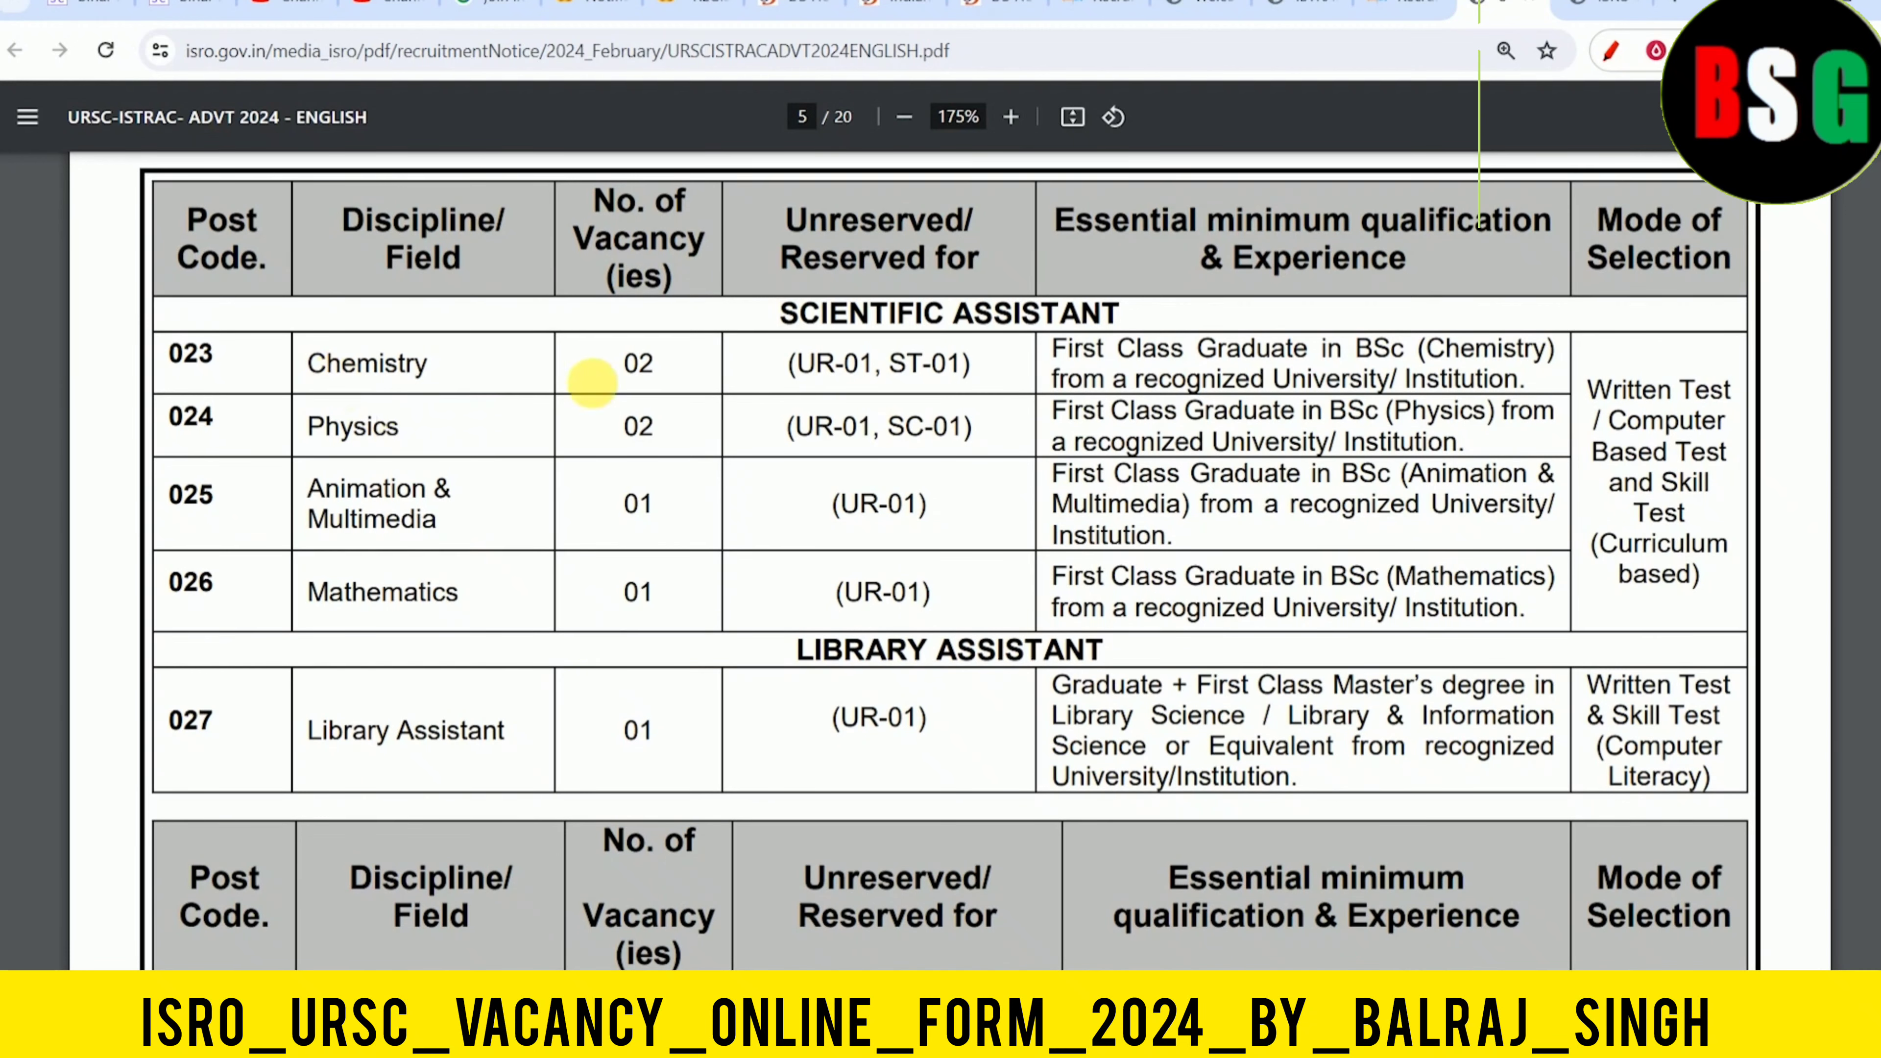
{"action": "left_click_drag", "start_coordinate": [341, 364], "coordinate": [491, 364]}
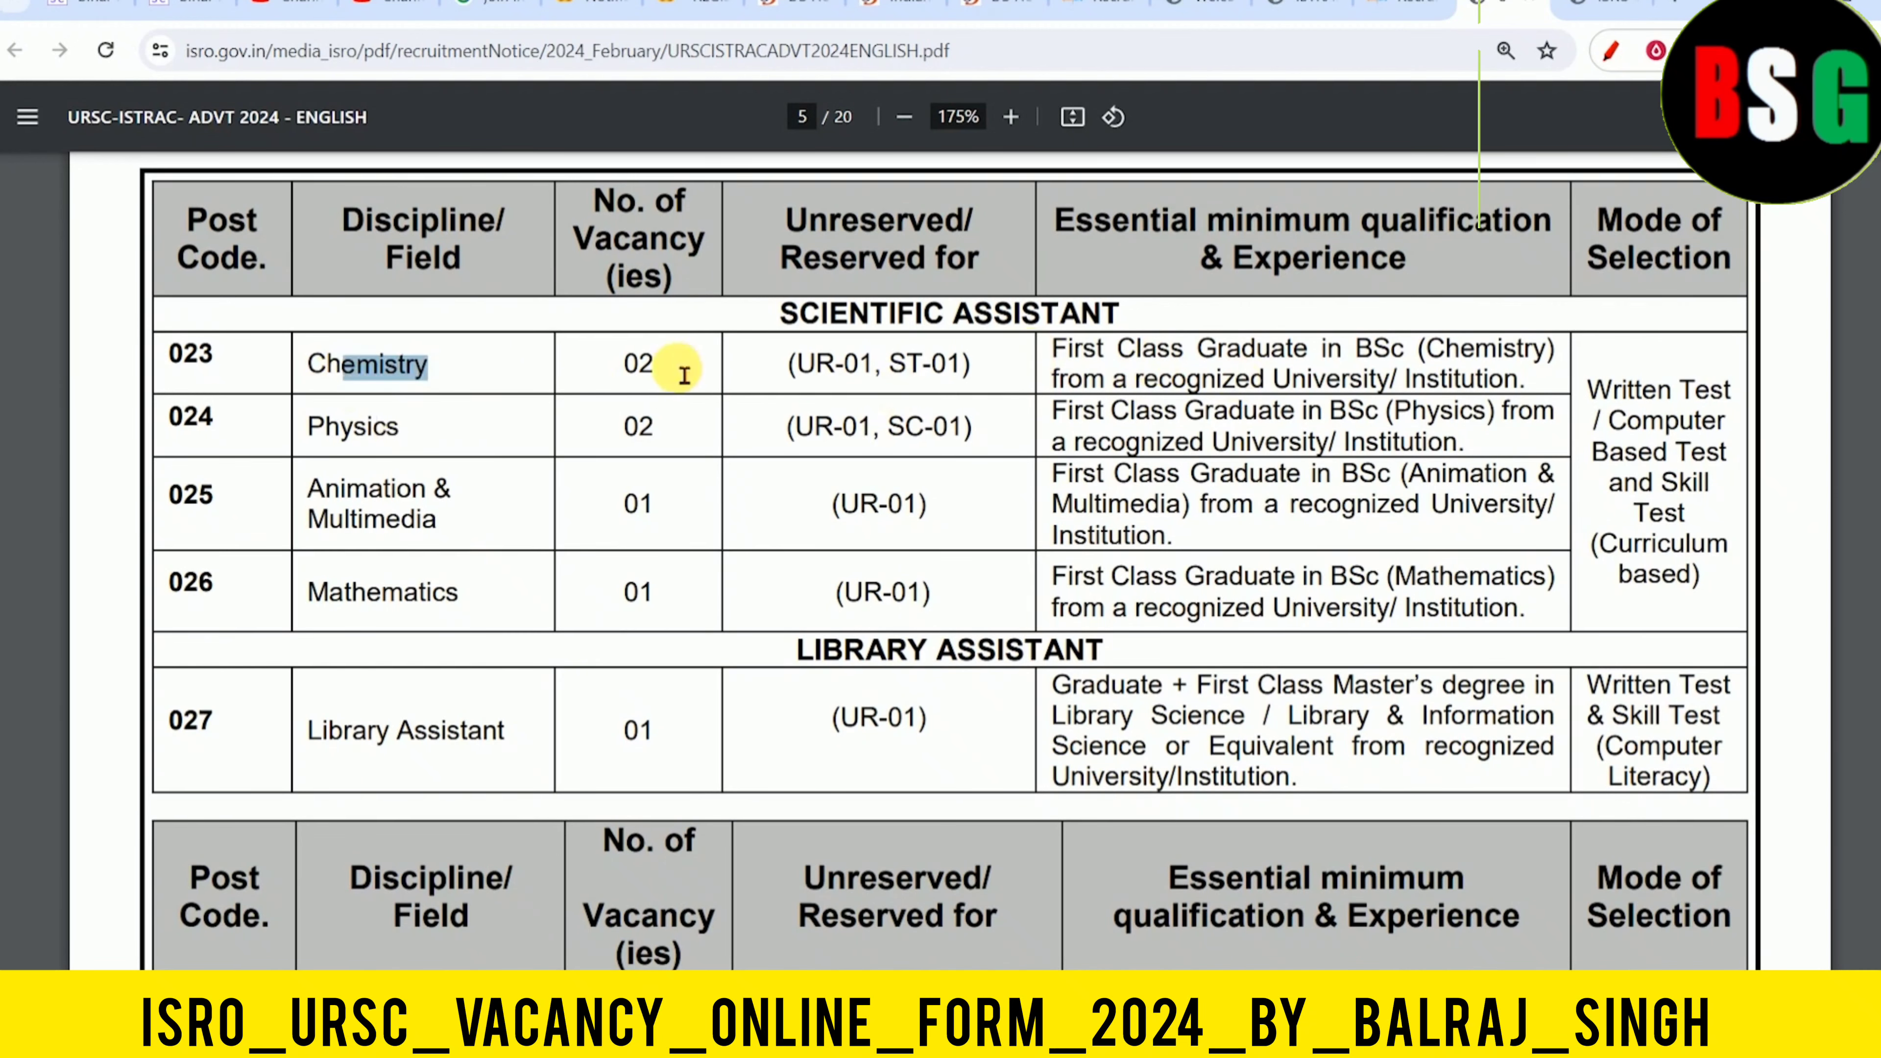
{"action": "left_click_drag", "start_coordinate": [618, 367], "coordinate": [1366, 381]}
{"action": "left_click", "coordinate": [1366, 382]}
{"action": "scroll", "coordinate": [936, 600], "scroll_direction": "down", "scroll_amount": 4}
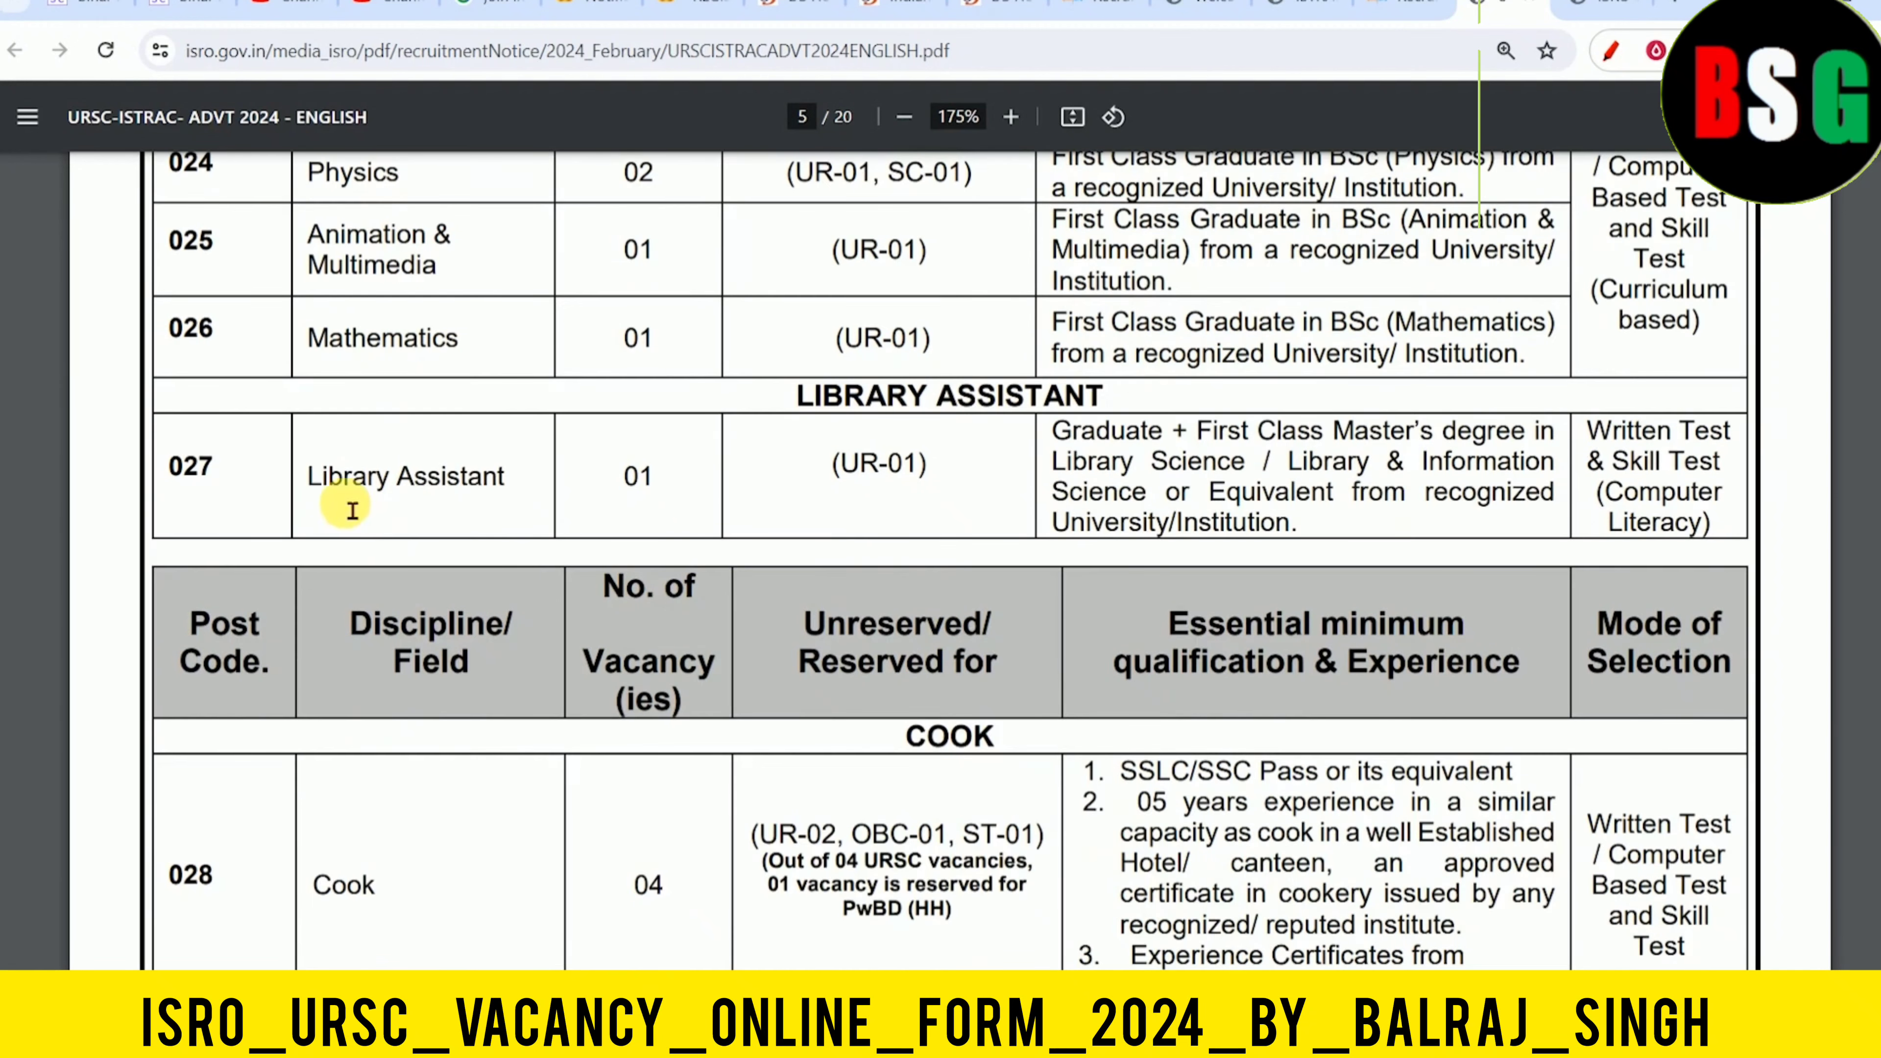
{"action": "left_click_drag", "start_coordinate": [325, 478], "coordinate": [442, 478]}
{"action": "left_click_drag", "start_coordinate": [1118, 443], "coordinate": [1483, 444]}
Read the vacancies, essential qualifications and selection modes for the Cook, Fireman 'A' and Light Vehicle Driver-'A' posts
{"action": "scroll", "coordinate": [1150, 800], "scroll_direction": "down", "scroll_amount": 6}
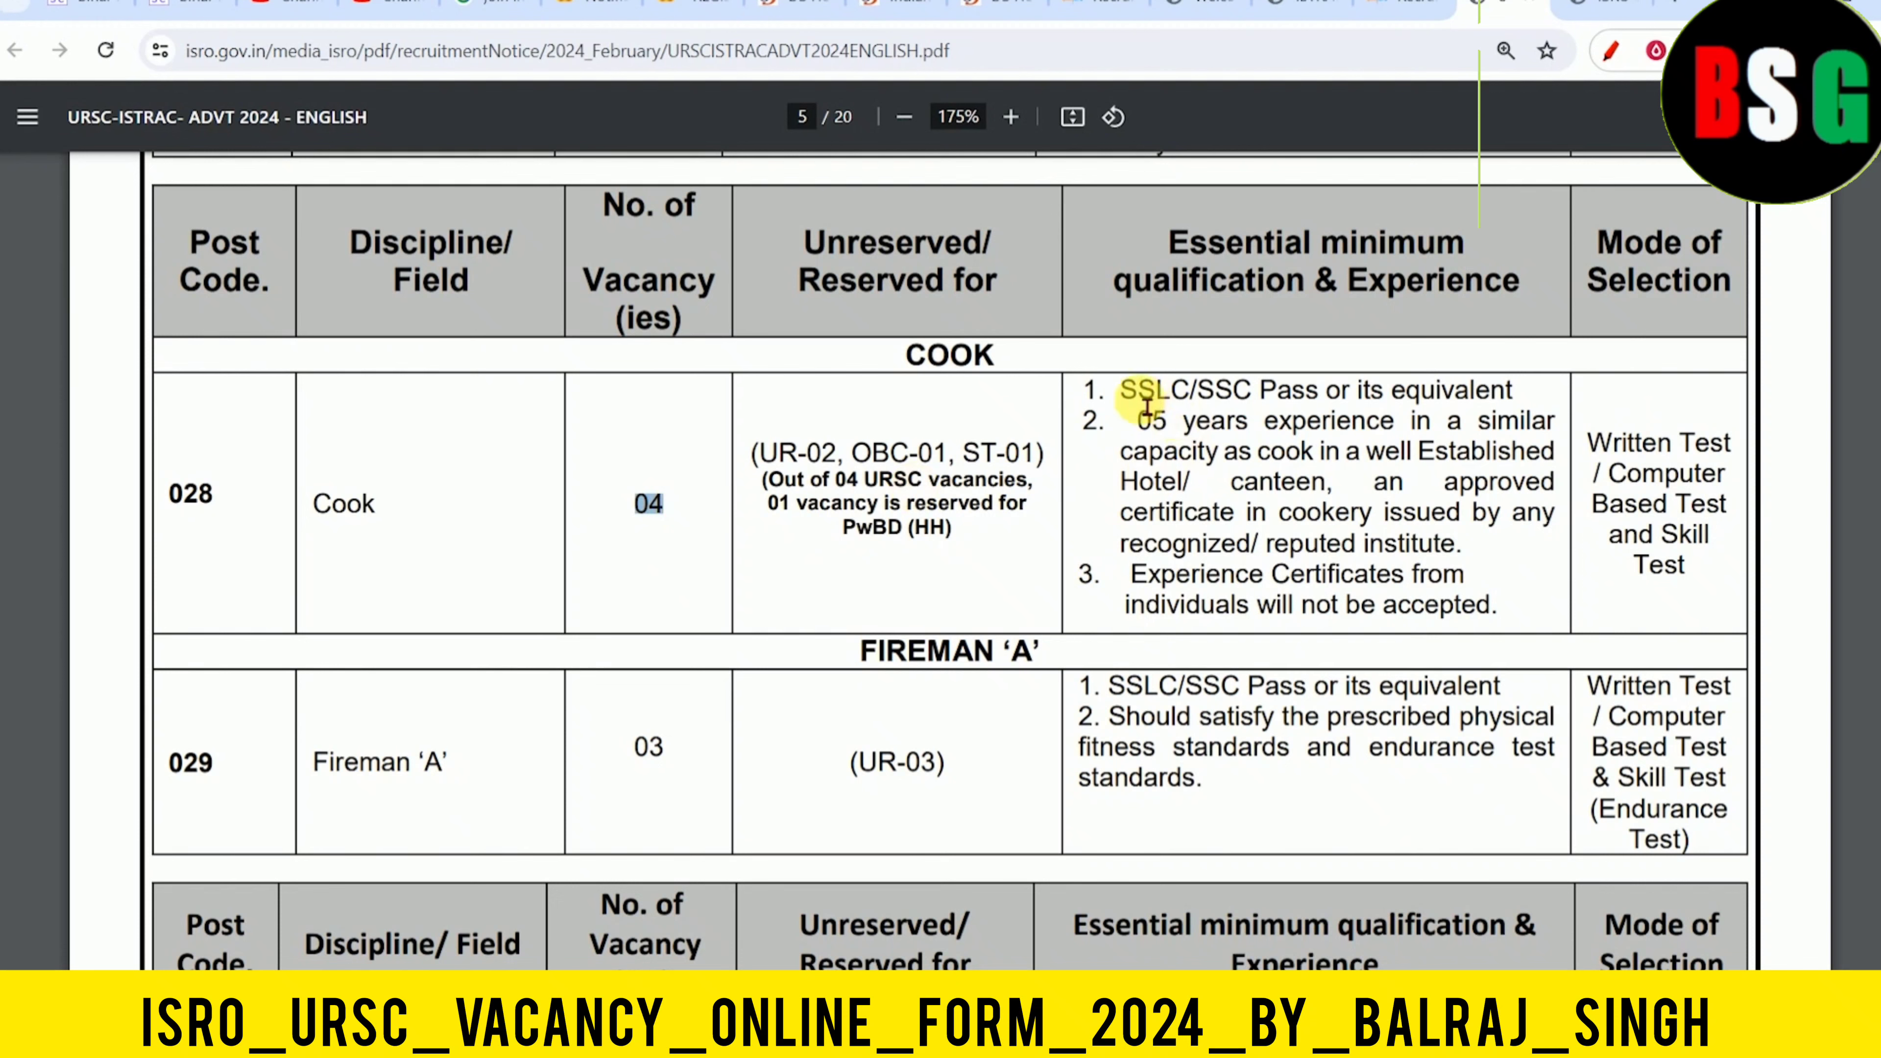
{"action": "left_click_drag", "start_coordinate": [1121, 390], "coordinate": [1420, 402]}
{"action": "left_click", "coordinate": [1419, 403]}
{"action": "left_click_drag", "start_coordinate": [1135, 423], "coordinate": [1302, 496]}
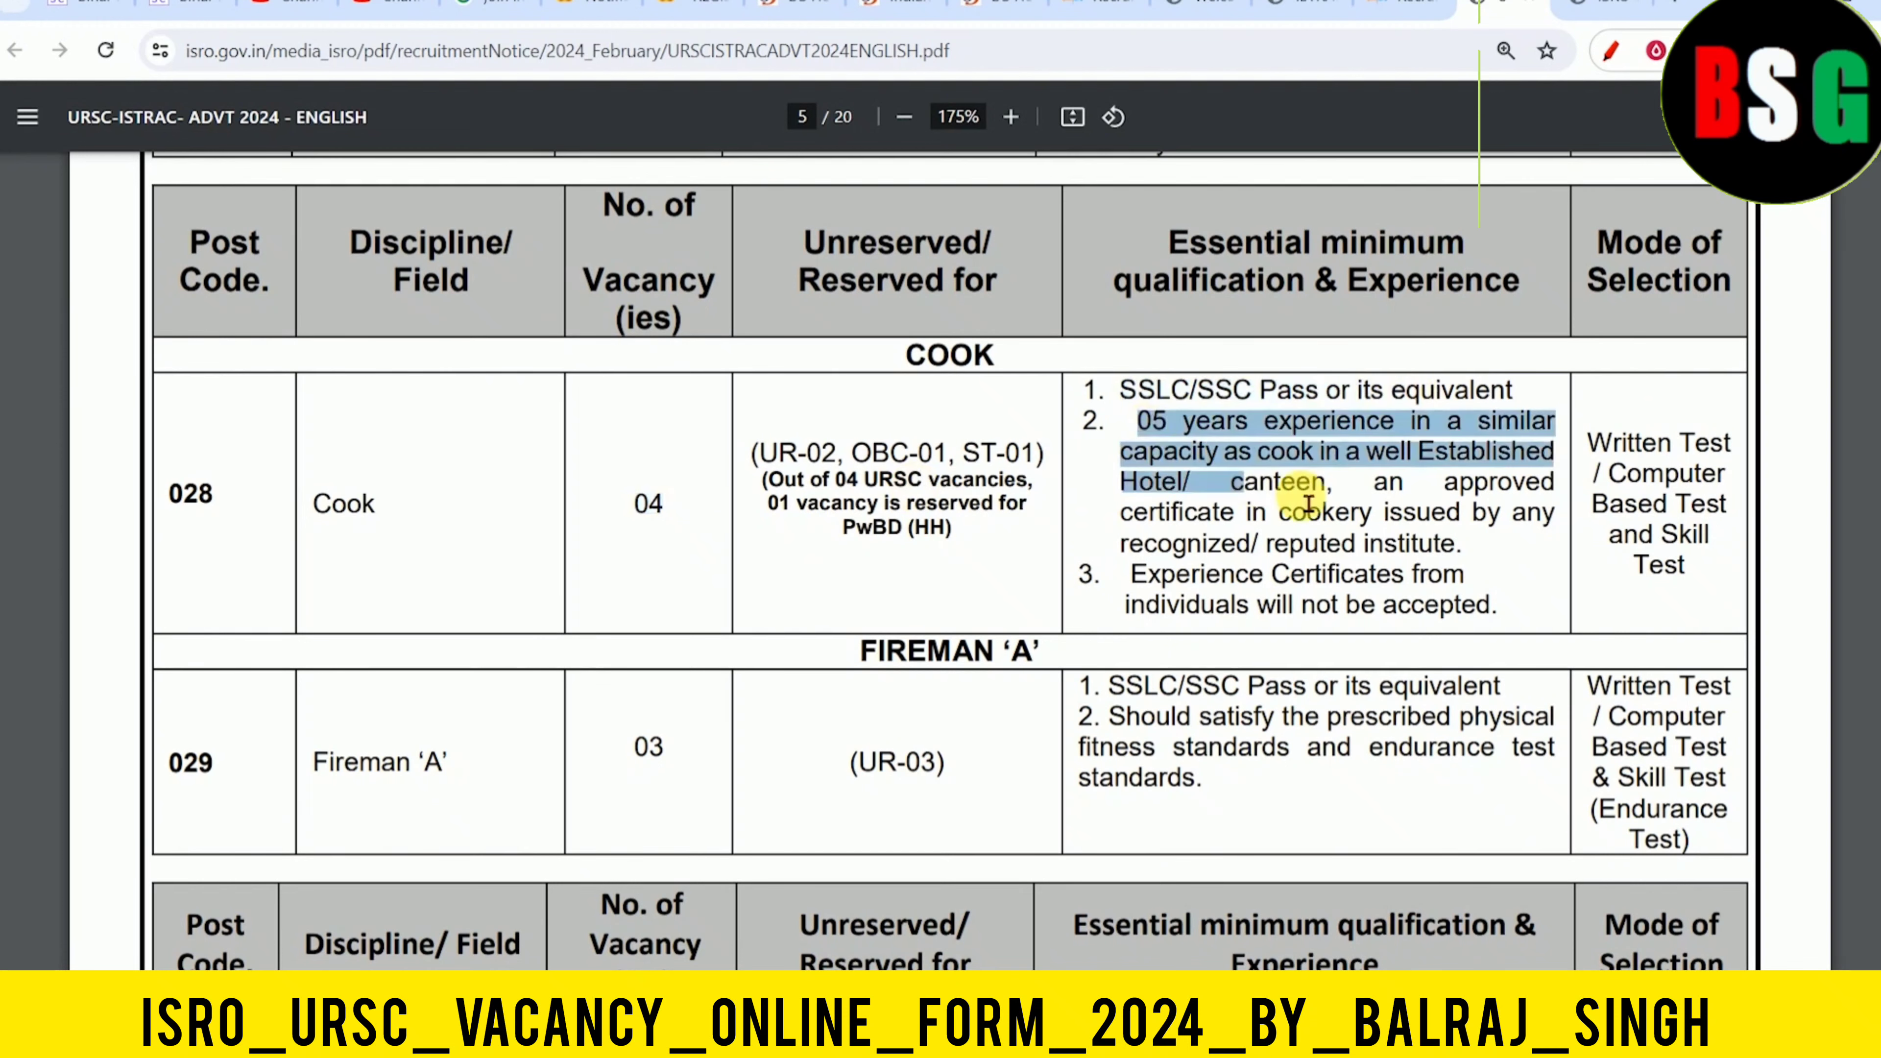
{"action": "left_click", "coordinate": [1314, 500]}
{"action": "scroll", "coordinate": [934, 557], "scroll_direction": "down", "scroll_amount": 2}
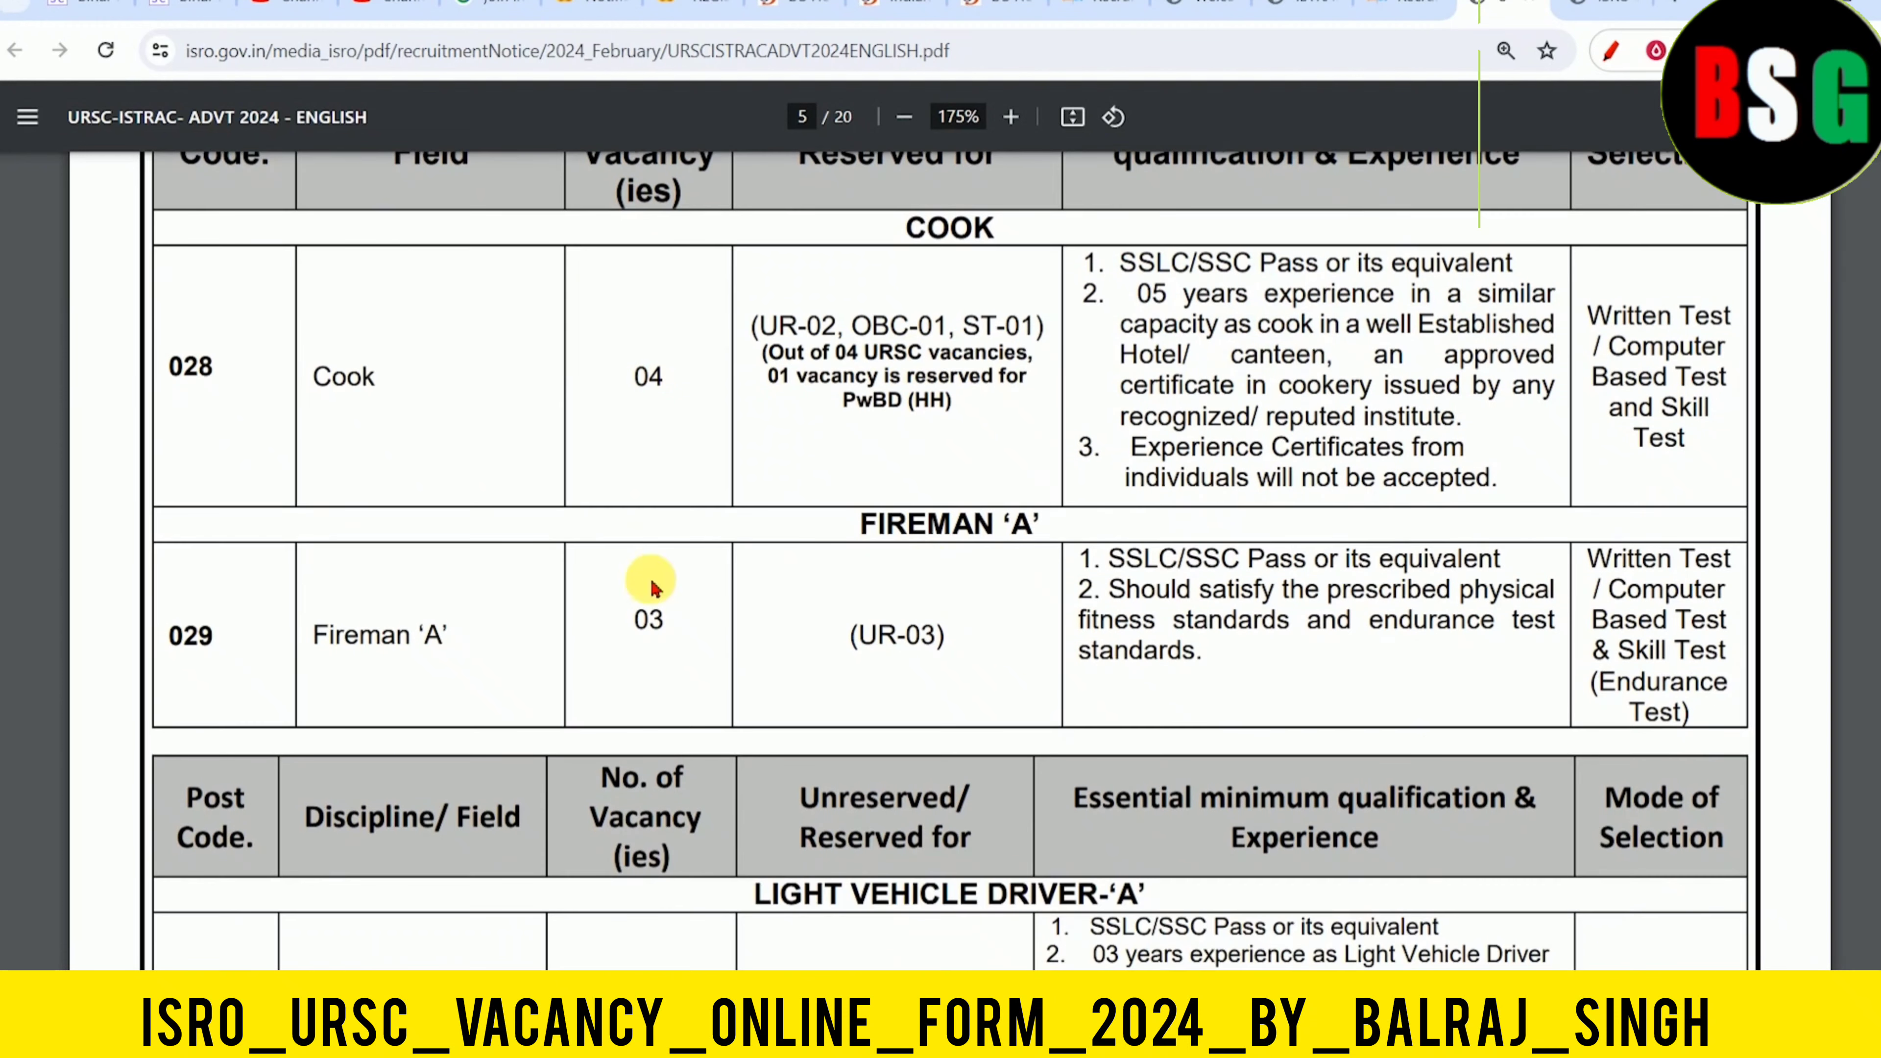
{"action": "left_click_drag", "start_coordinate": [1114, 562], "coordinate": [1425, 564]}
{"action": "left_click", "coordinate": [1426, 565]}
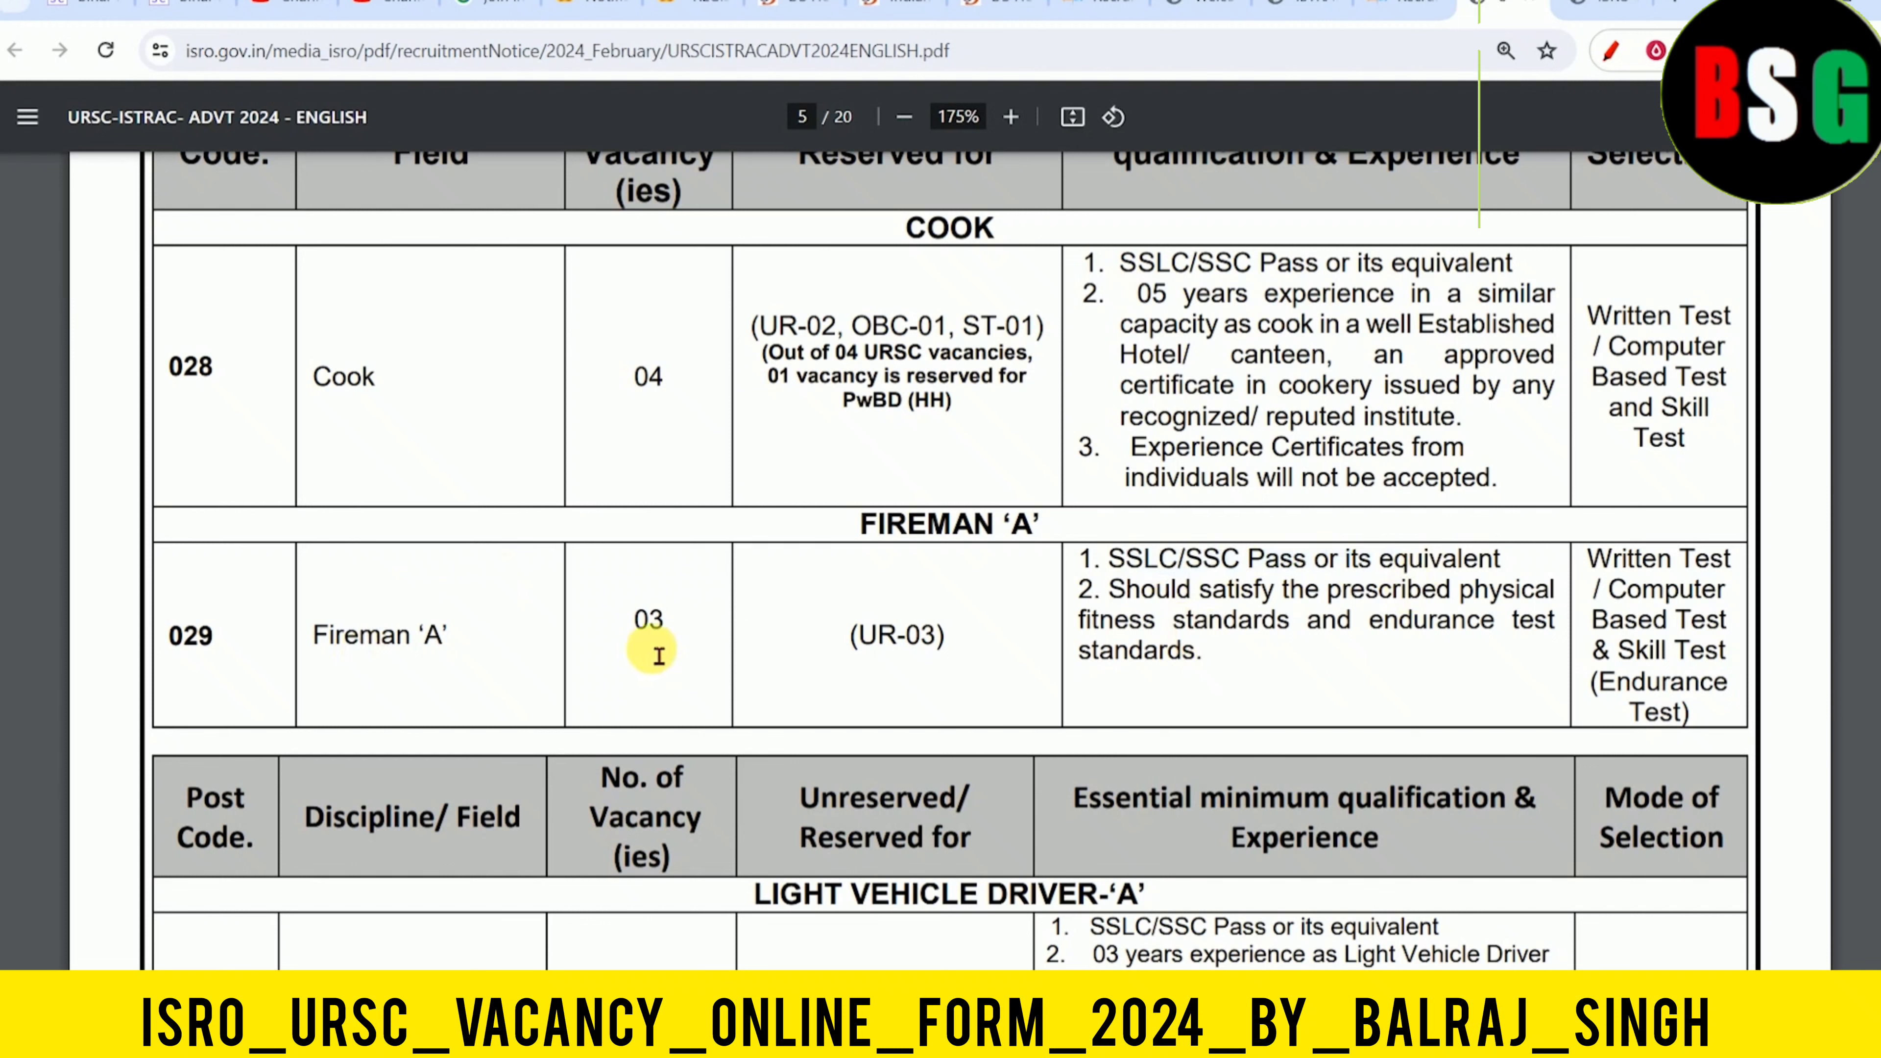
{"action": "left_click_drag", "start_coordinate": [652, 651], "coordinate": [968, 655]}
{"action": "left_click", "coordinate": [968, 655]}
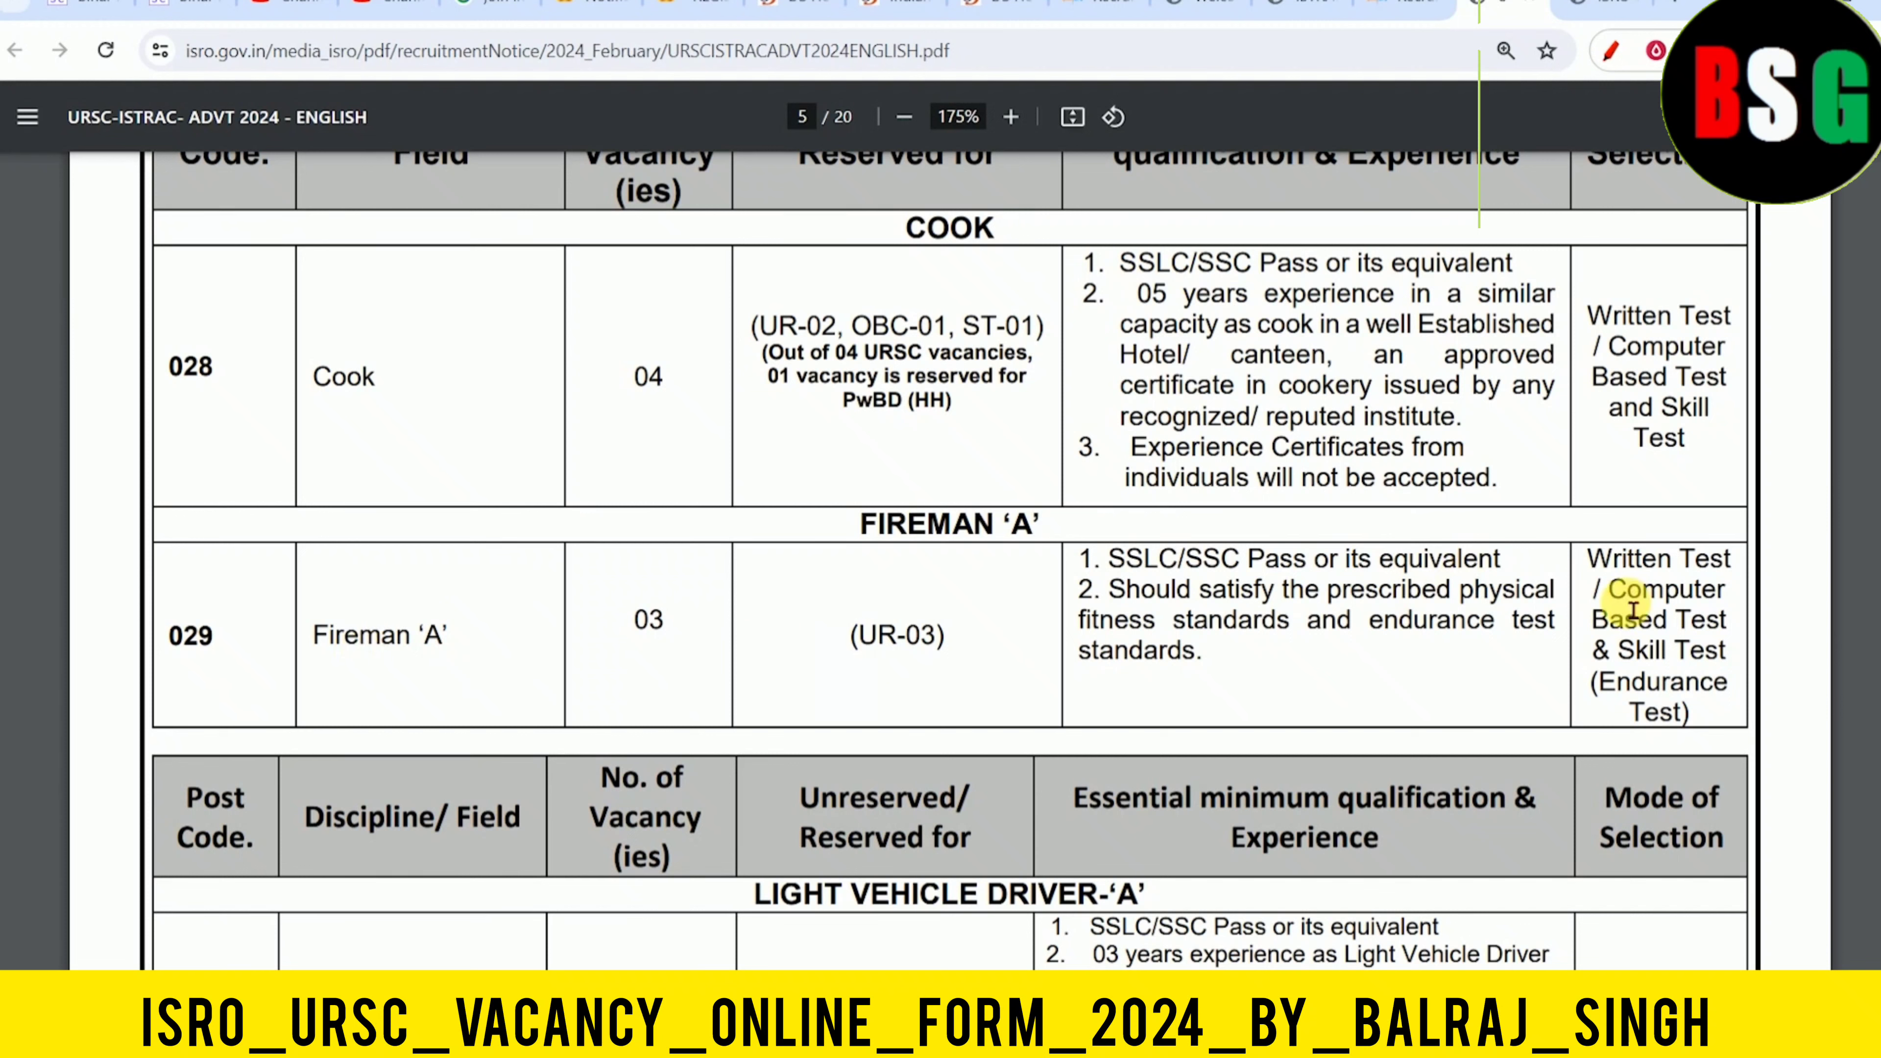
{"action": "scroll", "coordinate": [1633, 609], "scroll_direction": "down", "scroll_amount": 5}
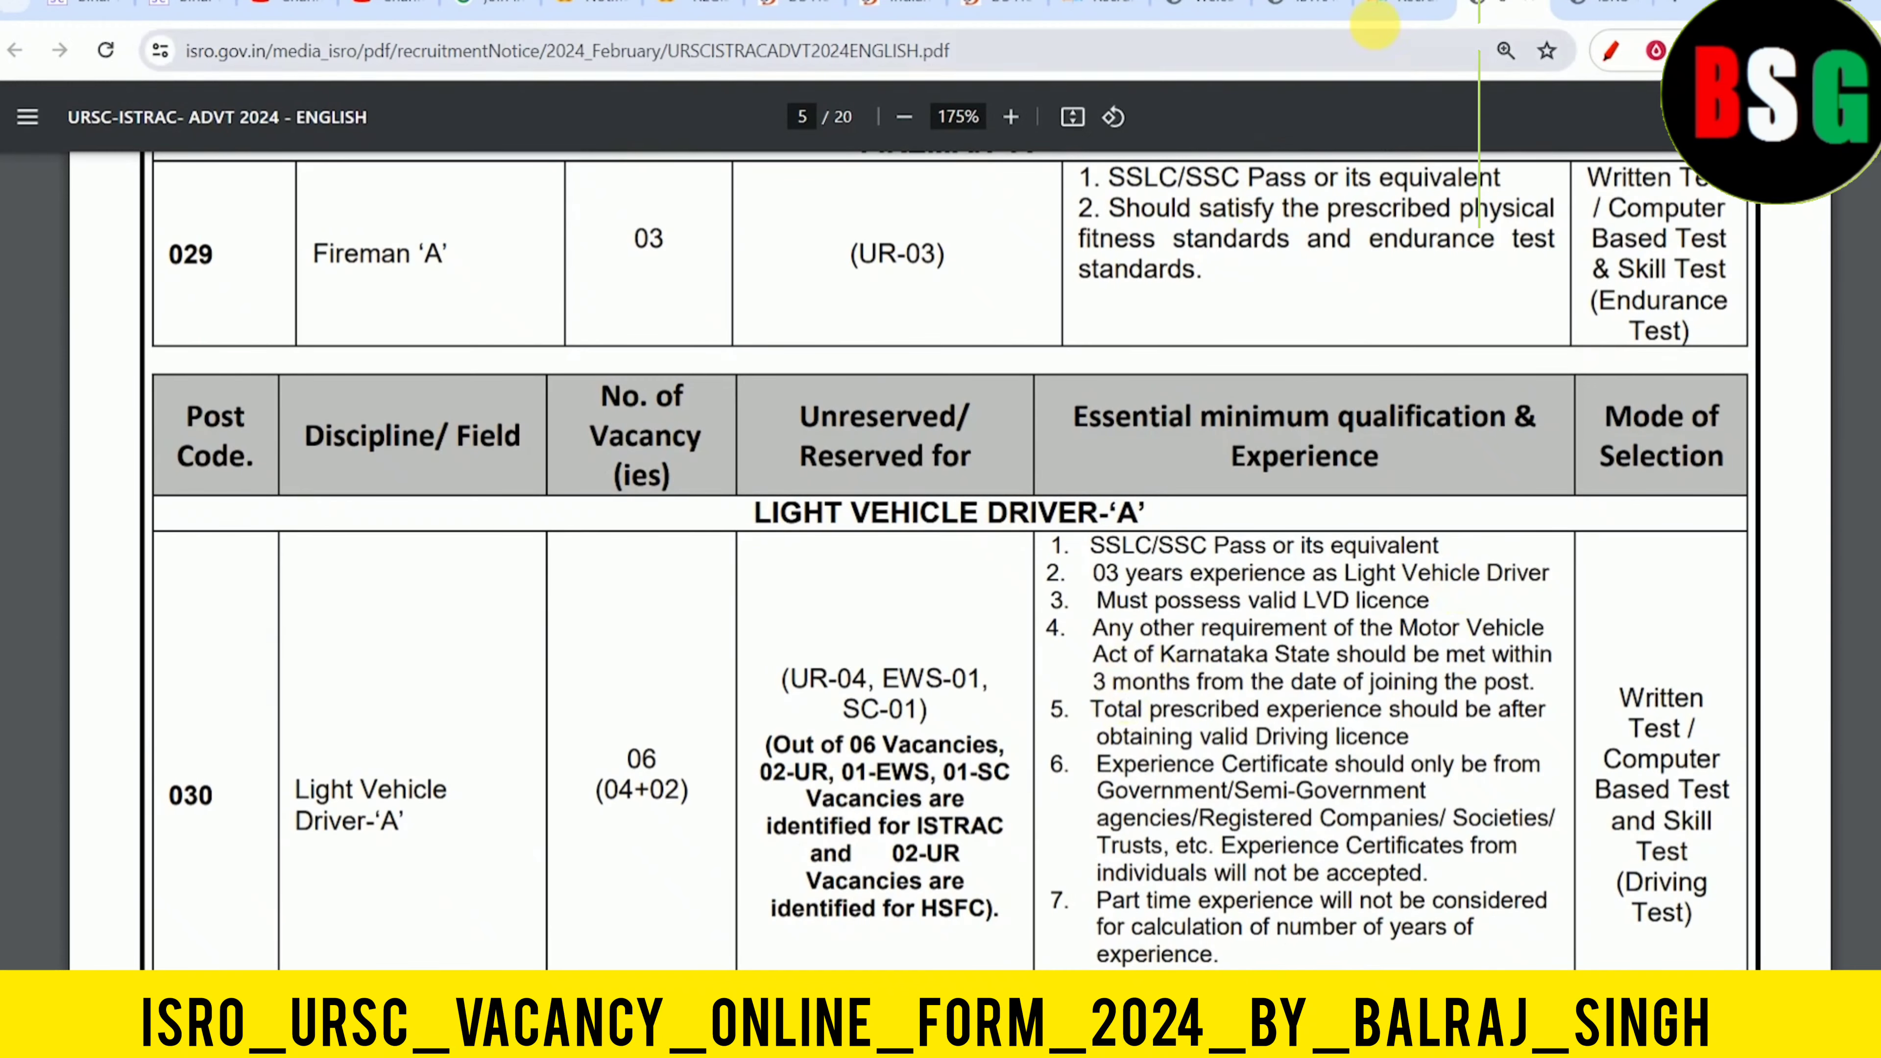
Return to the ISTRAC/URSC application form and select Percentage as the ITI result type in Essential Qualification Details 1
{"action": "left_click", "coordinate": [1411, 10]}
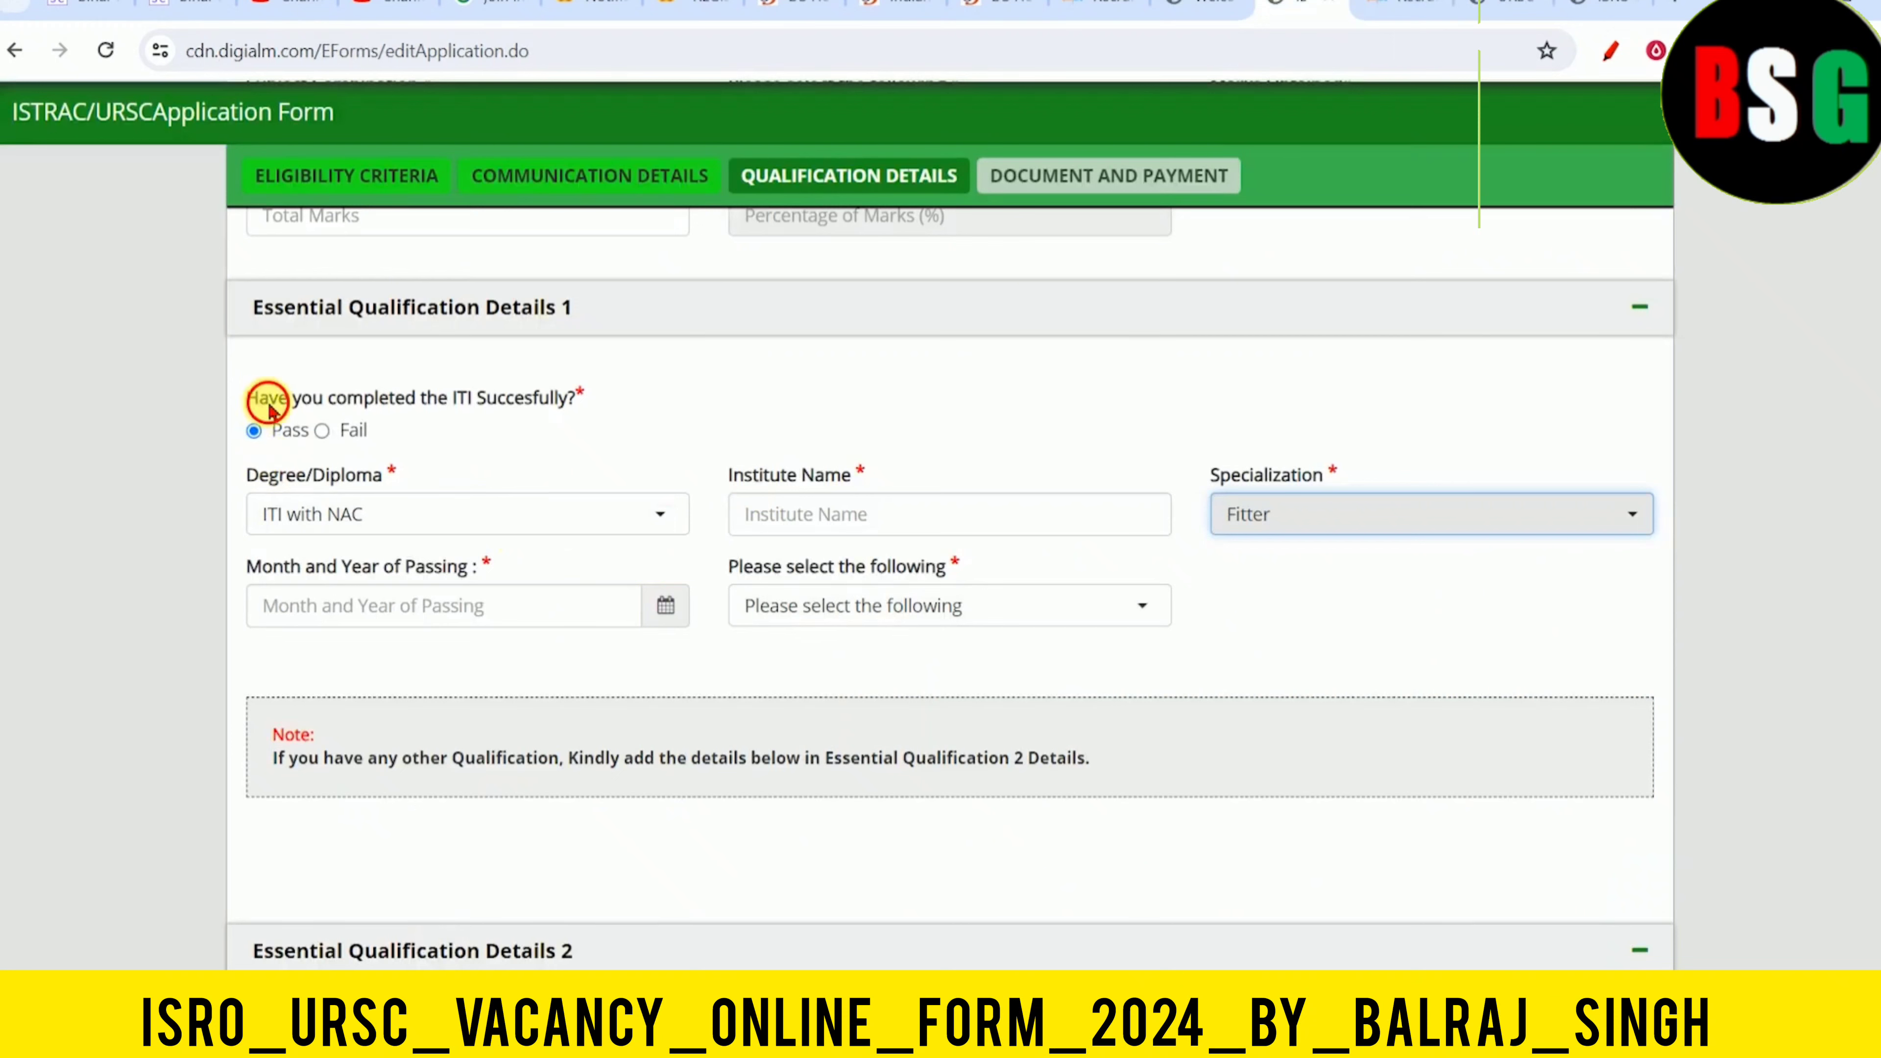
{"action": "left_click_drag", "start_coordinate": [258, 398], "coordinate": [525, 396]}
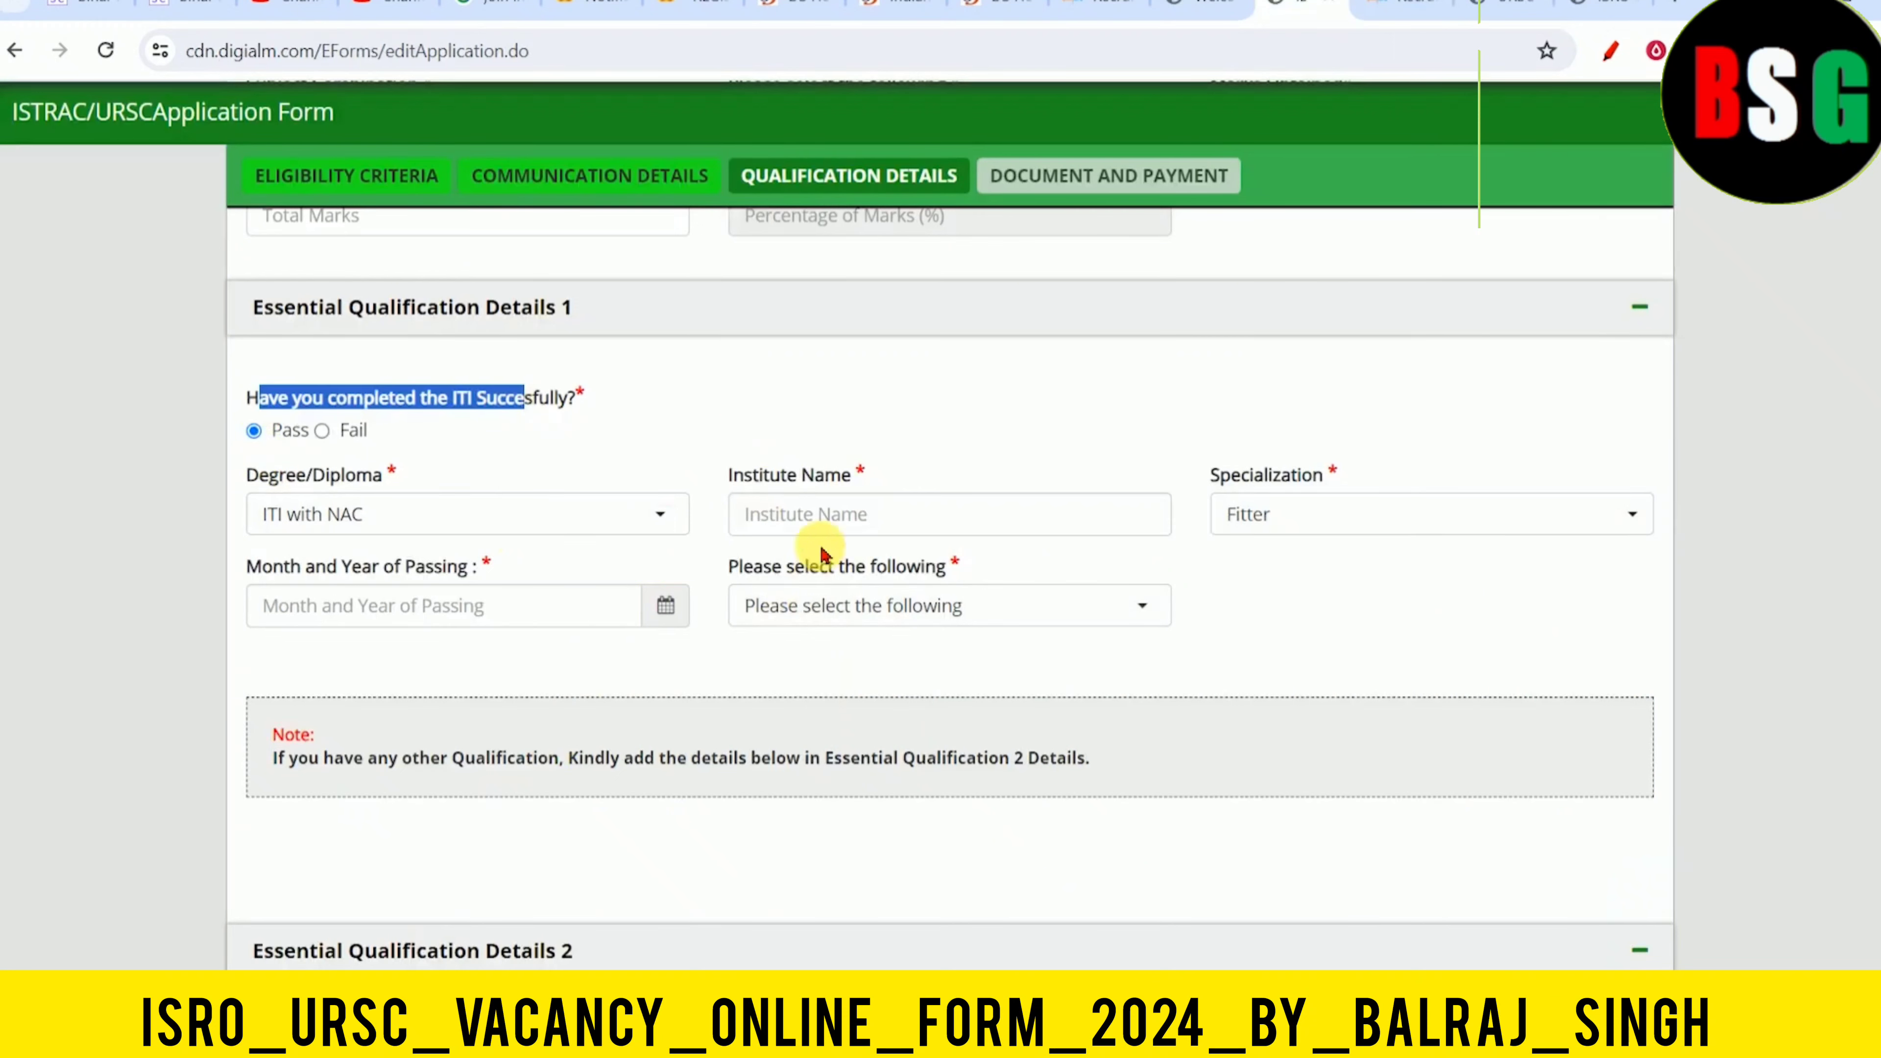
{"action": "left_click", "coordinate": [825, 514]}
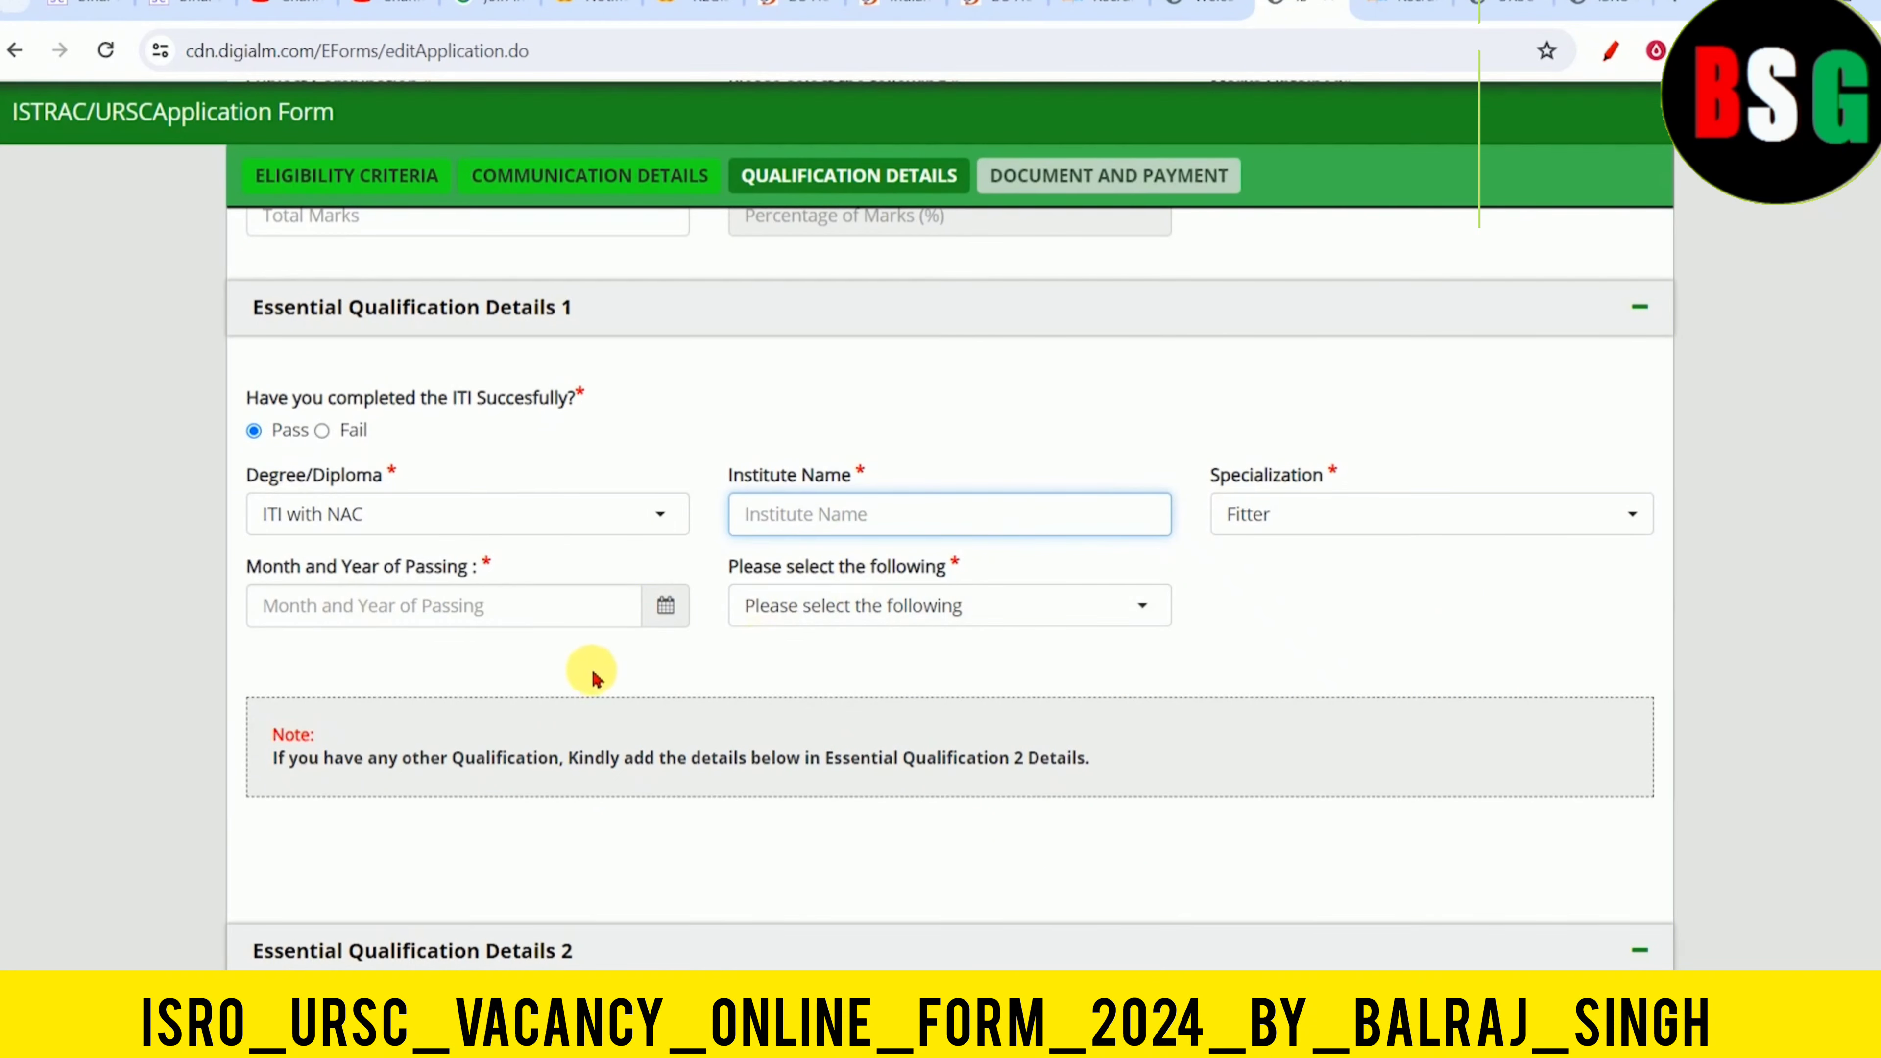
{"action": "scroll", "coordinate": [600, 659], "scroll_direction": "down", "scroll_amount": 3}
{"action": "left_click", "coordinate": [837, 360]}
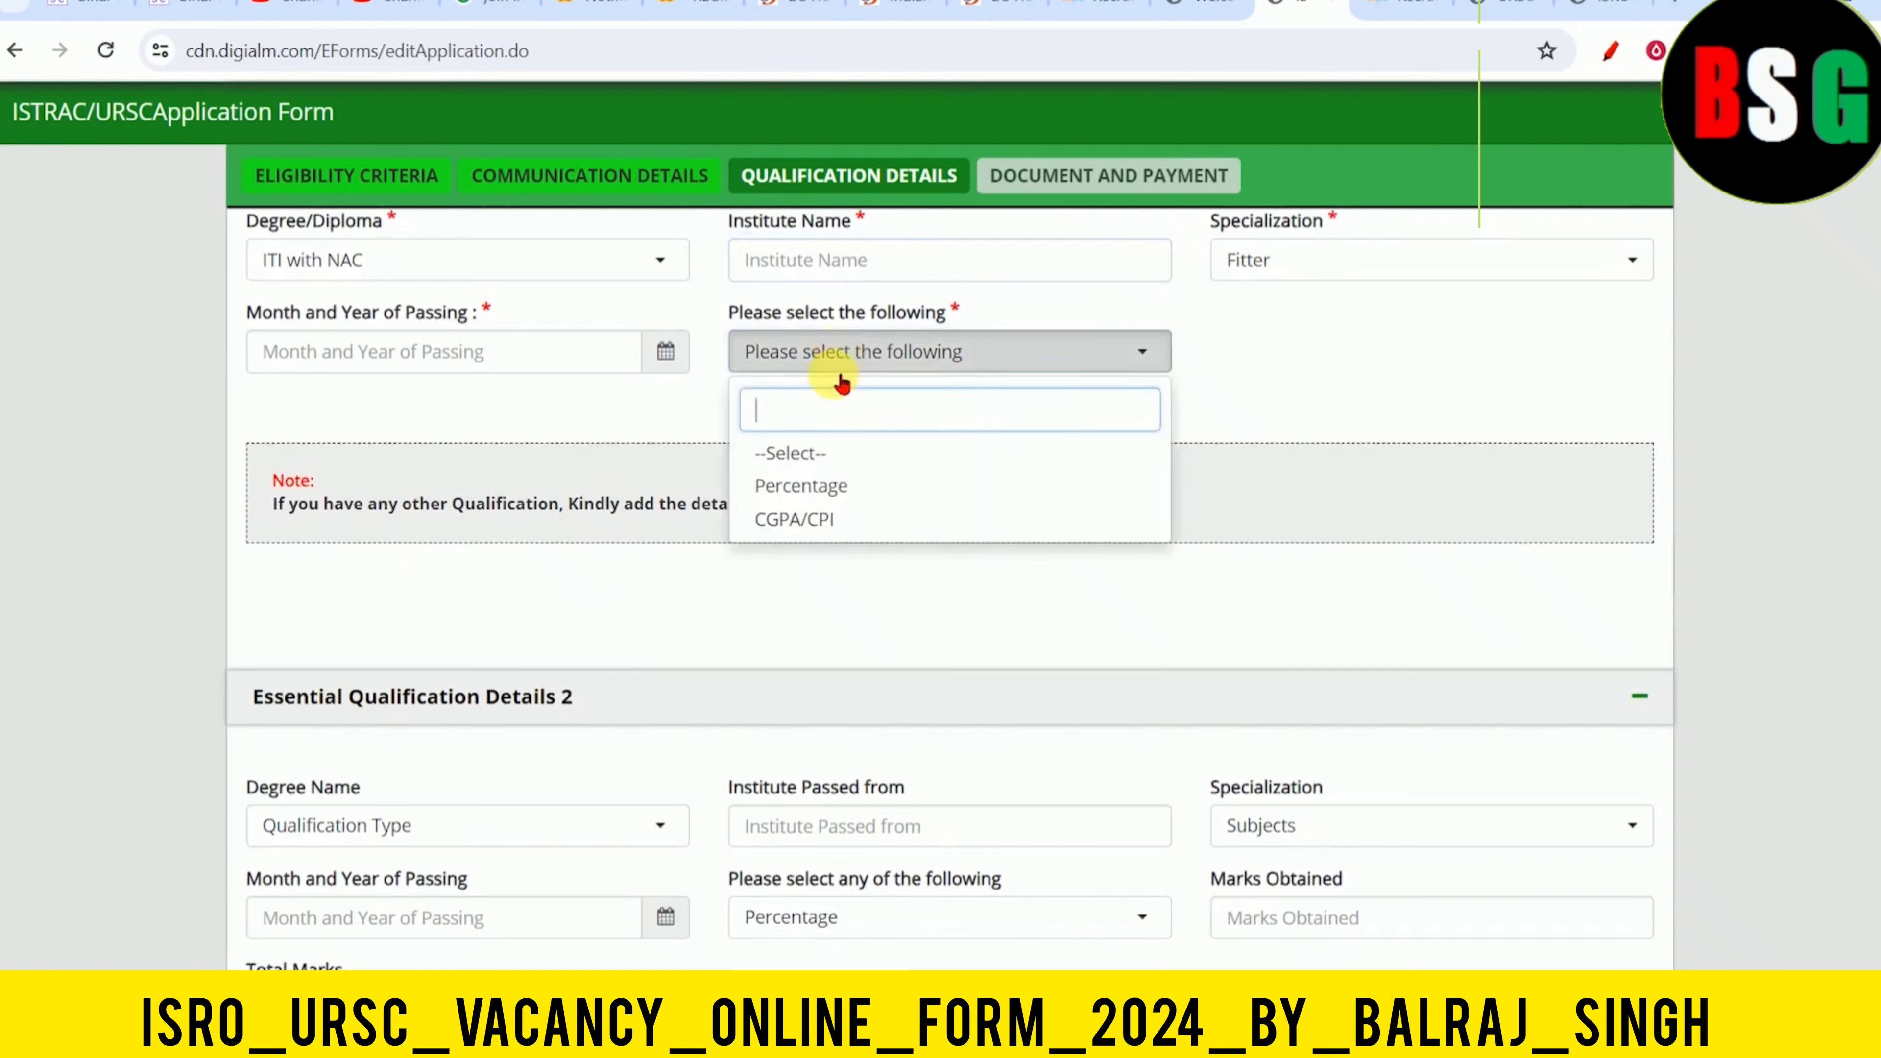
{"action": "left_click", "coordinate": [800, 487]}
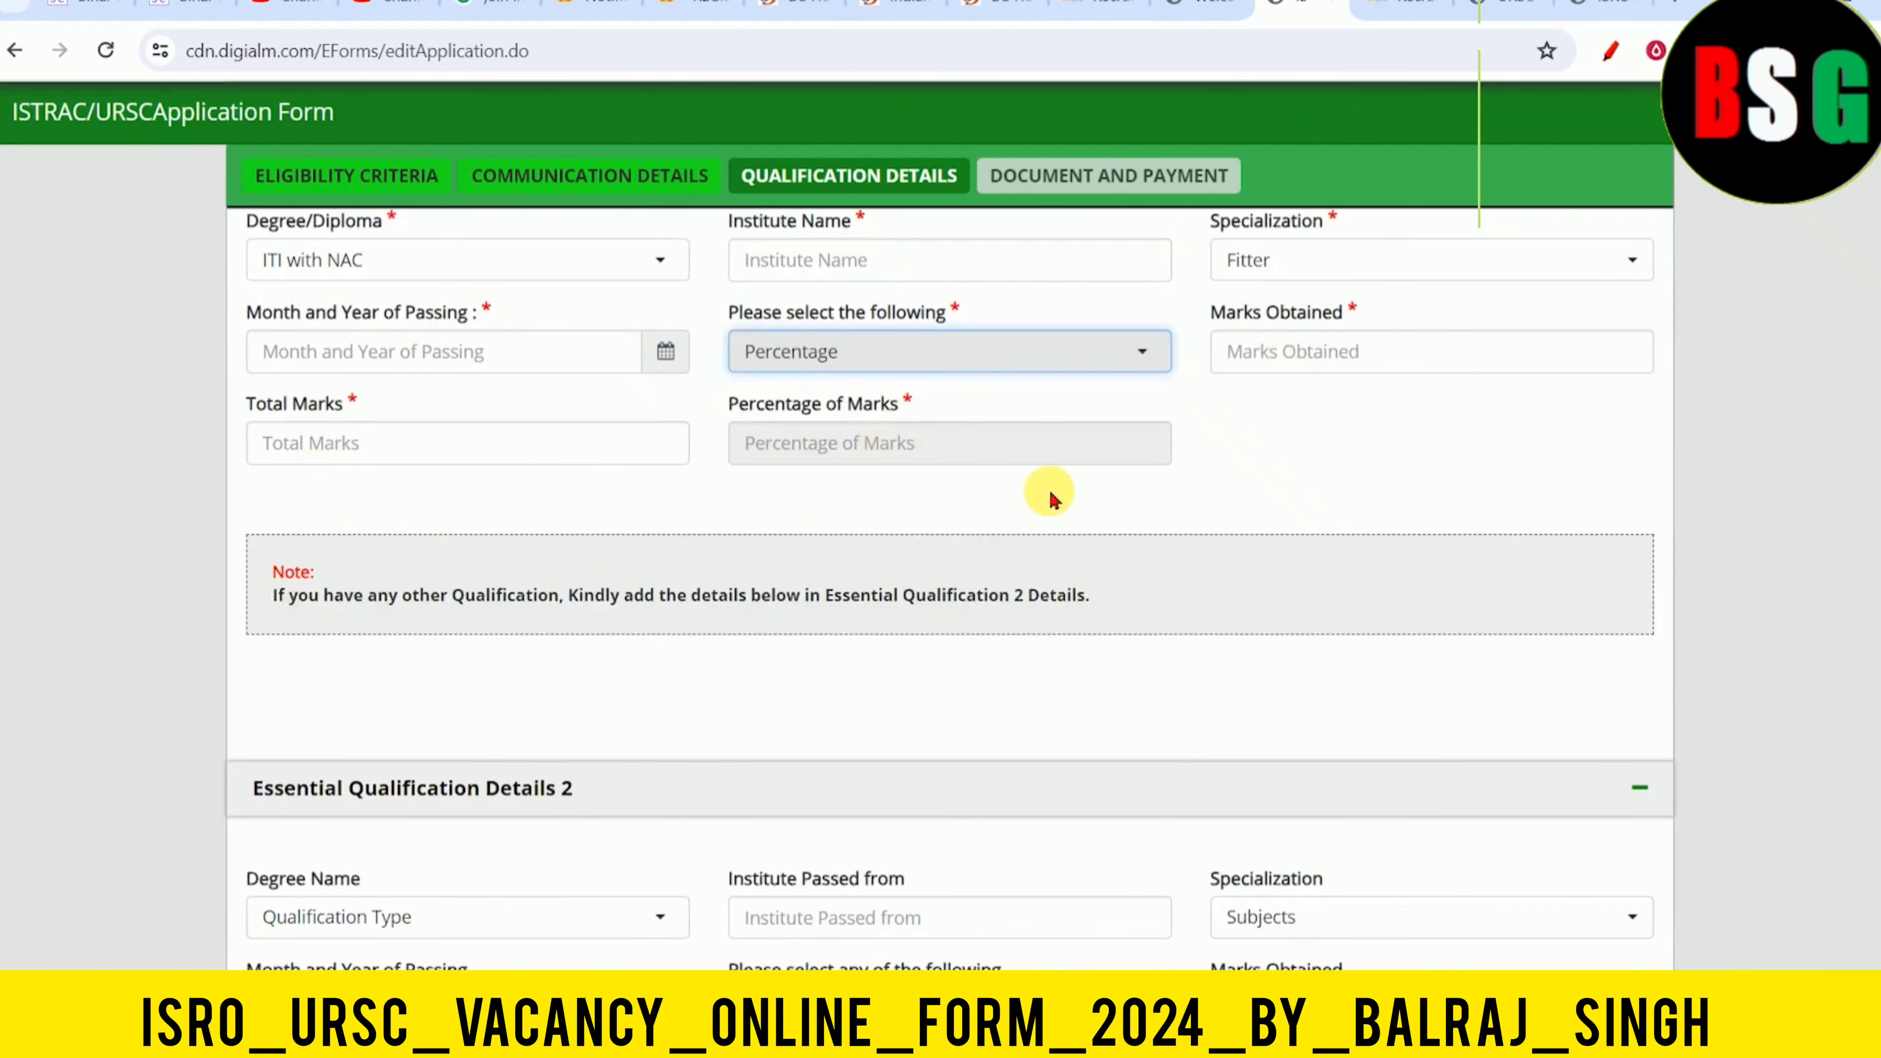
Check the degree options in Essential Qualification Details 2, then save the qualification details and proceed to Document and Payment
{"action": "scroll", "coordinate": [920, 575], "scroll_direction": "down", "scroll_amount": 3}
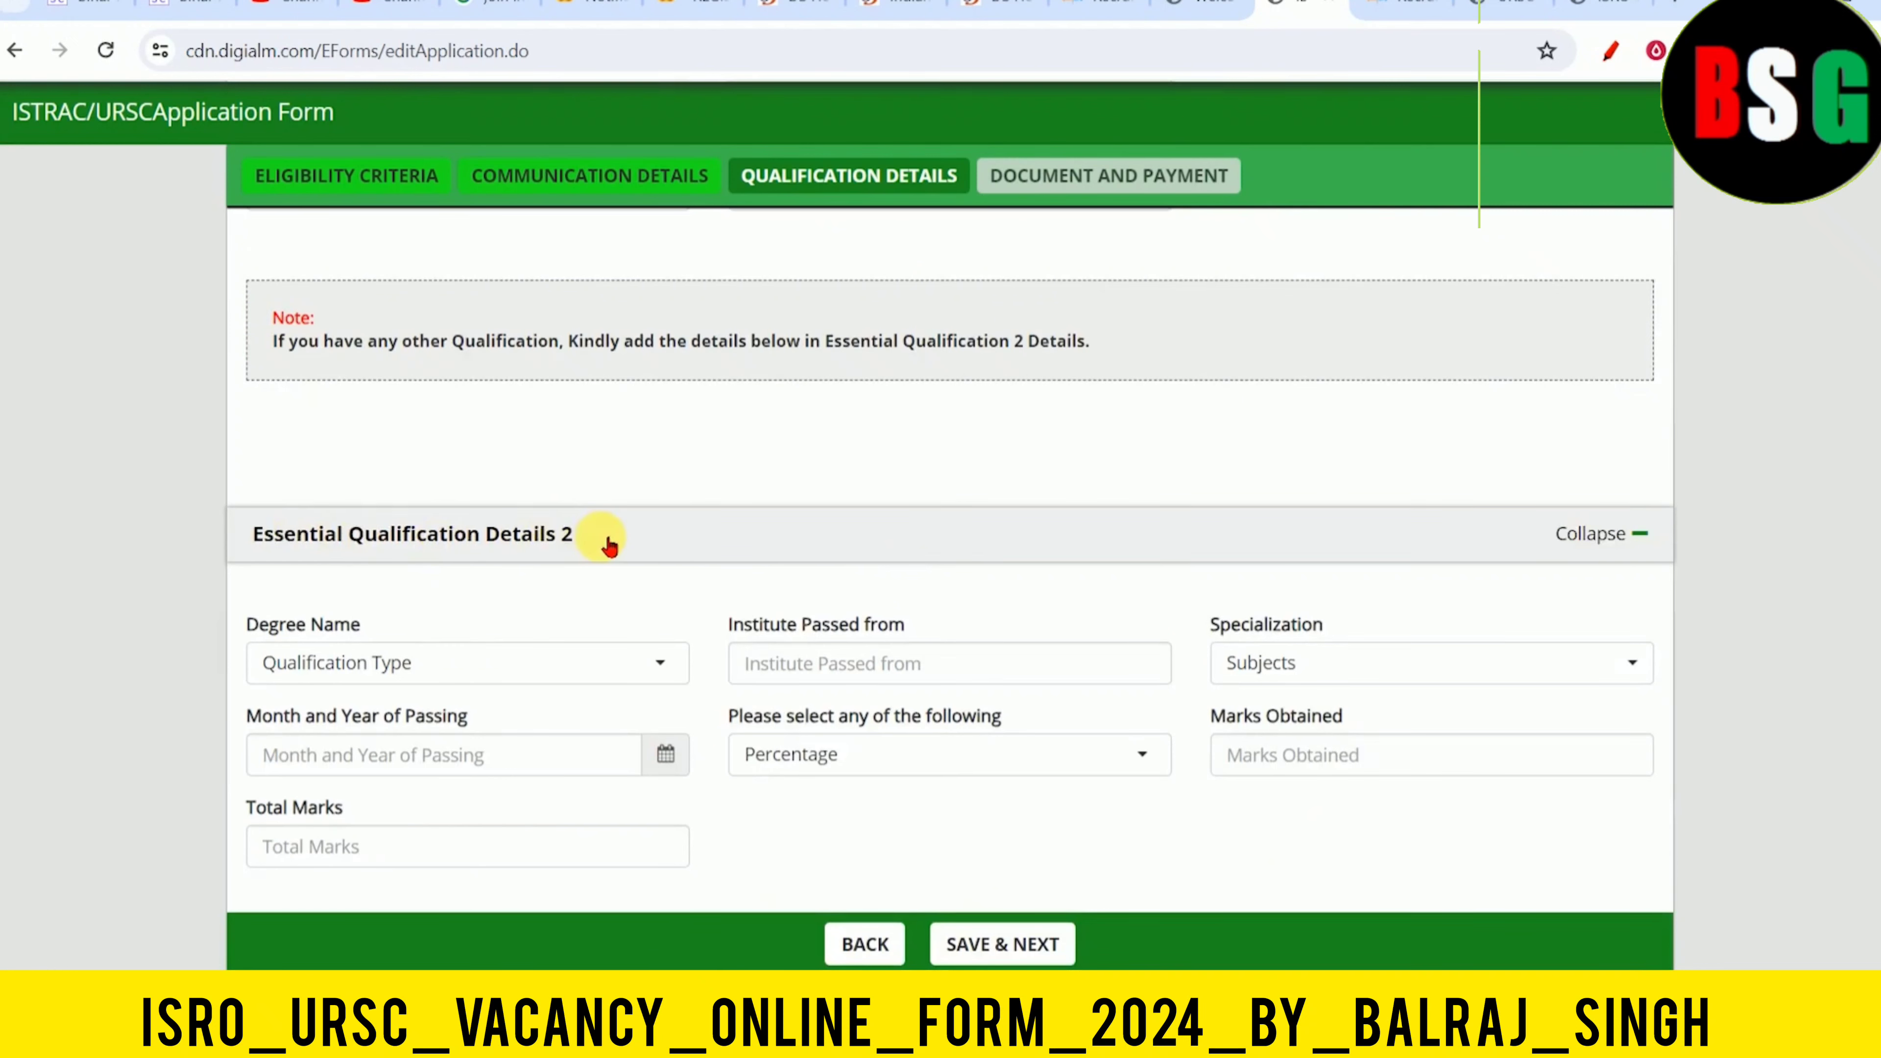
{"action": "left_click", "coordinate": [415, 661]}
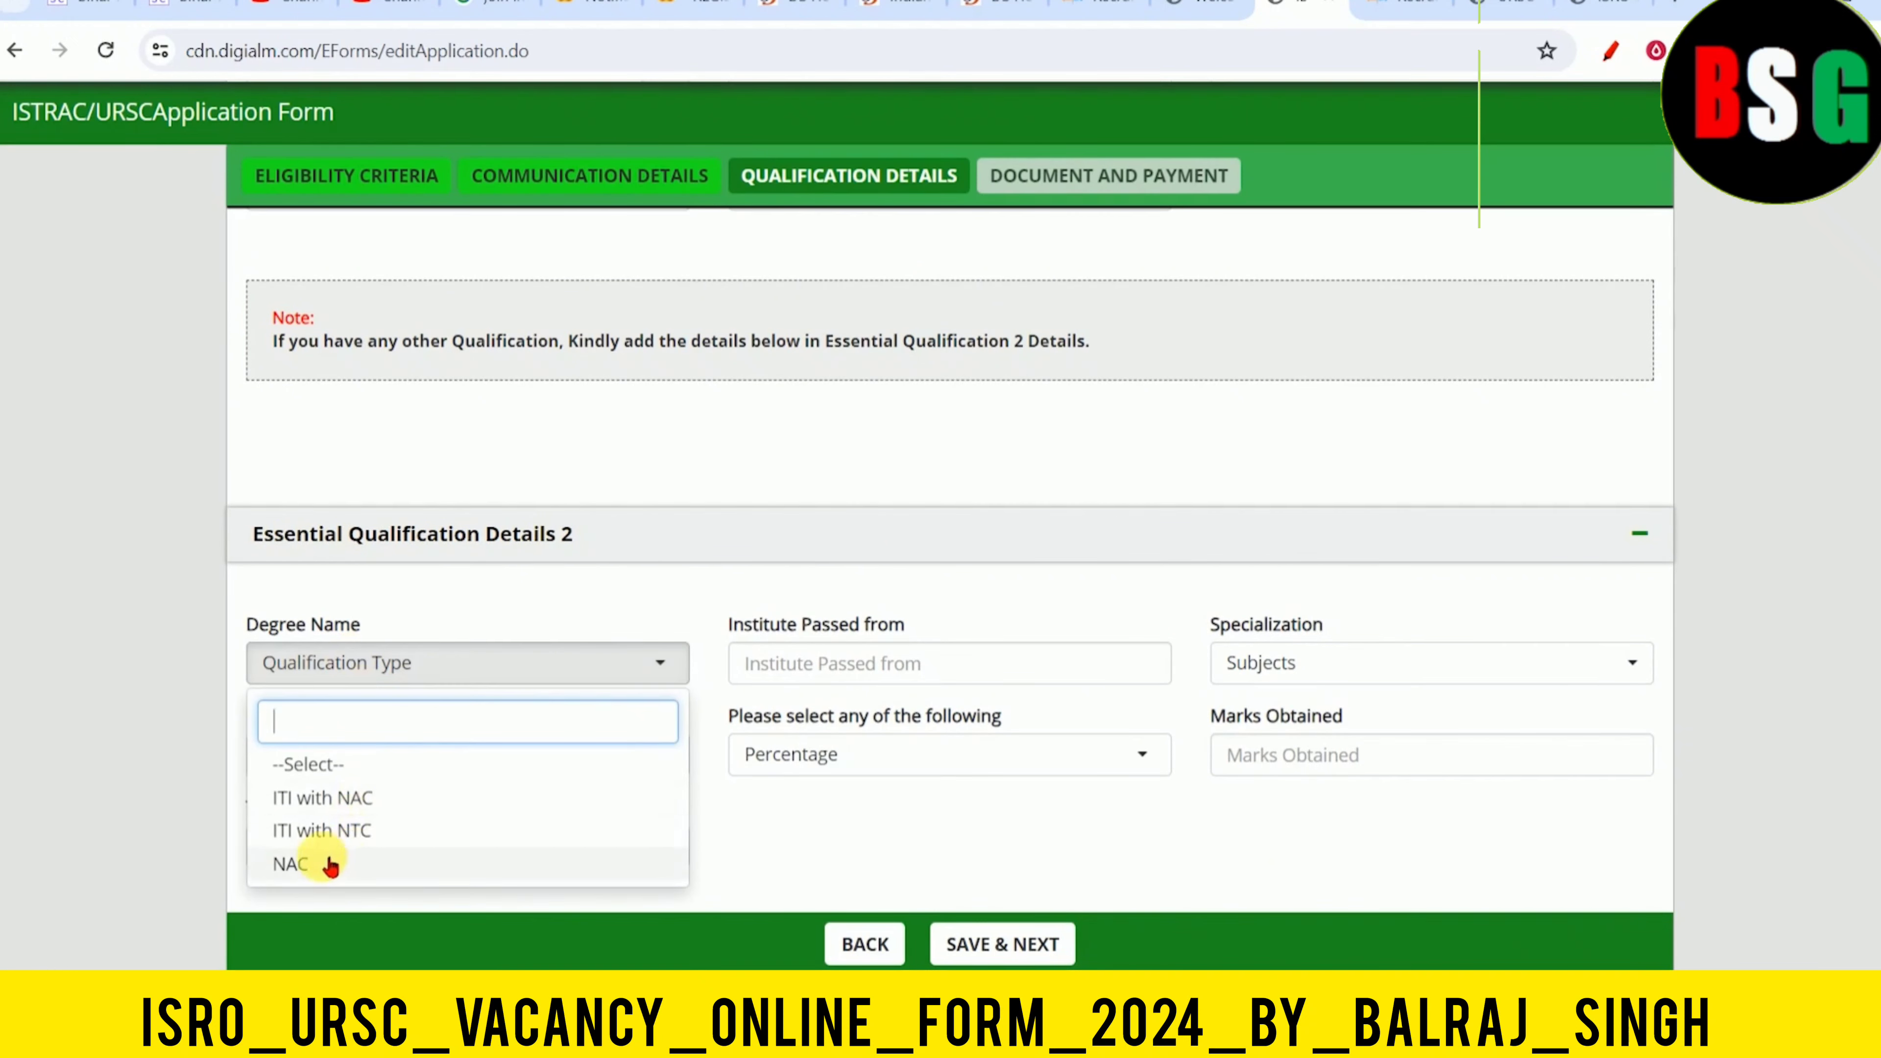
{"action": "left_click", "coordinate": [366, 559]}
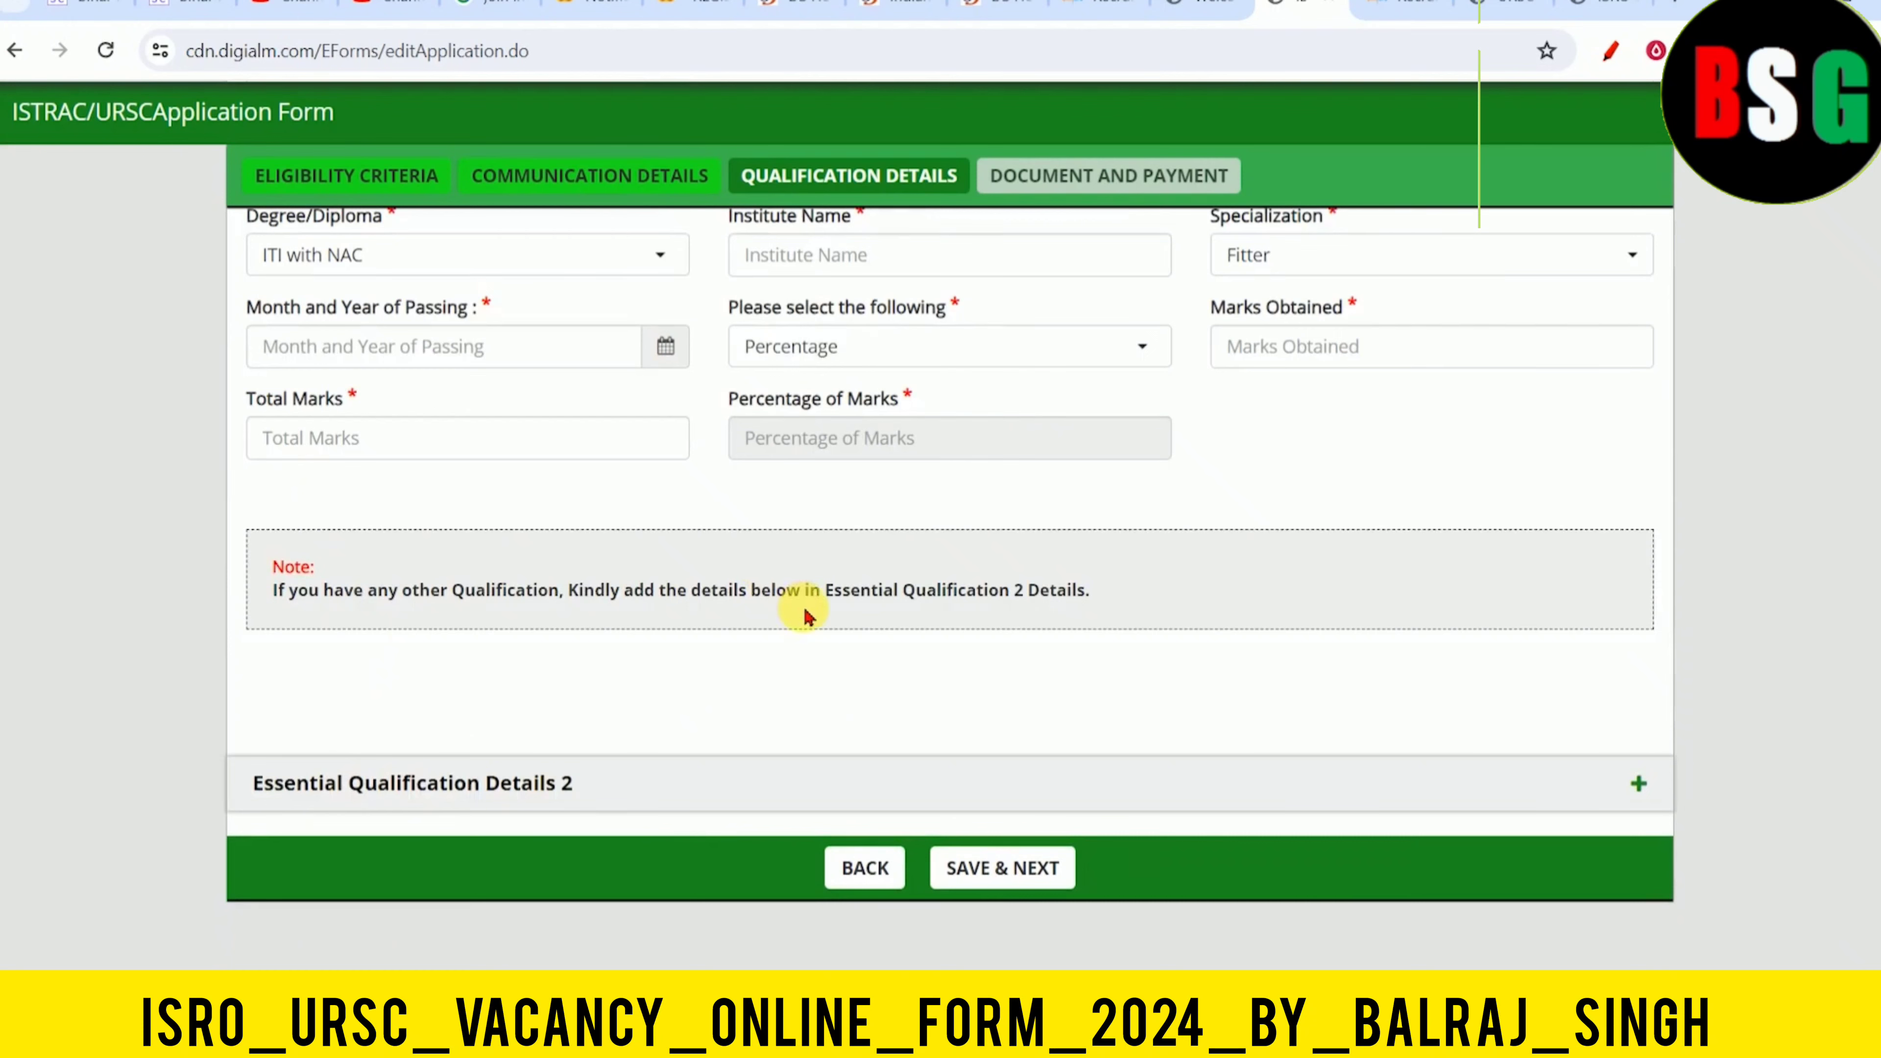
{"action": "left_click", "coordinate": [1639, 783]}
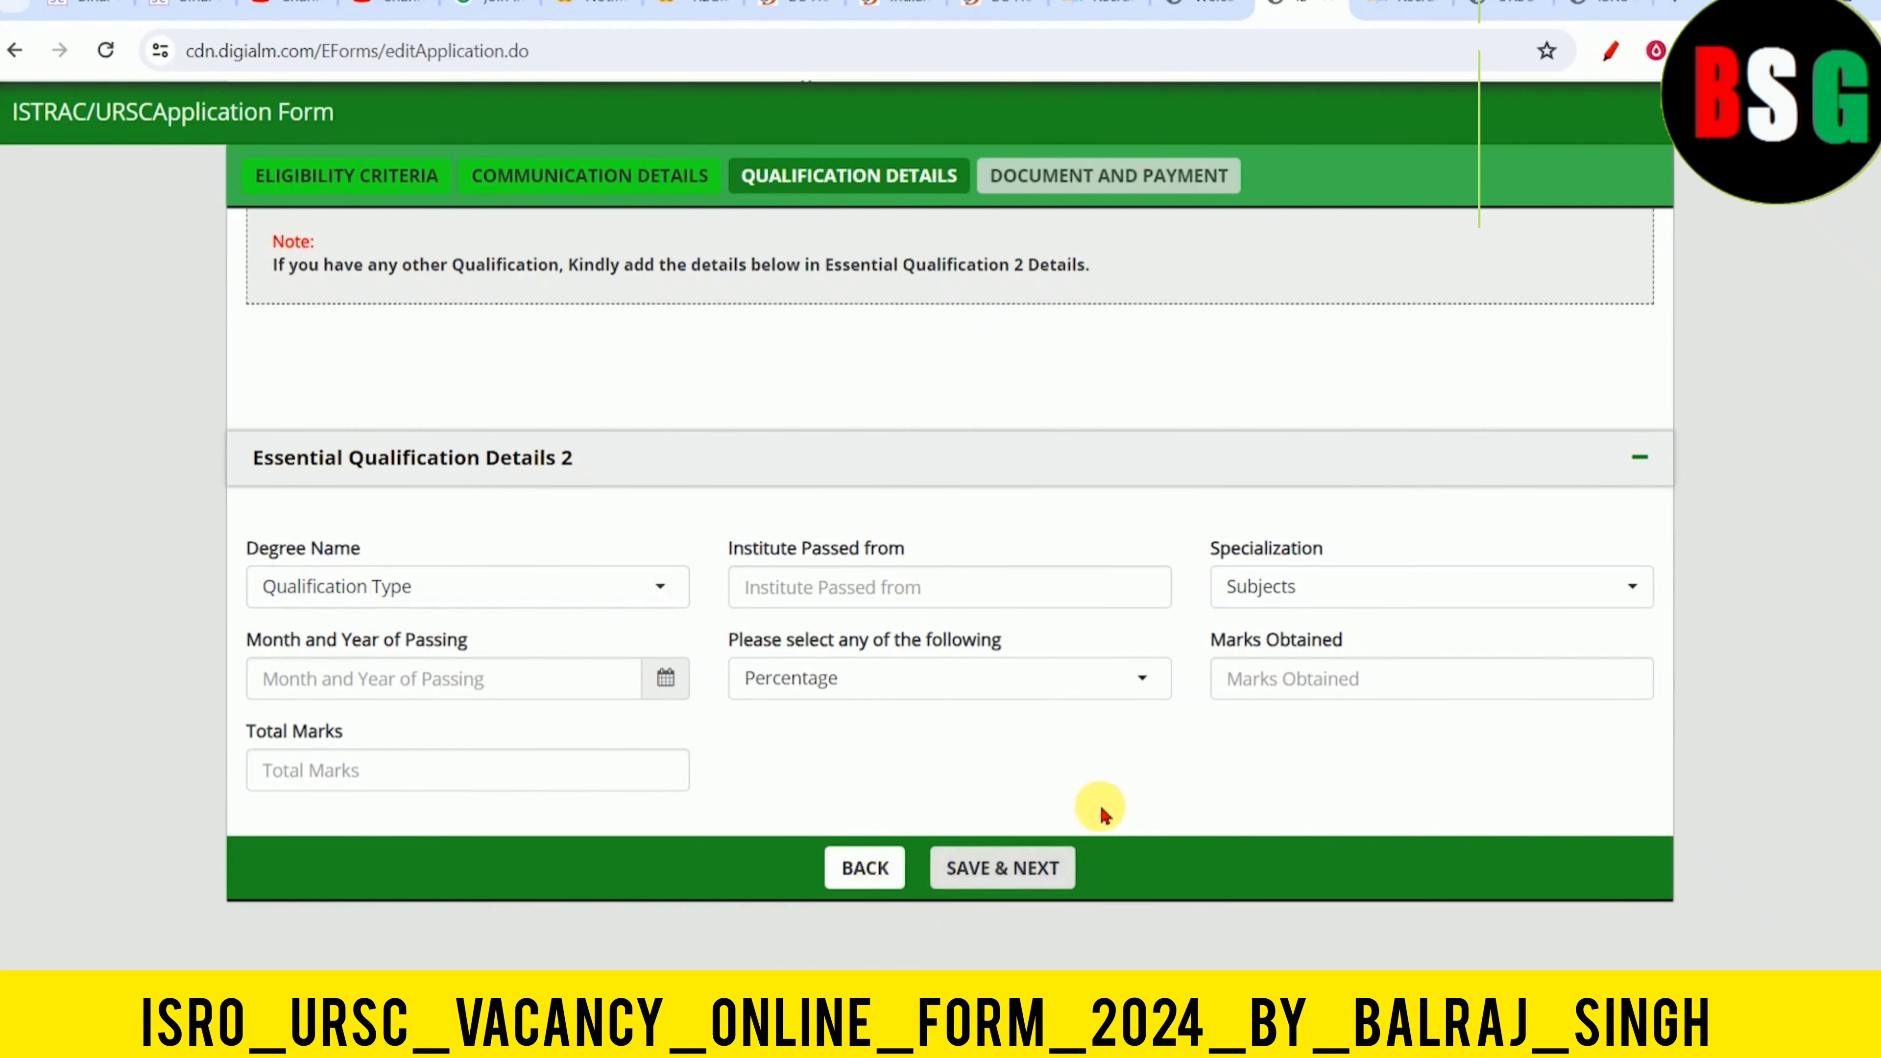
{"action": "left_click", "coordinate": [1033, 865]}
{"action": "scroll", "coordinate": [665, 896], "scroll_direction": "down", "scroll_amount": 5}
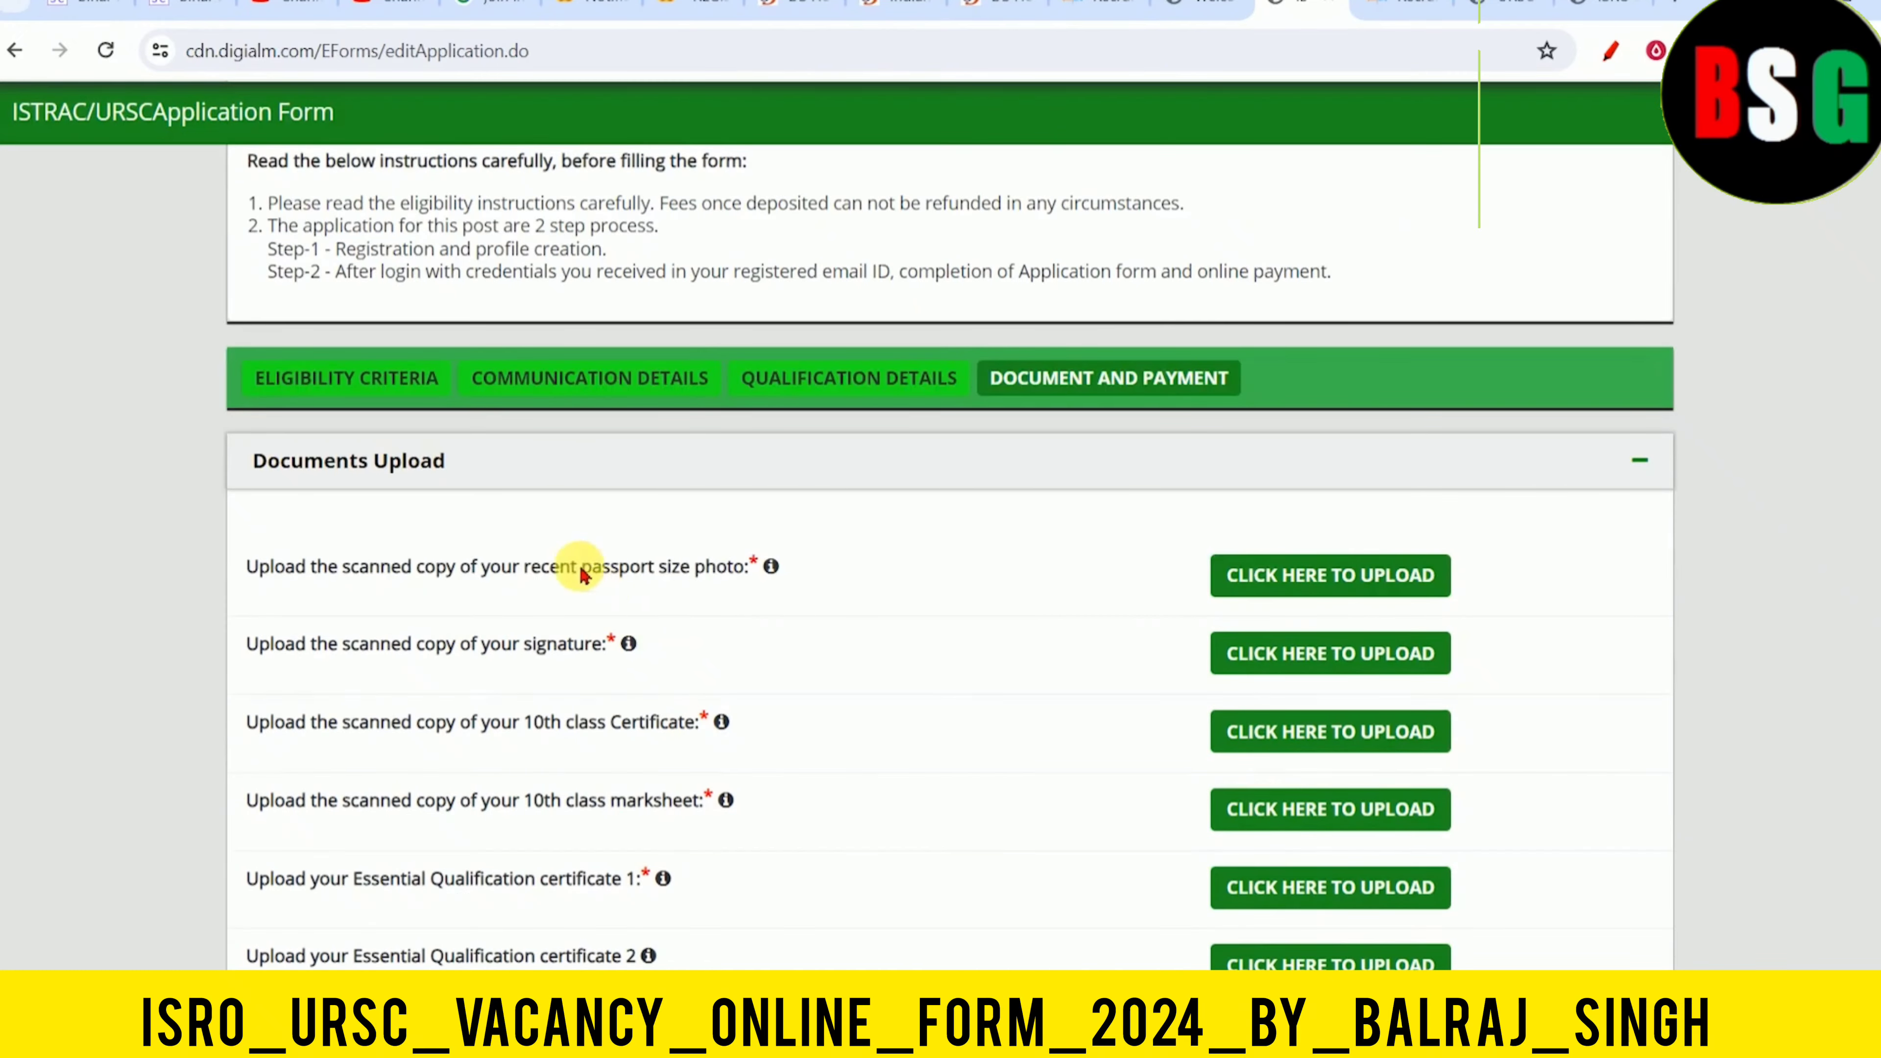
Review the Documents Upload entries and examine the size, format and dimension instructions for the passport size photo
{"action": "scroll", "coordinate": [590, 557], "scroll_direction": "down", "scroll_amount": 2}
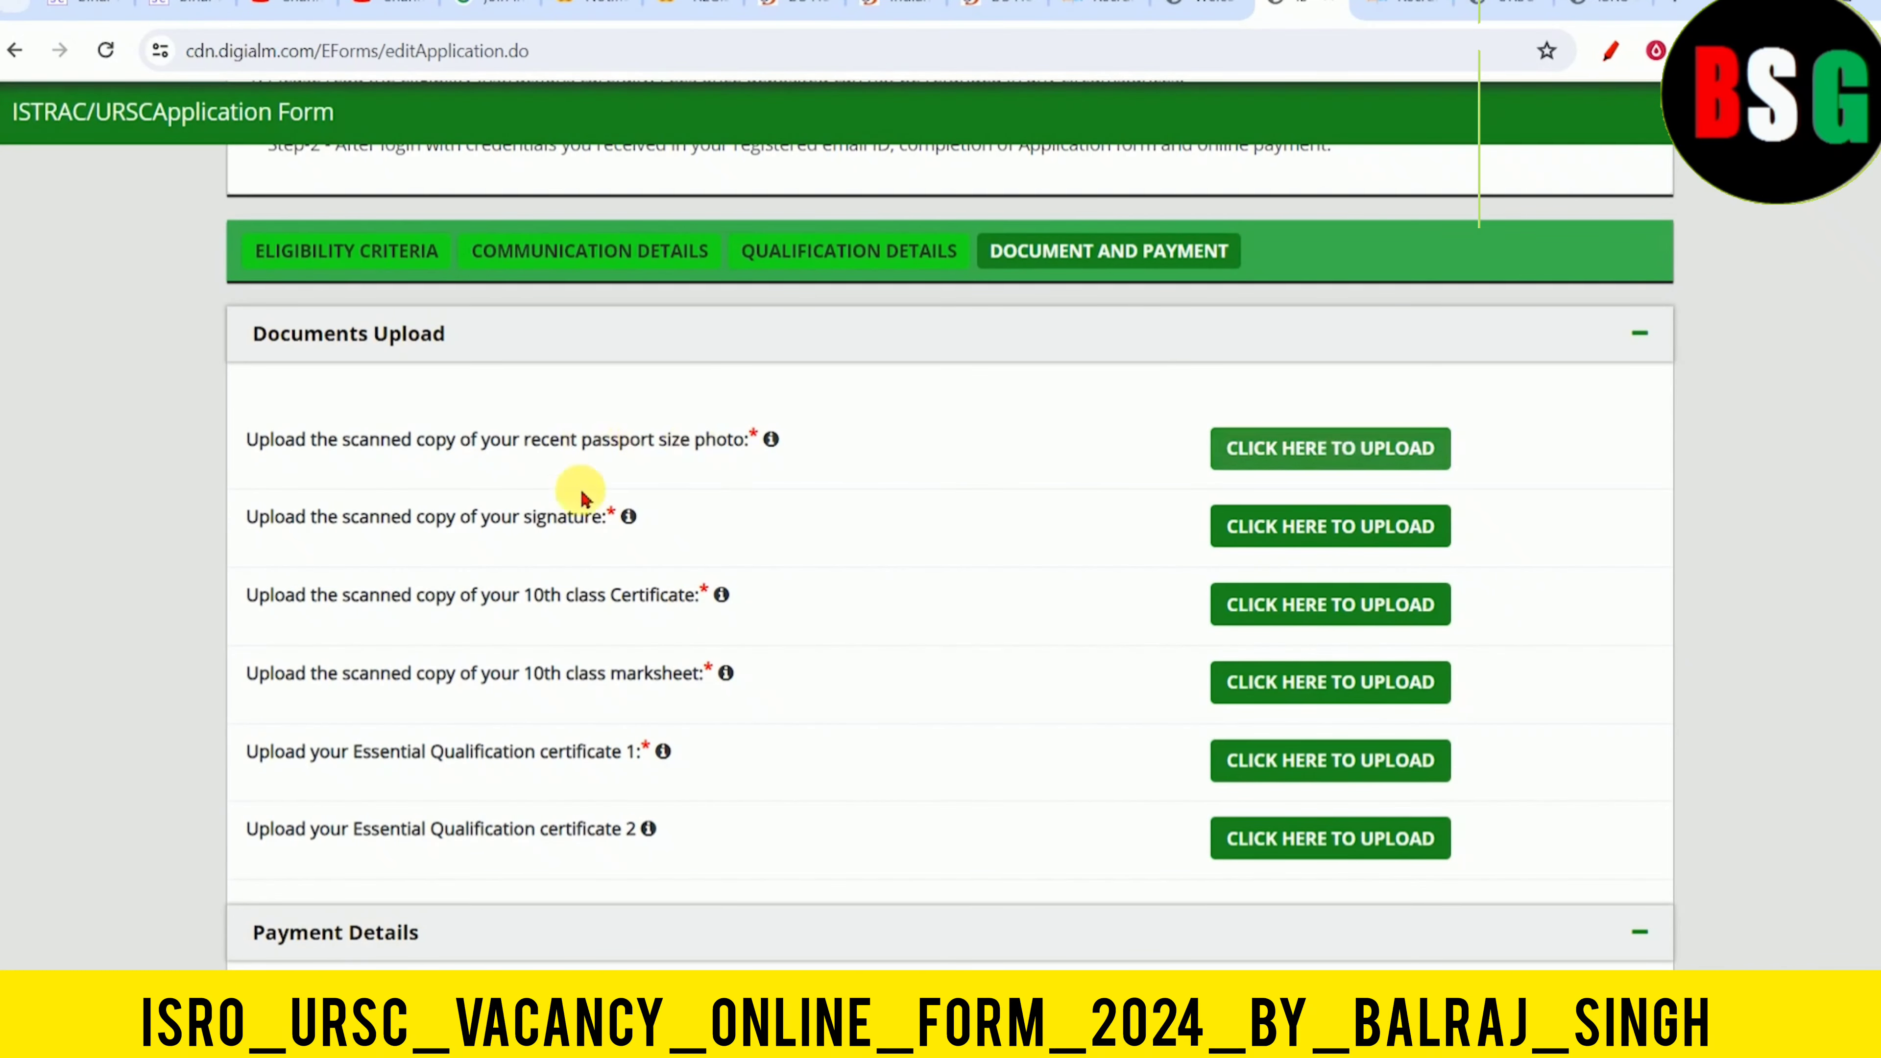
{"action": "left_click_drag", "start_coordinate": [478, 517], "coordinate": [537, 522]}
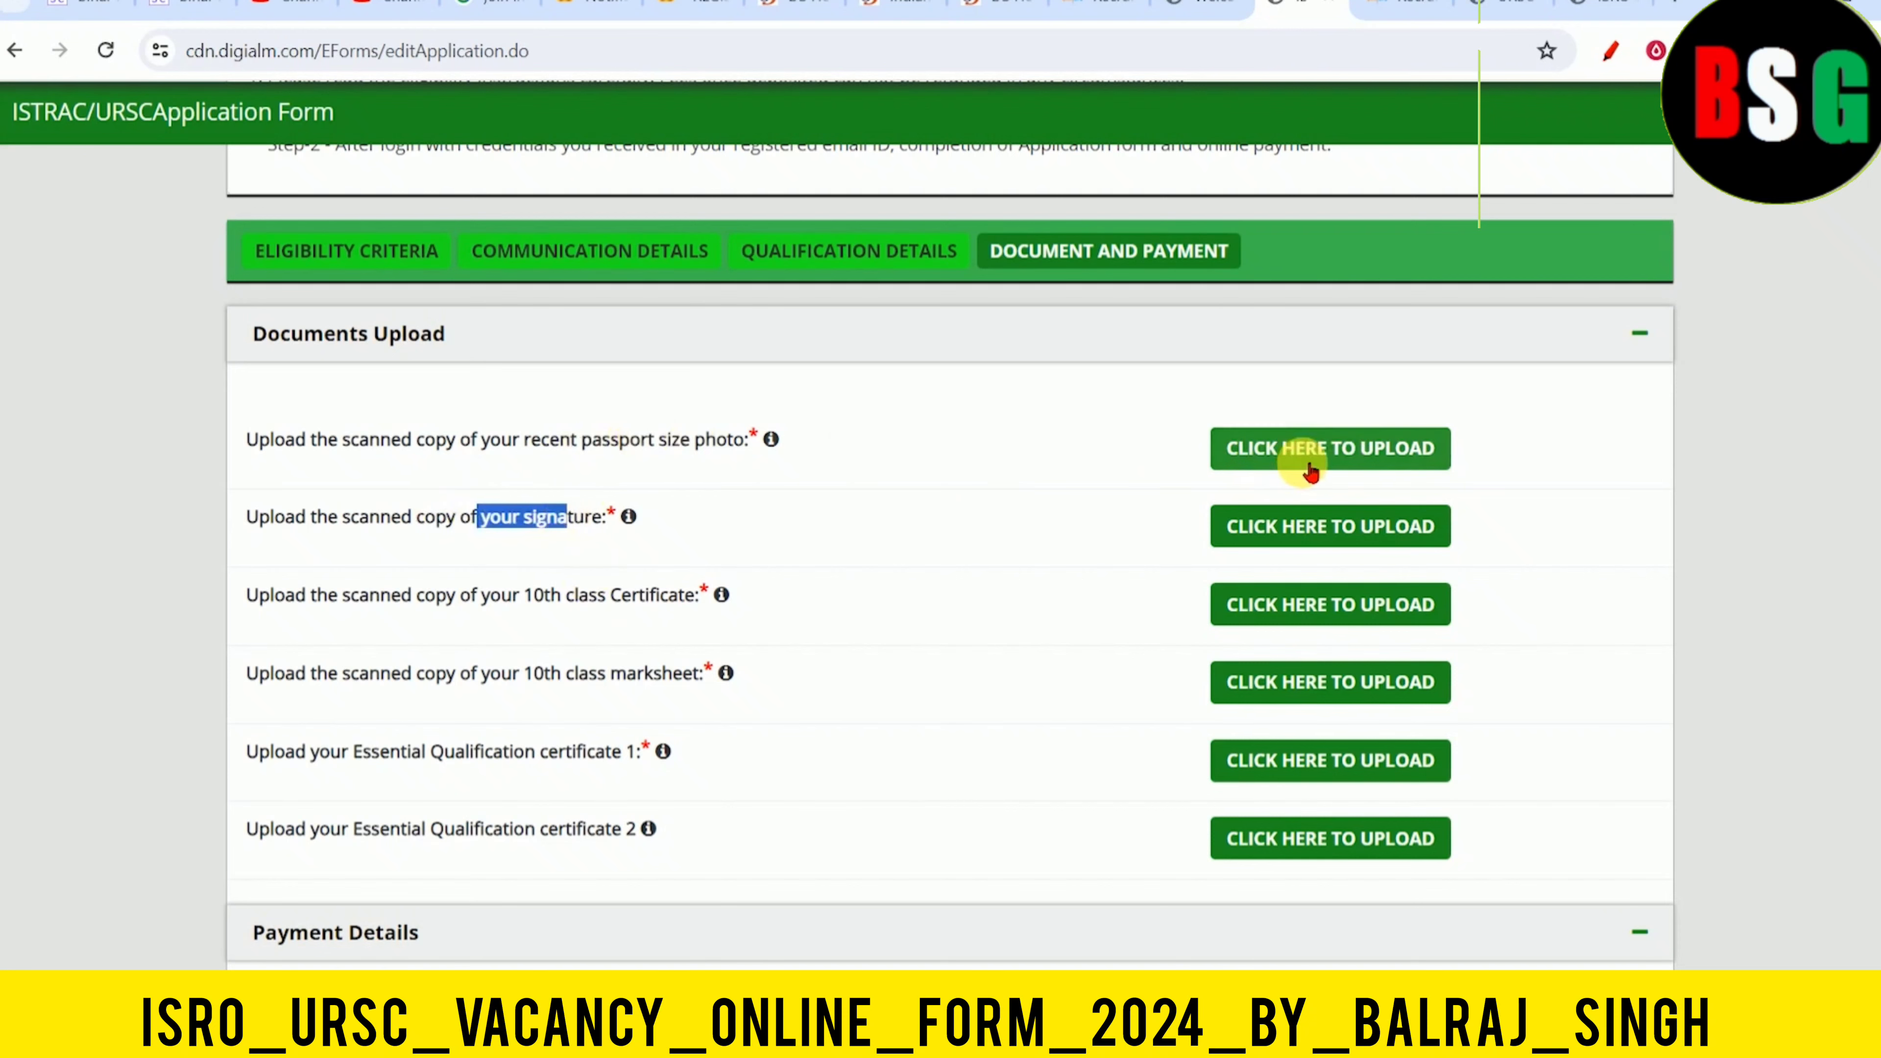
{"action": "left_click", "coordinate": [1292, 448]}
{"action": "left_click_drag", "start_coordinate": [265, 480], "coordinate": [493, 506]}
{"action": "left_click", "coordinate": [410, 507]}
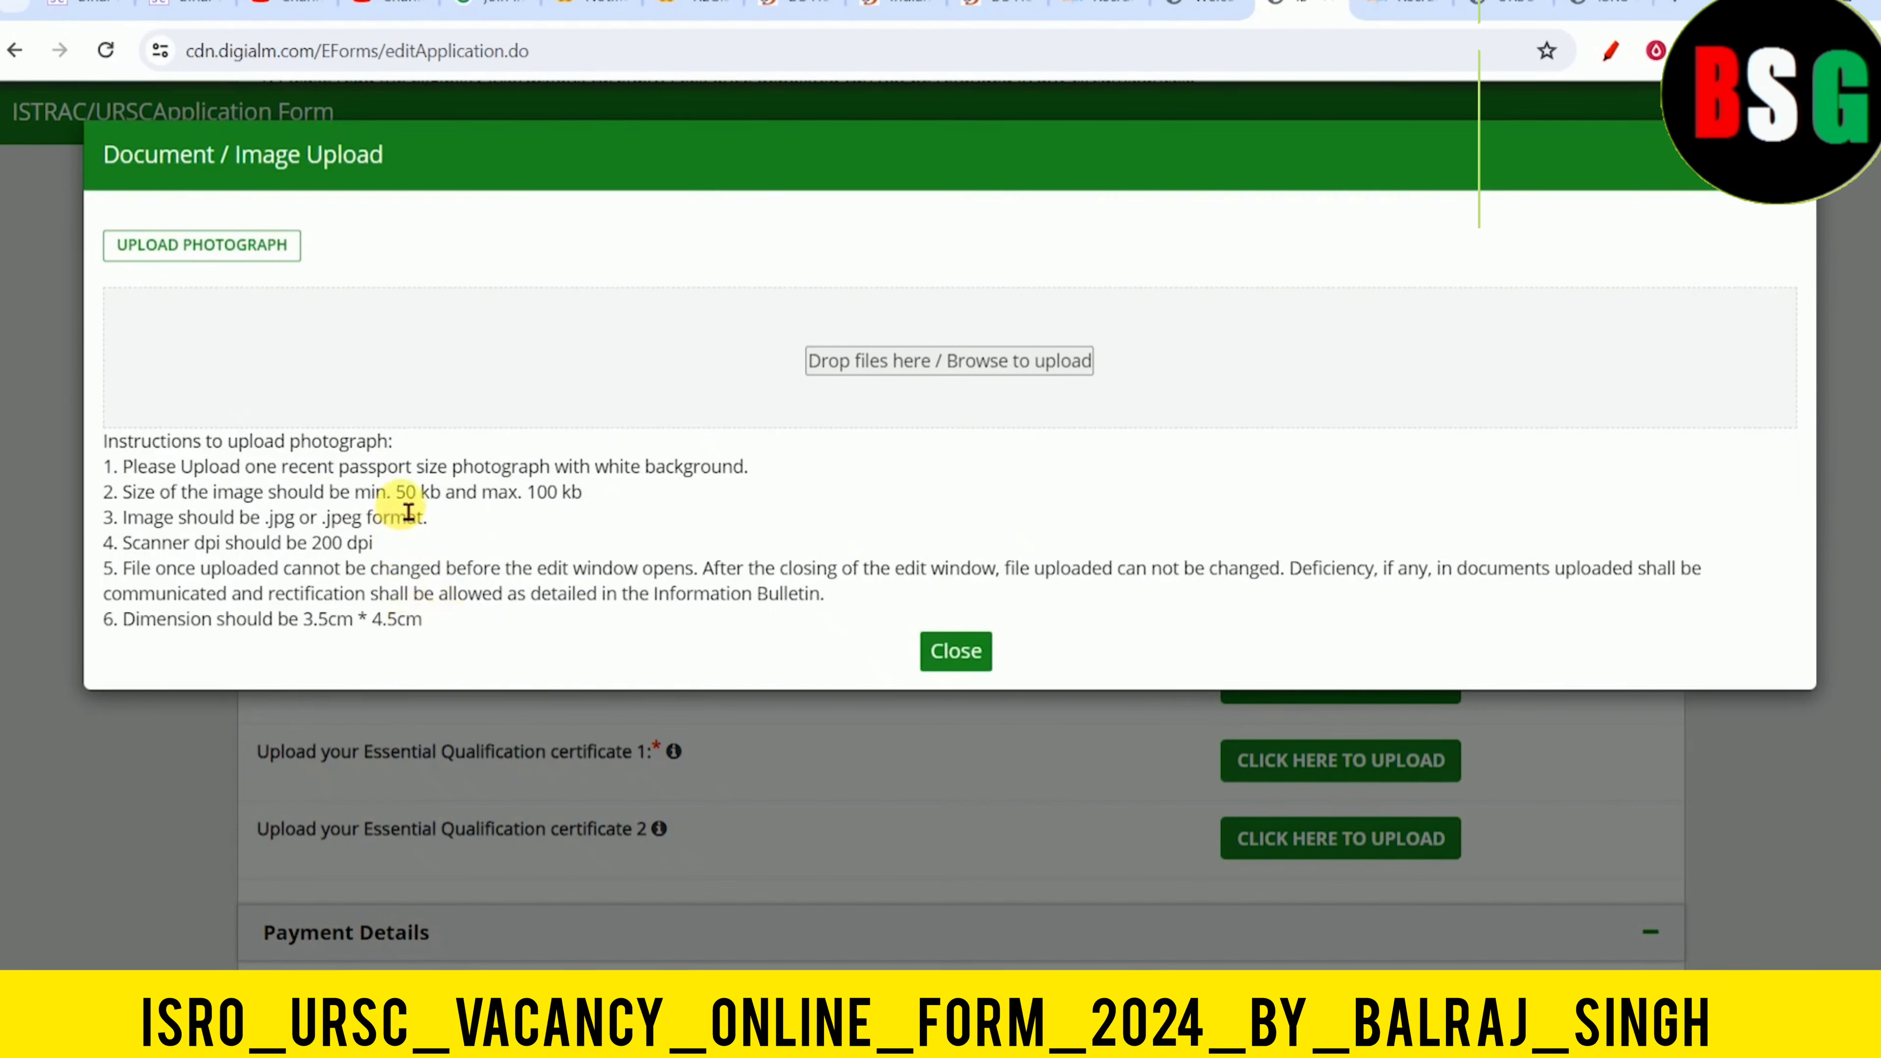
{"action": "left_click_drag", "start_coordinate": [395, 493], "coordinate": [575, 509]}
{"action": "left_click", "coordinate": [533, 516]}
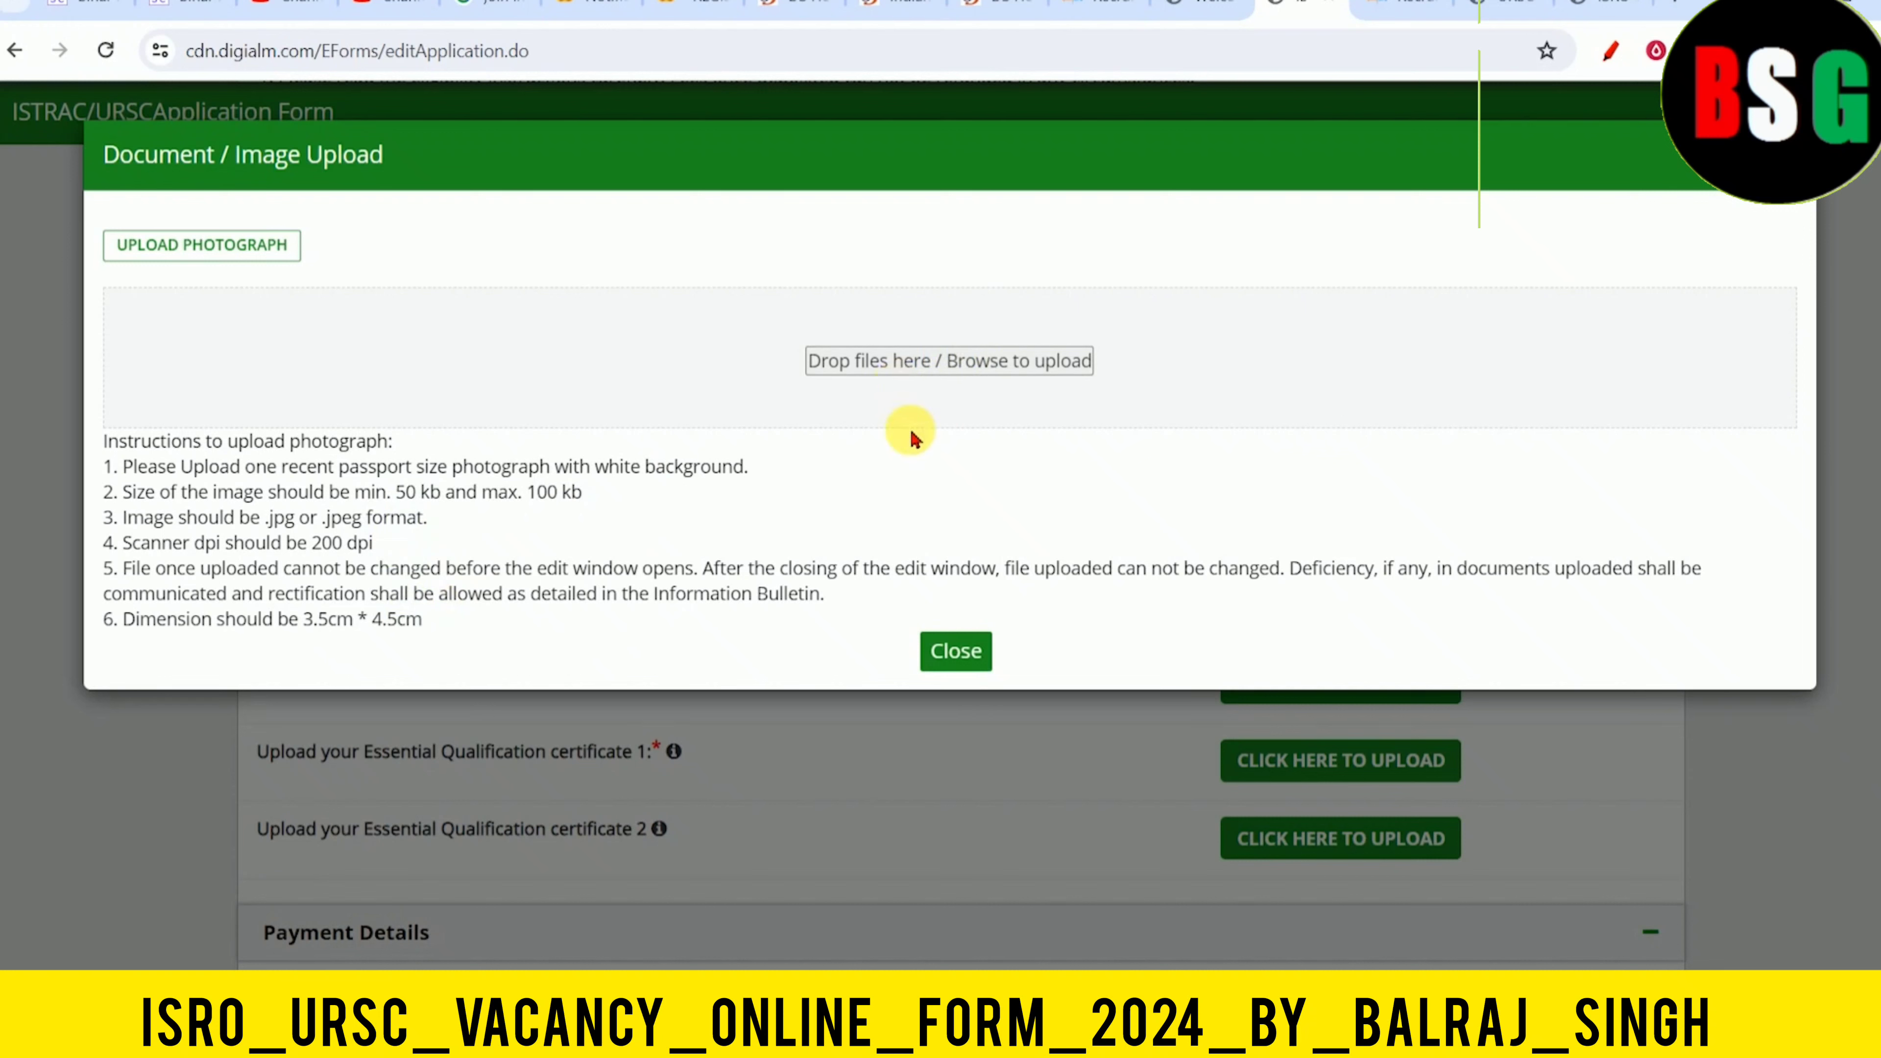
{"action": "left_click", "coordinate": [959, 655]}
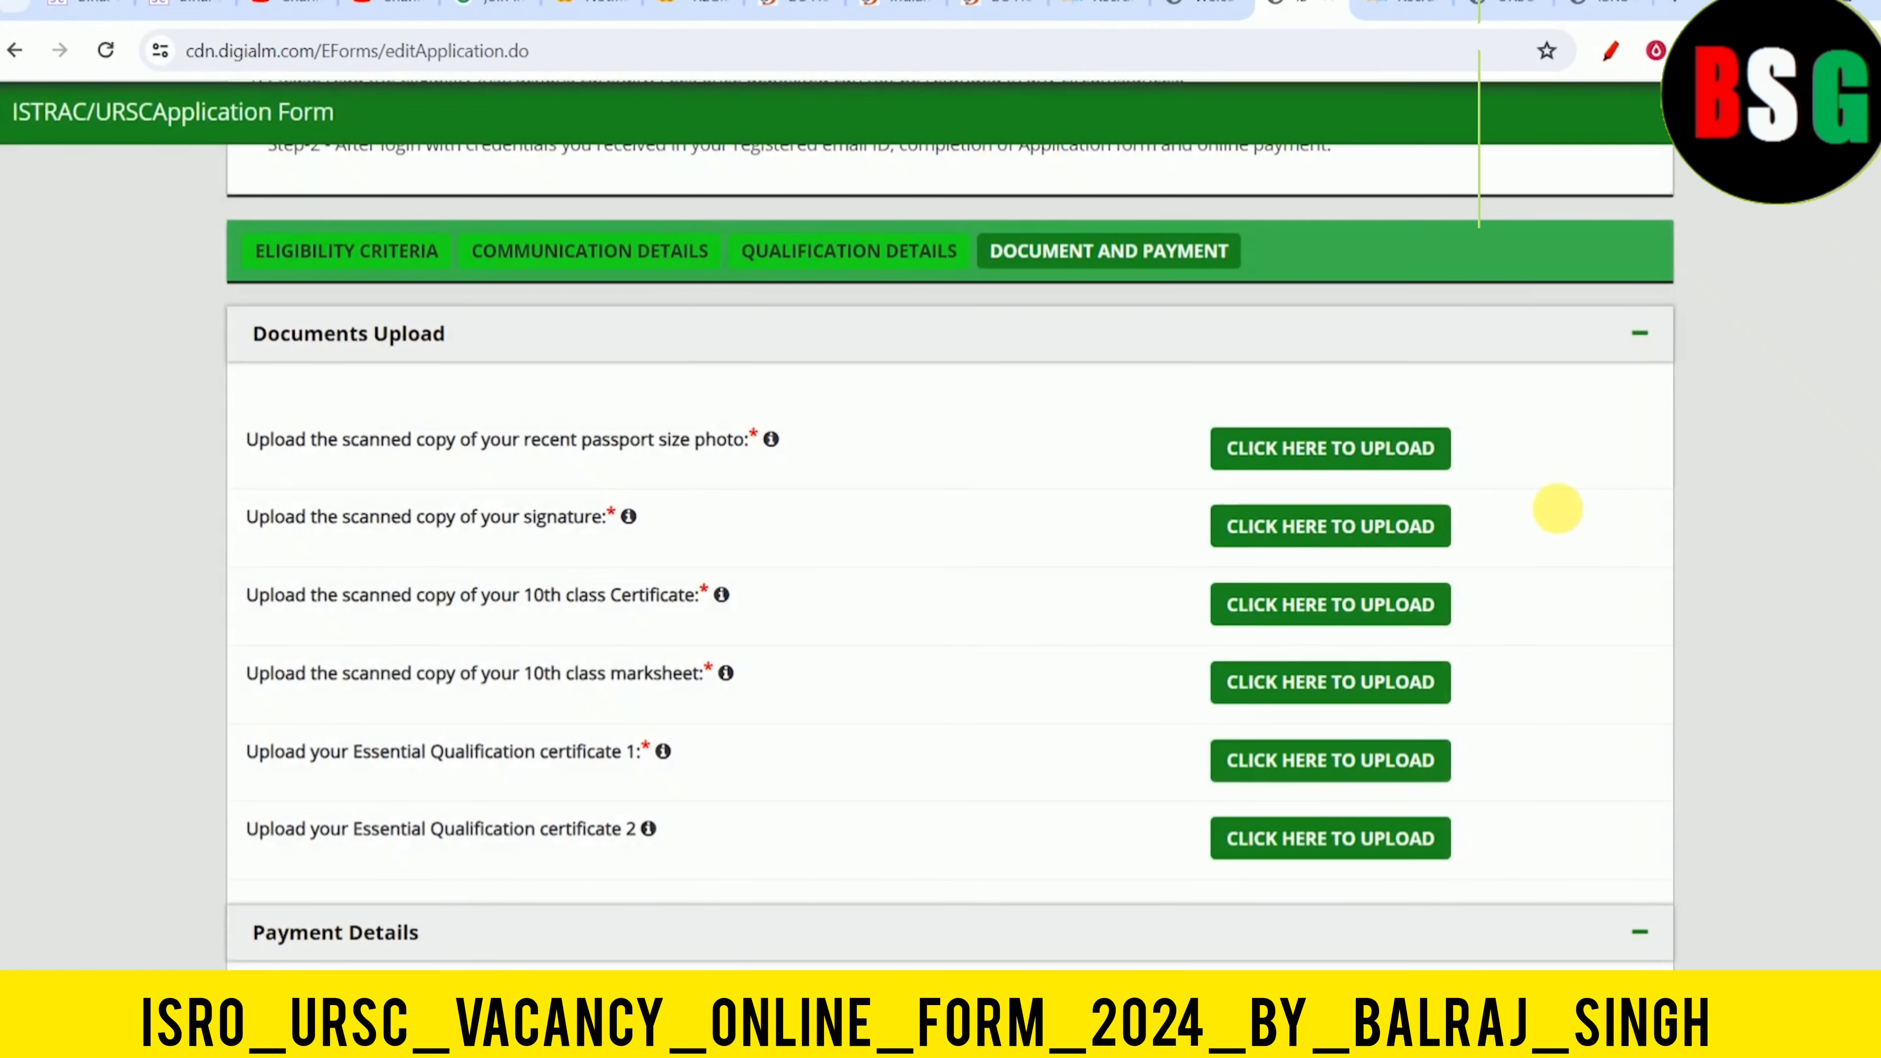
Examine the file size and format requirements for uploading the 10th class certificate
{"action": "scroll", "coordinate": [829, 525], "scroll_direction": "down", "scroll_amount": 2}
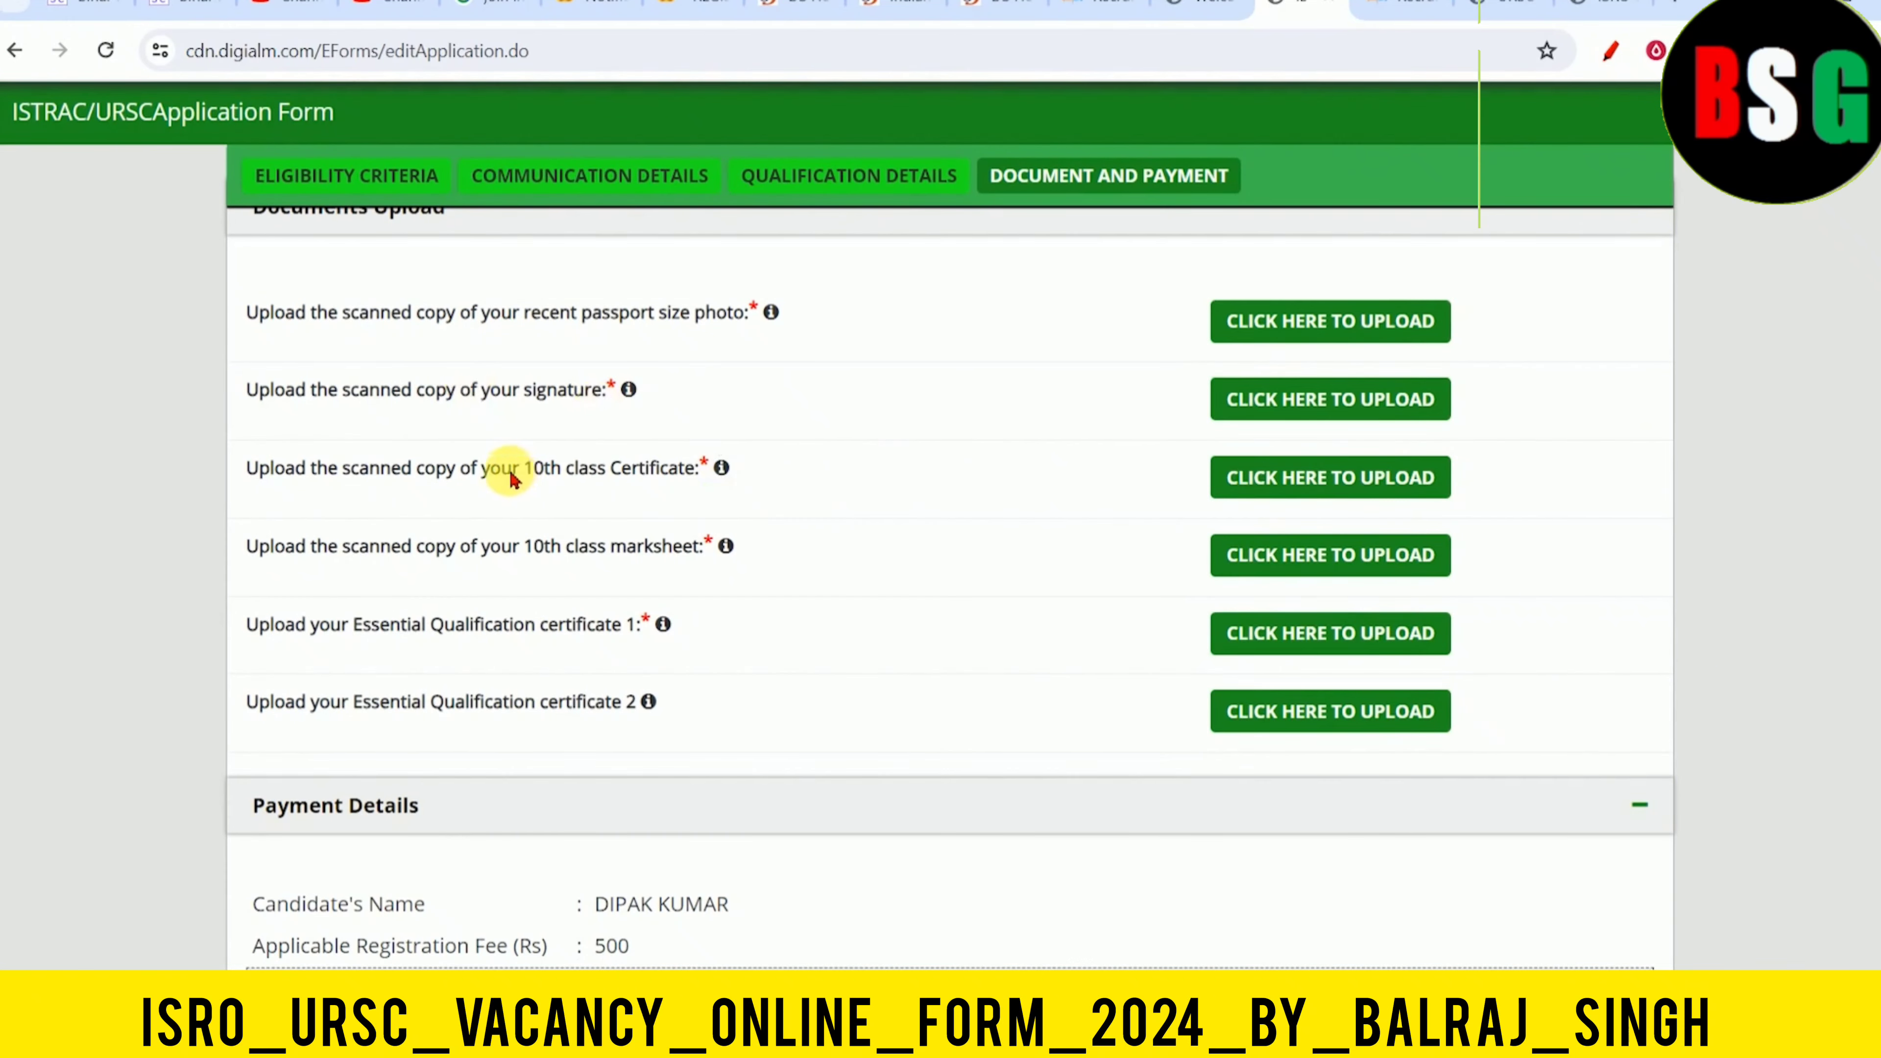
{"action": "left_click_drag", "start_coordinate": [511, 478], "coordinate": [670, 472]}
{"action": "mouse_move", "coordinate": [728, 471]}
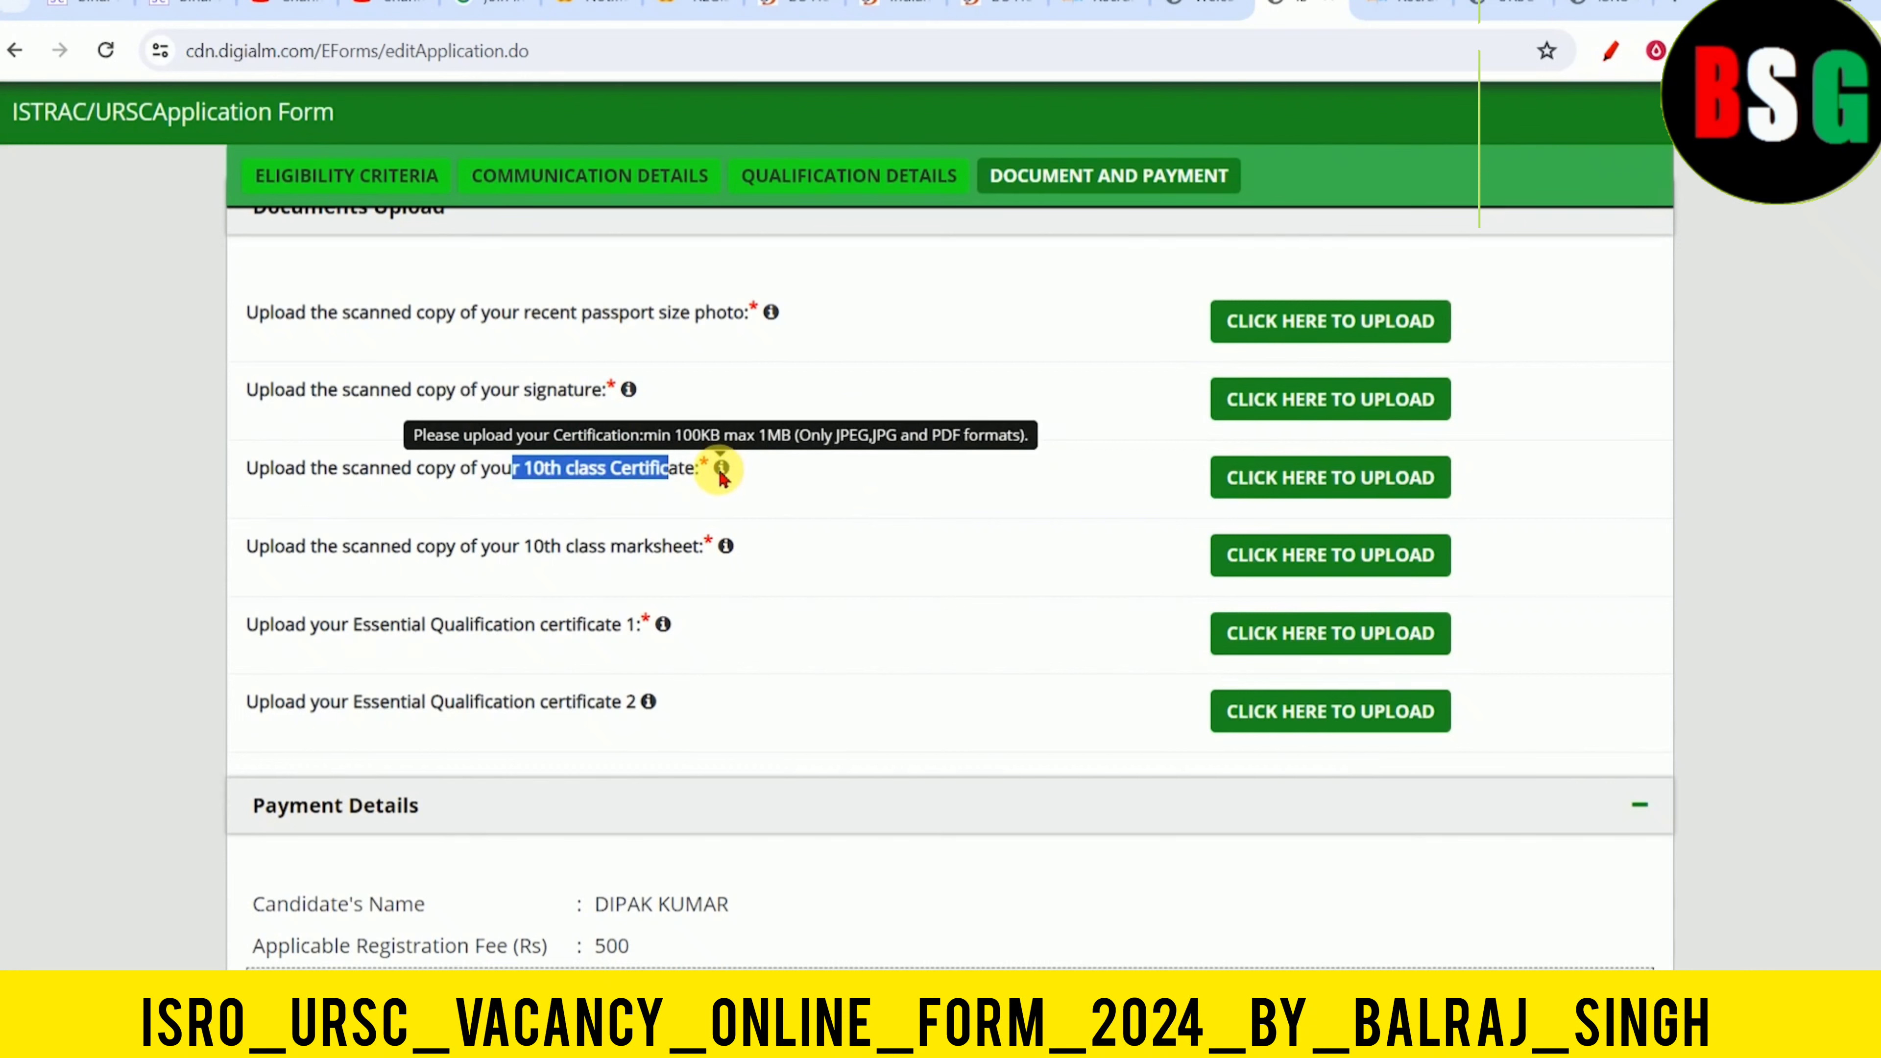
{"action": "left_click", "coordinate": [1251, 478]}
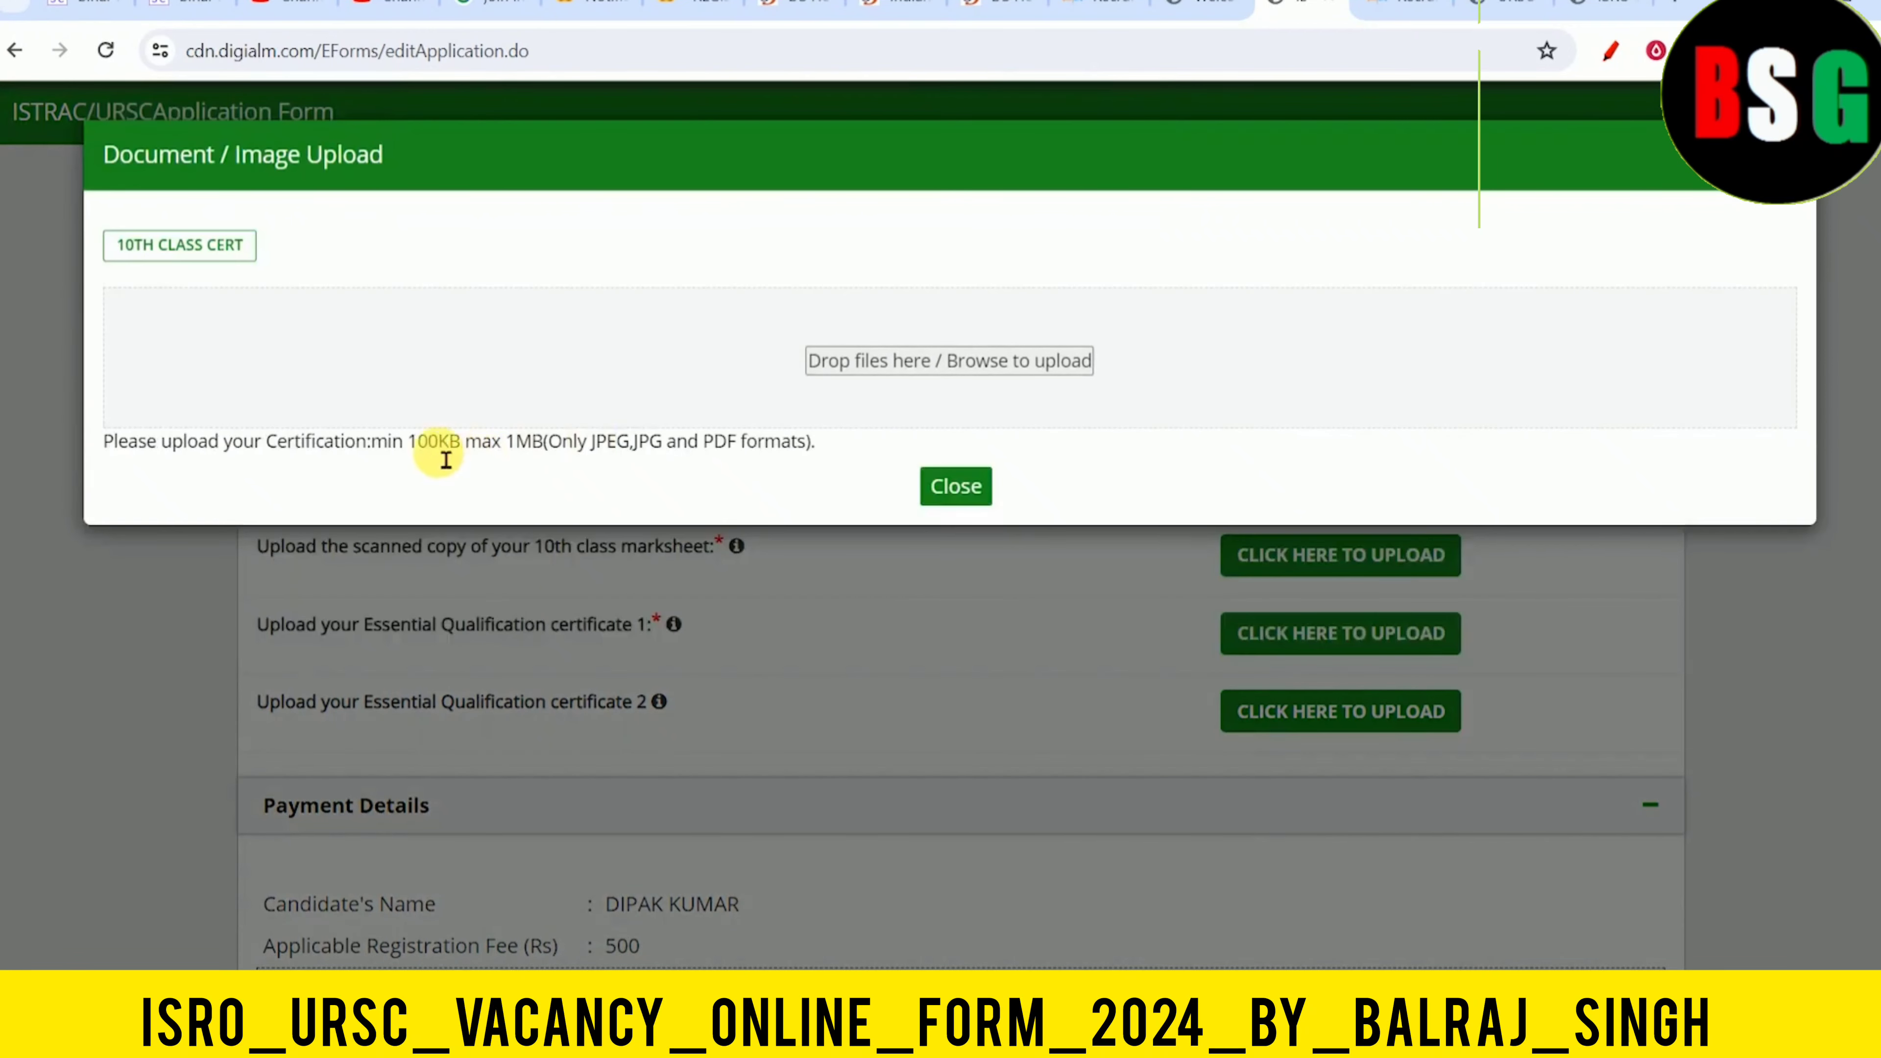
{"action": "left_click_drag", "start_coordinate": [446, 460], "coordinate": [621, 461]}
{"action": "left_click", "coordinate": [610, 461]}
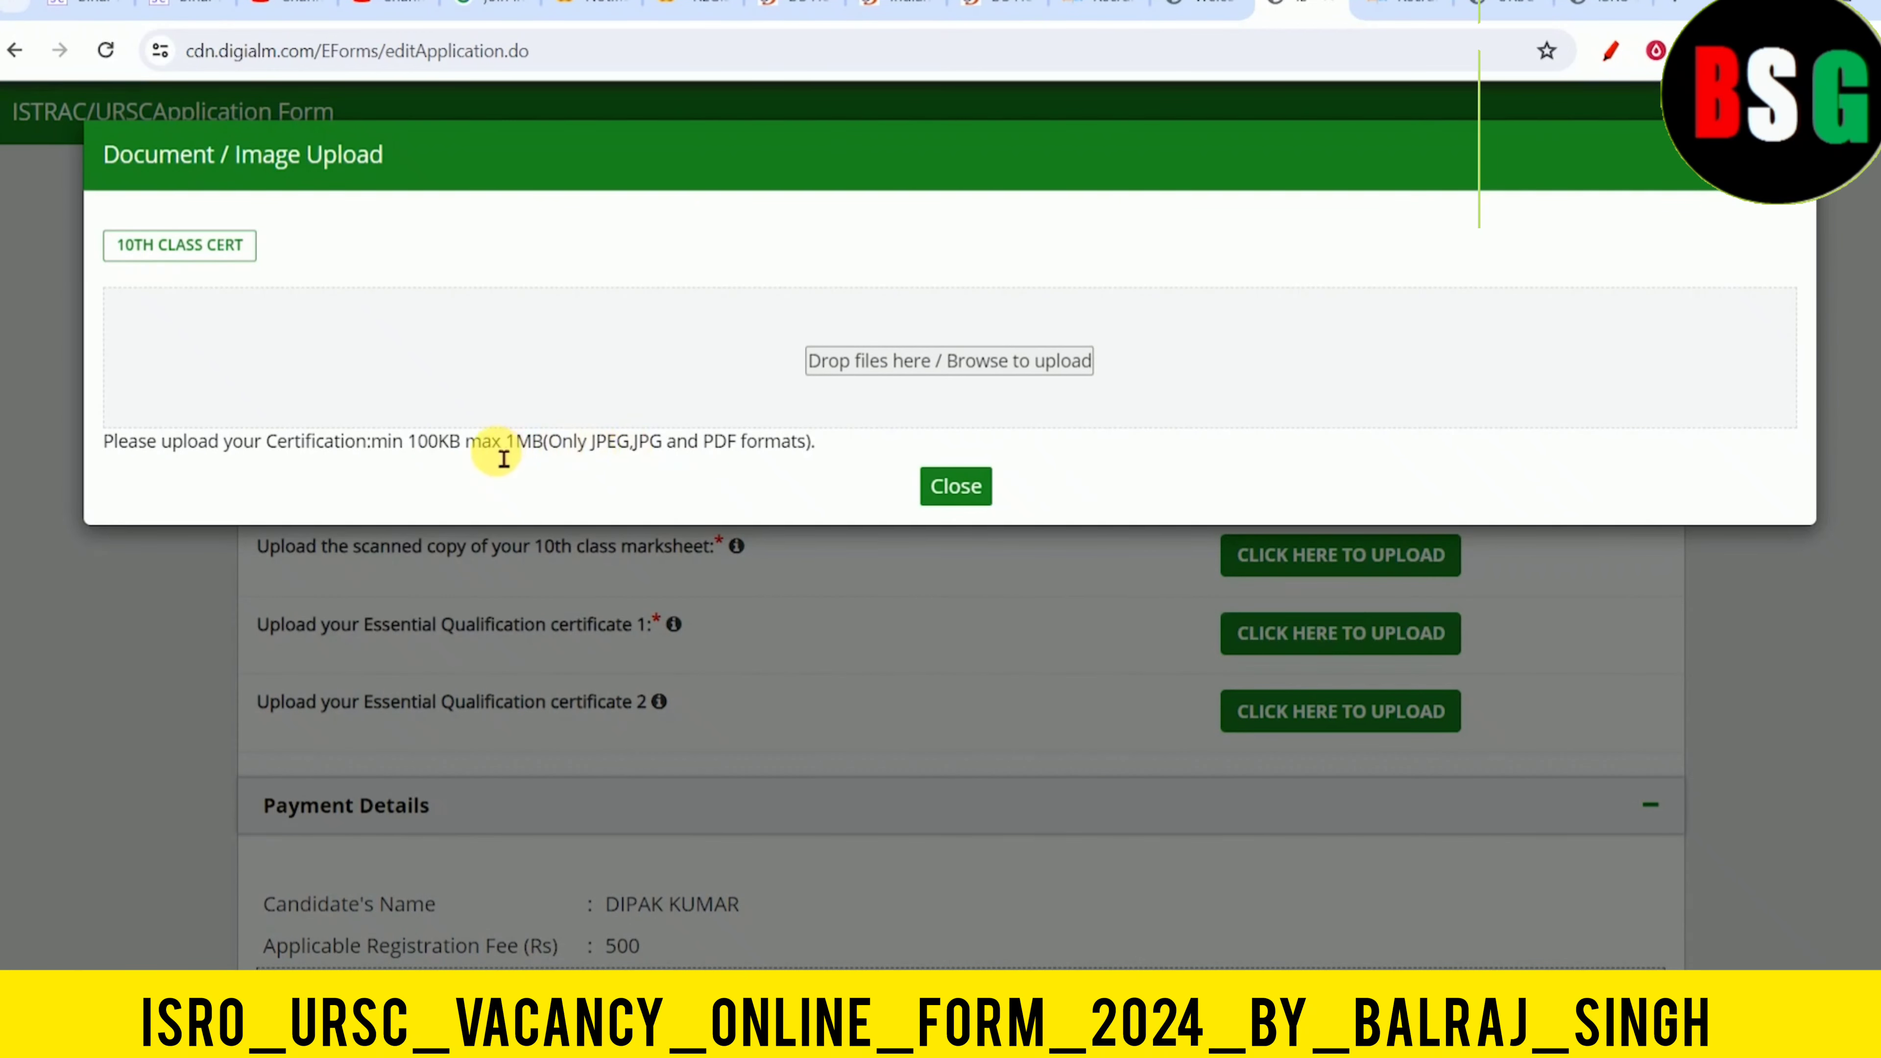
{"action": "left_click_drag", "start_coordinate": [506, 460], "coordinate": [693, 453]}
{"action": "left_click", "coordinate": [688, 455]}
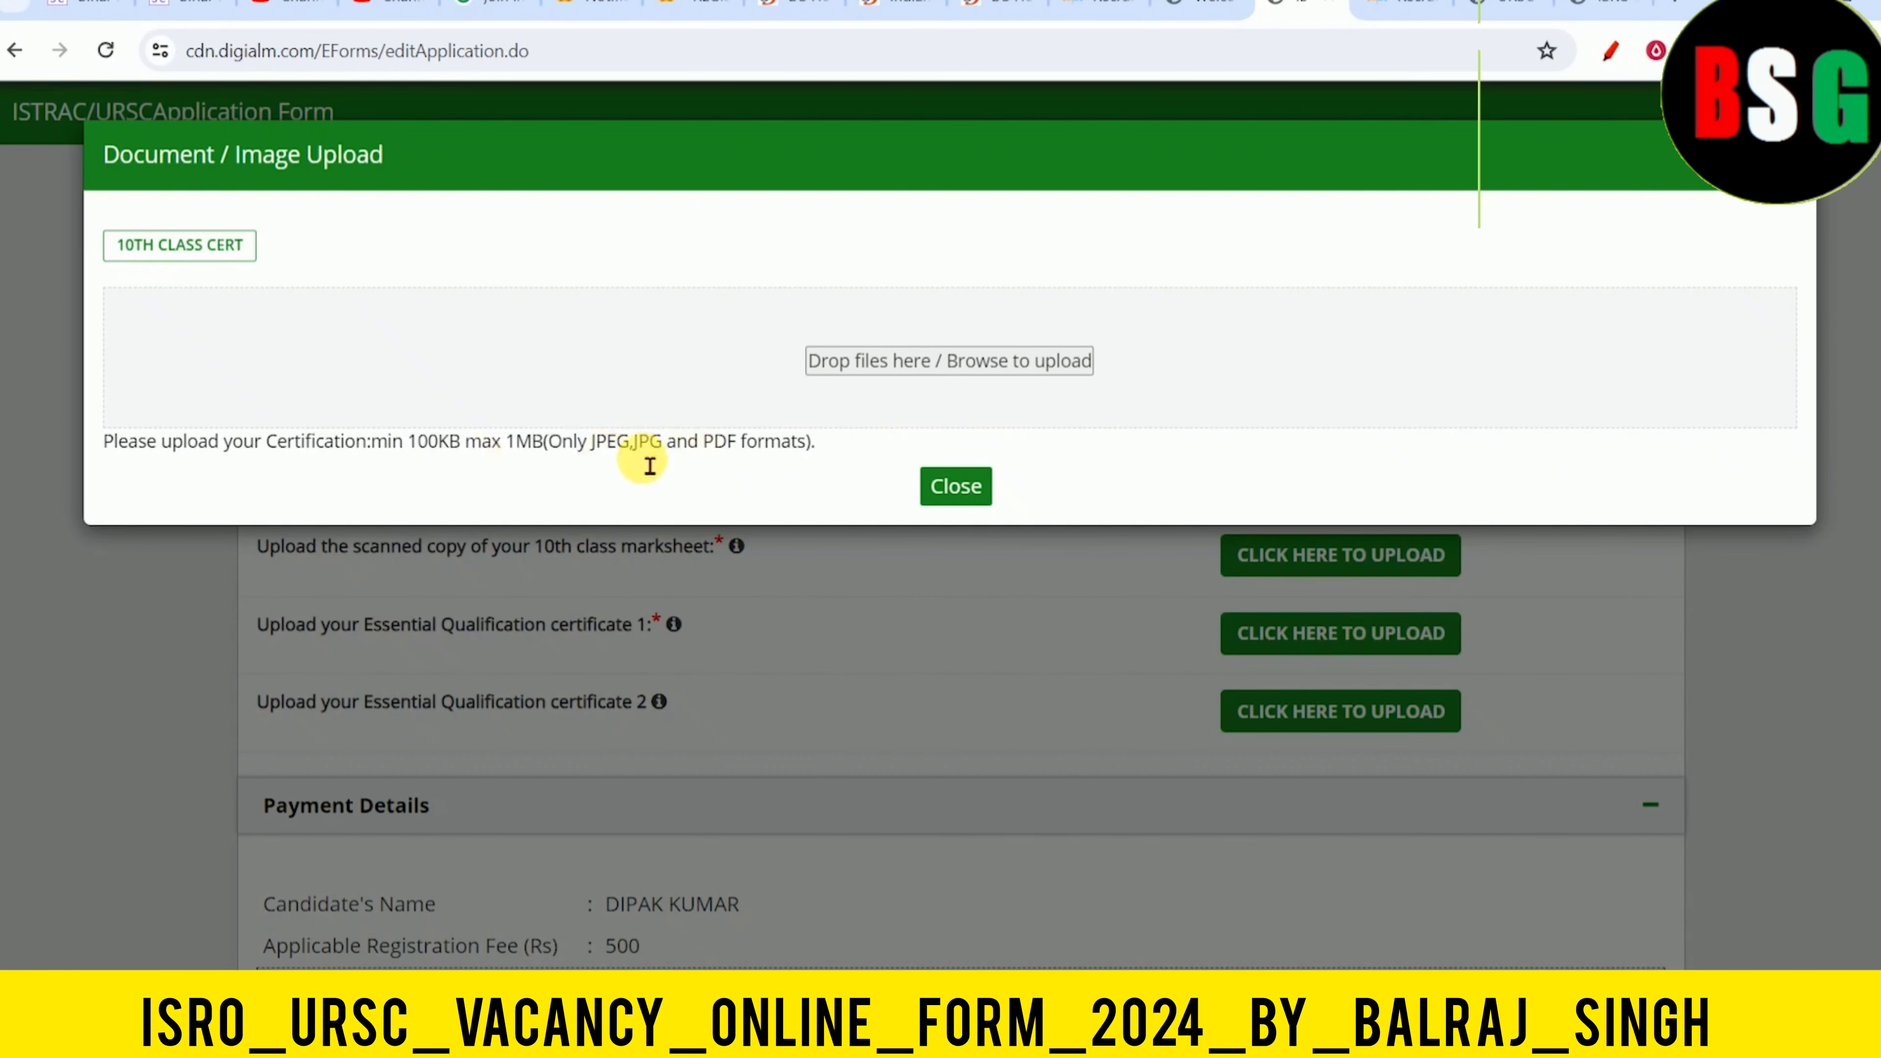
{"action": "left_click", "coordinate": [979, 489]}
Review the 10th class marksheet and Essential Qualification certificate 1 and 2 upload entries, plus the payment details and payment mode sections
{"action": "left_click_drag", "start_coordinate": [535, 549], "coordinate": [700, 546]}
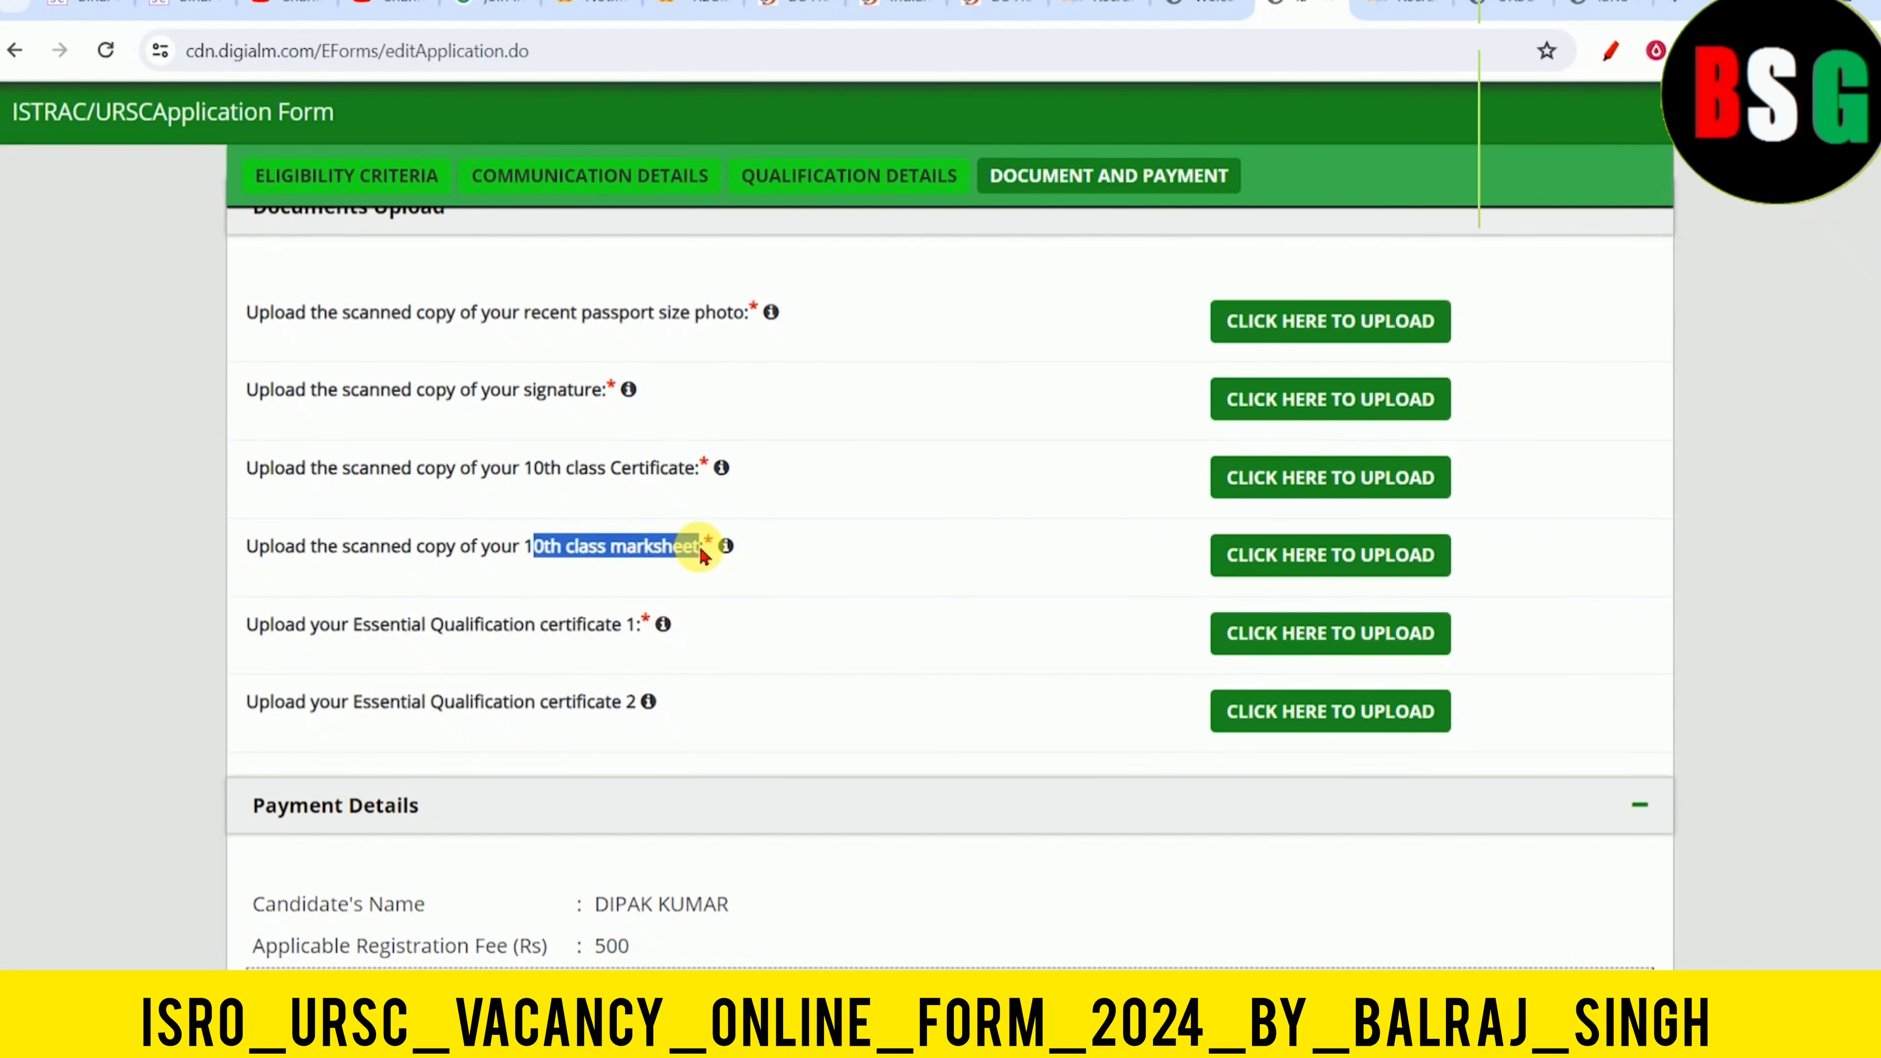
{"action": "left_click_drag", "start_coordinate": [429, 626], "coordinate": [615, 630]}
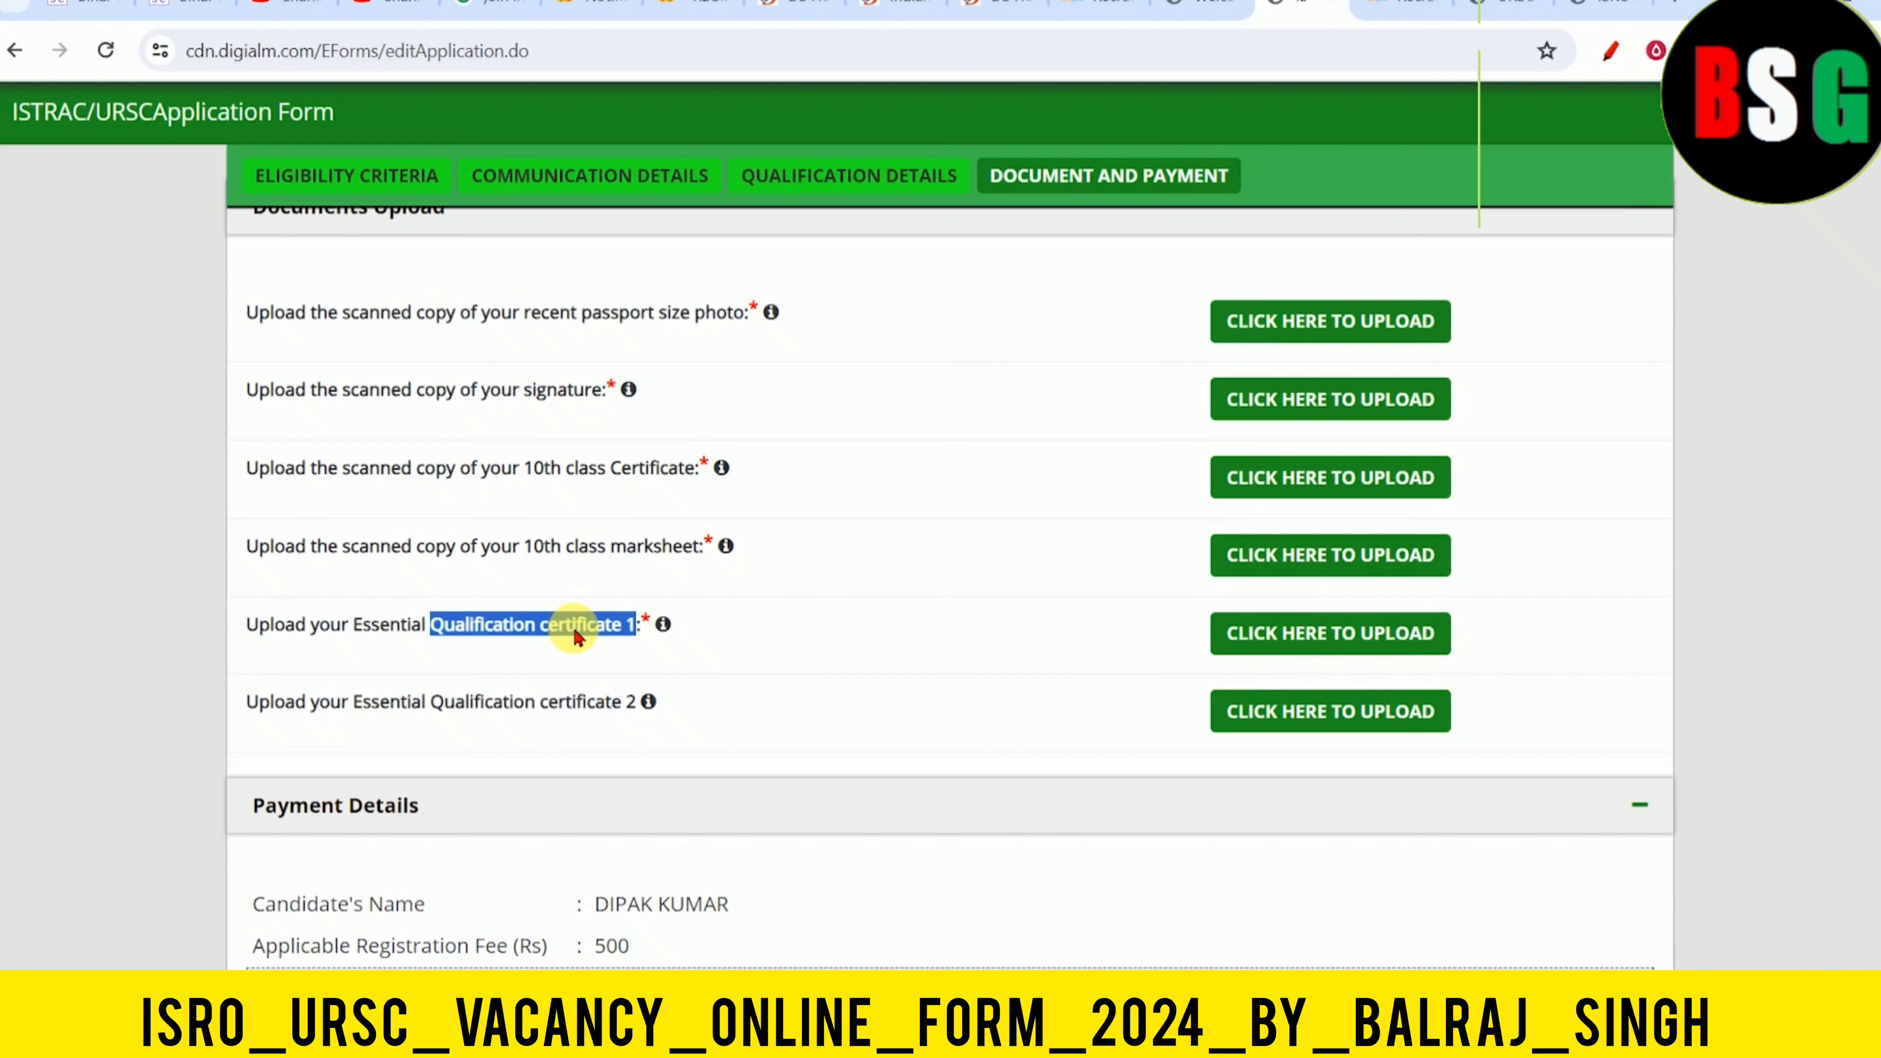
{"action": "left_click", "coordinate": [576, 636]}
{"action": "left_click_drag", "start_coordinate": [431, 630], "coordinate": [637, 629]}
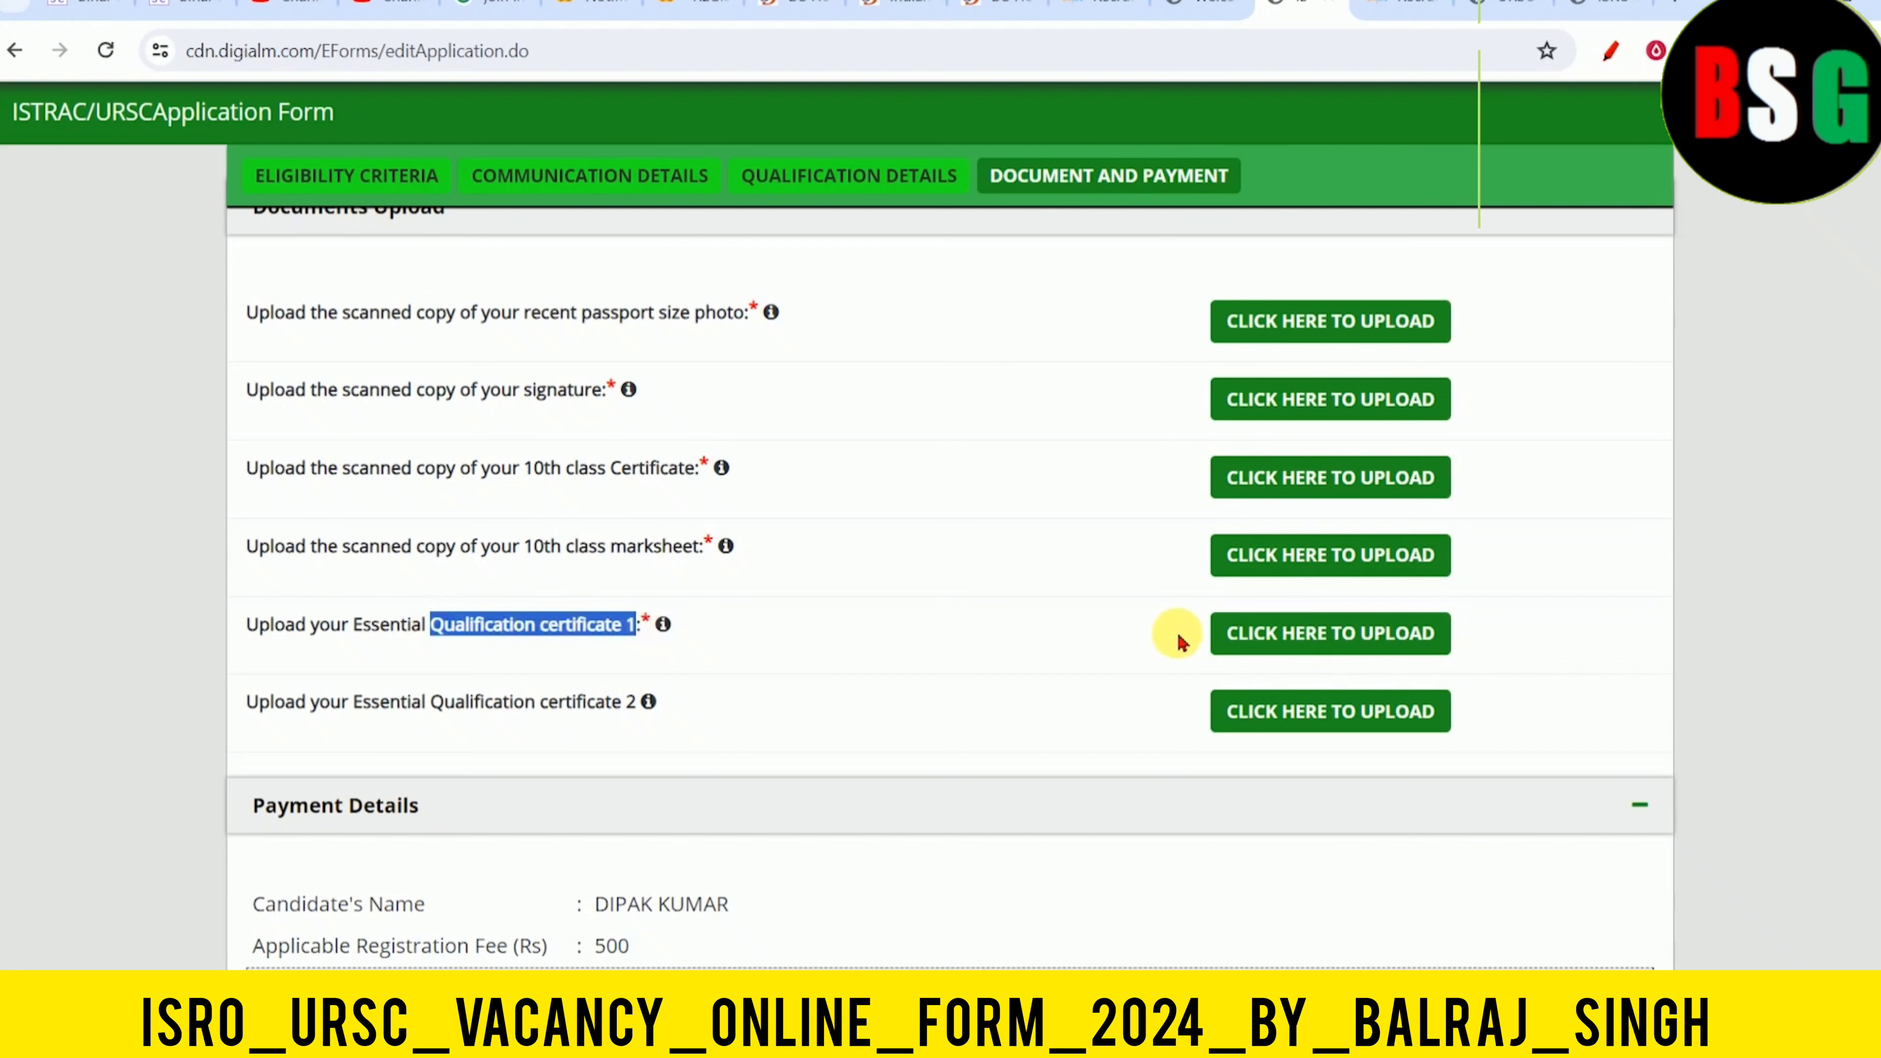
{"action": "left_click", "coordinate": [567, 636]}
{"action": "scroll", "coordinate": [585, 619], "scroll_direction": "down", "scroll_amount": 3}
{"action": "left_click_drag", "start_coordinate": [412, 449], "coordinate": [615, 448]}
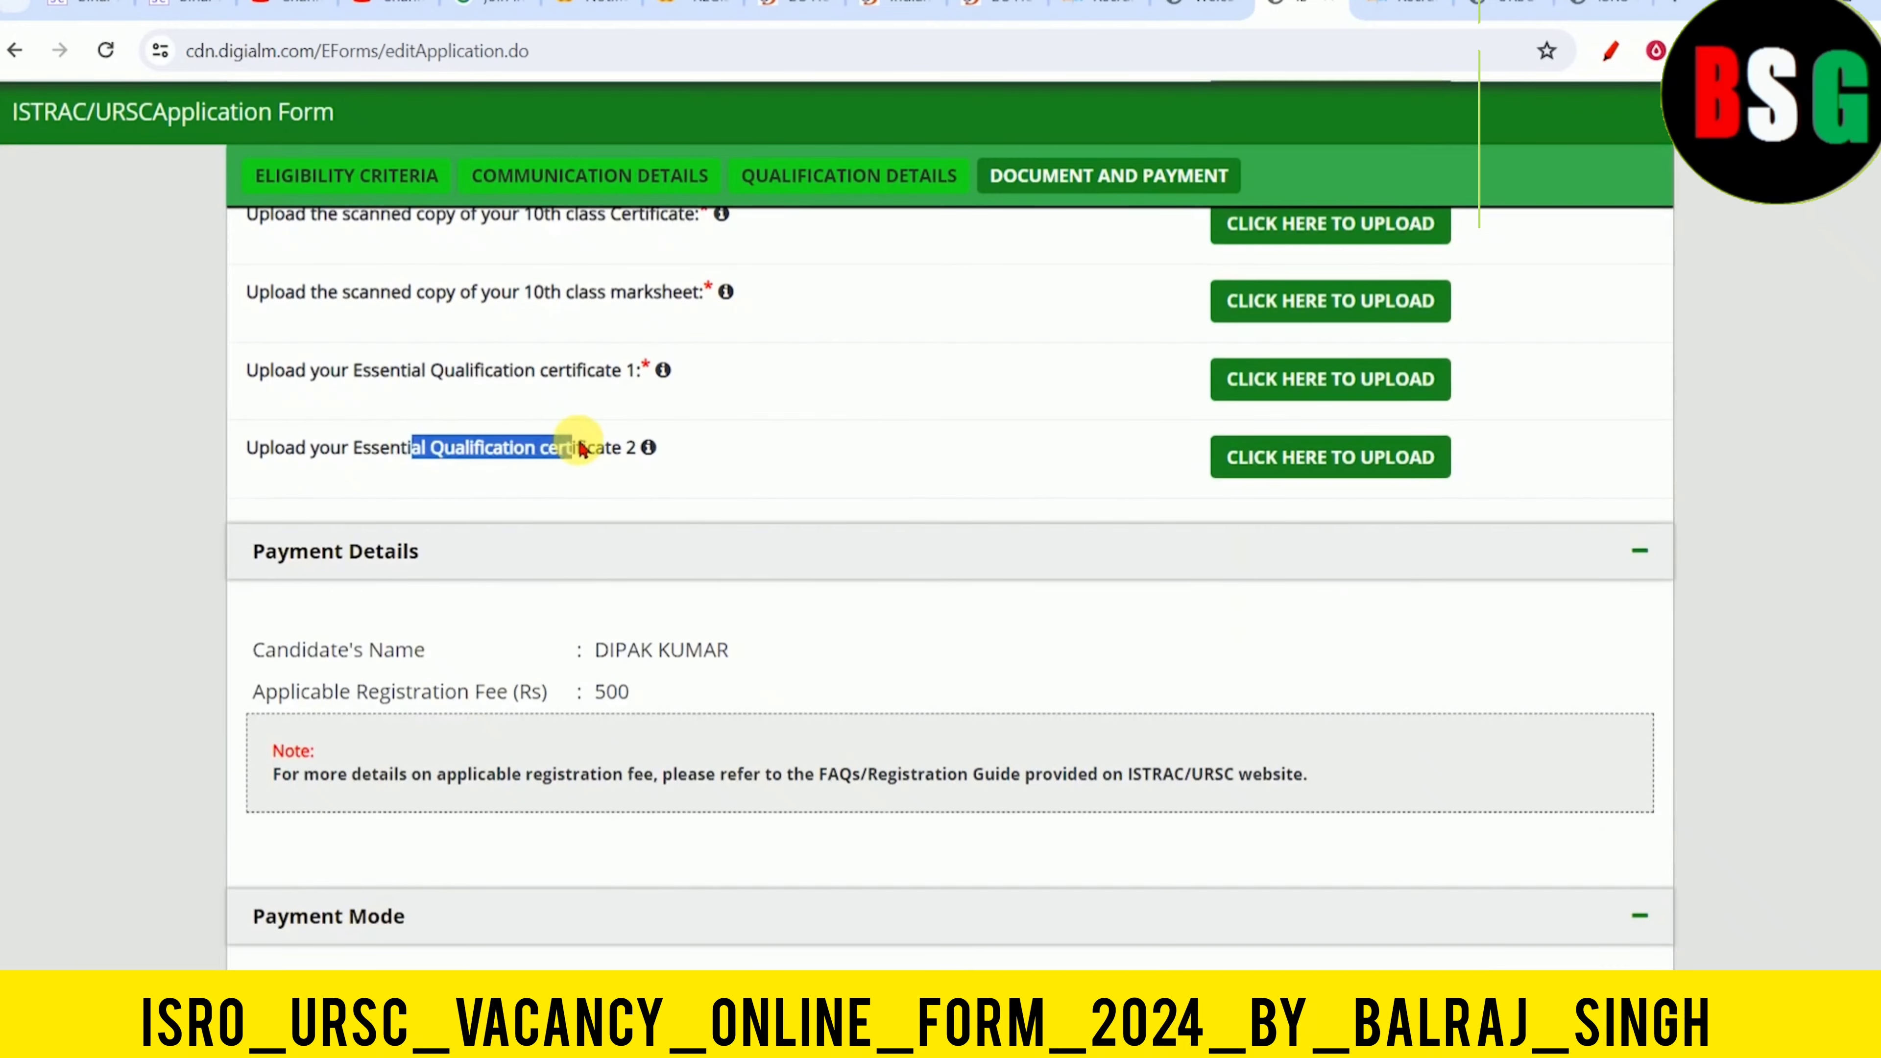
{"action": "scroll", "coordinate": [563, 489], "scroll_direction": "down", "scroll_amount": 2}
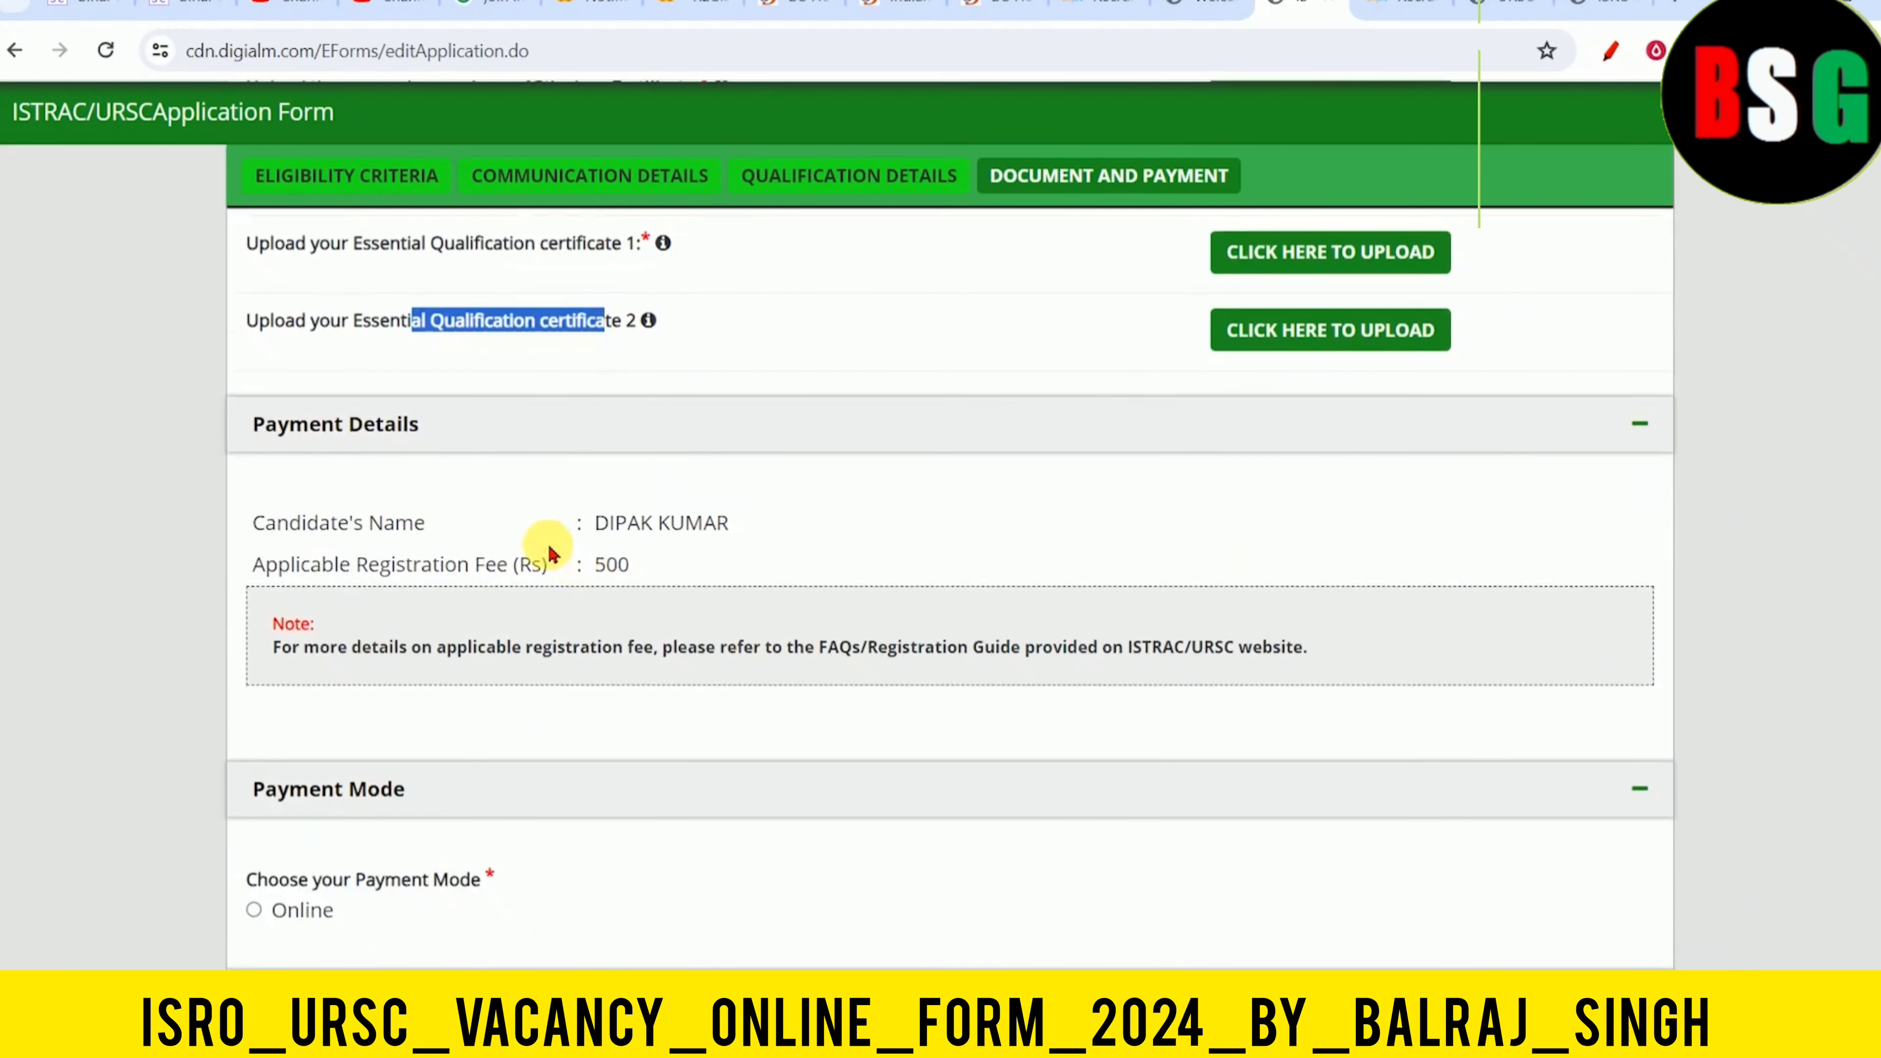
{"action": "scroll", "coordinate": [518, 504], "scroll_direction": "down", "scroll_amount": 5}
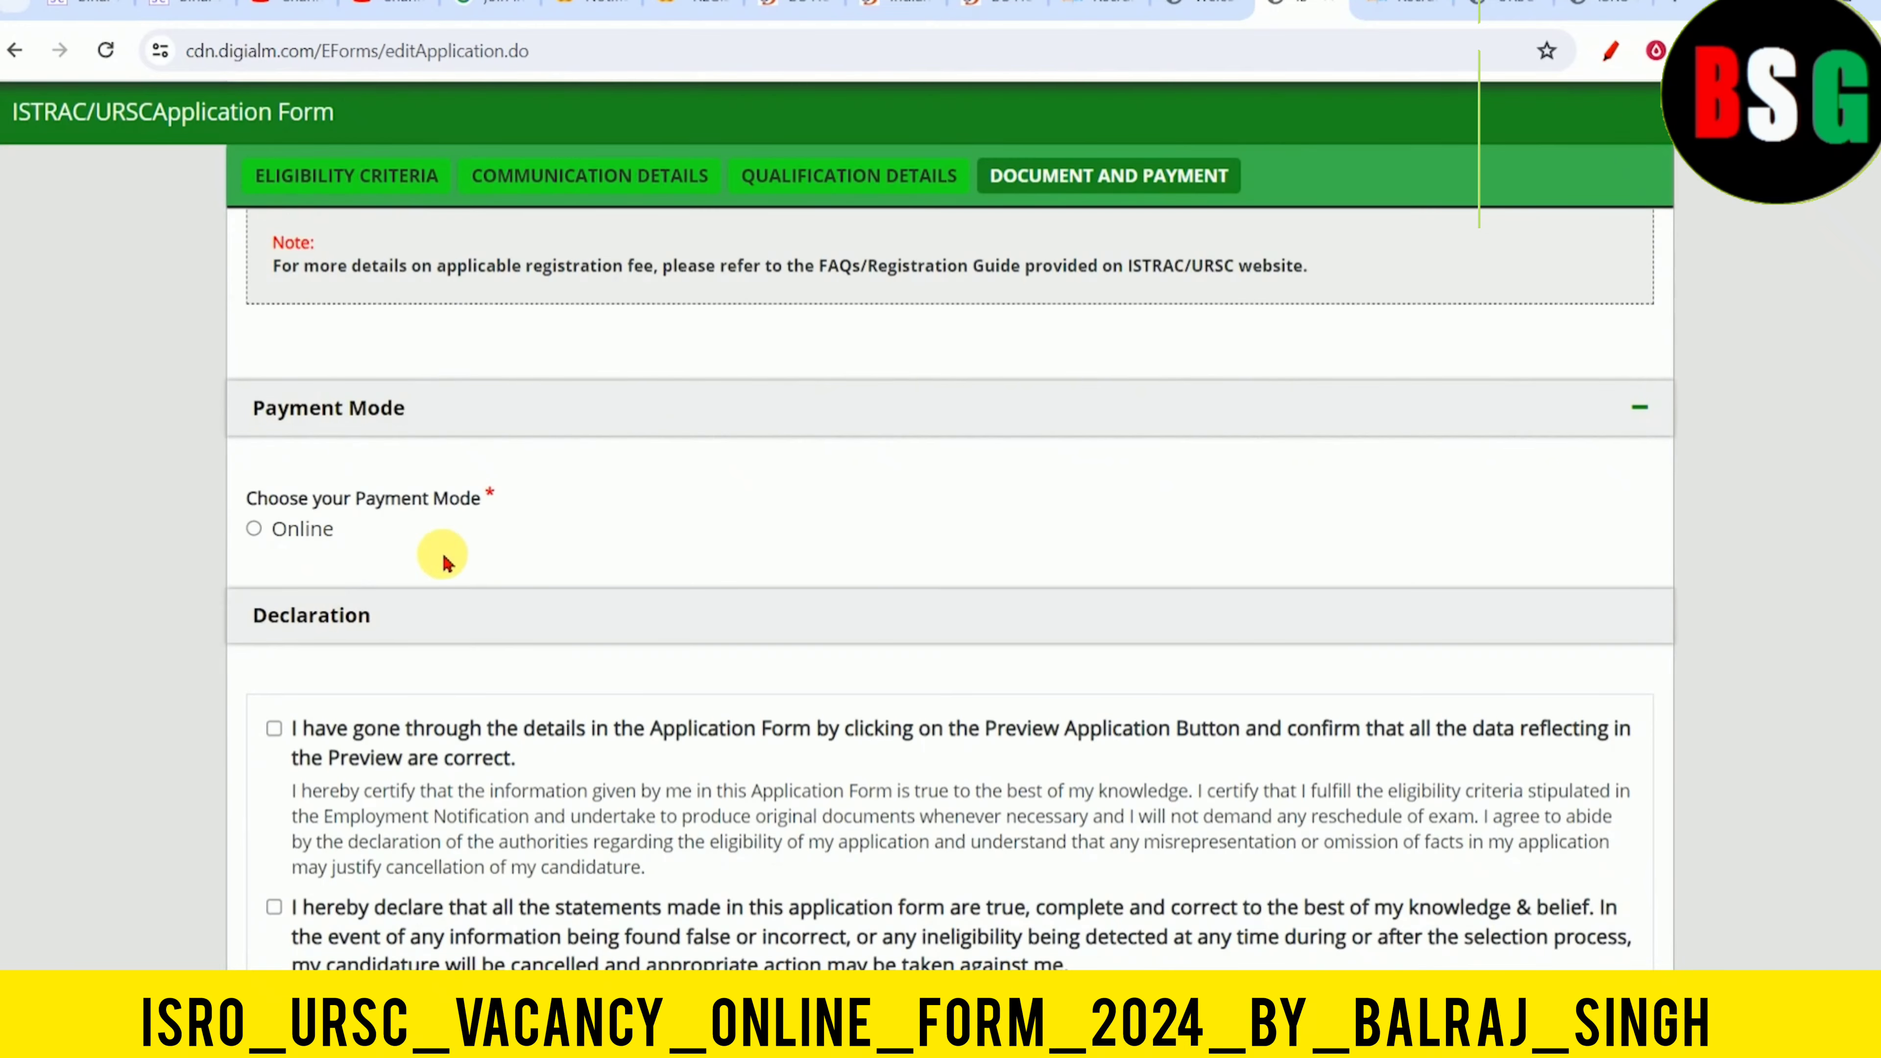
Choose Online as the payment mode and accept all five declaration statements, including I Agree
{"action": "left_click", "coordinate": [254, 528]}
{"action": "scroll", "coordinate": [263, 504], "scroll_direction": "down", "scroll_amount": 3}
{"action": "left_click", "coordinate": [274, 474]}
{"action": "left_click", "coordinate": [274, 746]}
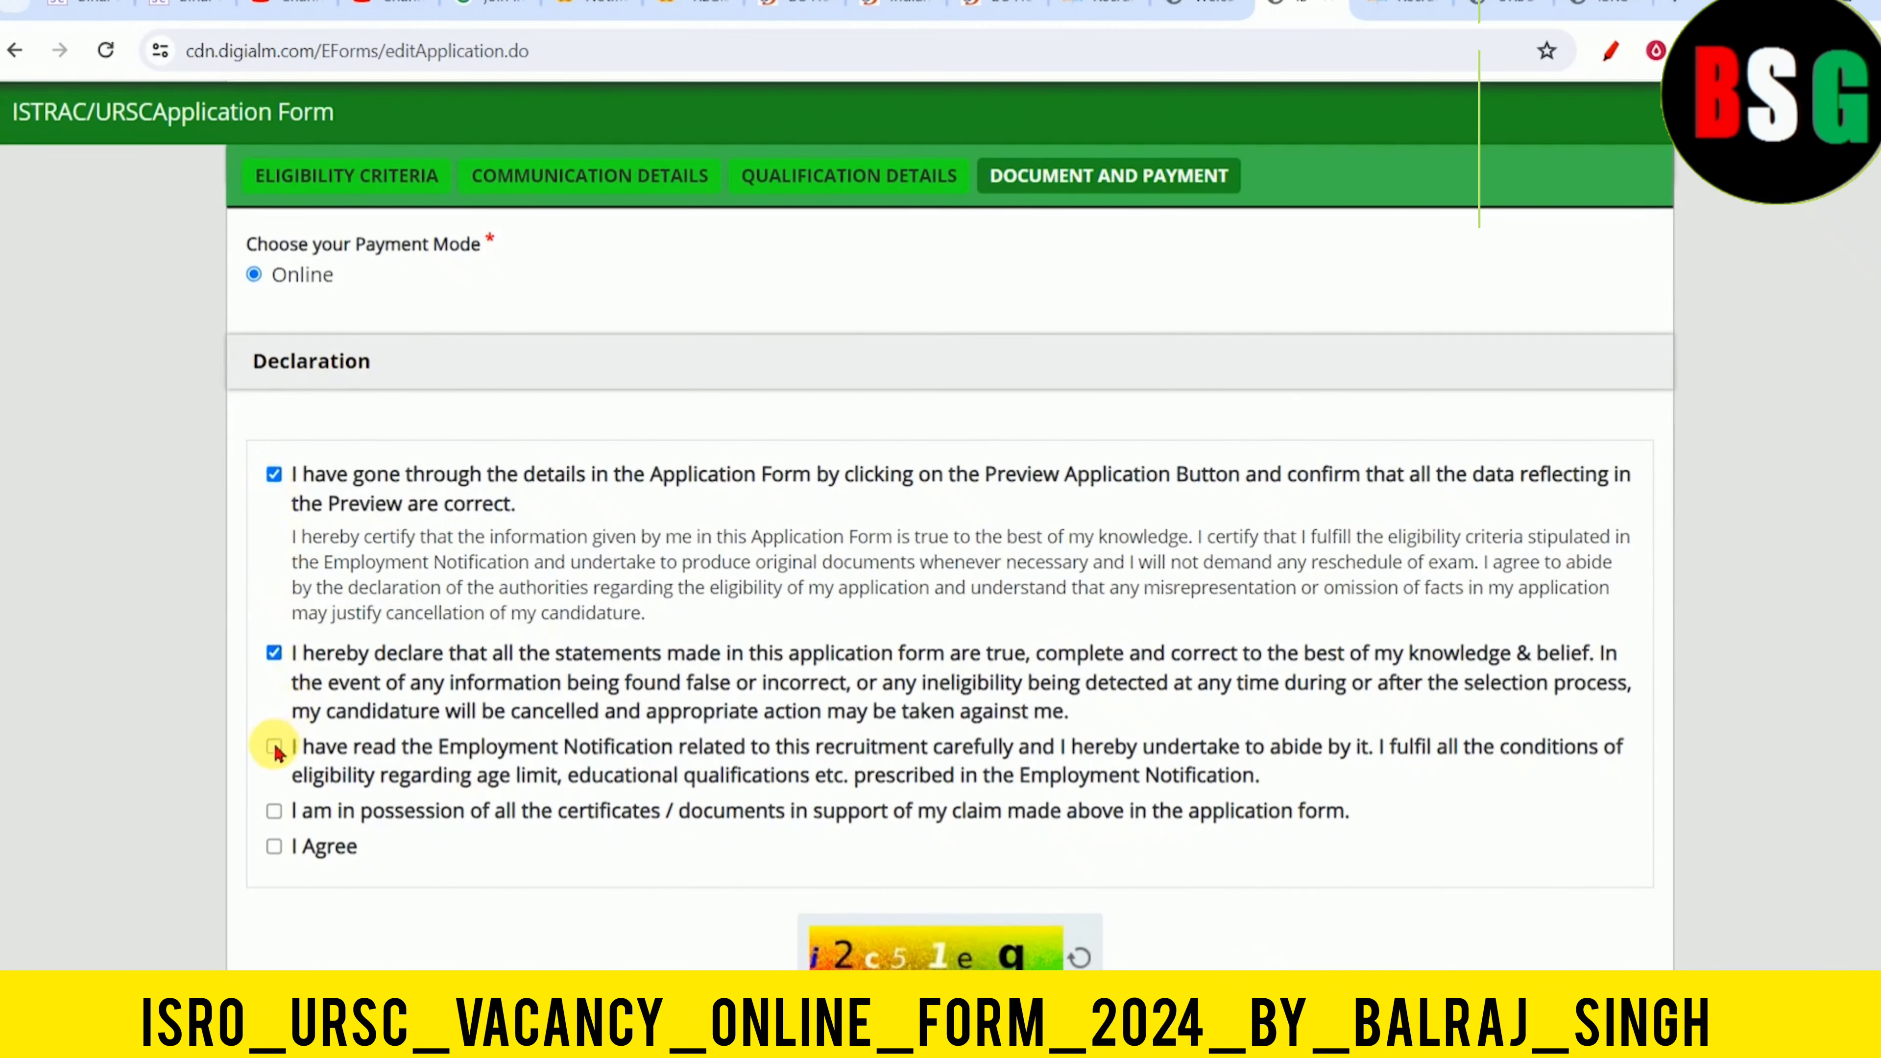
{"action": "left_click", "coordinate": [273, 811]}
{"action": "left_click", "coordinate": [273, 846]}
Fill in the captcha characters shown in the image and review the full application in the preview
{"action": "scroll", "coordinate": [503, 811], "scroll_direction": "down", "scroll_amount": 4}
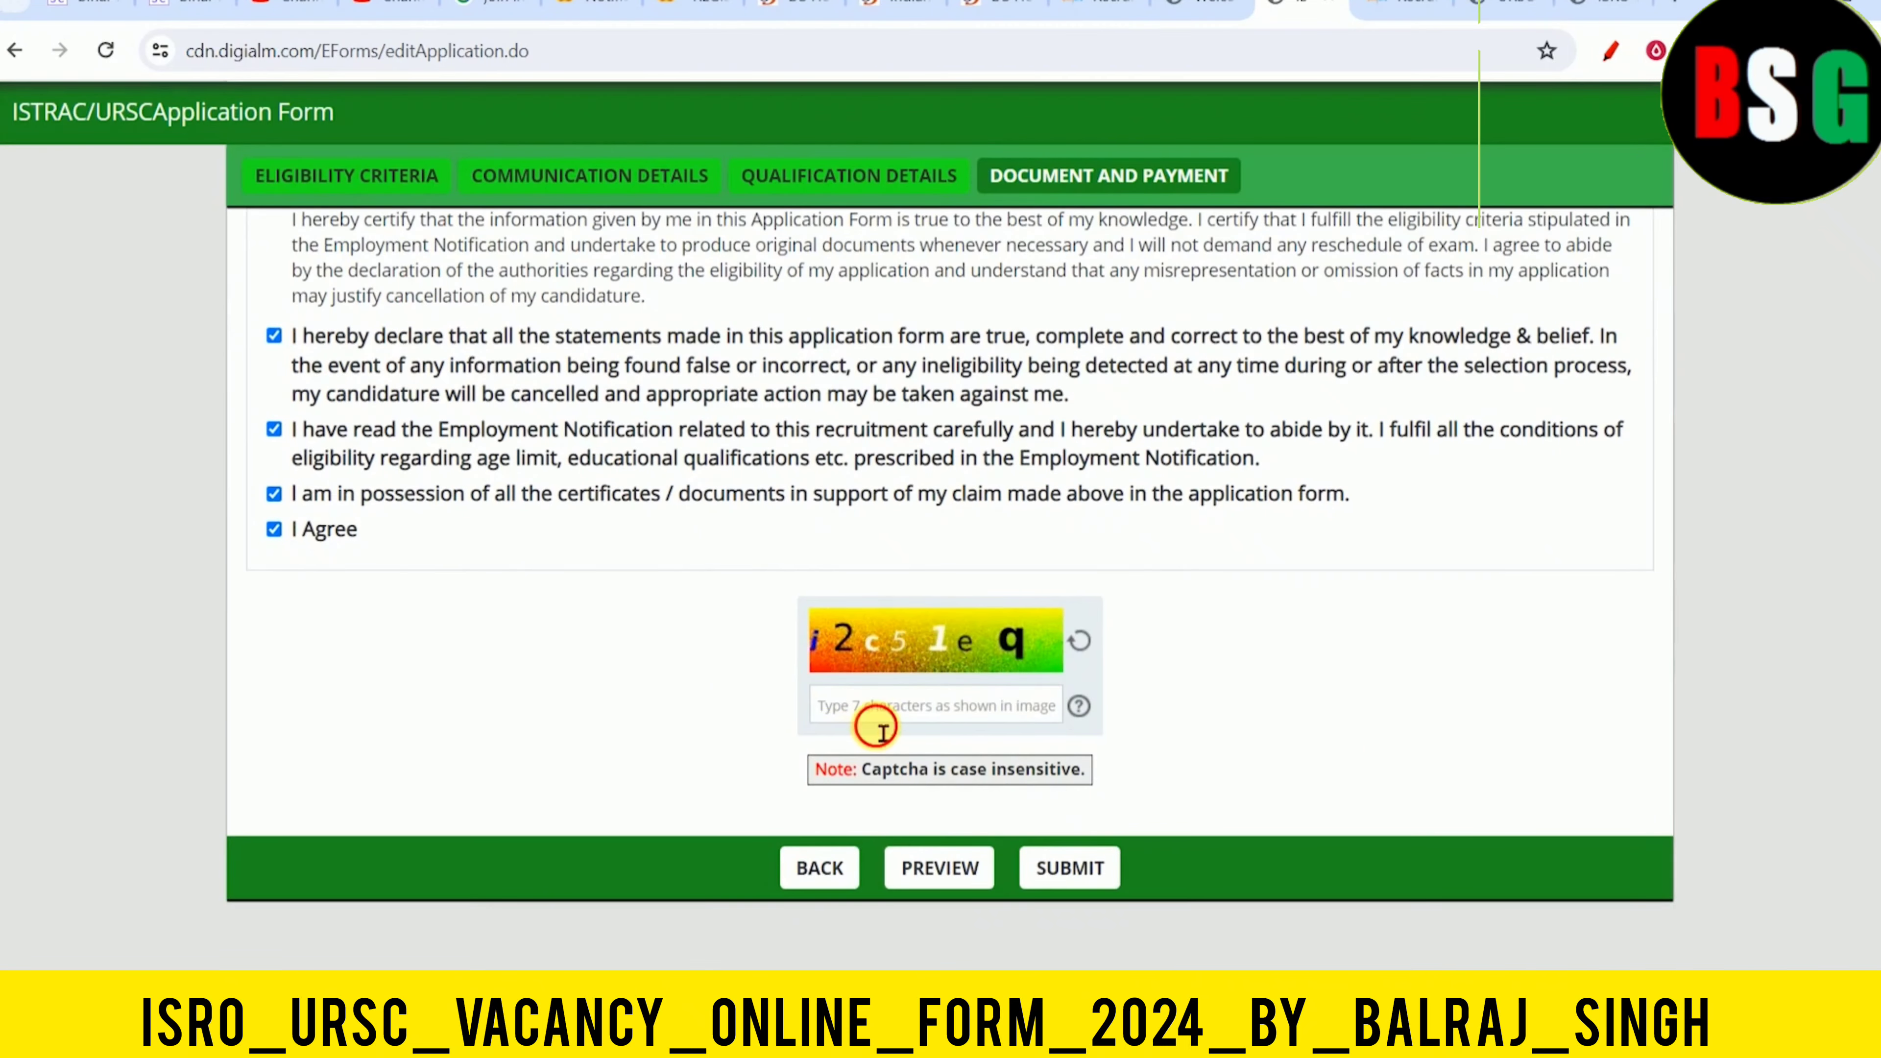
{"action": "left_click", "coordinate": [951, 875]}
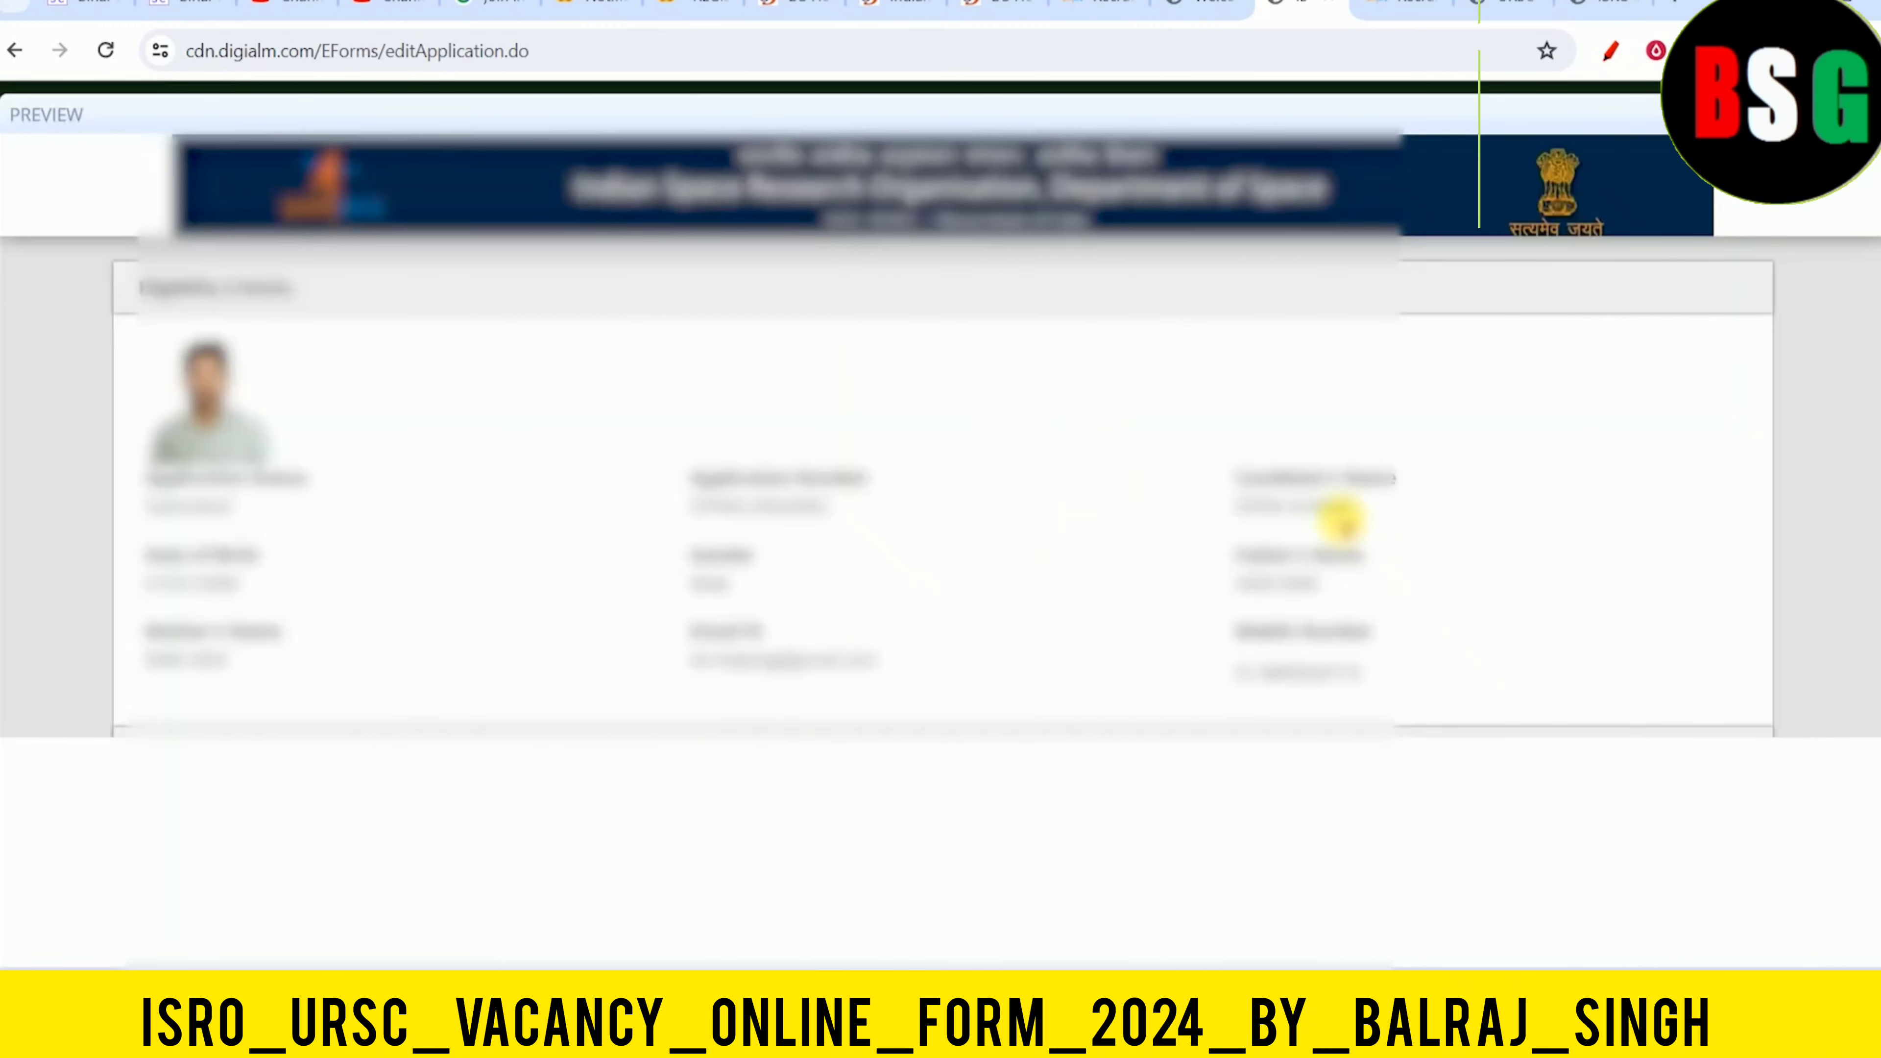
{"action": "scroll", "coordinate": [1126, 478], "scroll_direction": "down", "scroll_amount": 10}
{"action": "scroll", "coordinate": [1117, 483], "scroll_direction": "down", "scroll_amount": 10}
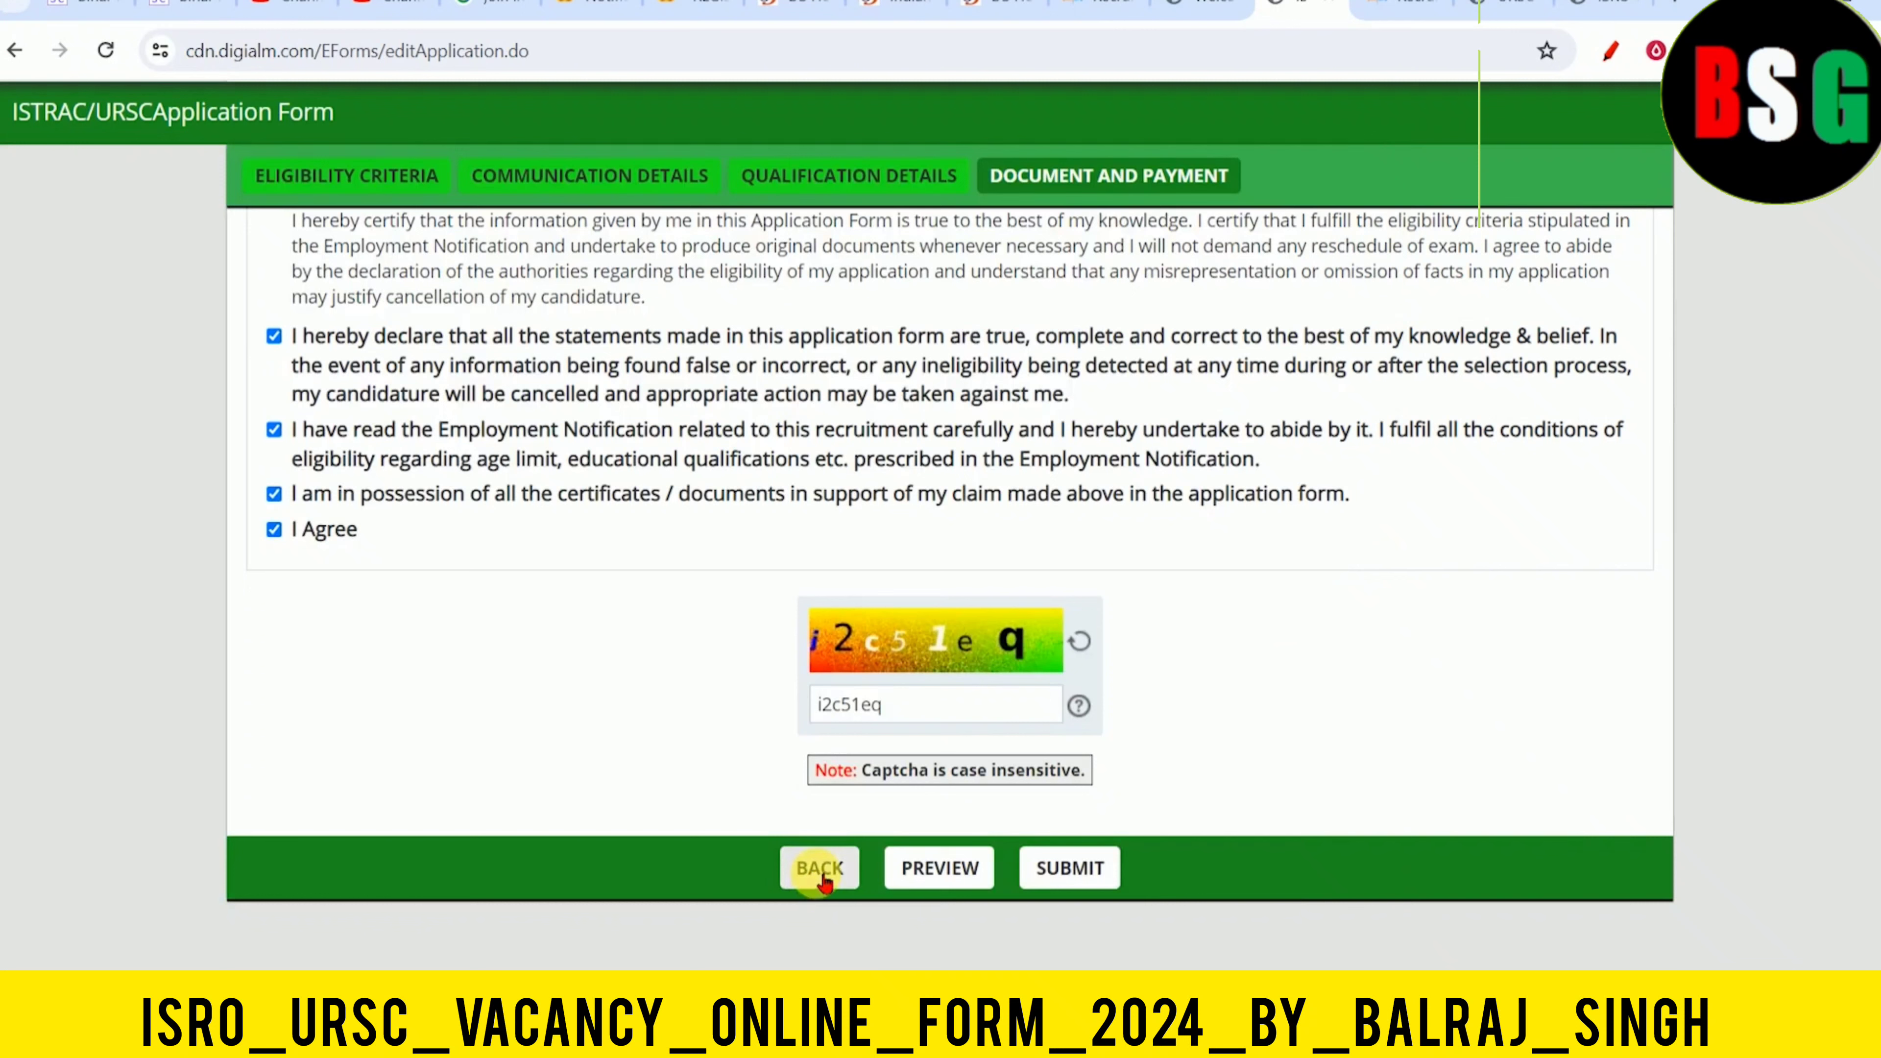
Try to submit the application, and view the uploaded photo, signature and certificates from the Documents Upload section
{"action": "left_click", "coordinate": [1074, 872]}
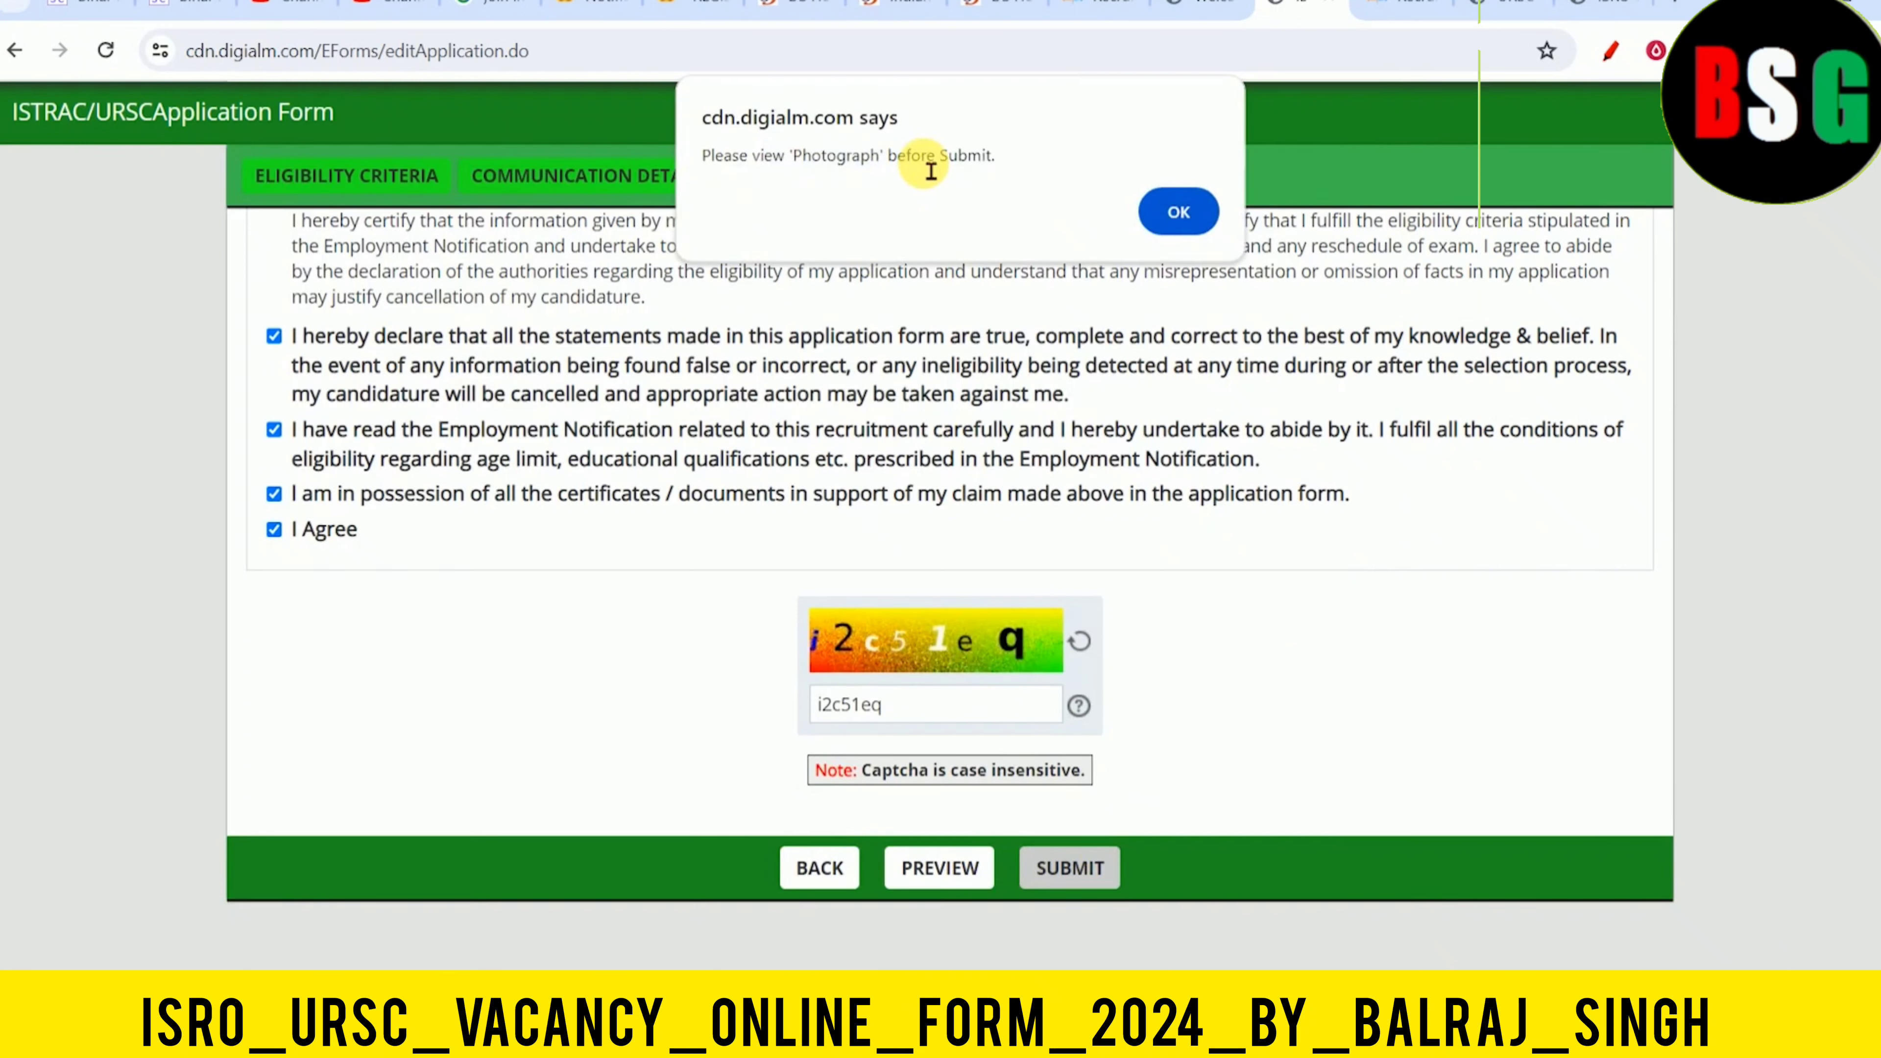
{"action": "left_click", "coordinate": [1178, 211]}
{"action": "scroll", "coordinate": [489, 526], "scroll_direction": "up", "scroll_amount": 10}
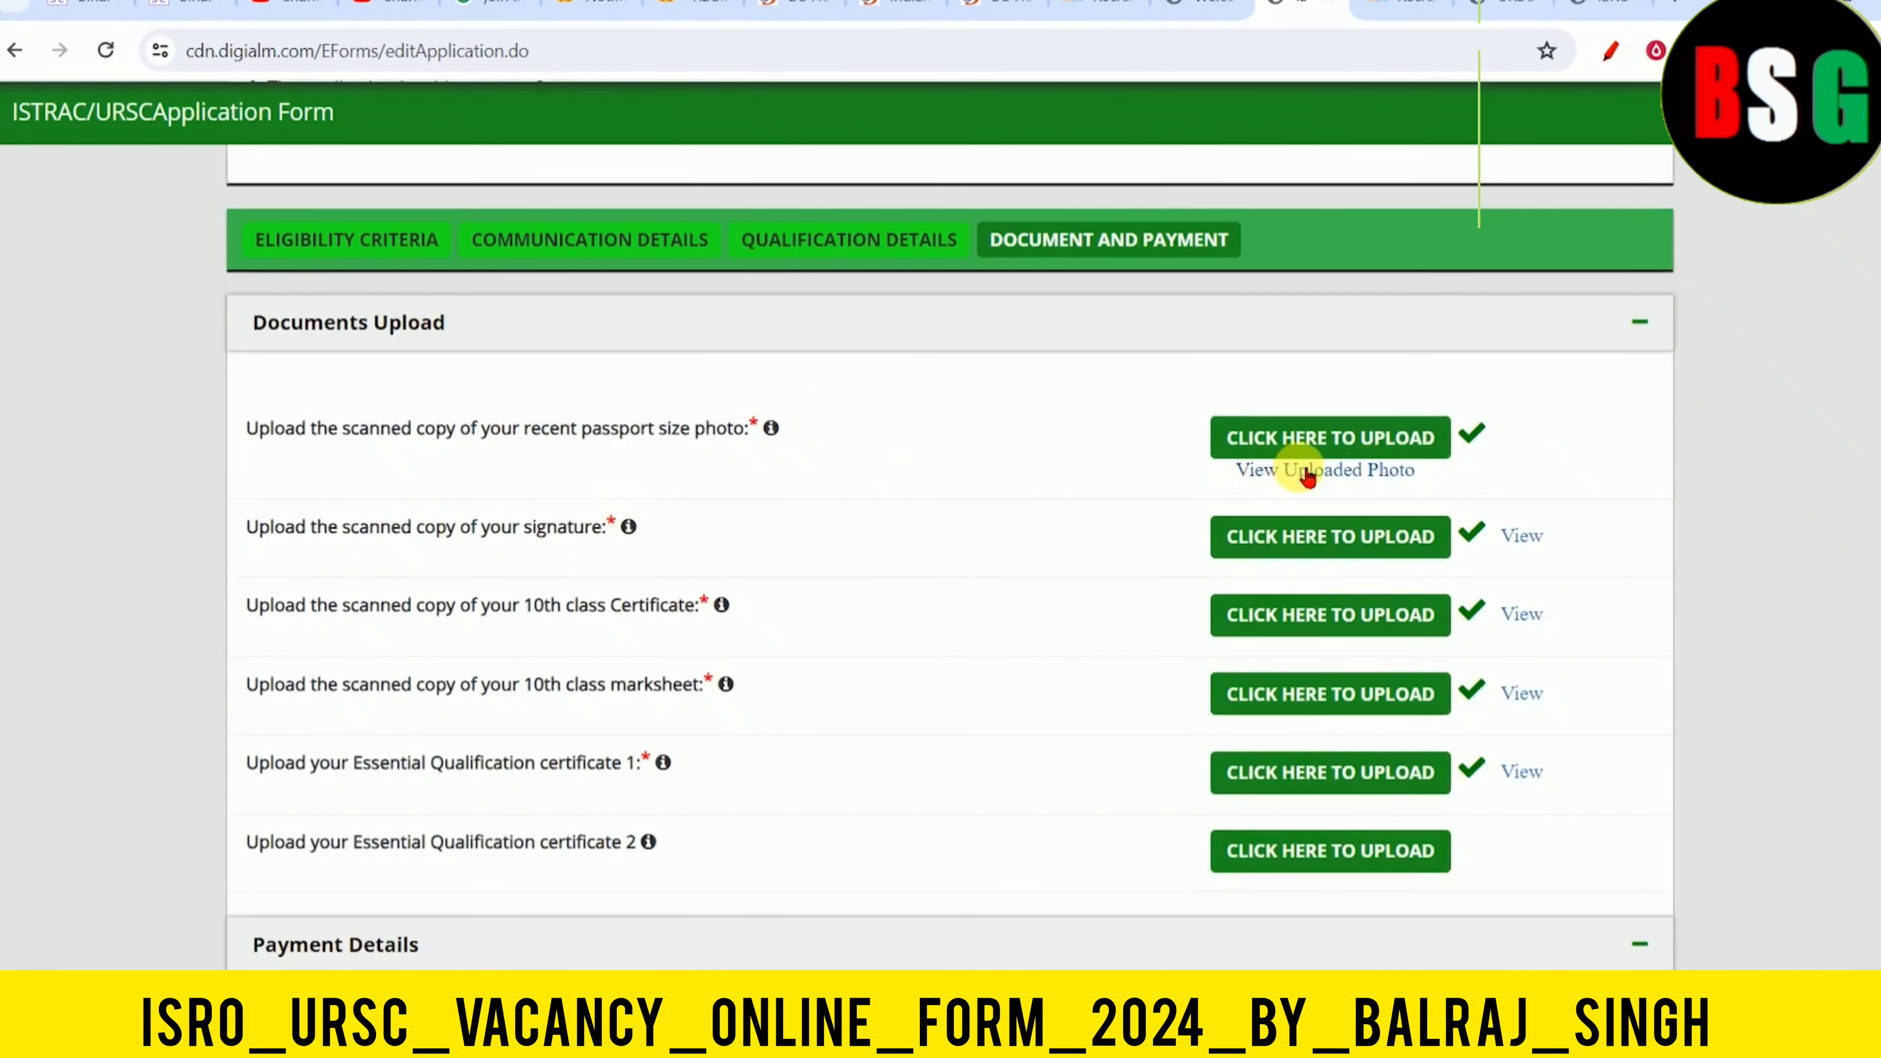
{"action": "left_click", "coordinate": [1312, 471]}
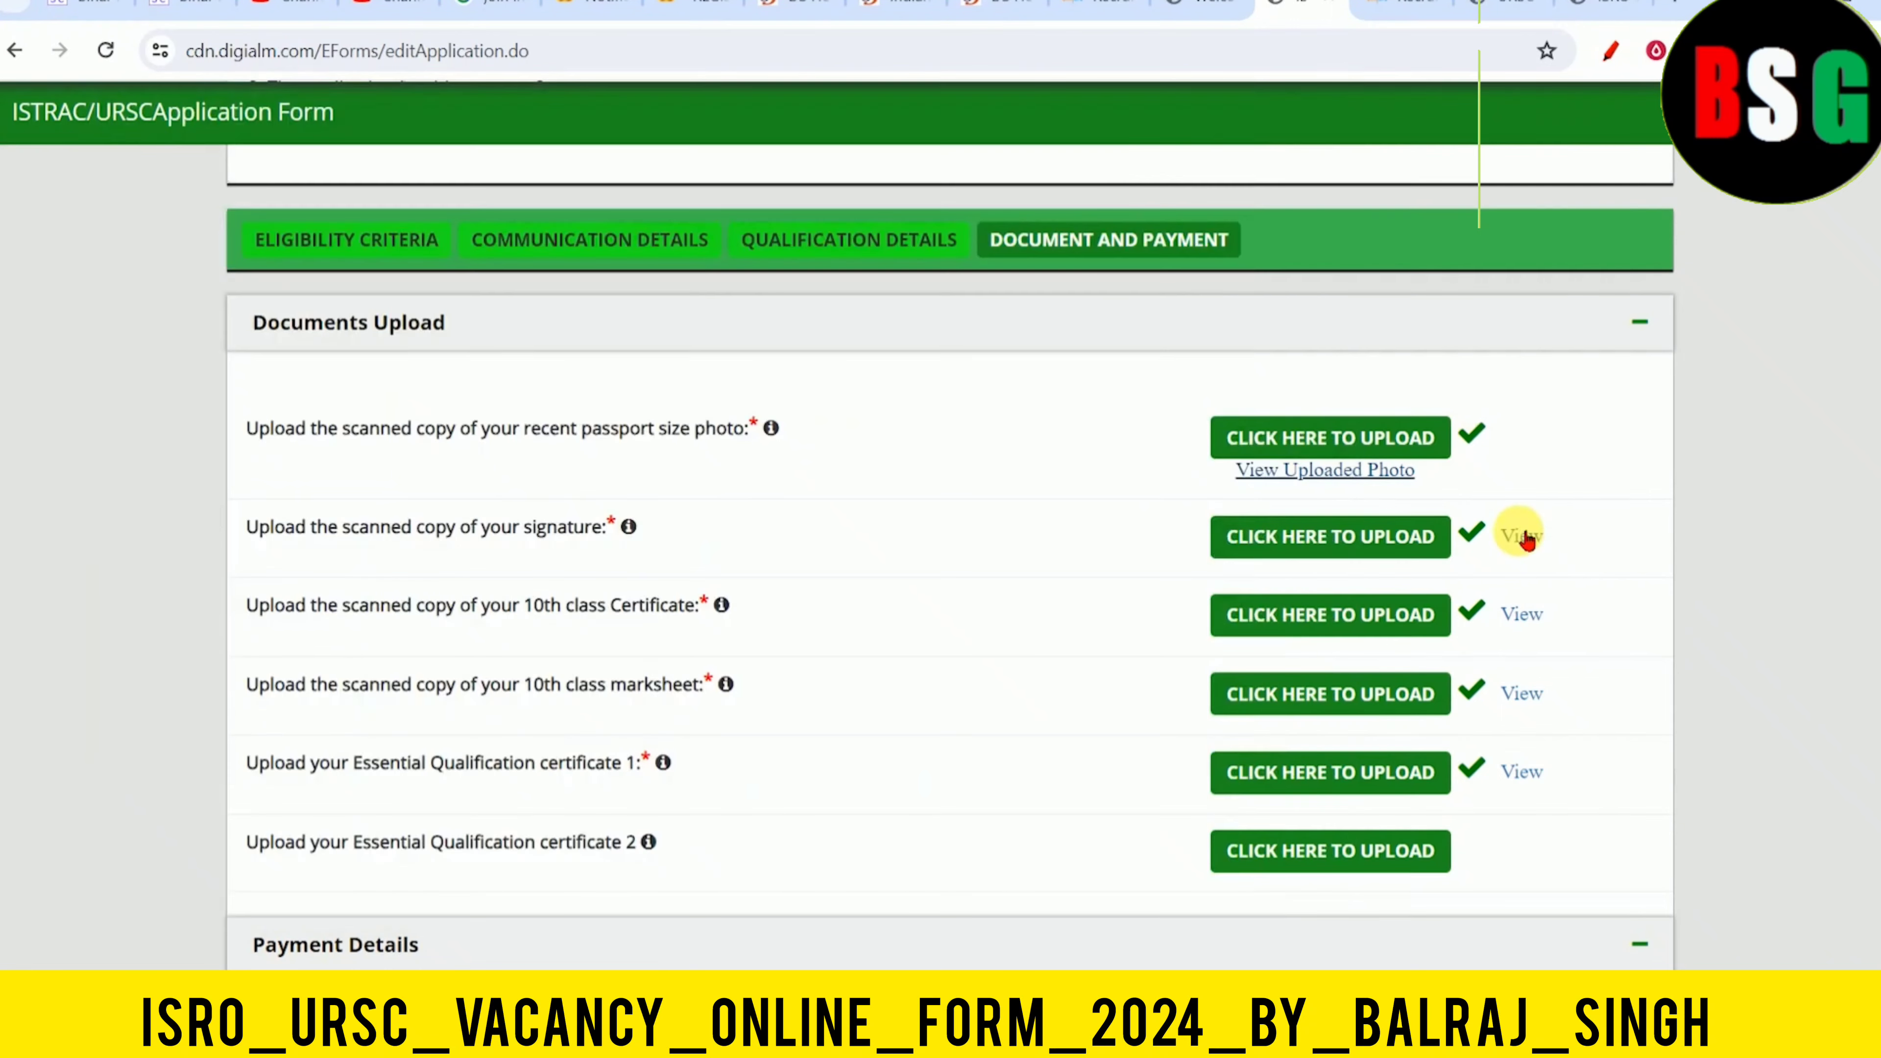
{"action": "left_click", "coordinate": [1521, 535]}
{"action": "left_click", "coordinate": [1114, 114]}
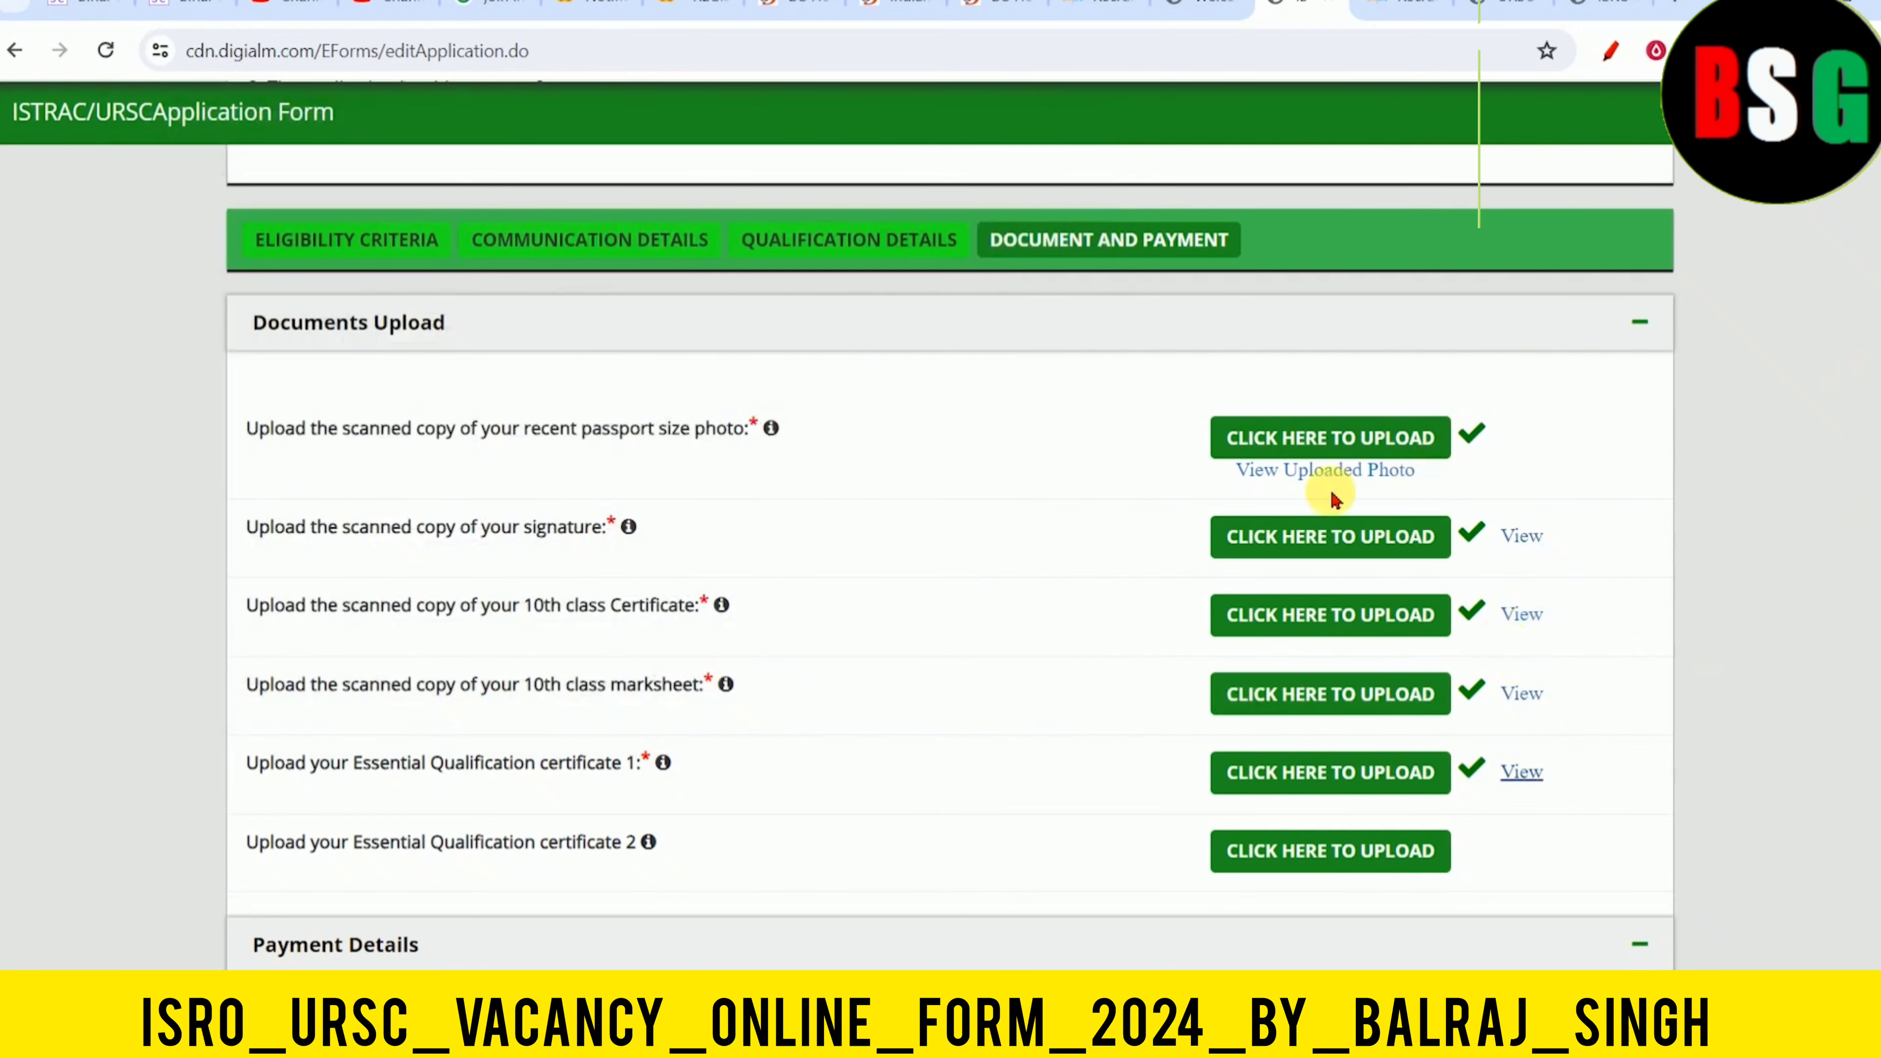
Submit the application form and agree to the personal data instructions to proceed to the payment page
{"action": "scroll", "coordinate": [1521, 771], "scroll_direction": "down", "scroll_amount": 15}
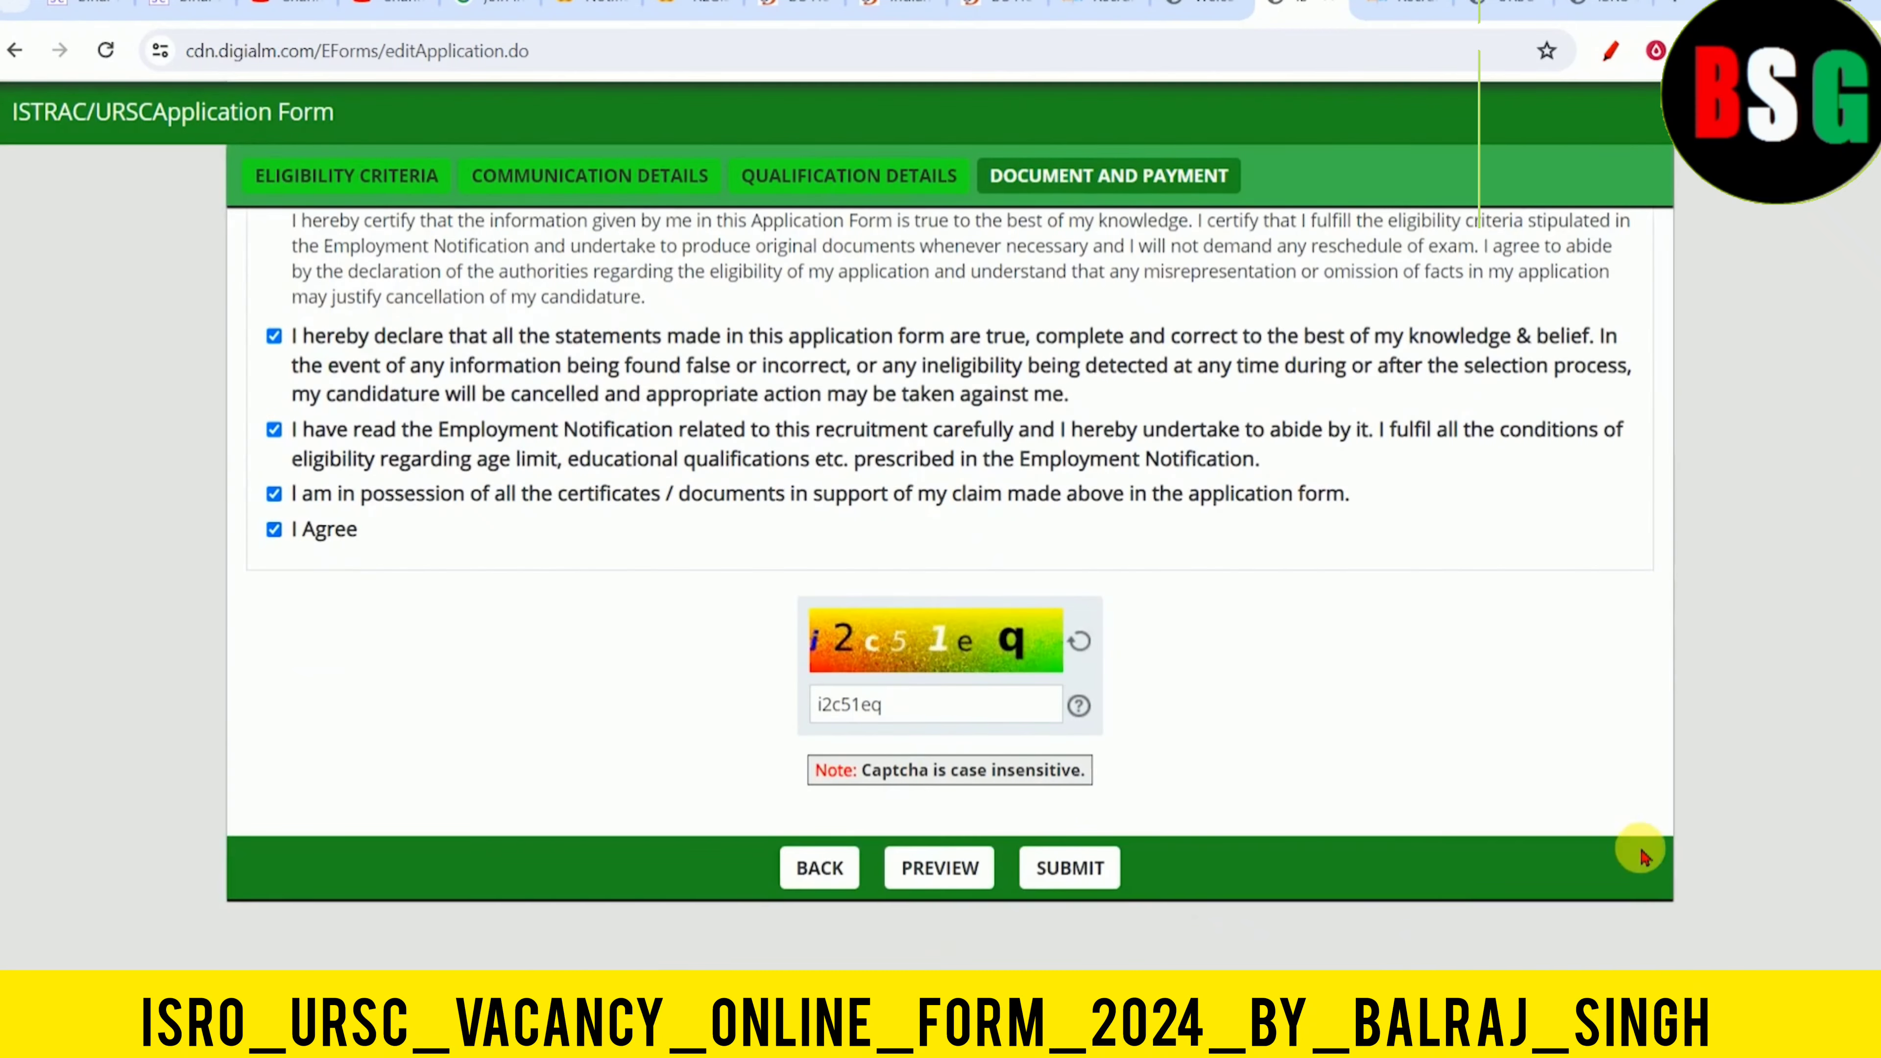
{"action": "left_click", "coordinate": [1069, 868]}
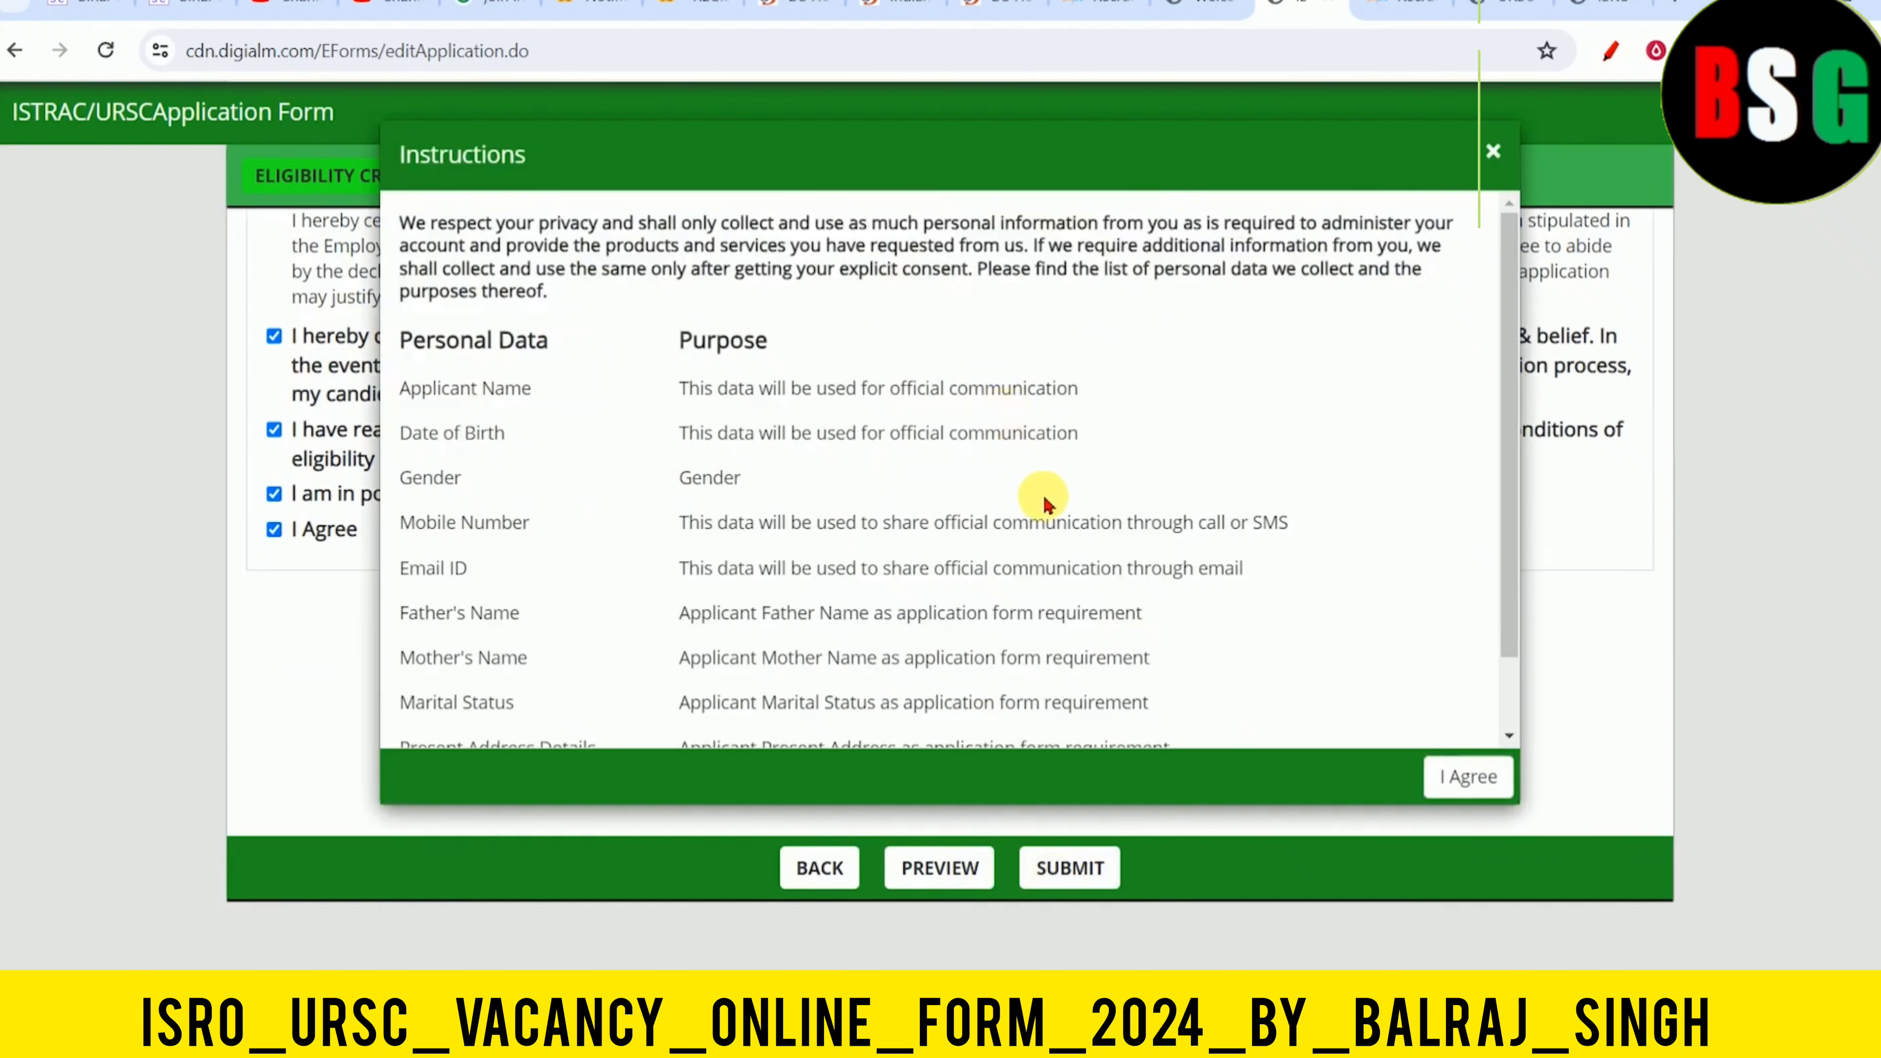
{"action": "scroll", "coordinate": [982, 512], "scroll_direction": "down", "scroll_amount": 2}
{"action": "left_click", "coordinate": [1462, 779]}
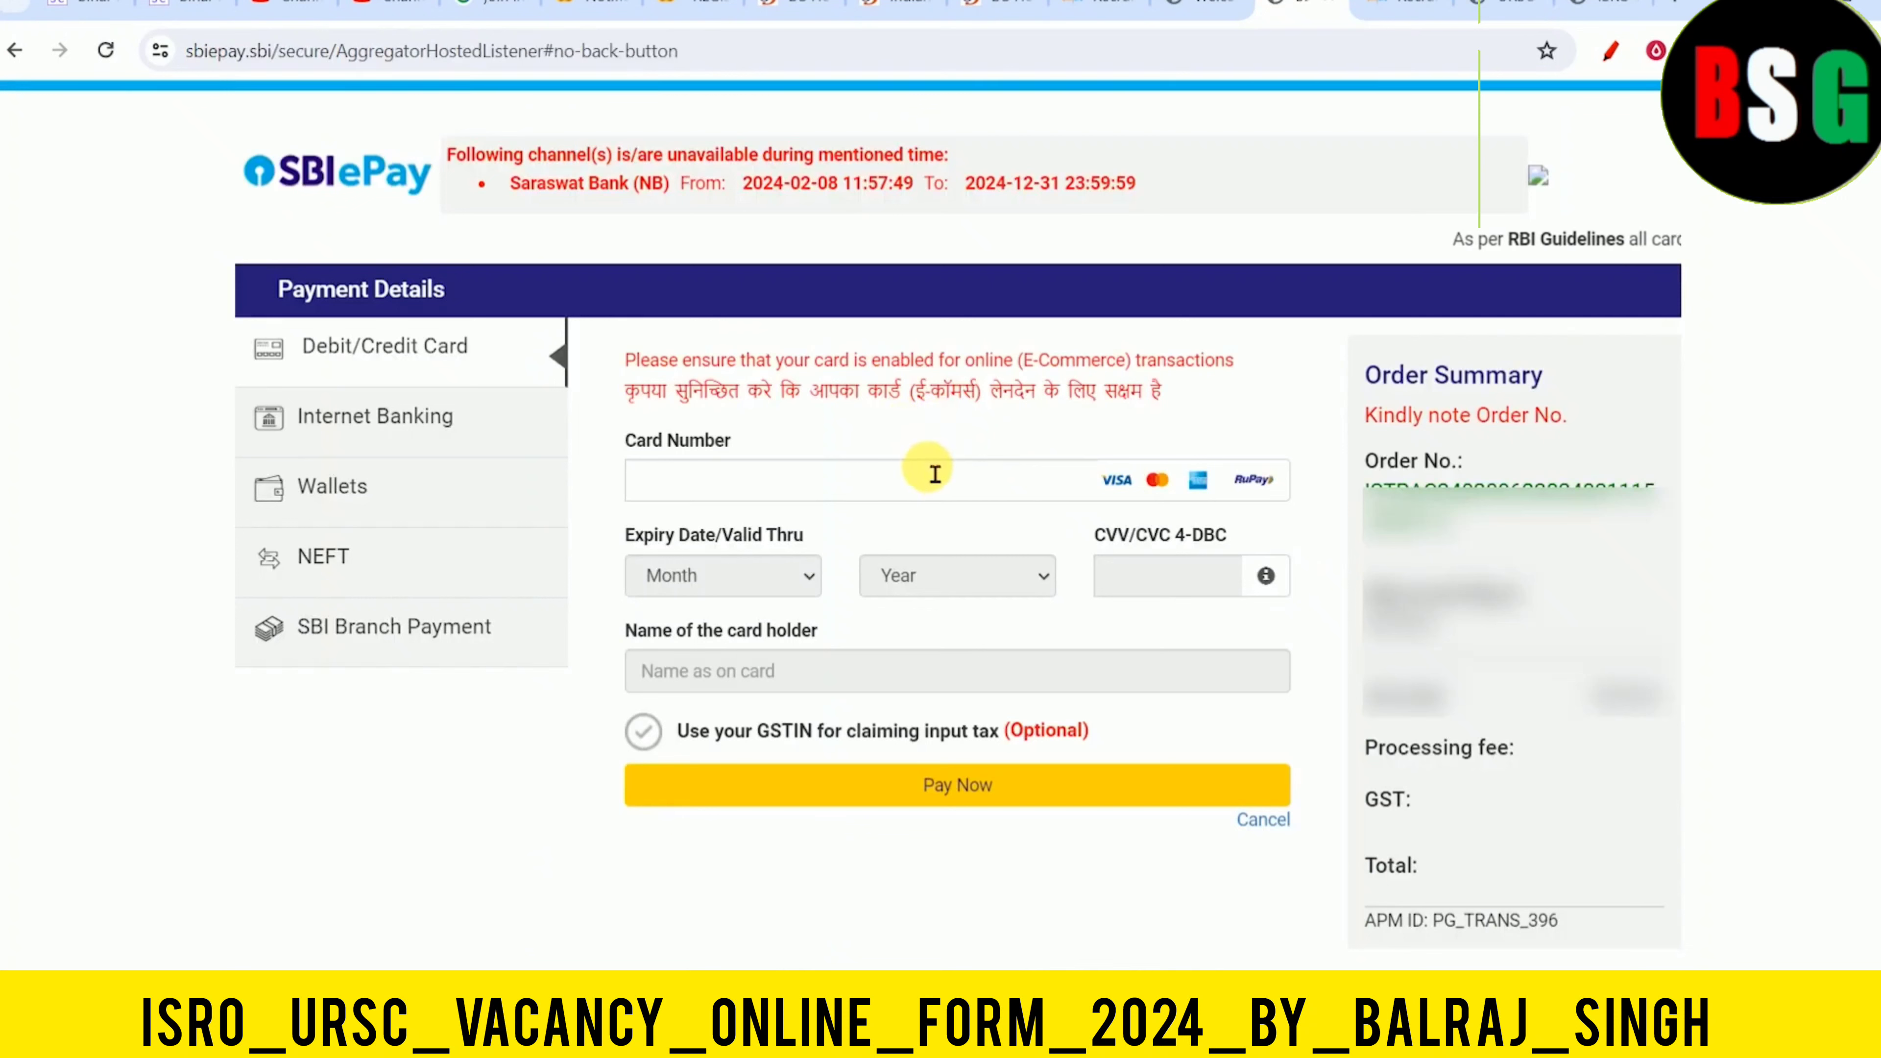
Examine the Internet Banking, Wallets, NEFT and Debit/Credit Card payment options for the application fee
{"action": "left_click", "coordinate": [337, 415]}
{"action": "left_click", "coordinate": [334, 488]}
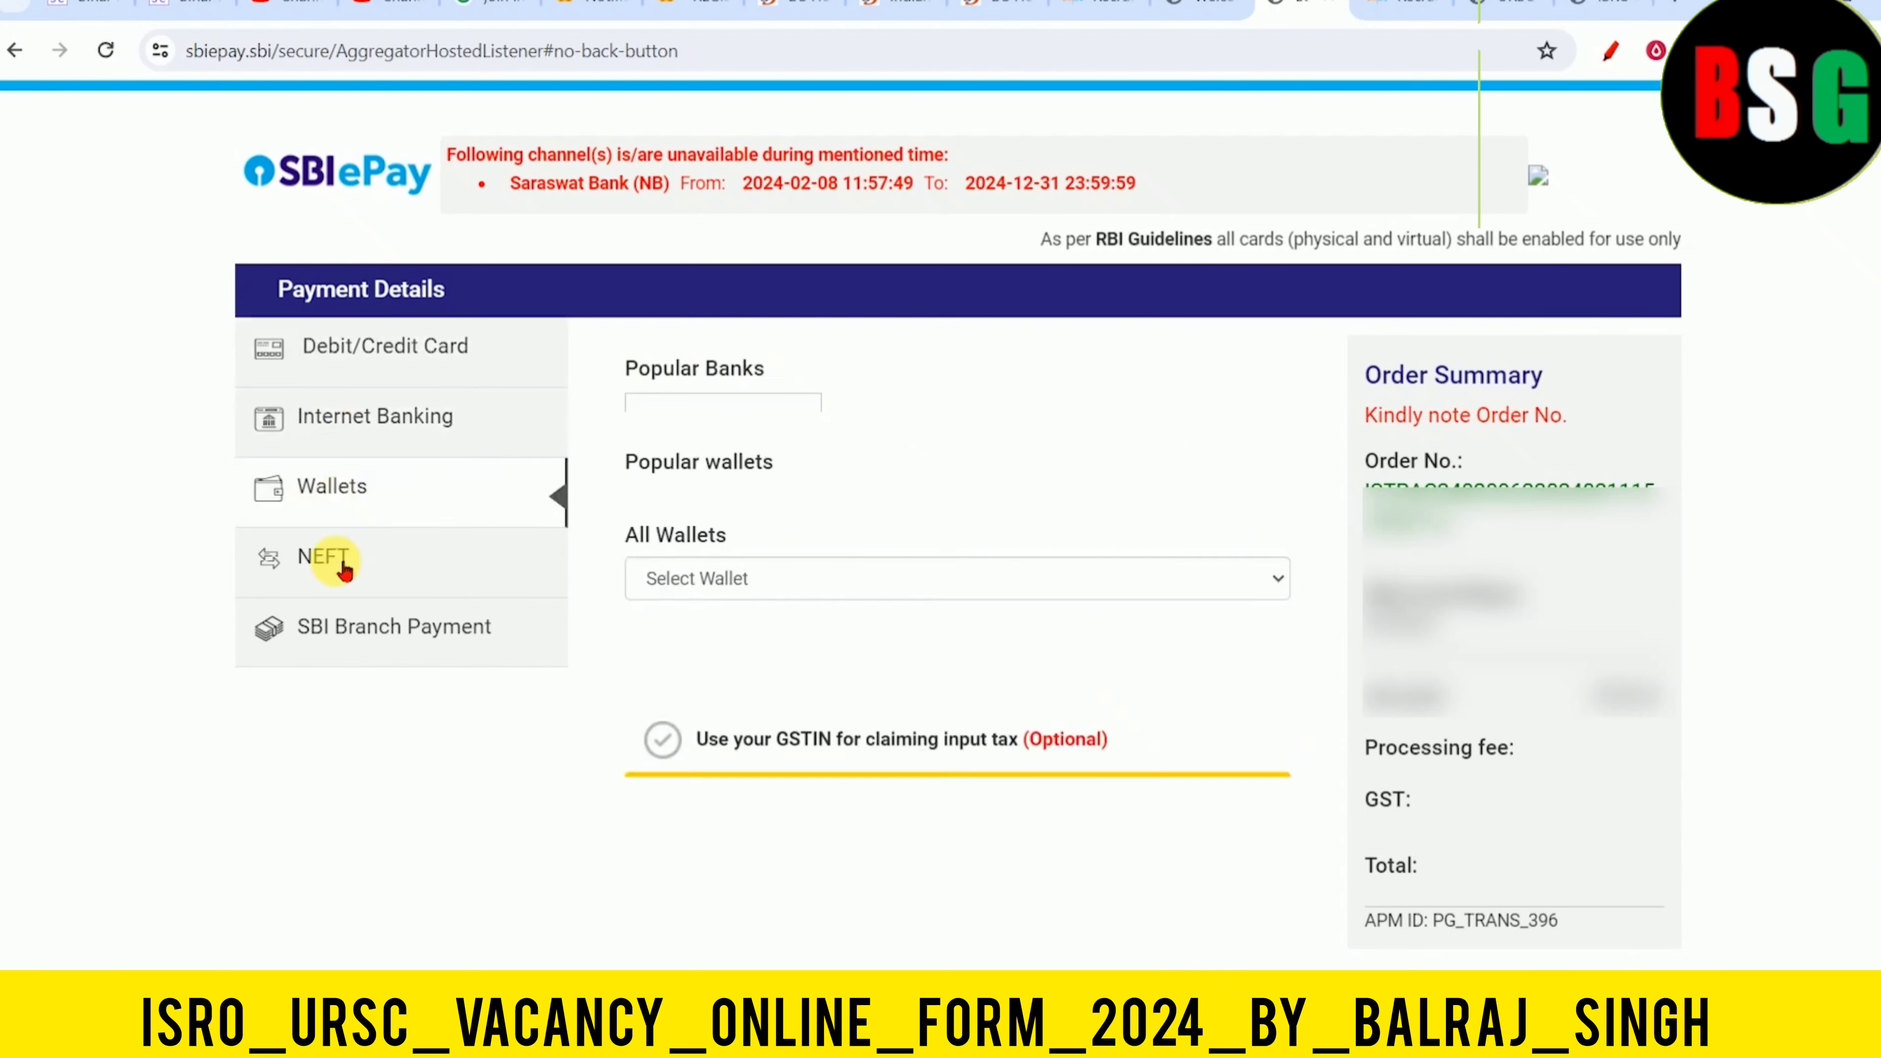
{"action": "left_click", "coordinate": [329, 556]}
{"action": "left_click", "coordinate": [339, 359]}
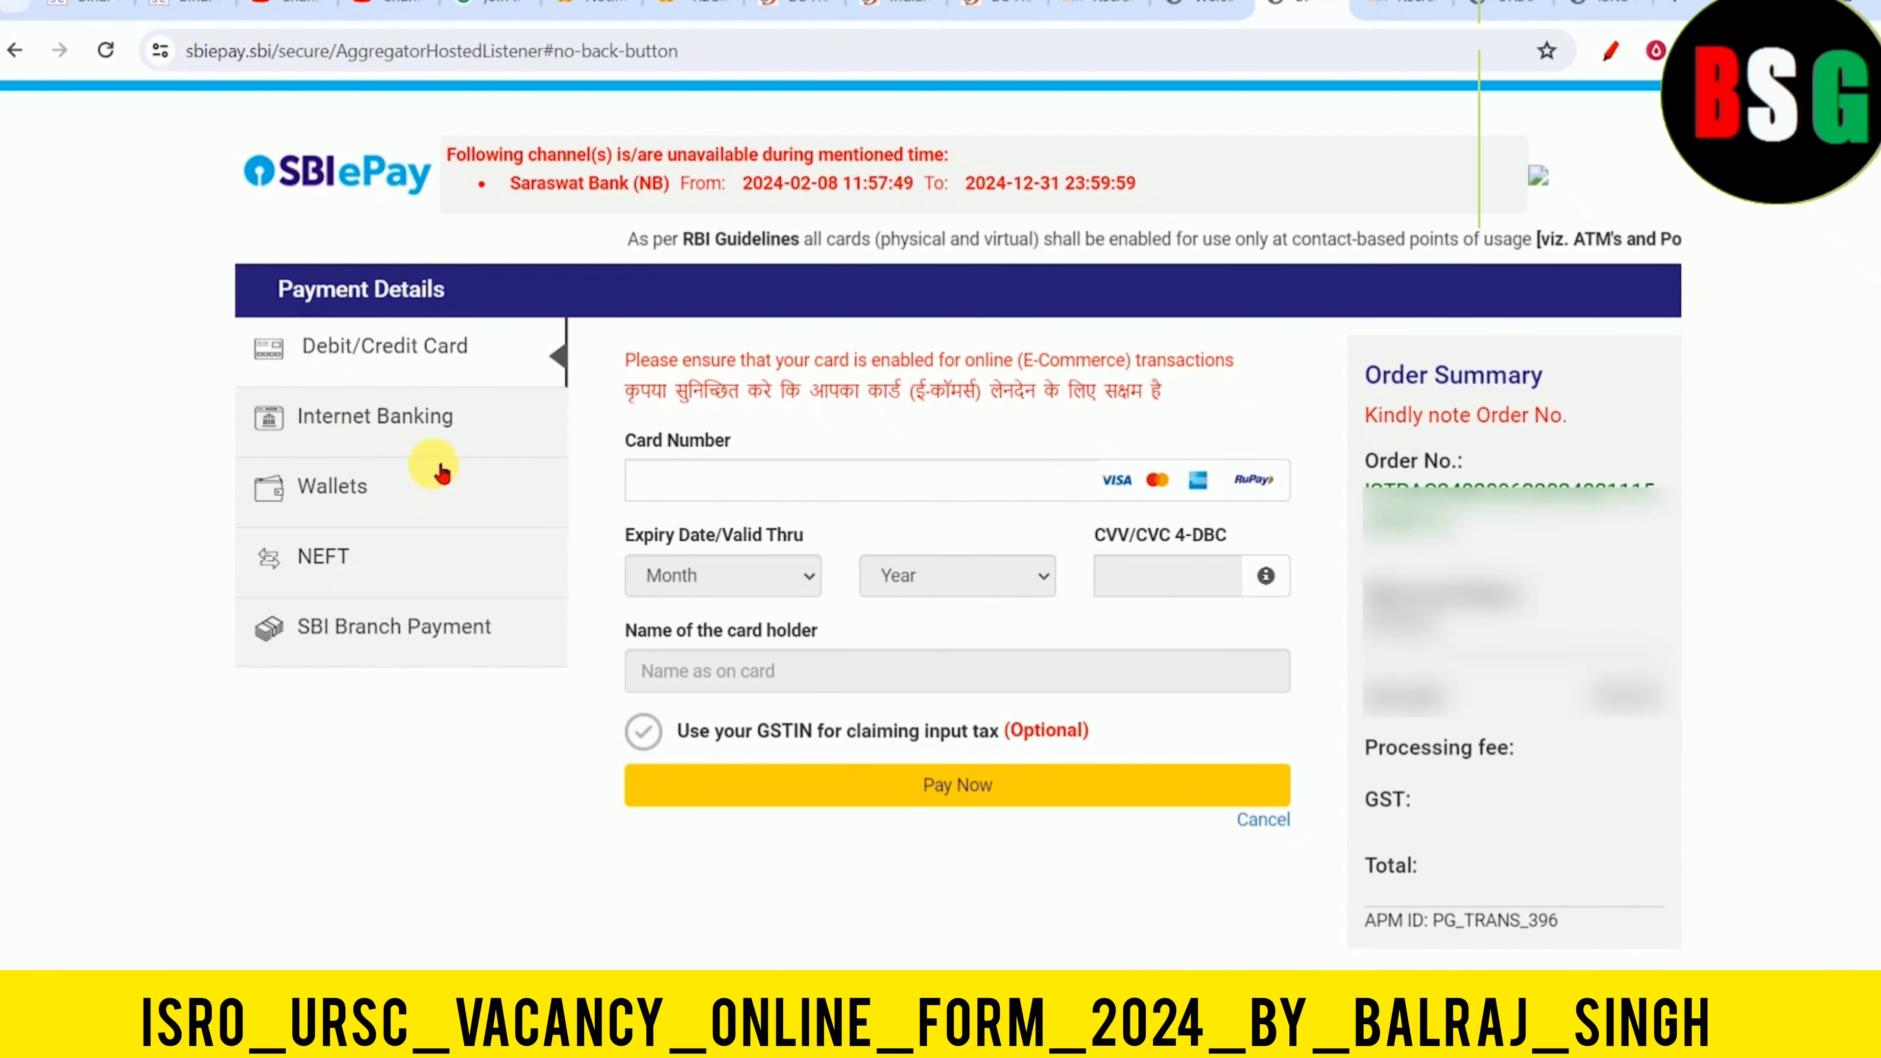
{"action": "left_click", "coordinate": [433, 448]}
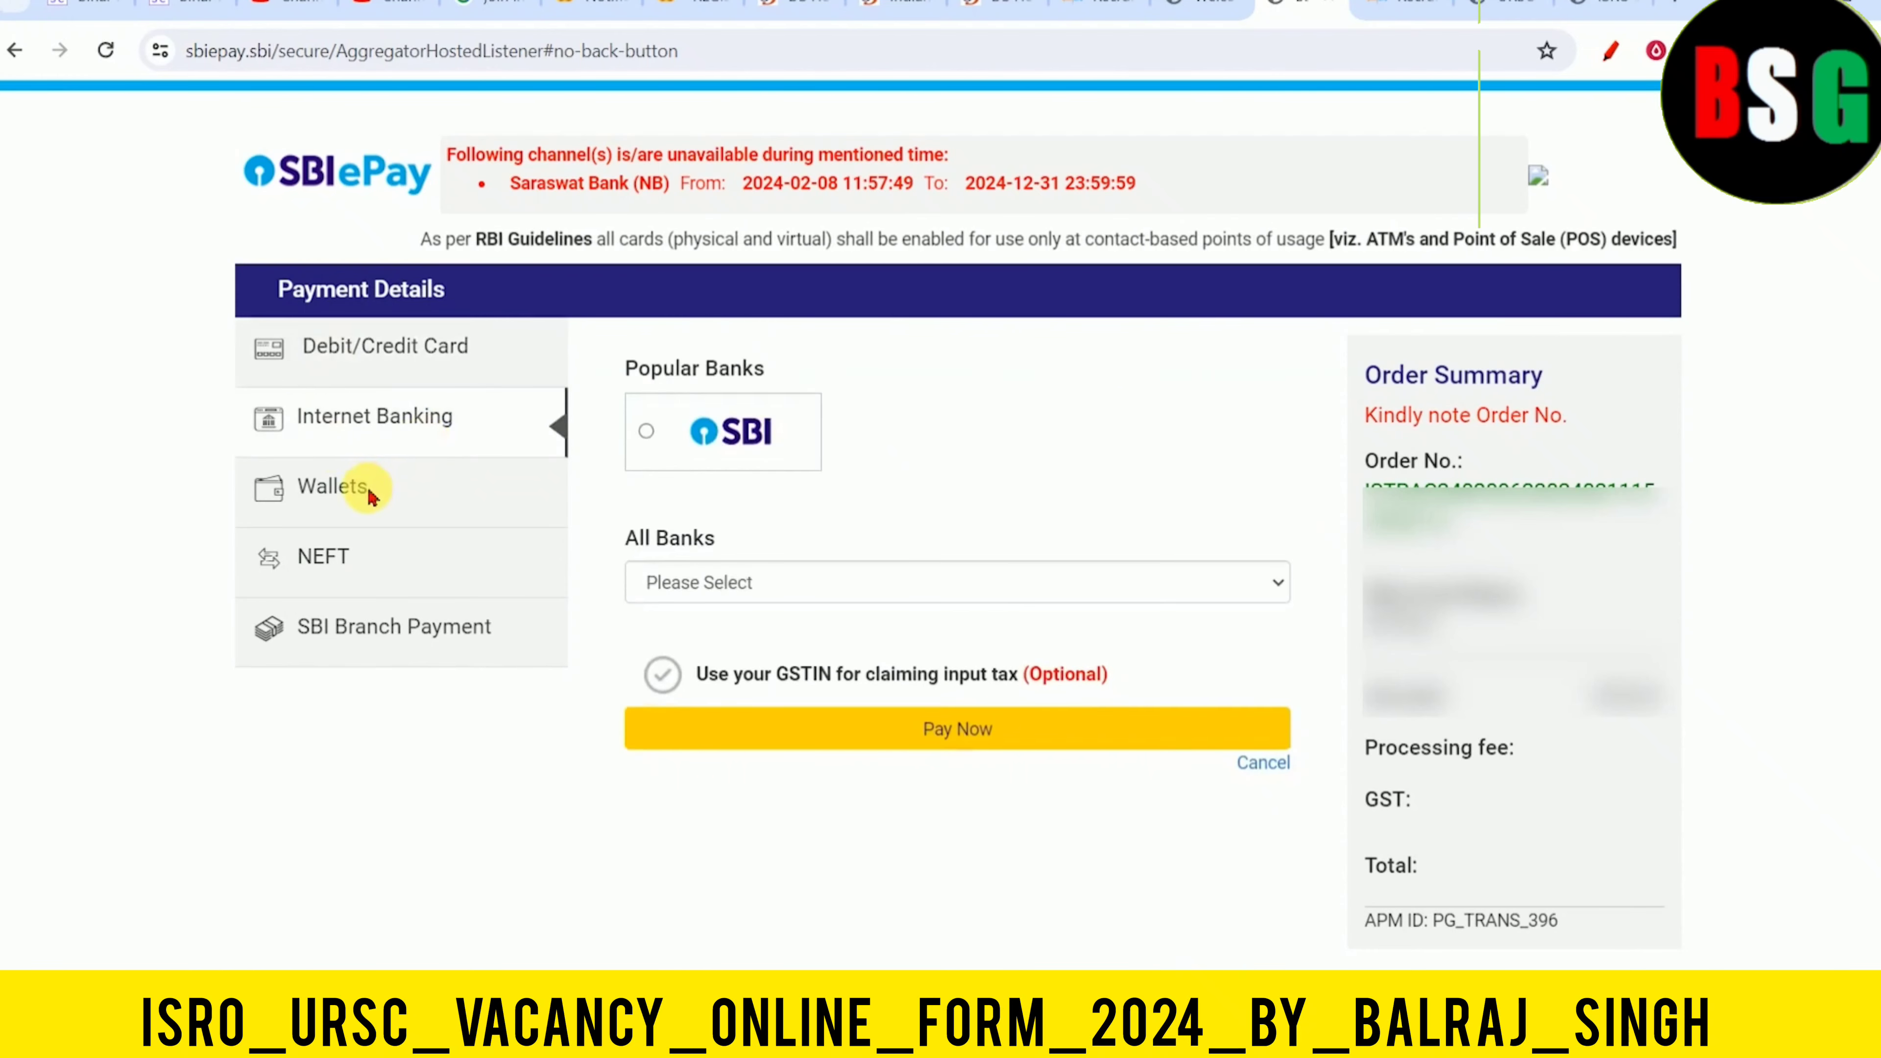
Select PAYTM as the wallet for paying the application fee
{"action": "left_click", "coordinate": [369, 487]}
{"action": "left_click", "coordinate": [793, 488]}
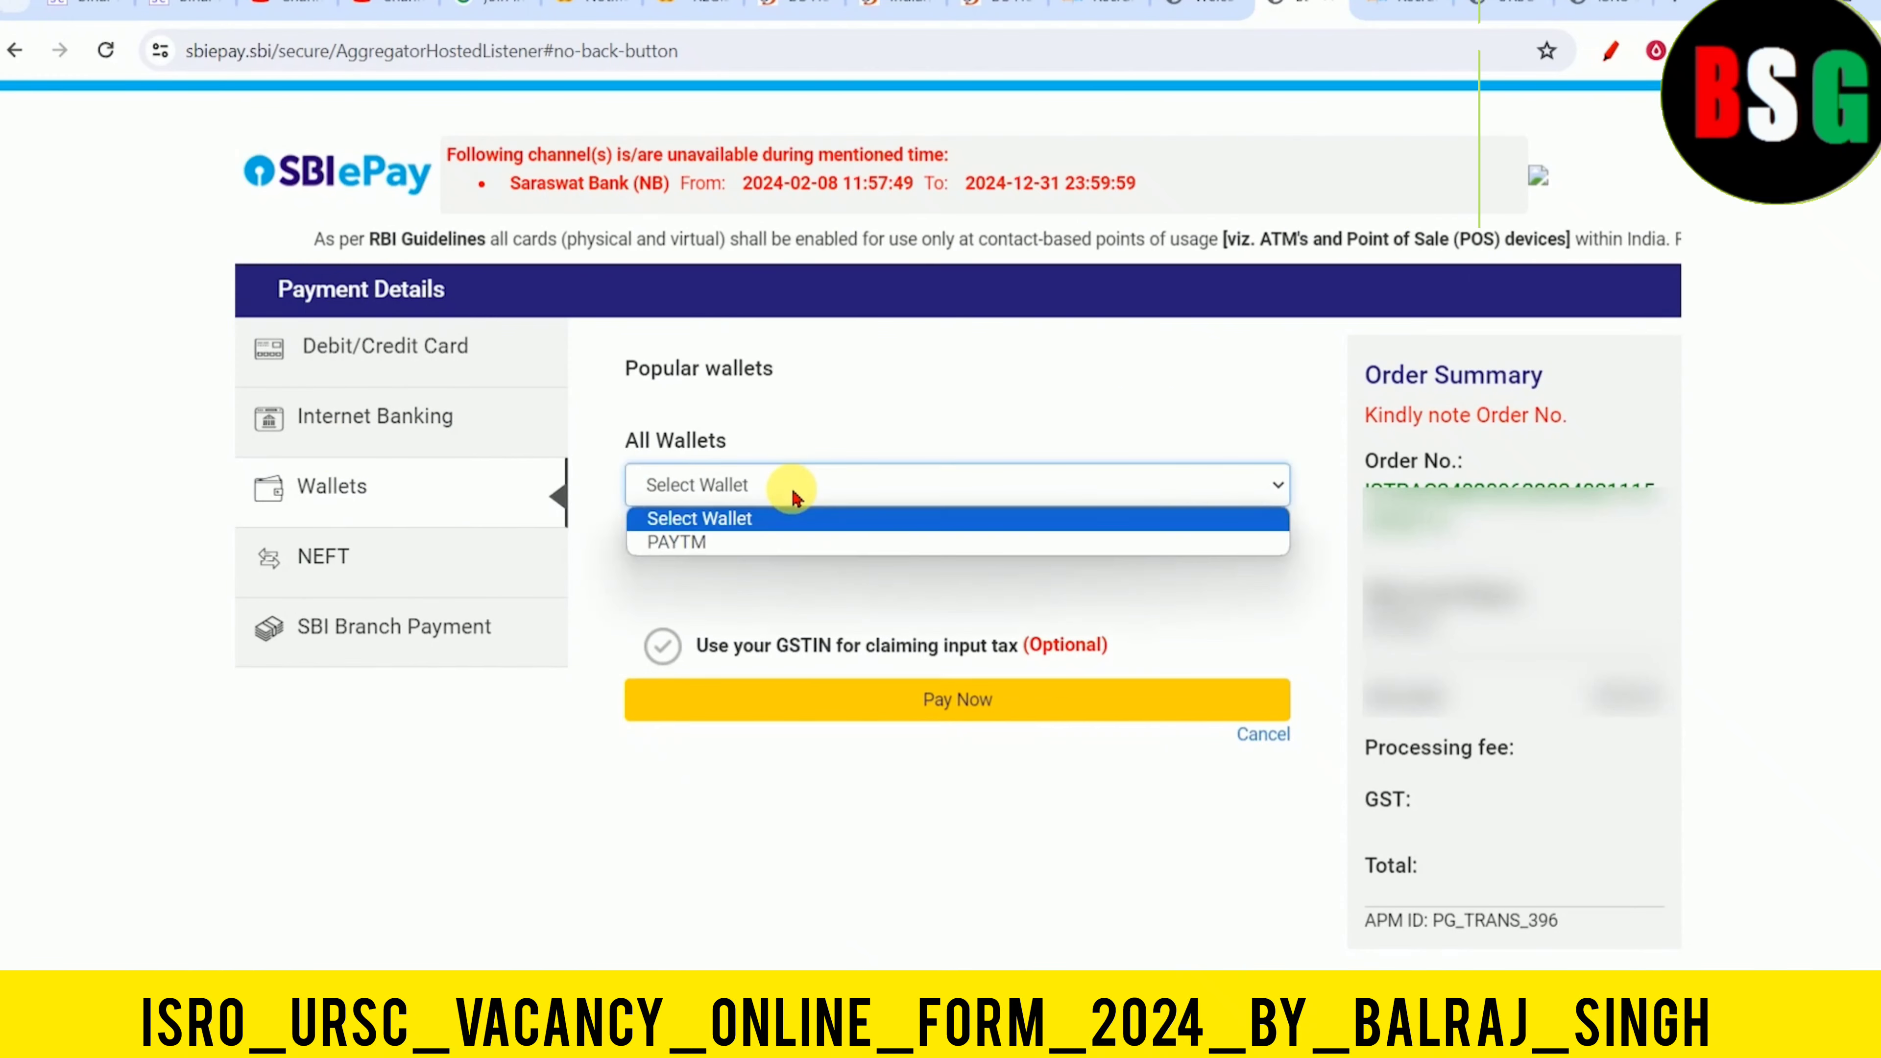
{"action": "left_click", "coordinate": [705, 541]}
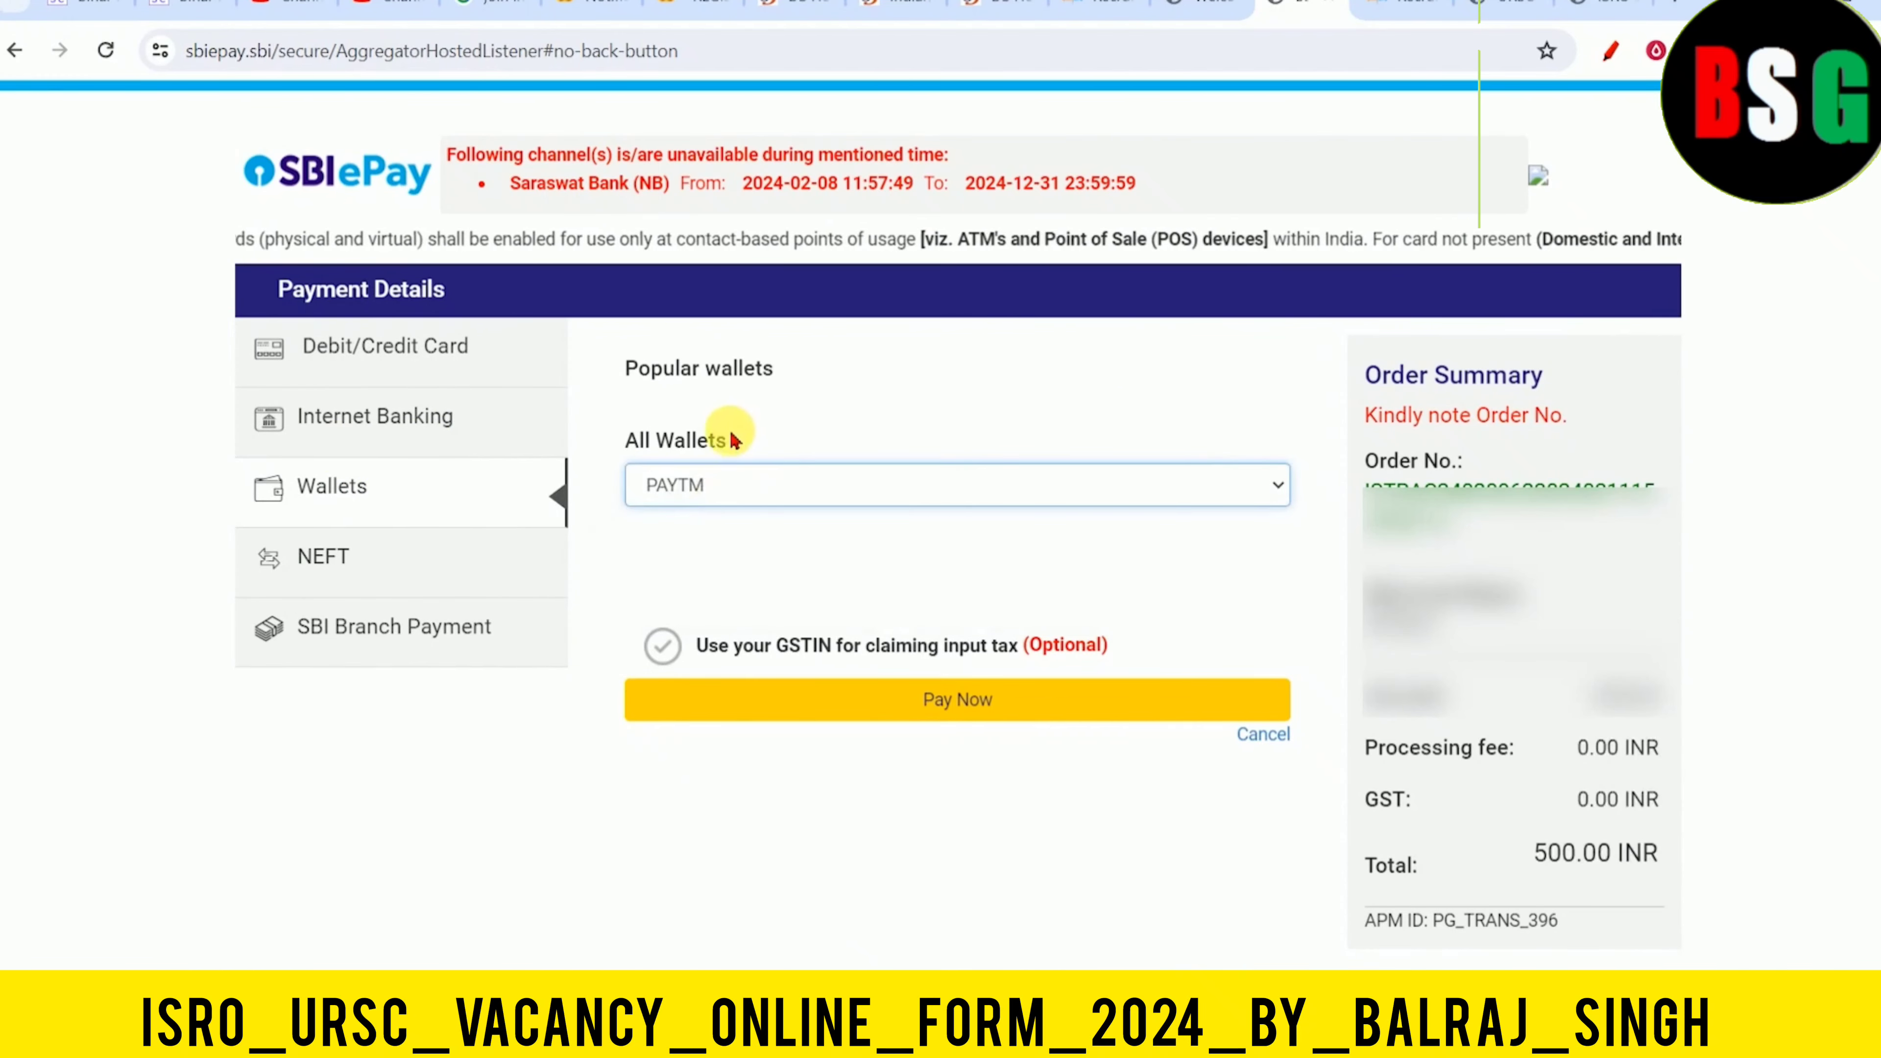